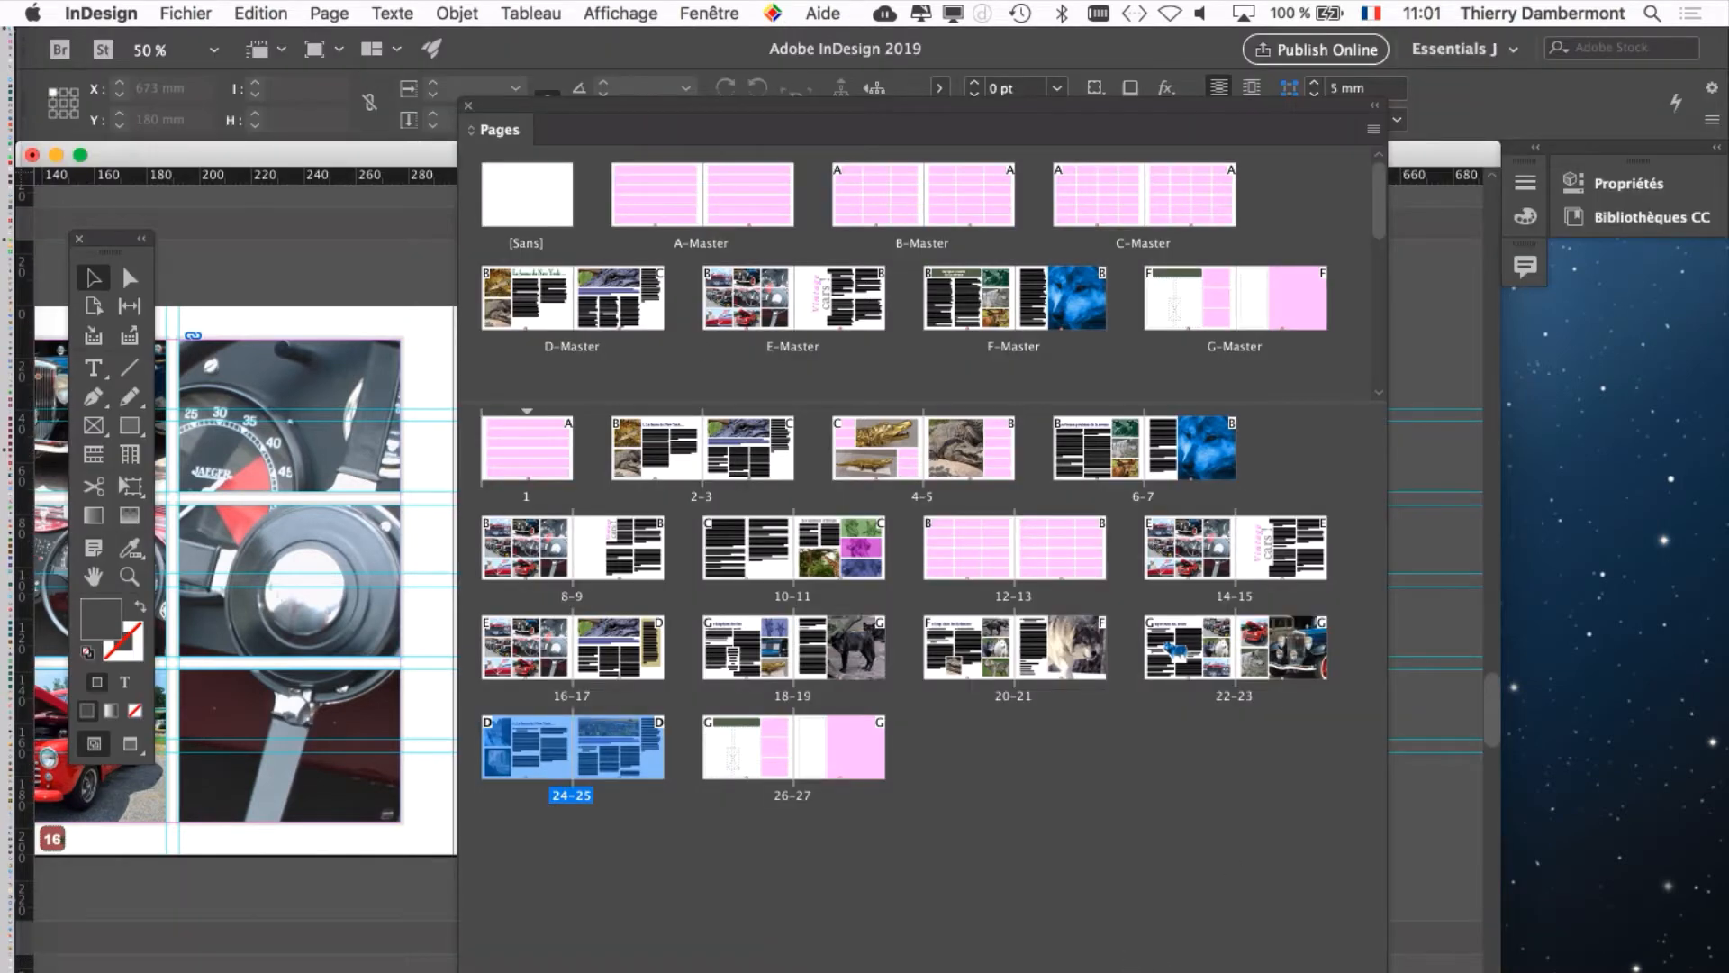
Enlarge the Pages panel to show every spread, and open page 17 from it before closing the panel
drag(1387, 936, 1270, 848)
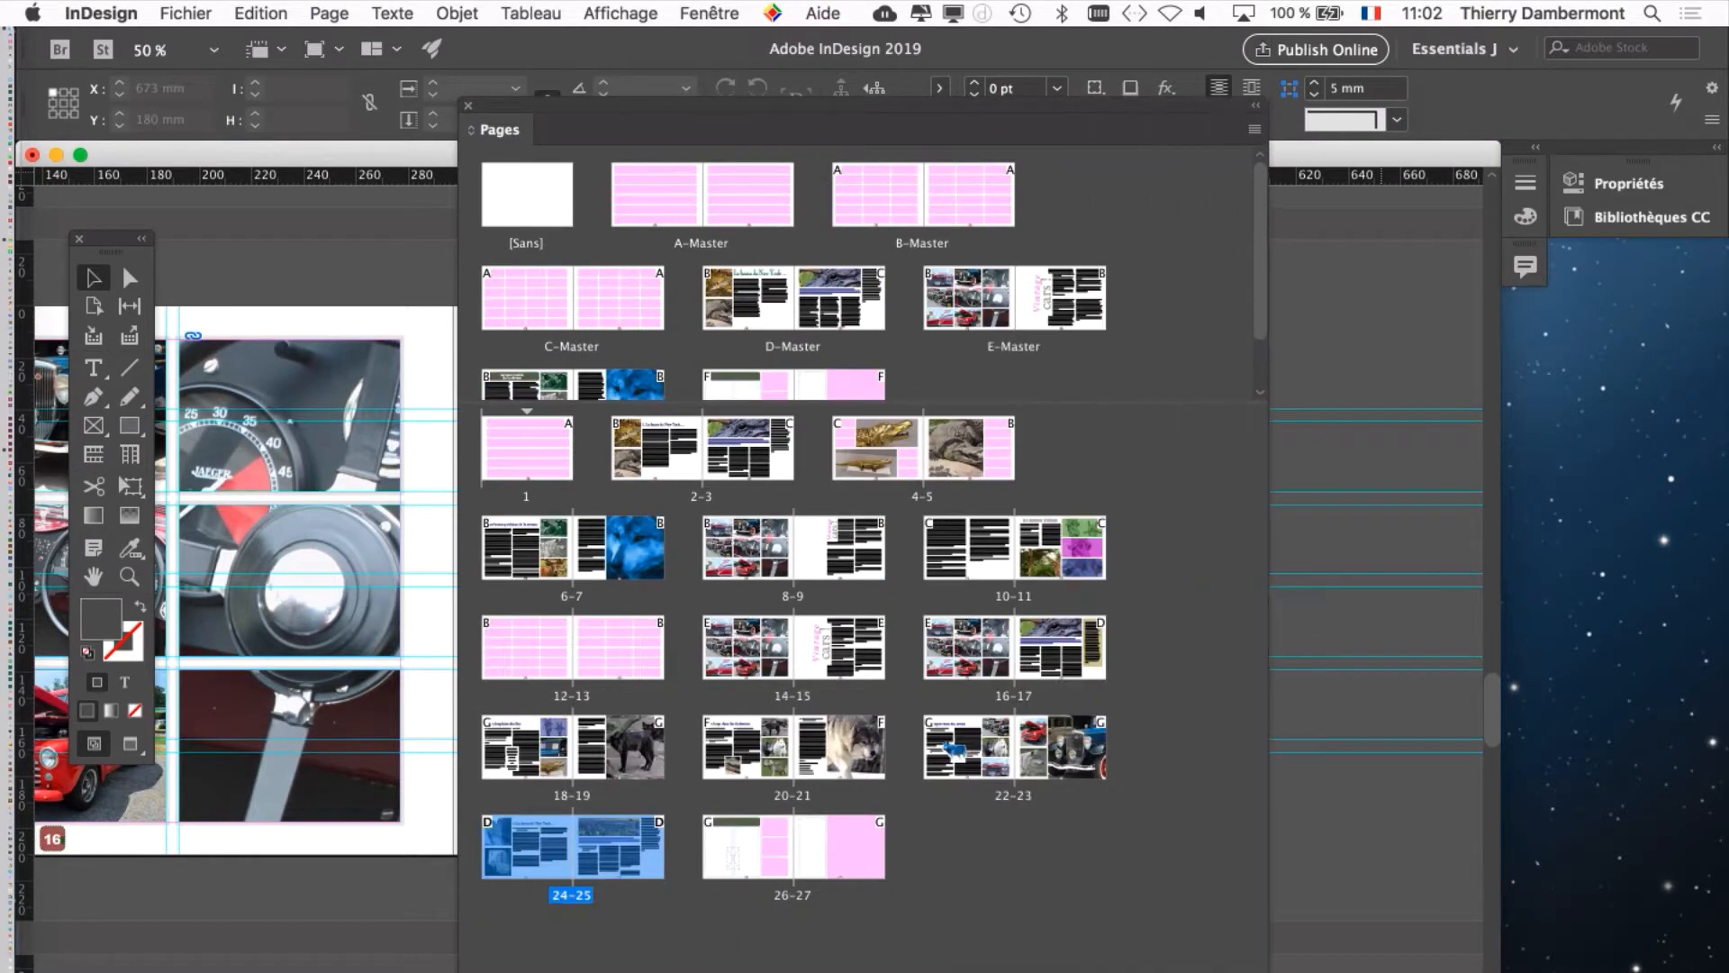
drag(1321, 951, 1540, 889)
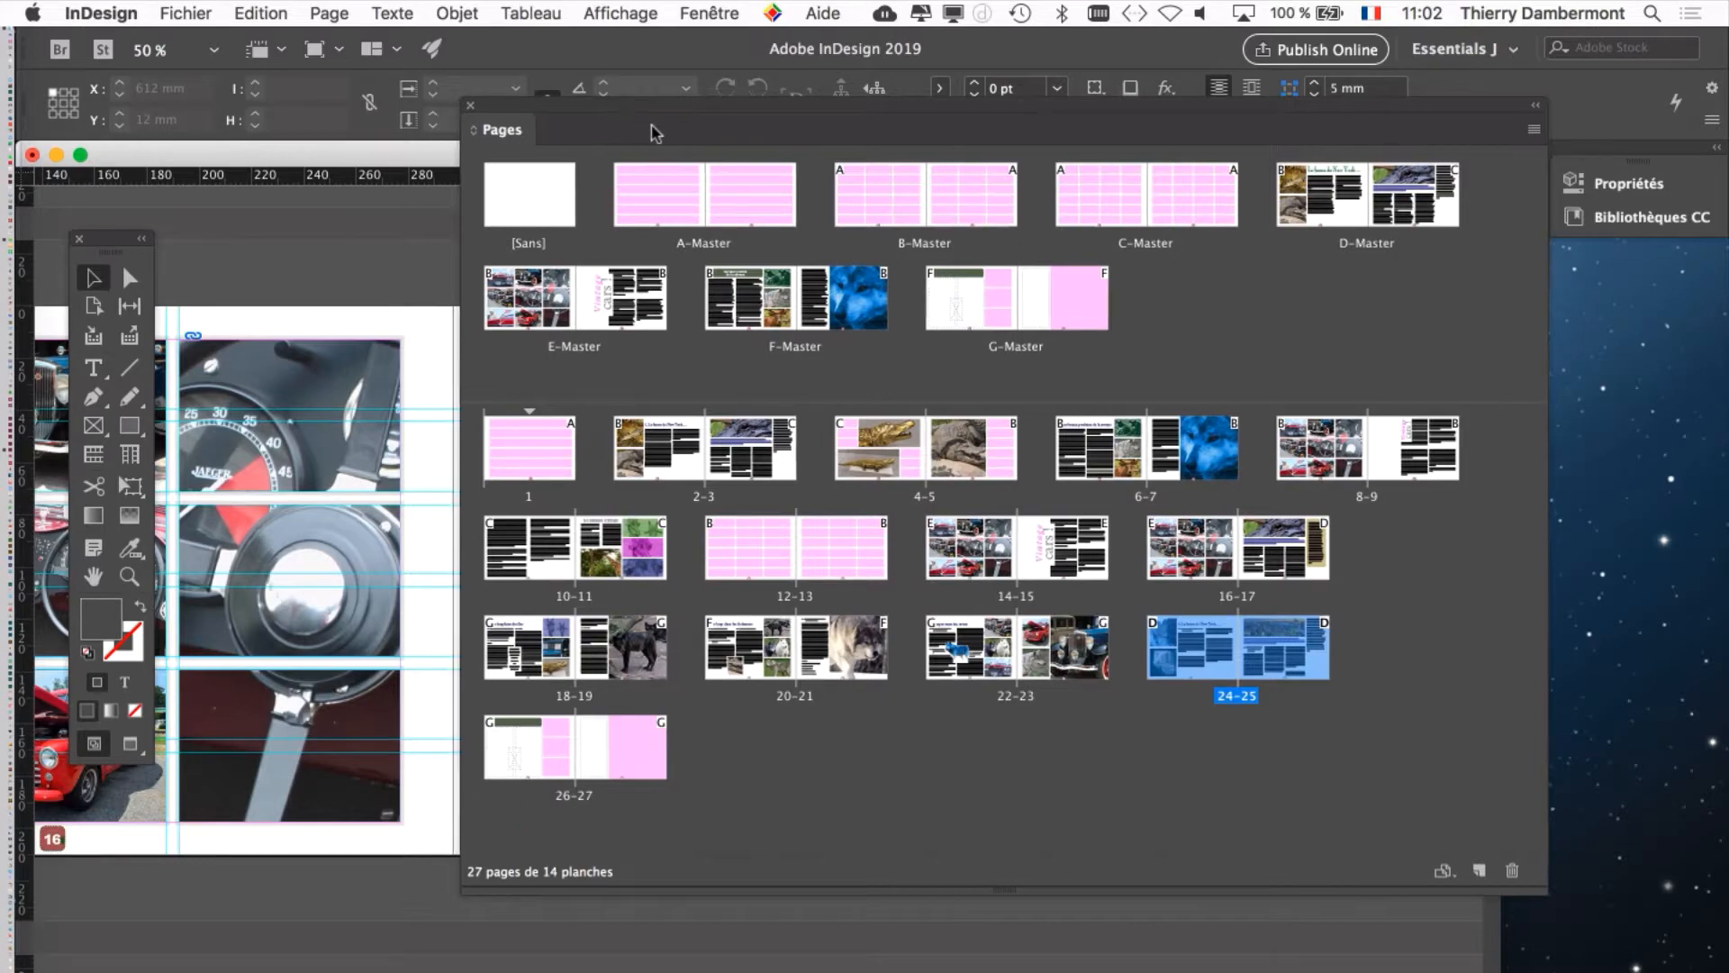
drag(649, 126, 535, 97)
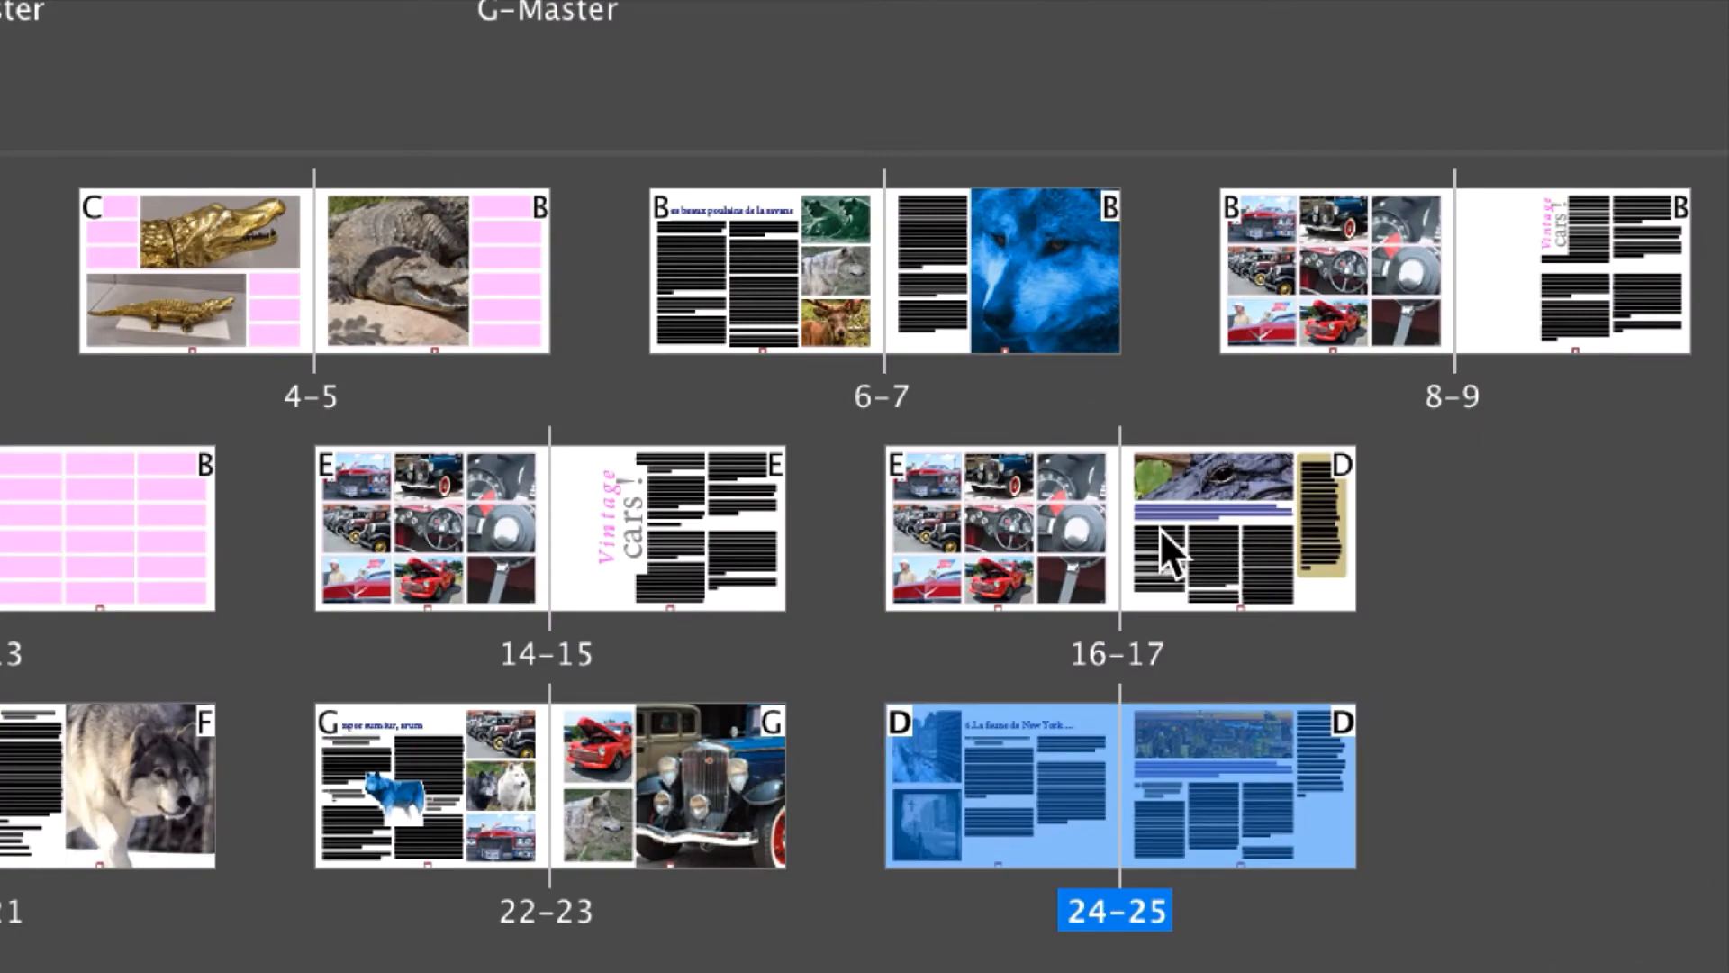
click(1159, 528)
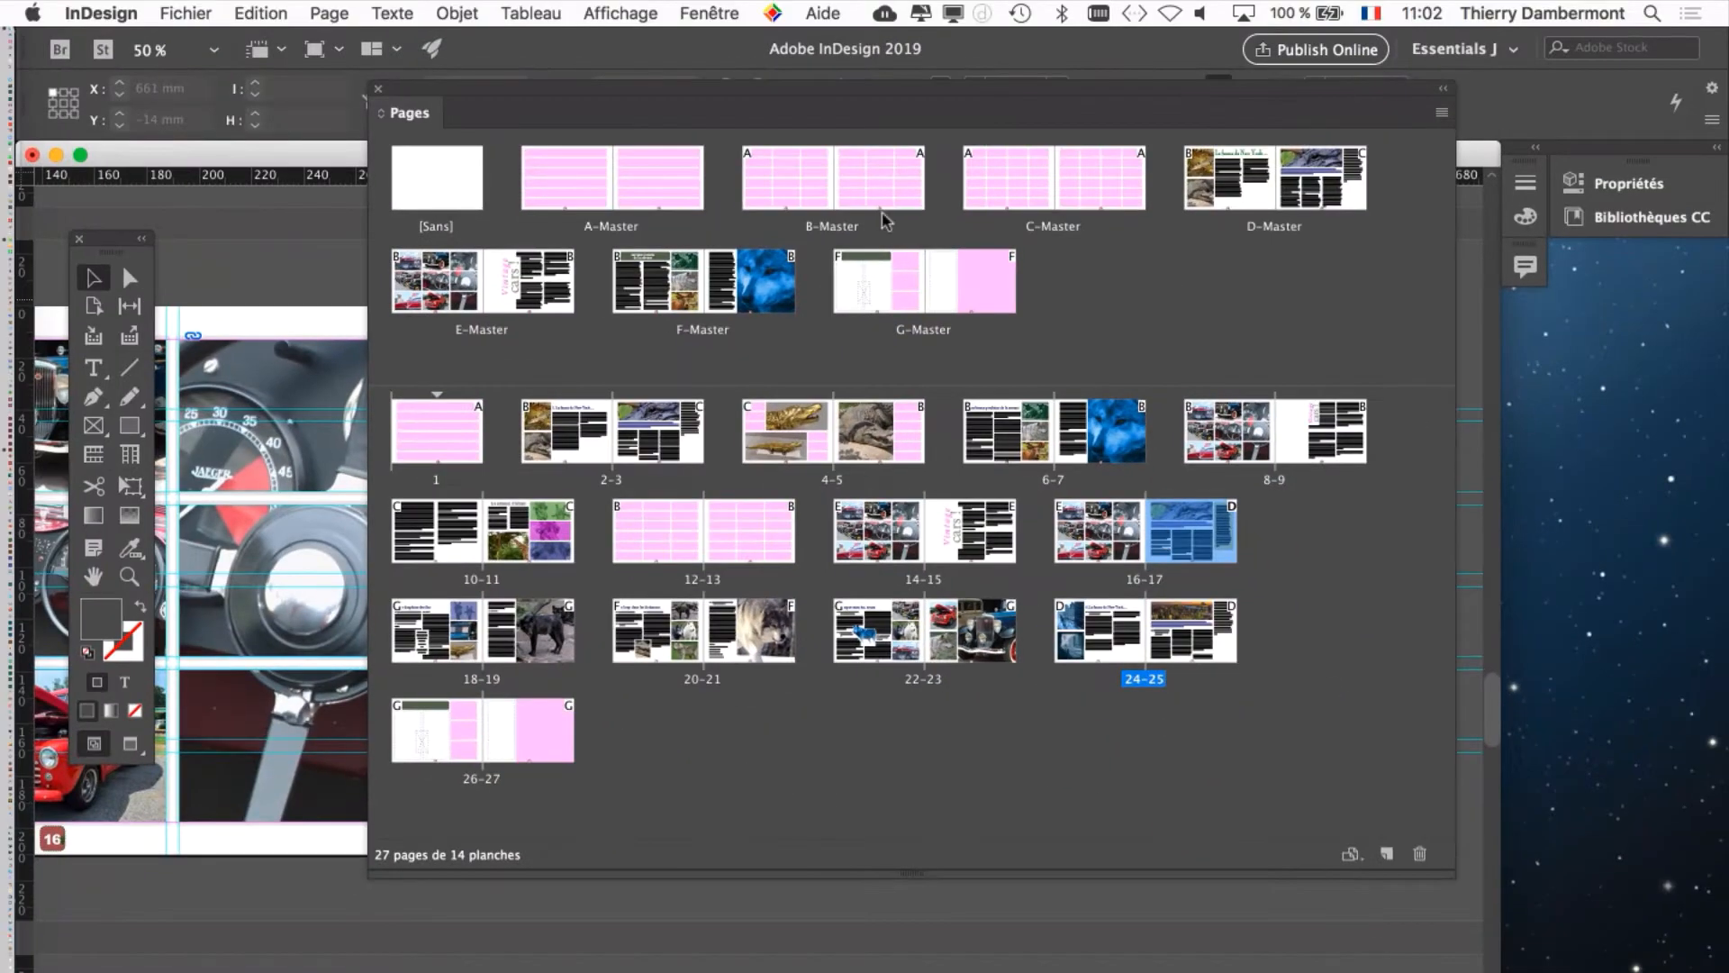
click(379, 88)
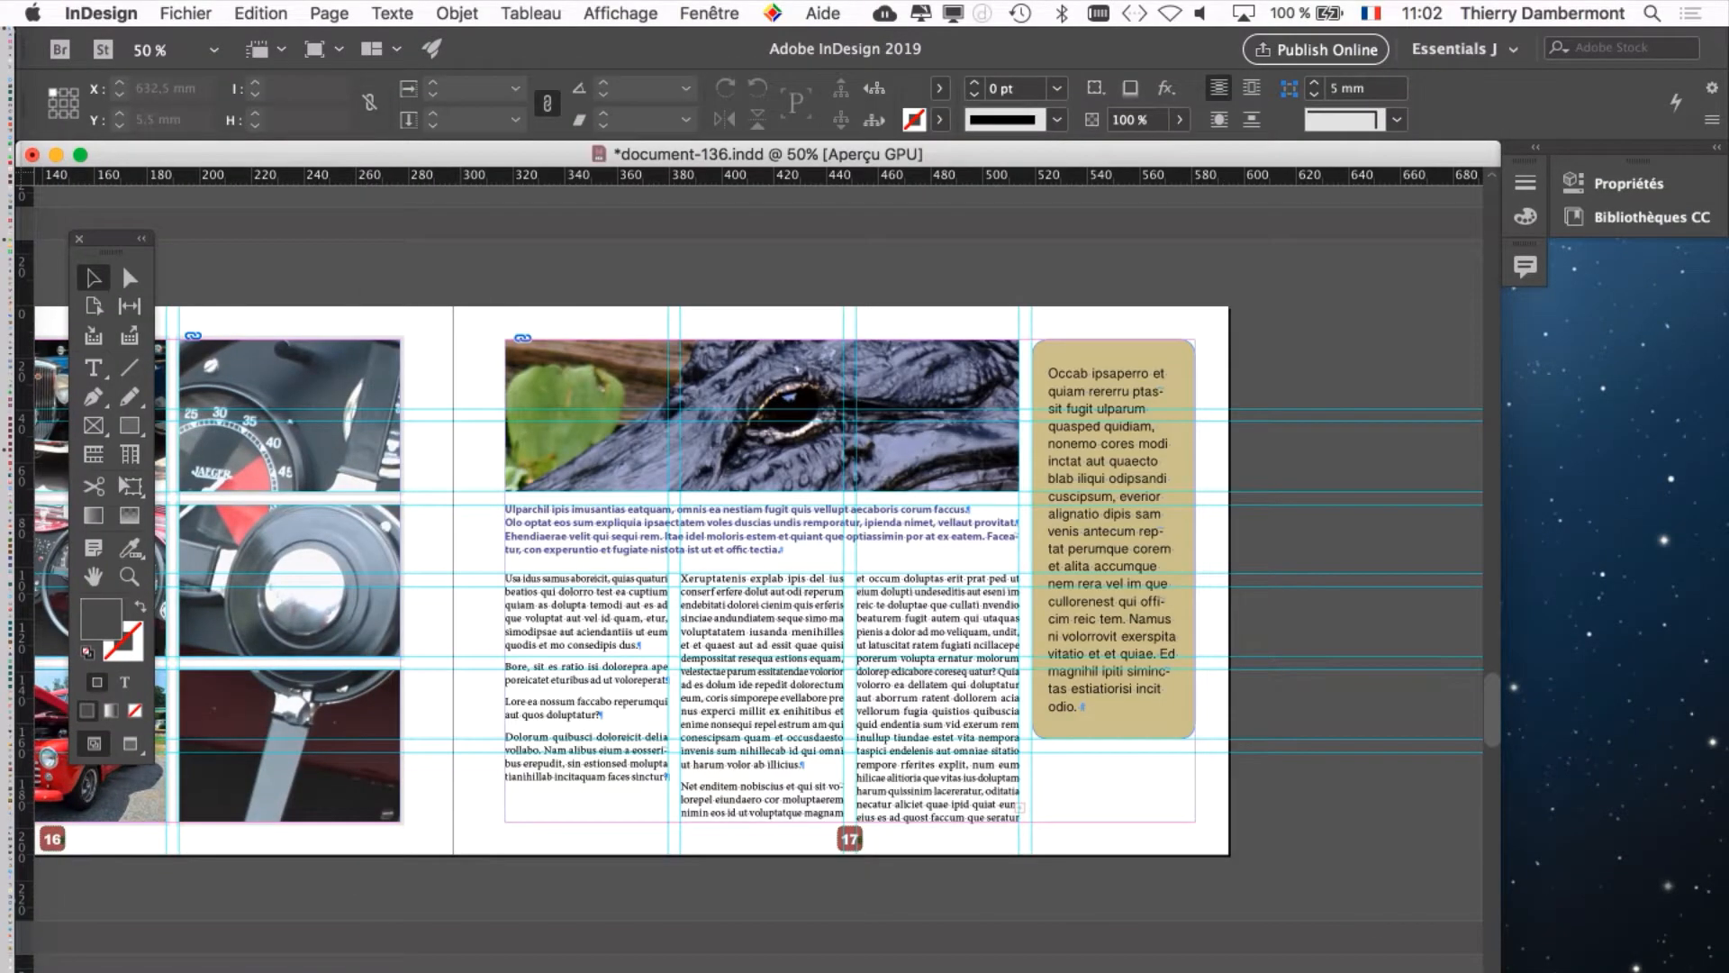
Go to page 17 by its page number and bring the 16-17 spread into view
key(alt+super+0)
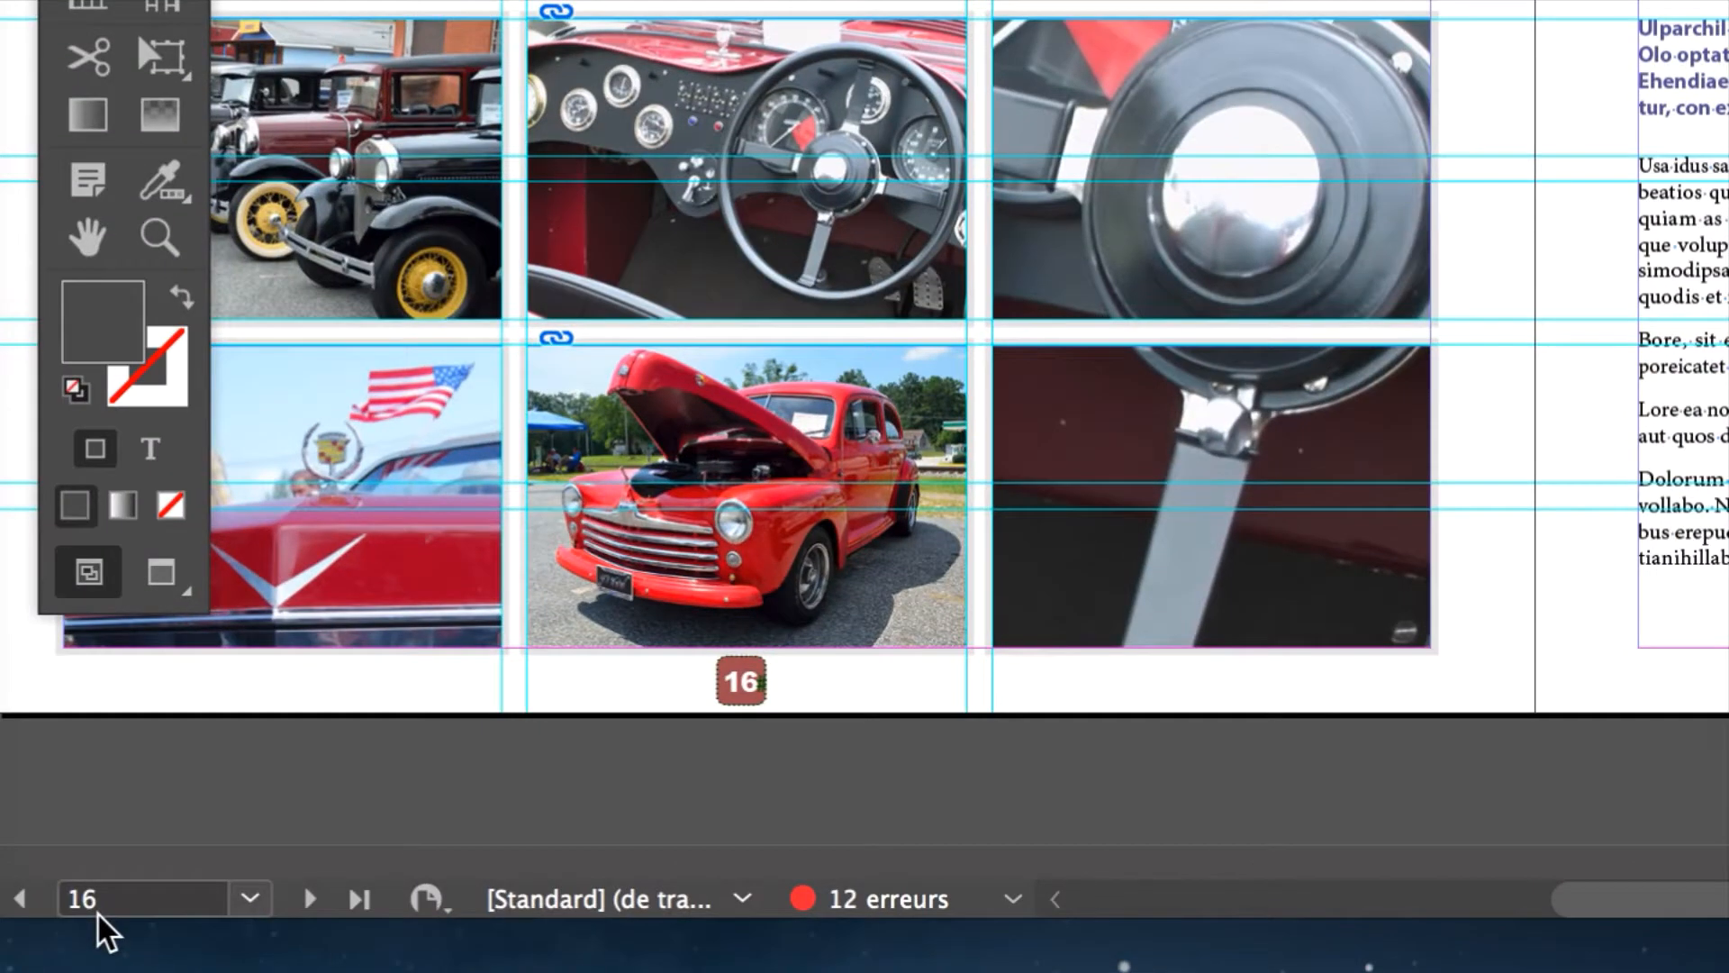
click(97, 910)
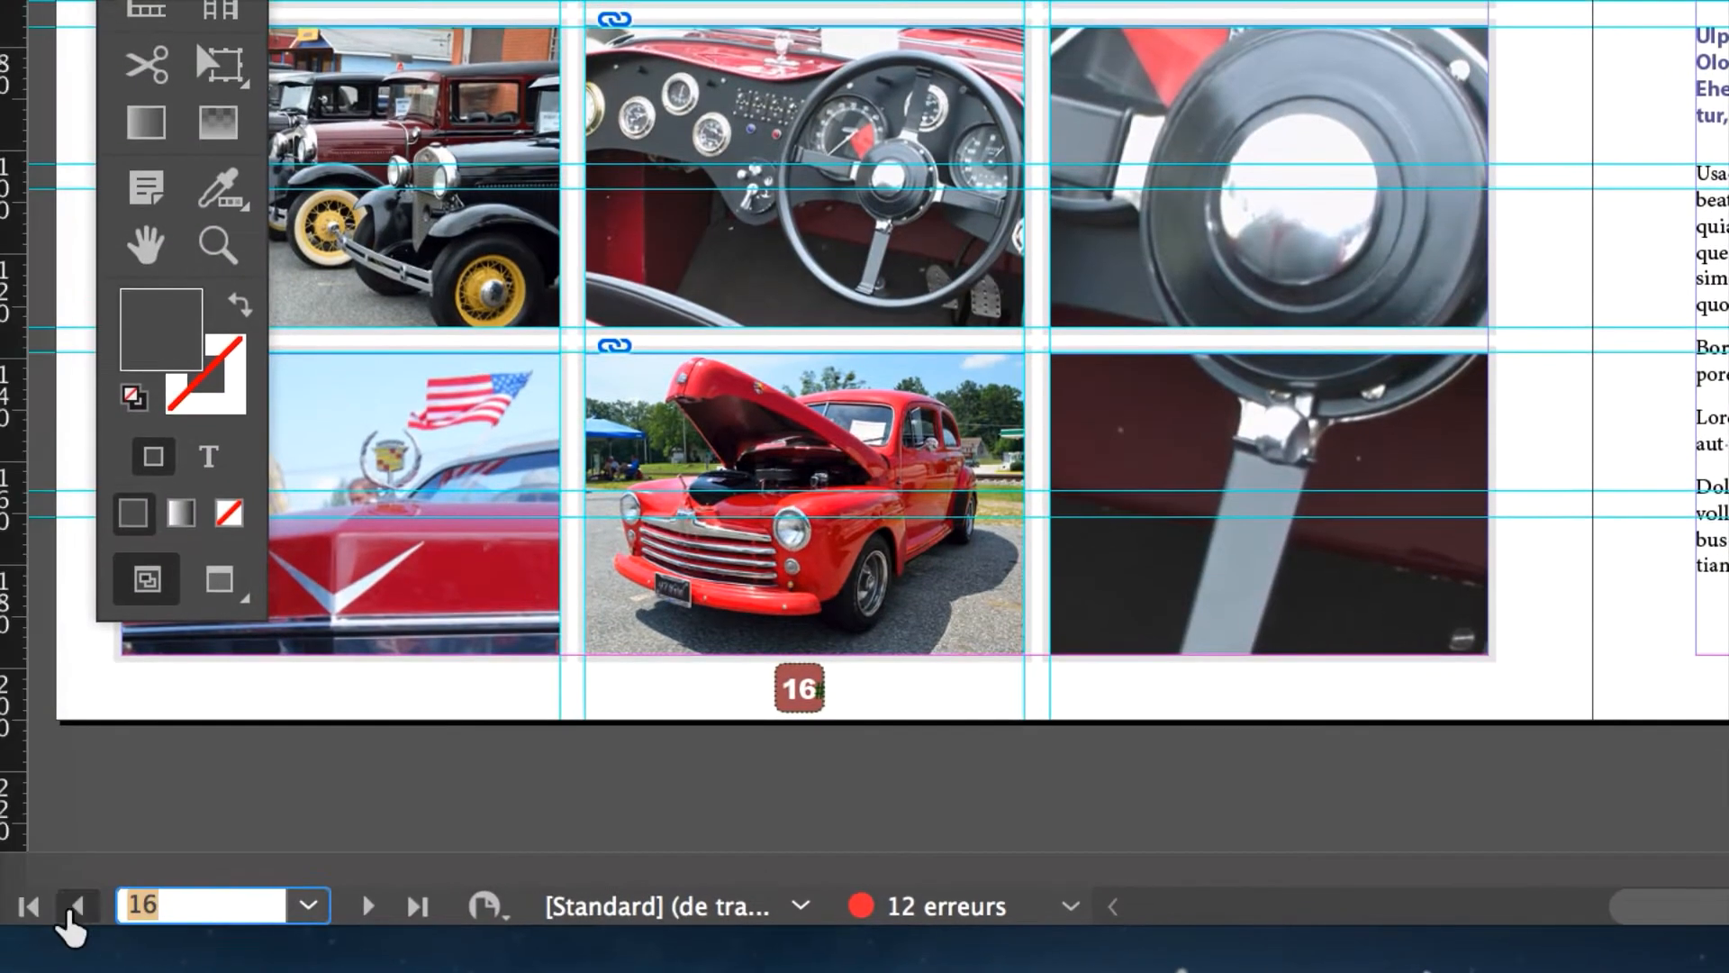
text(17)
key(Return)
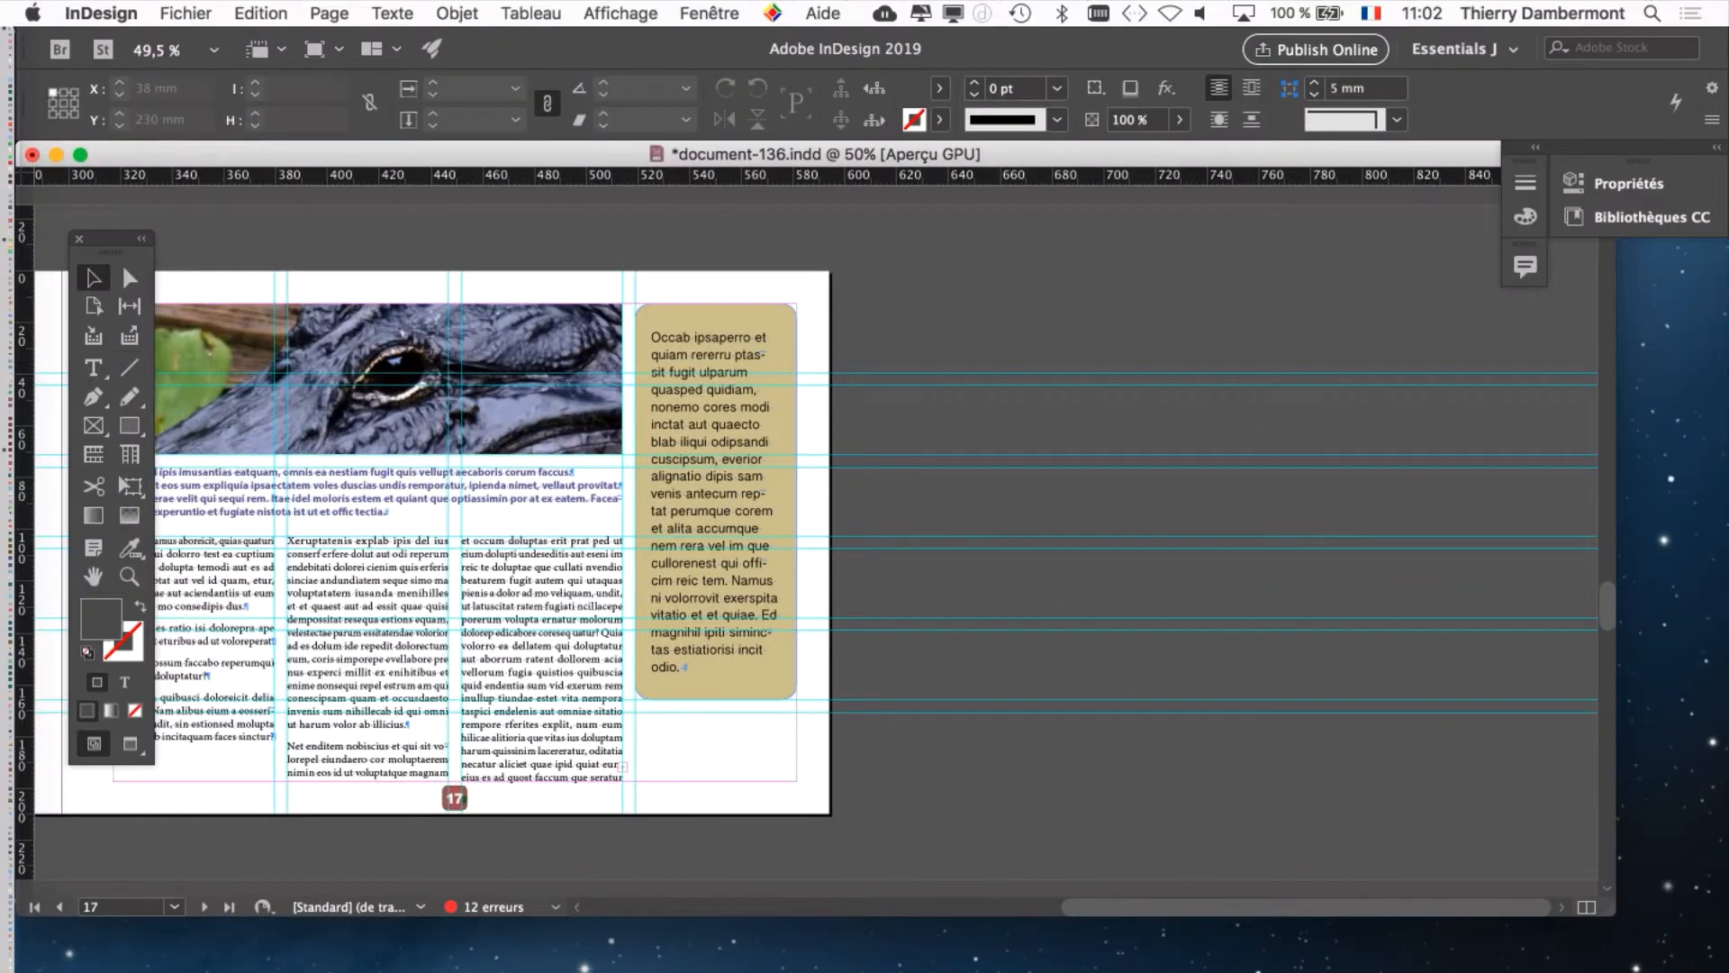
scroll(816, 540, left, 10)
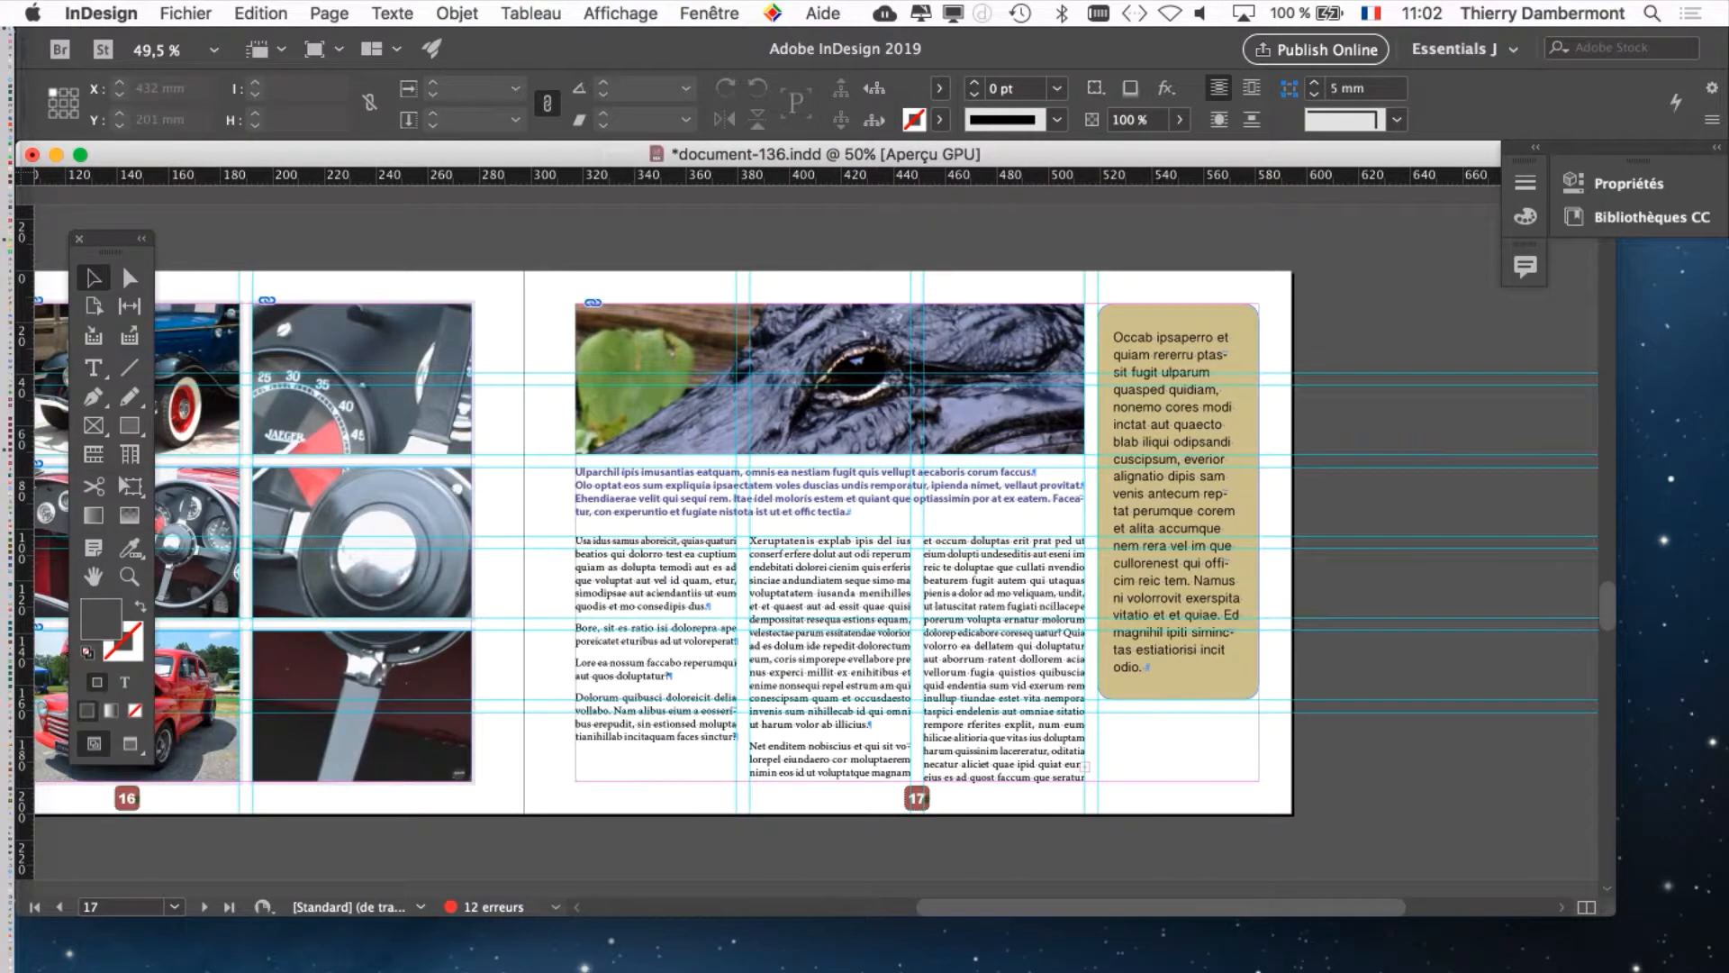
Show the Layers panel and place it clear of the beige text frame on page 17
click(709, 13)
click(766, 167)
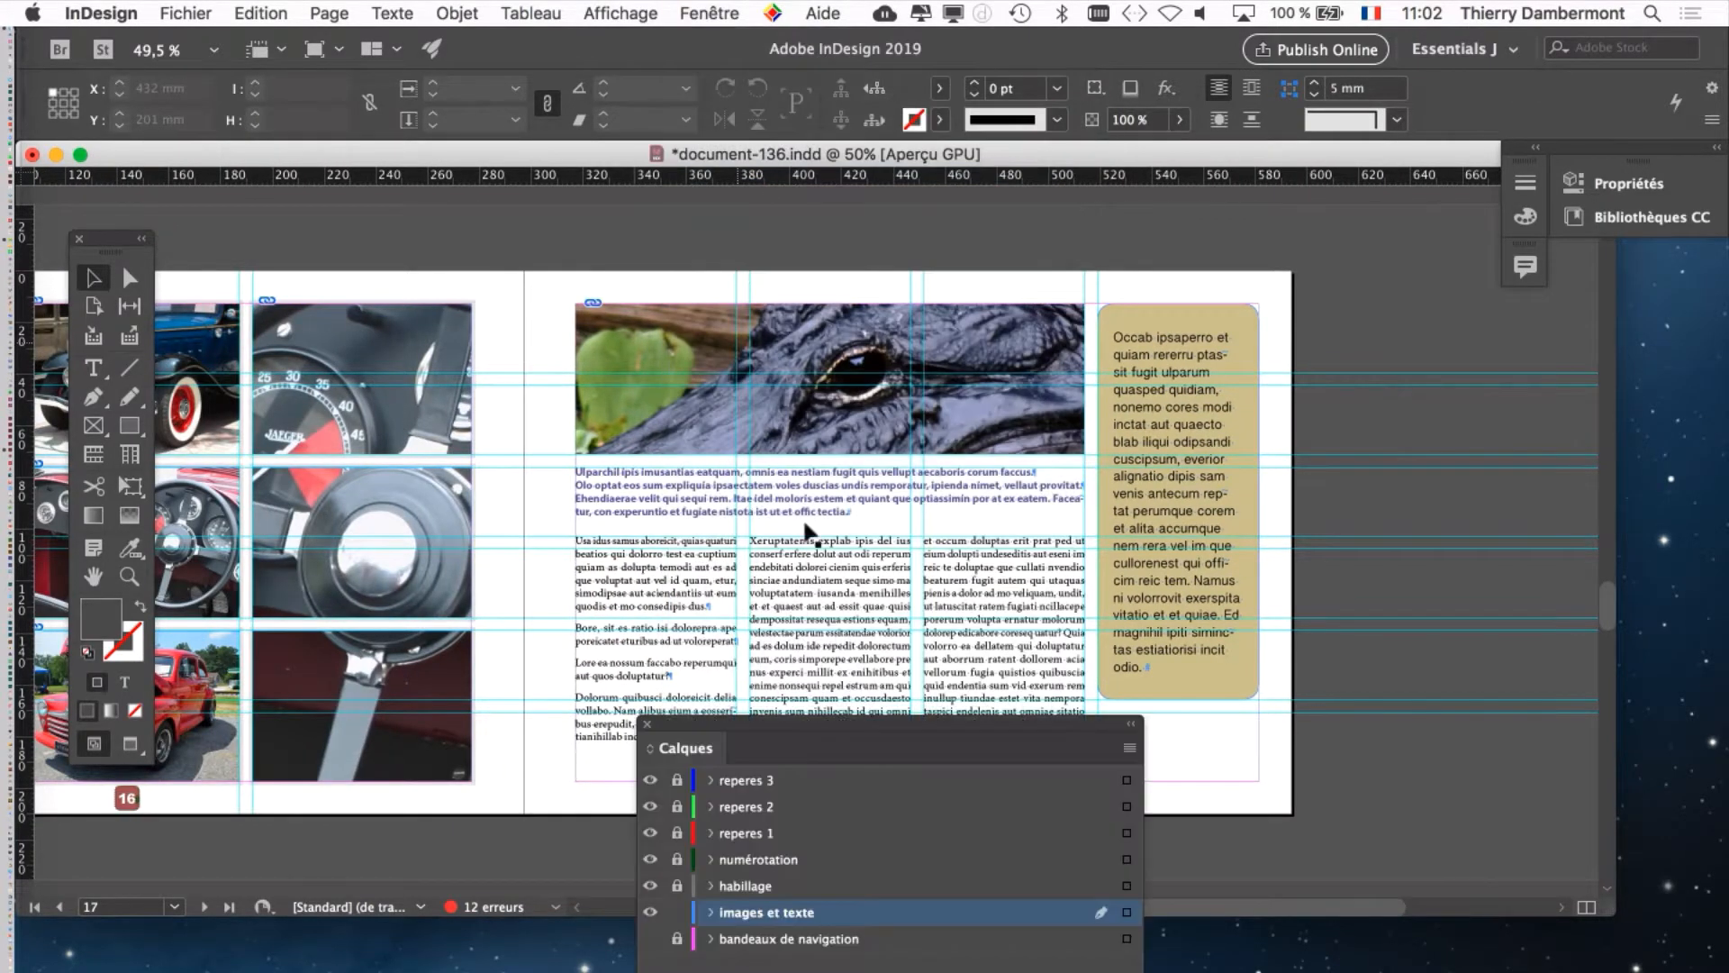
drag(778, 720, 1239, 423)
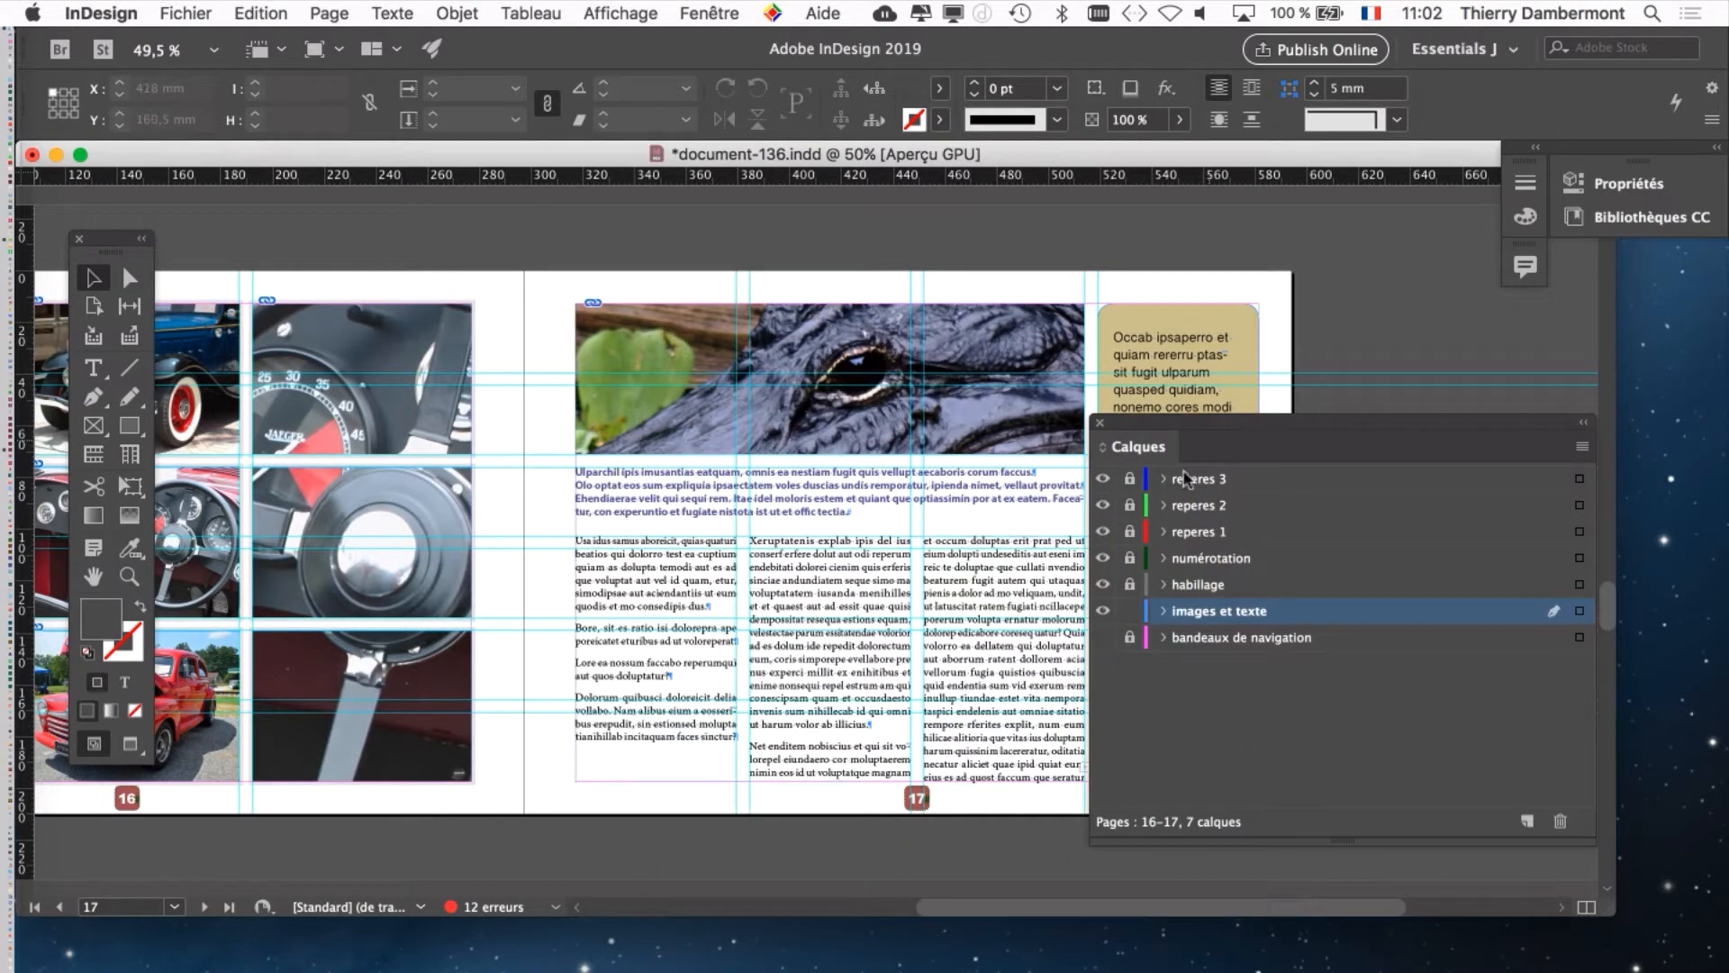
drag(1097, 436, 333, 246)
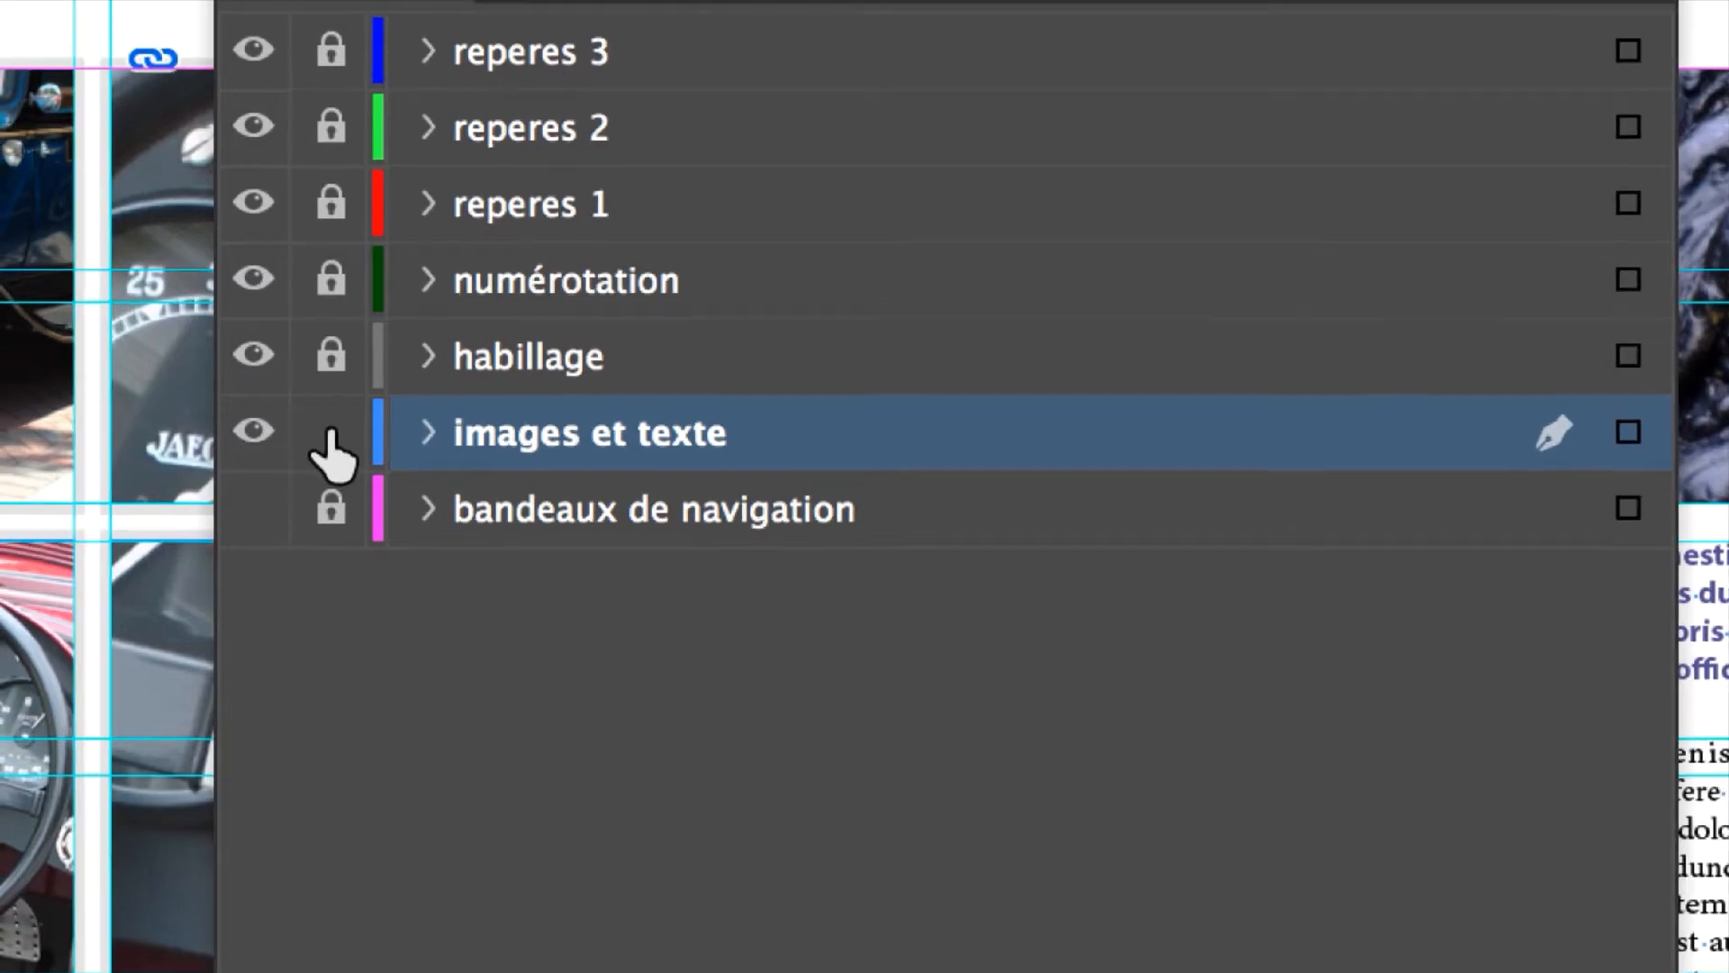
Unlock and relock all layers except "images et texte", and collapse the Layers panel
alt+click(330, 432)
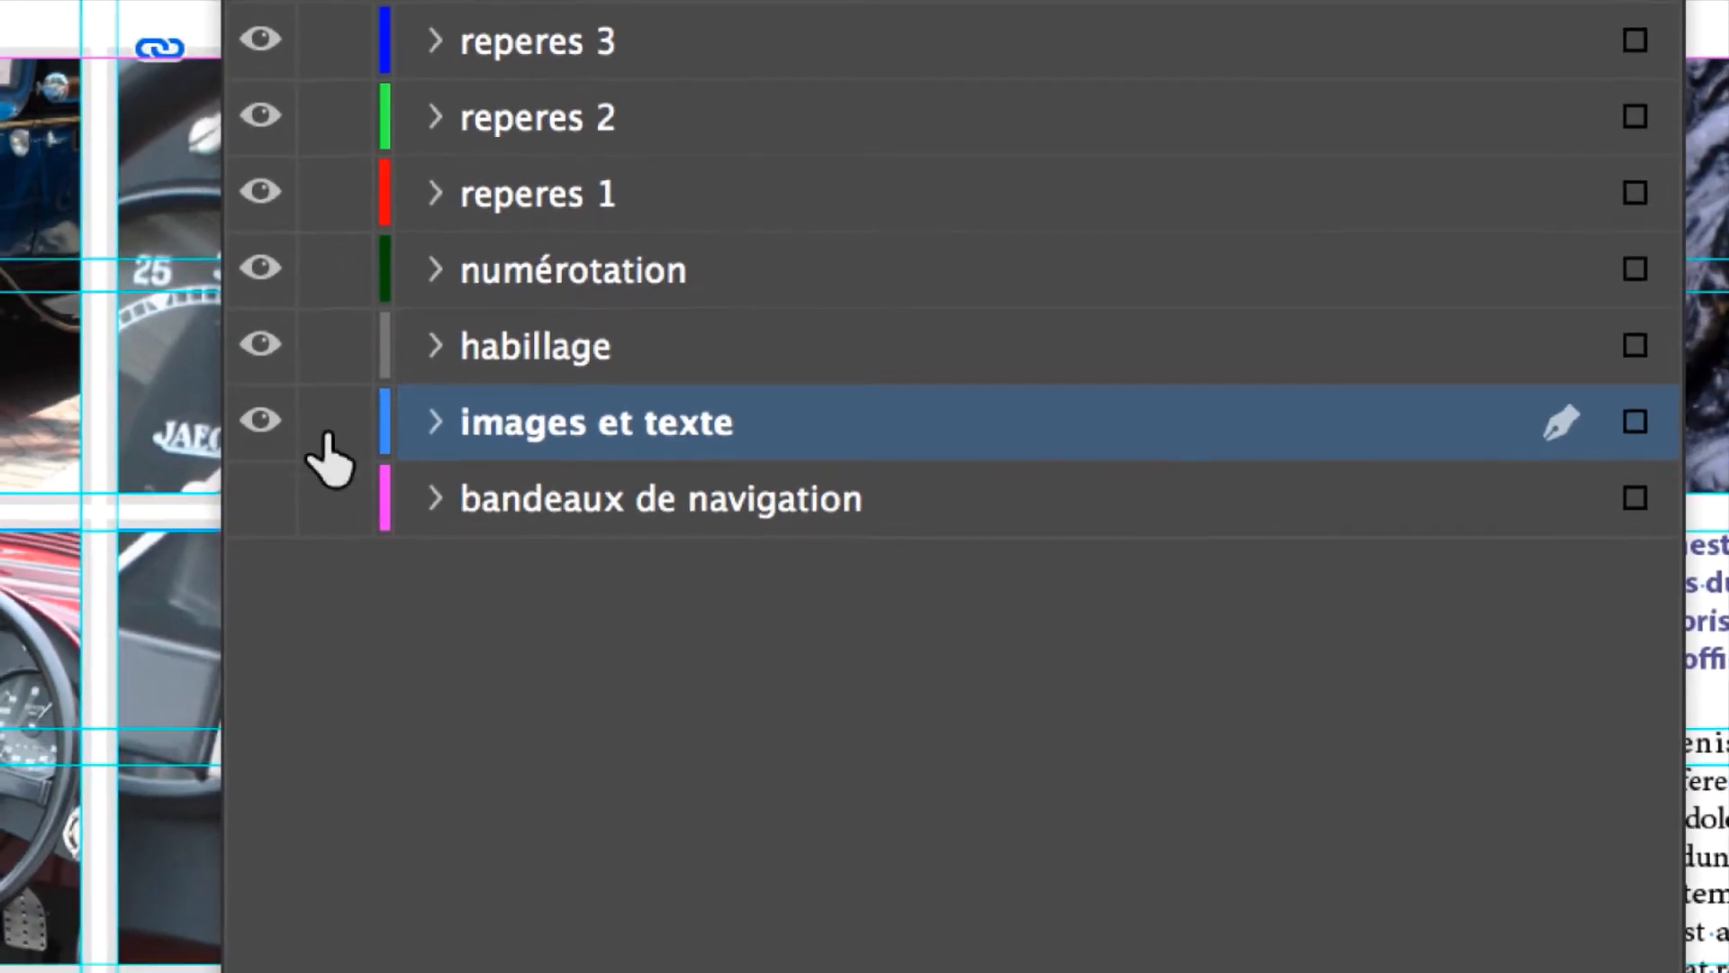
alt+click(330, 432)
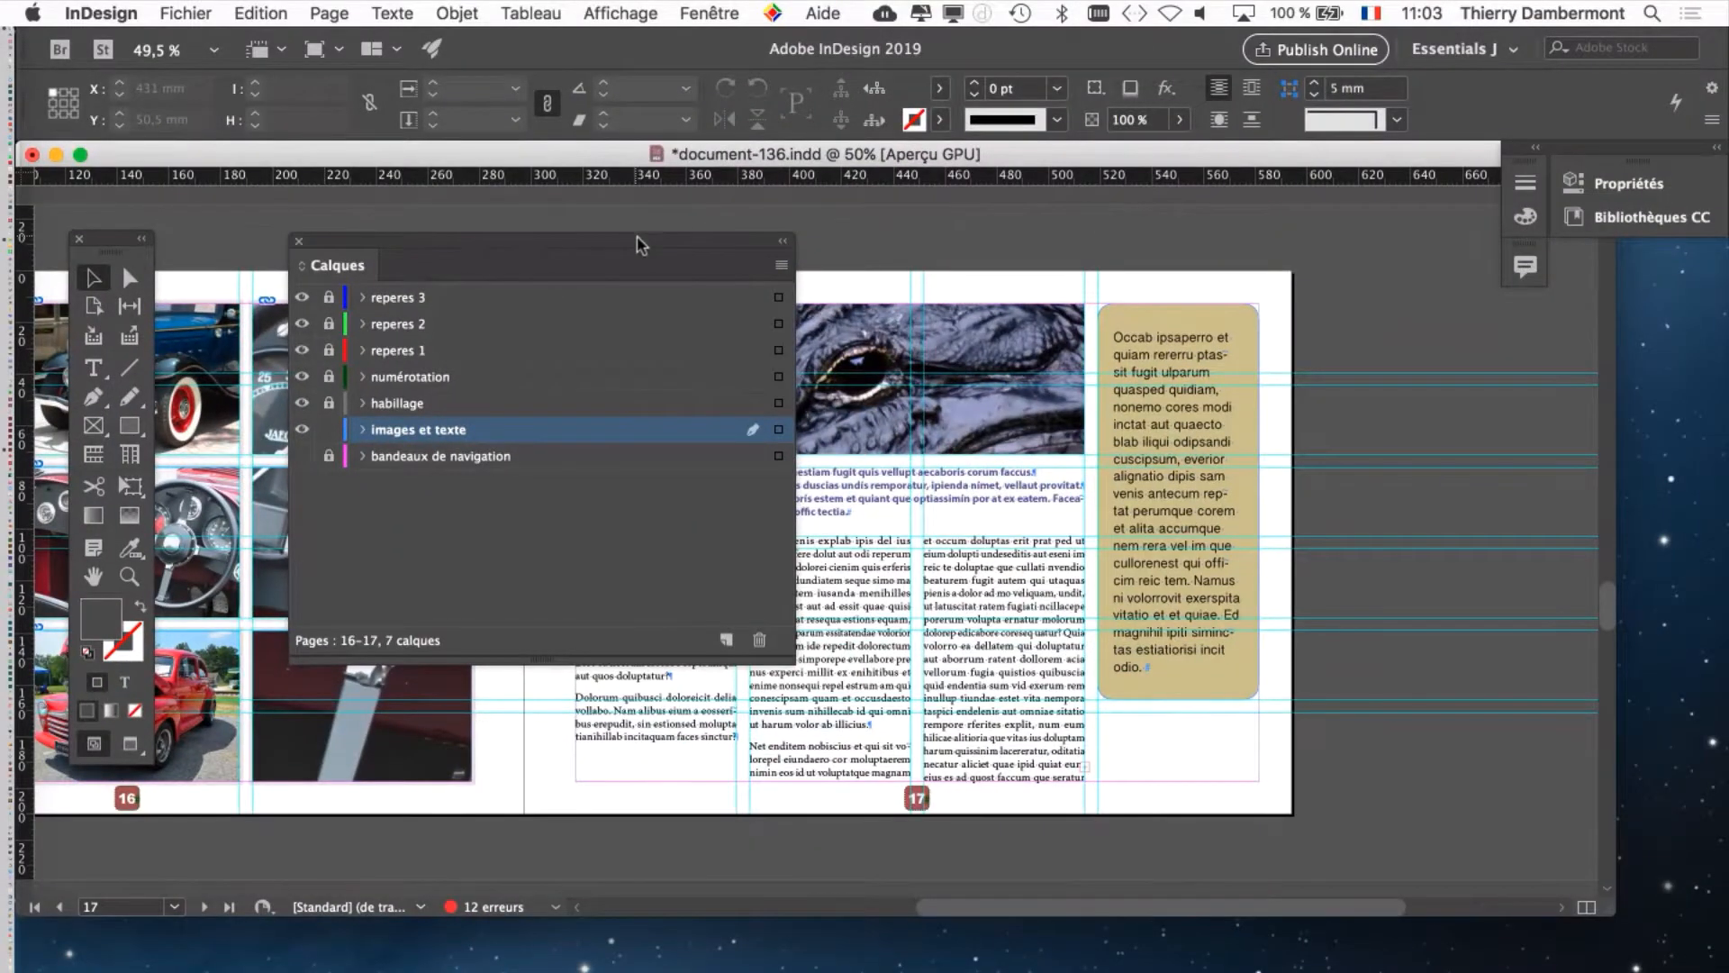
double_click(641, 243)
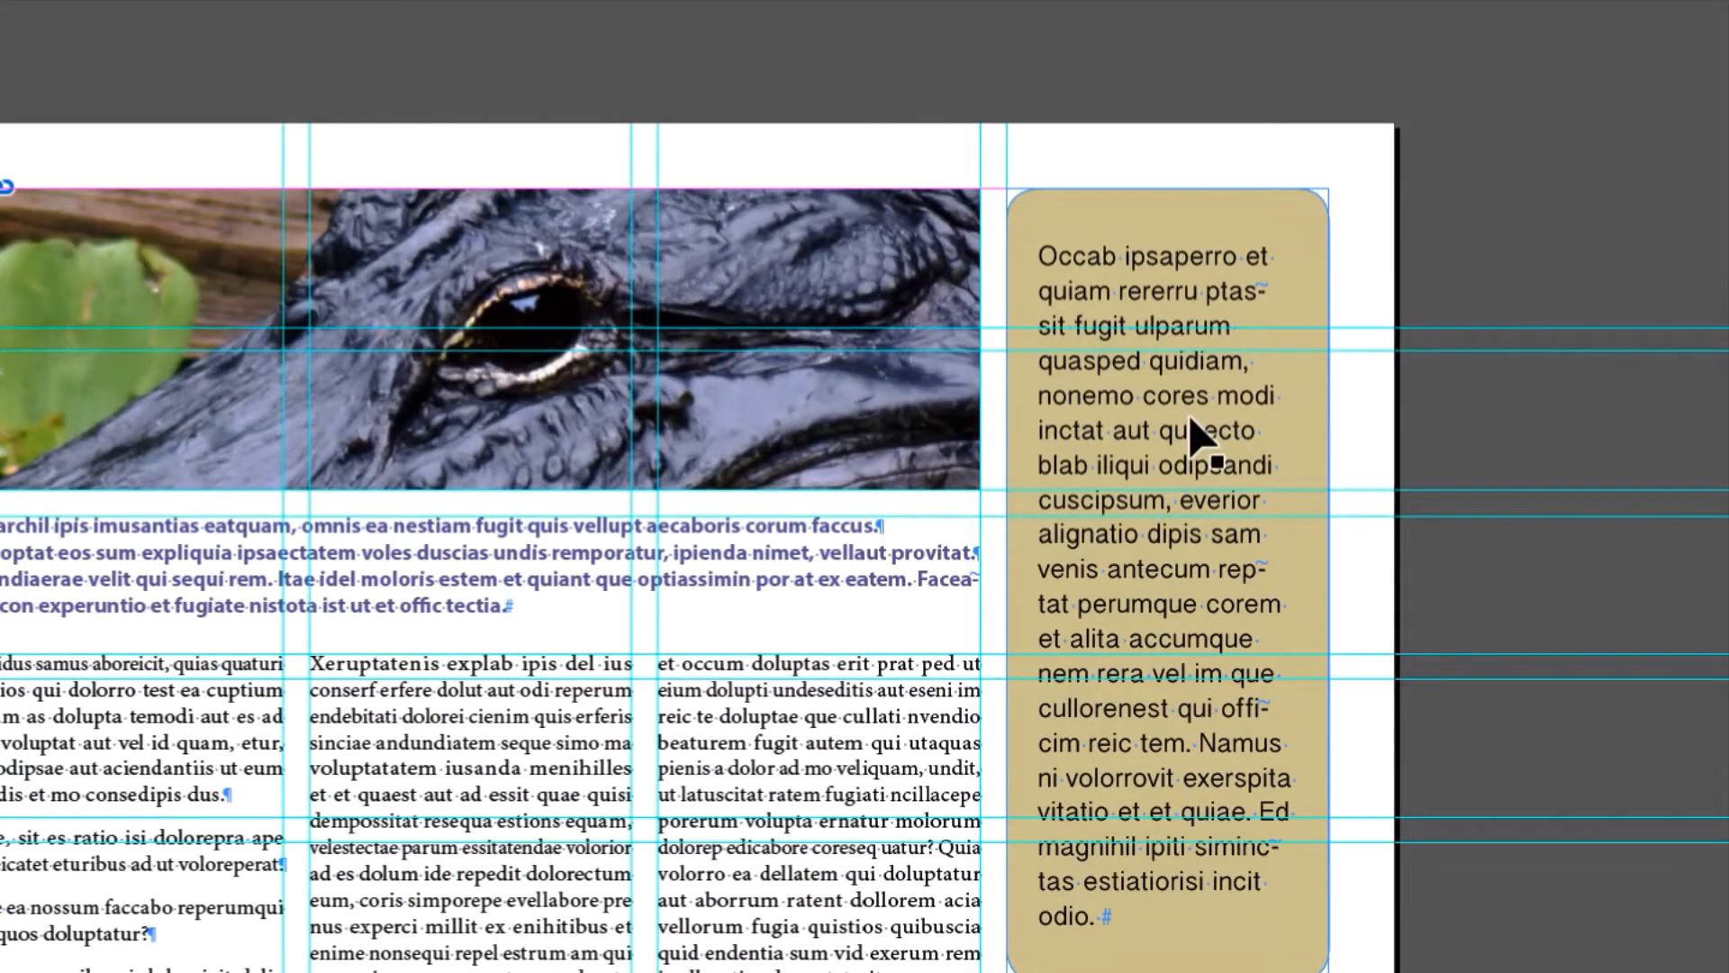
Examine the beige text frame on page 17 and the plain side text frame on page 25 by selecting each
click(1189, 433)
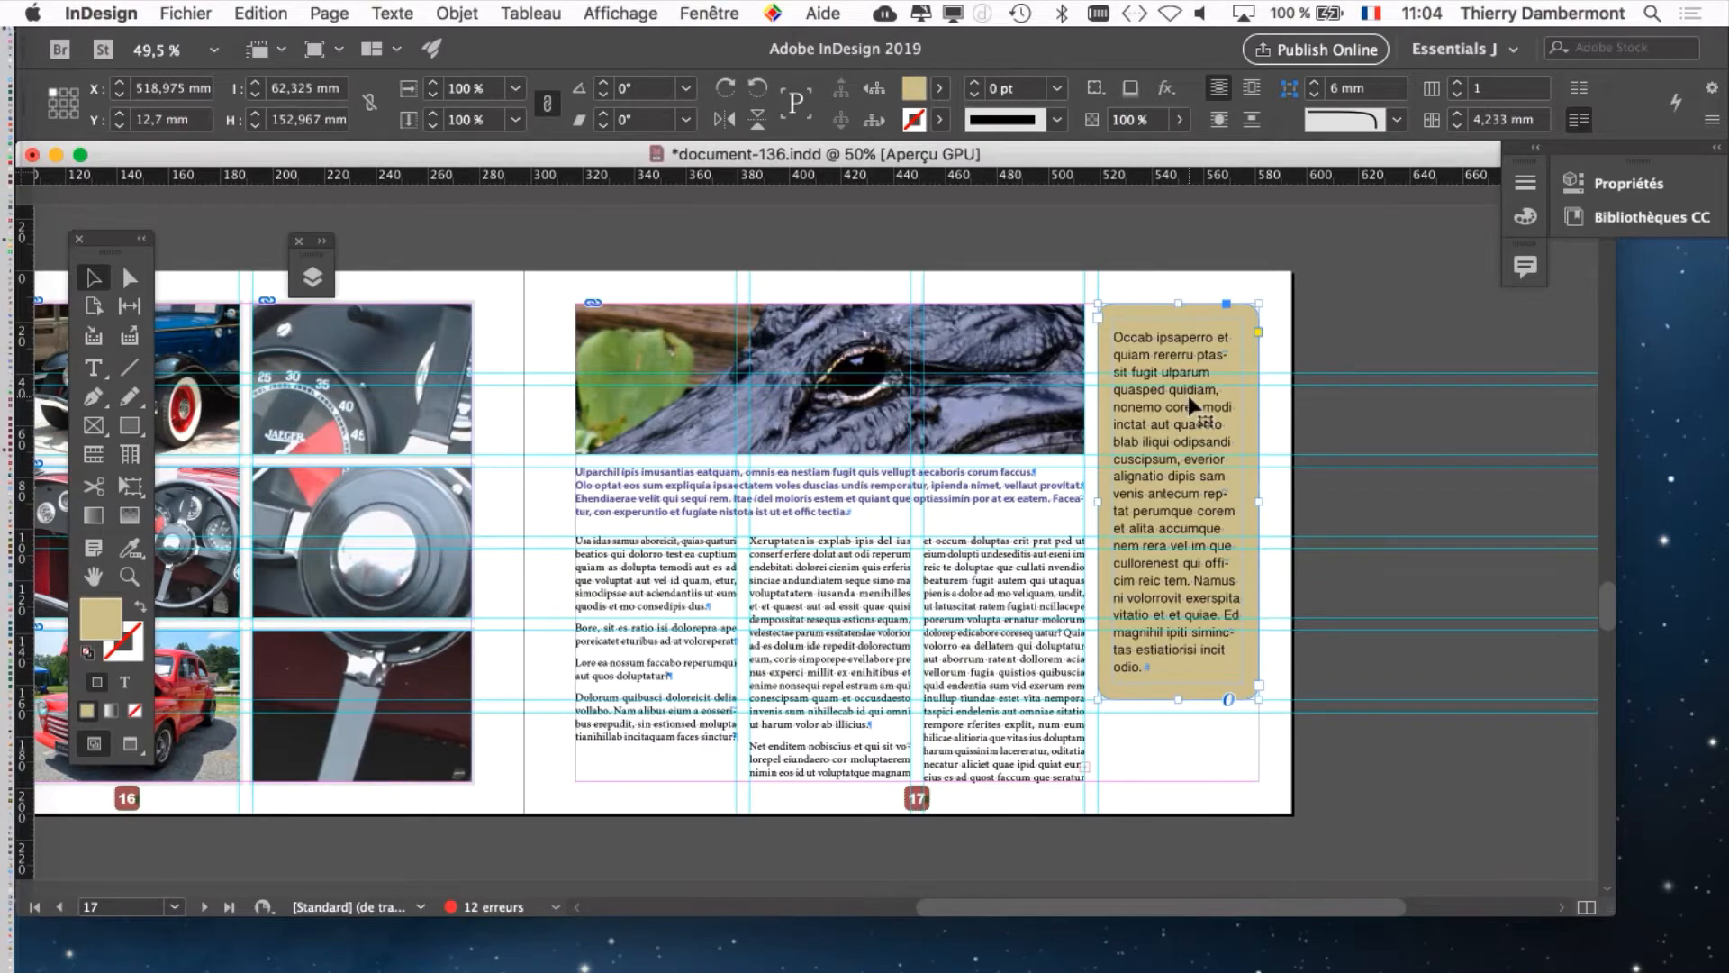
scroll(1190, 405, down, 5)
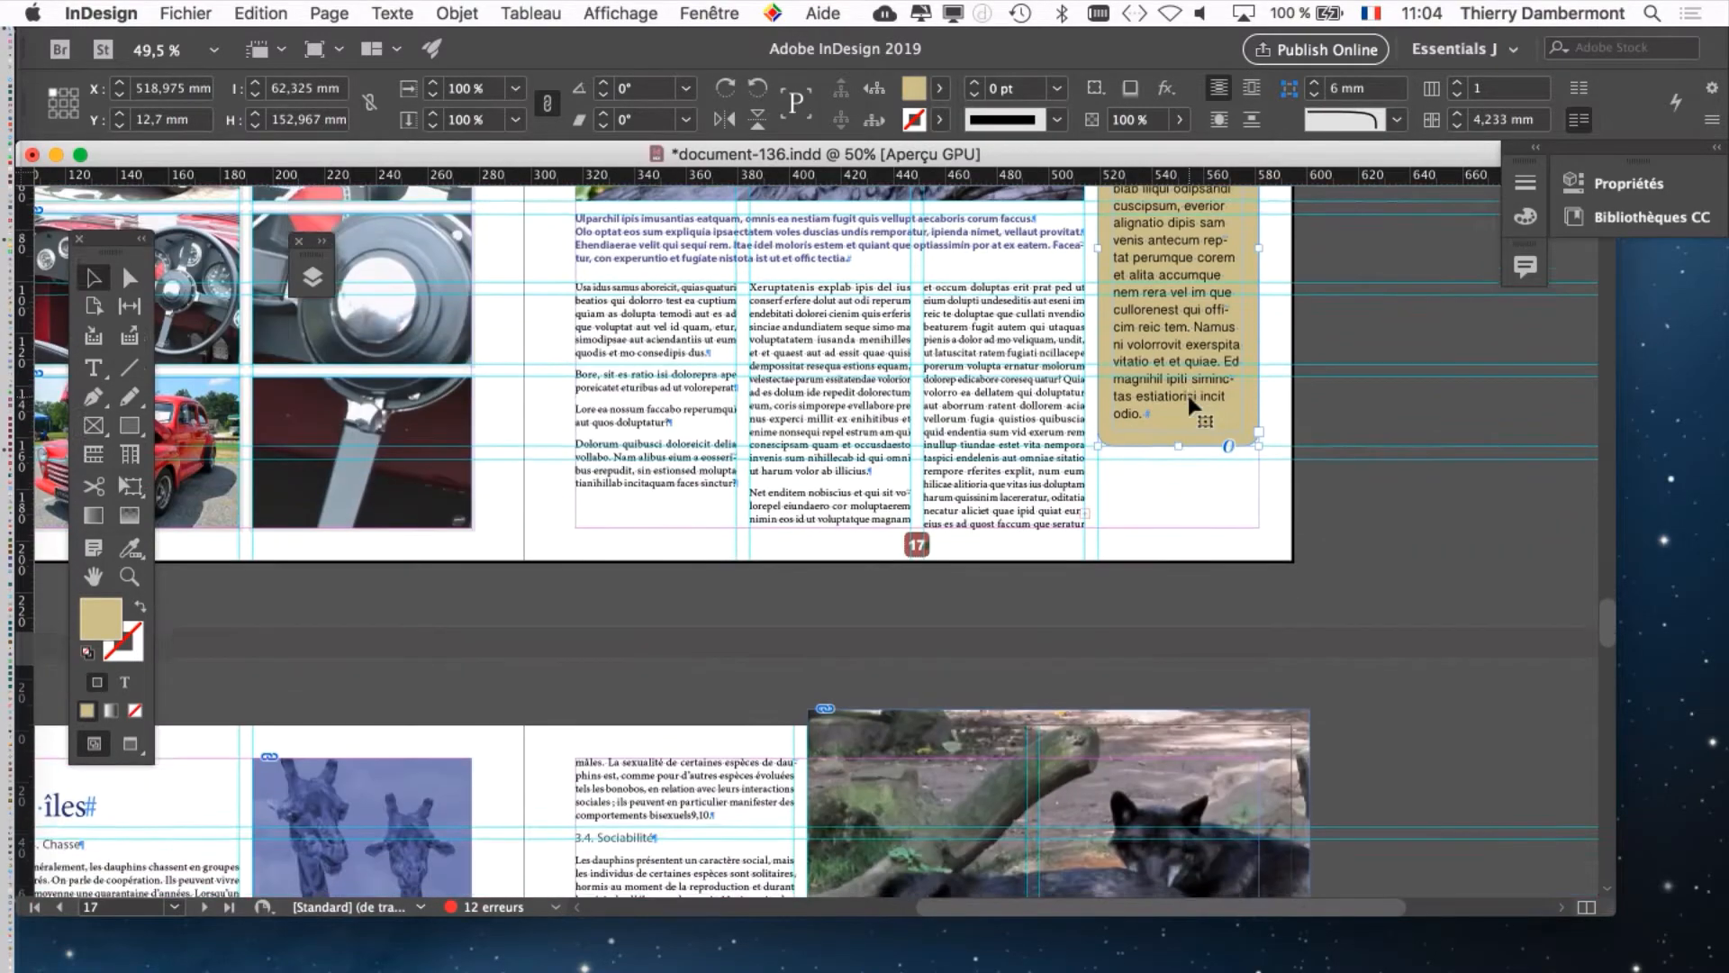
scroll(1189, 396, down, 20)
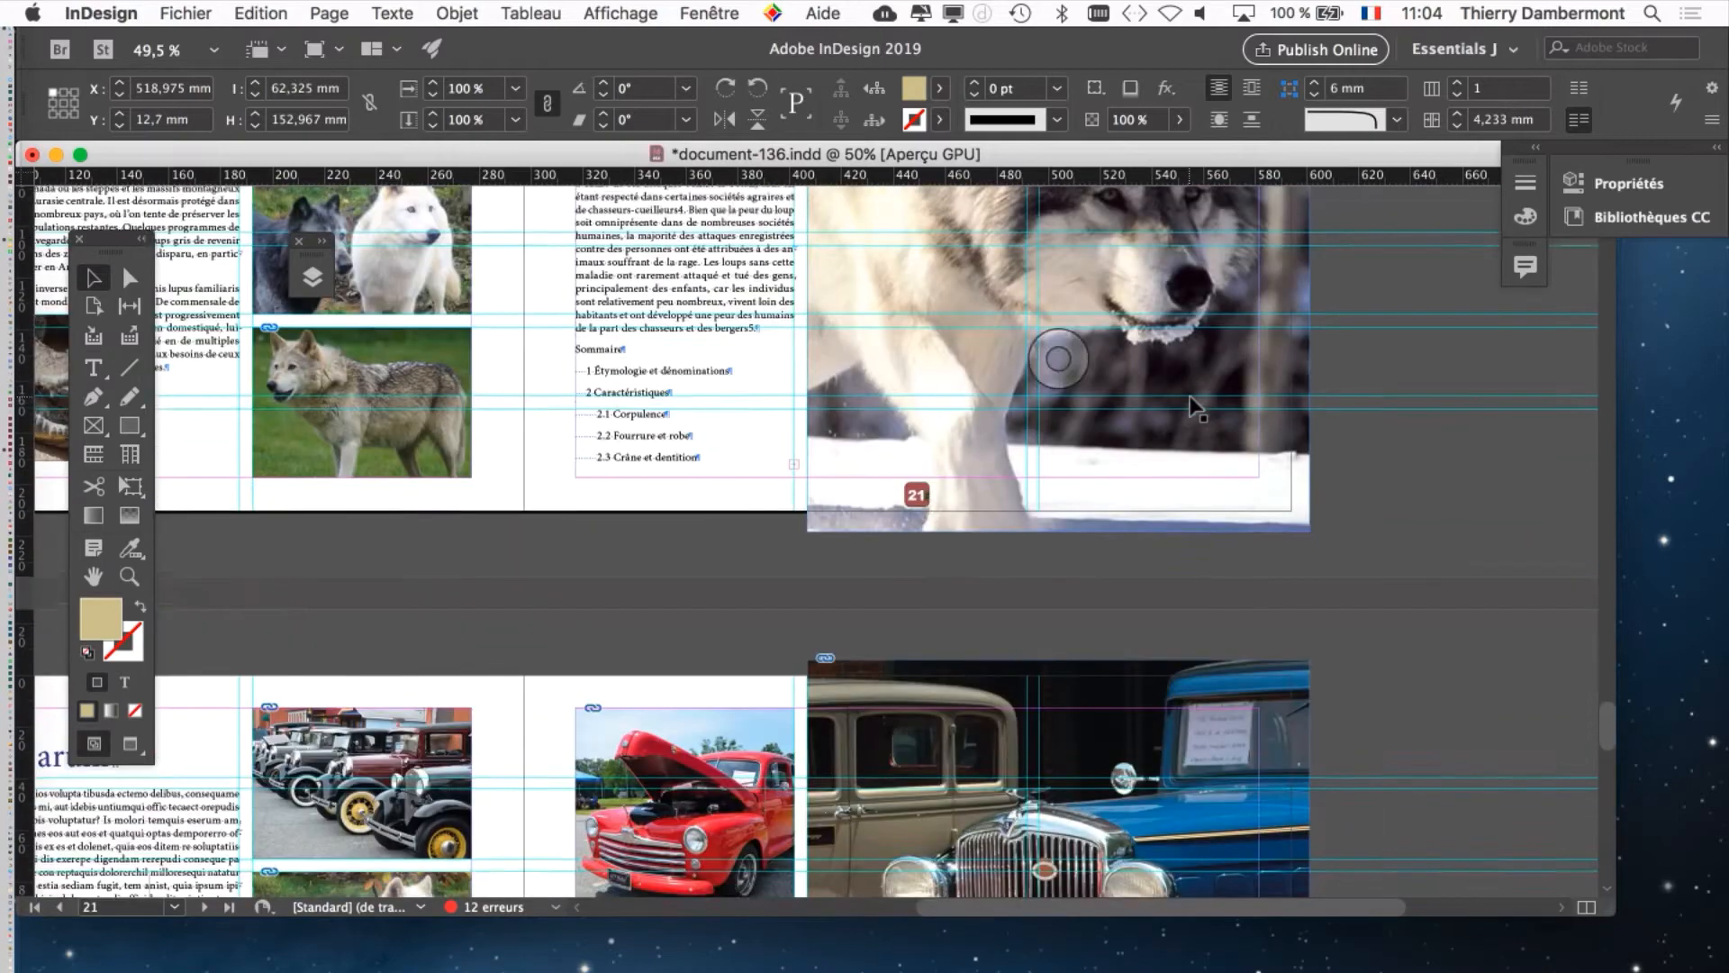
scroll(1193, 407, down, 20)
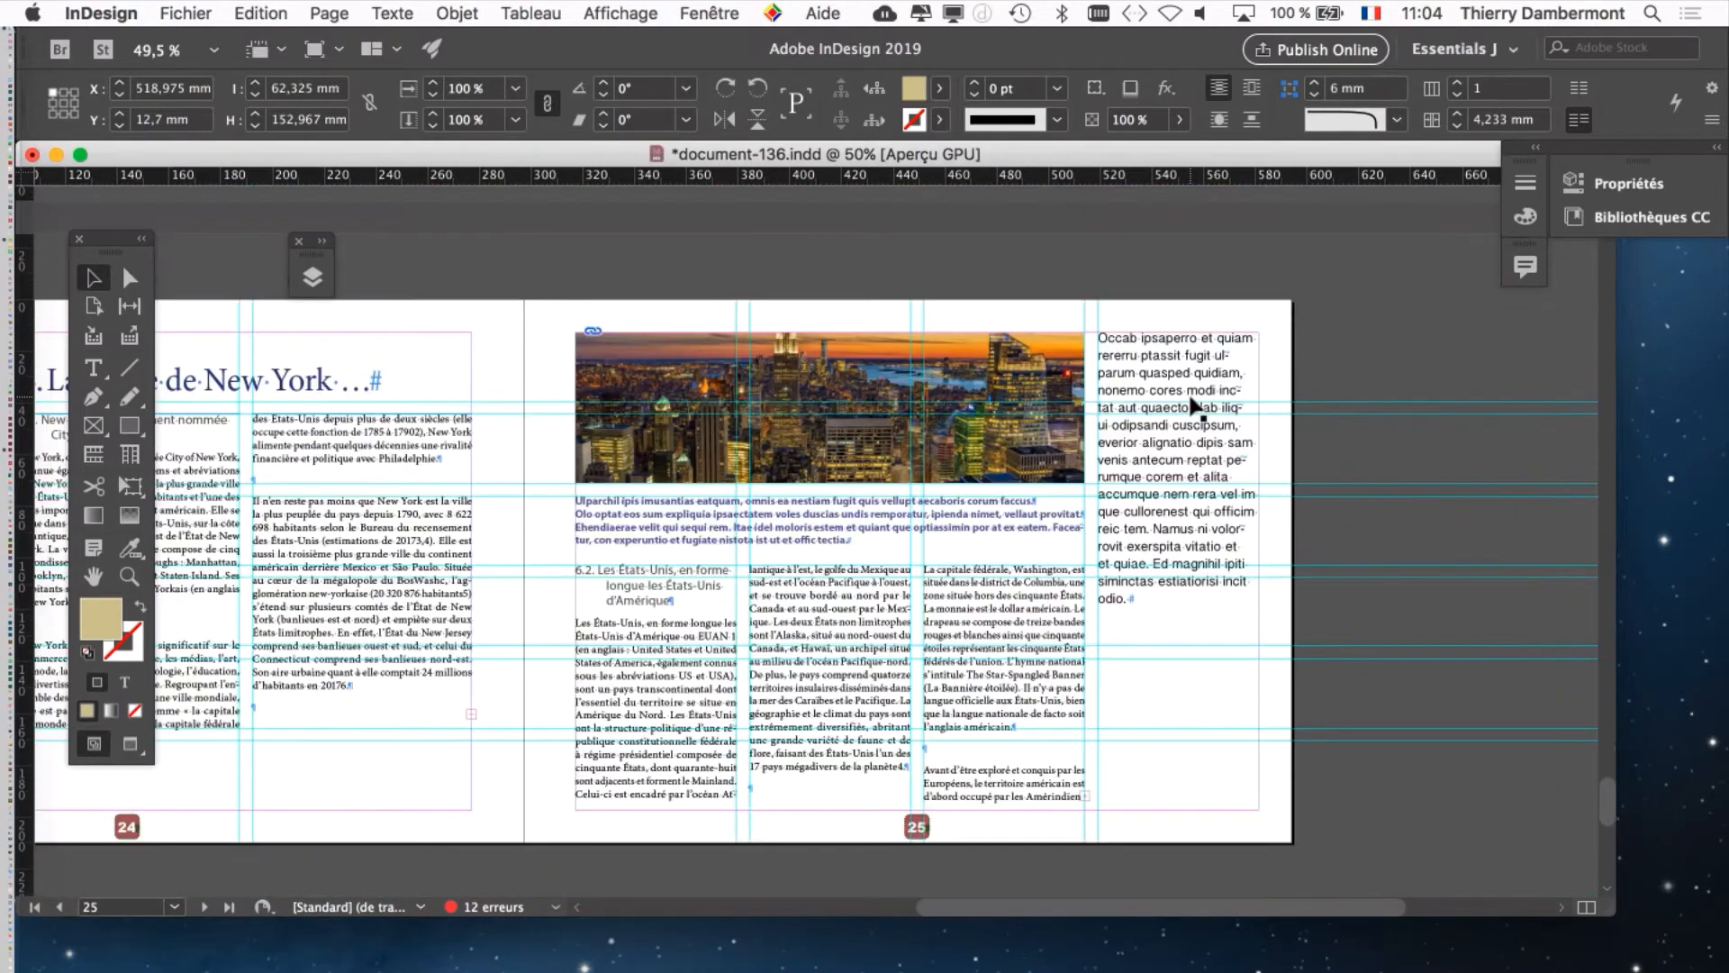
scroll(1193, 407, down, 1)
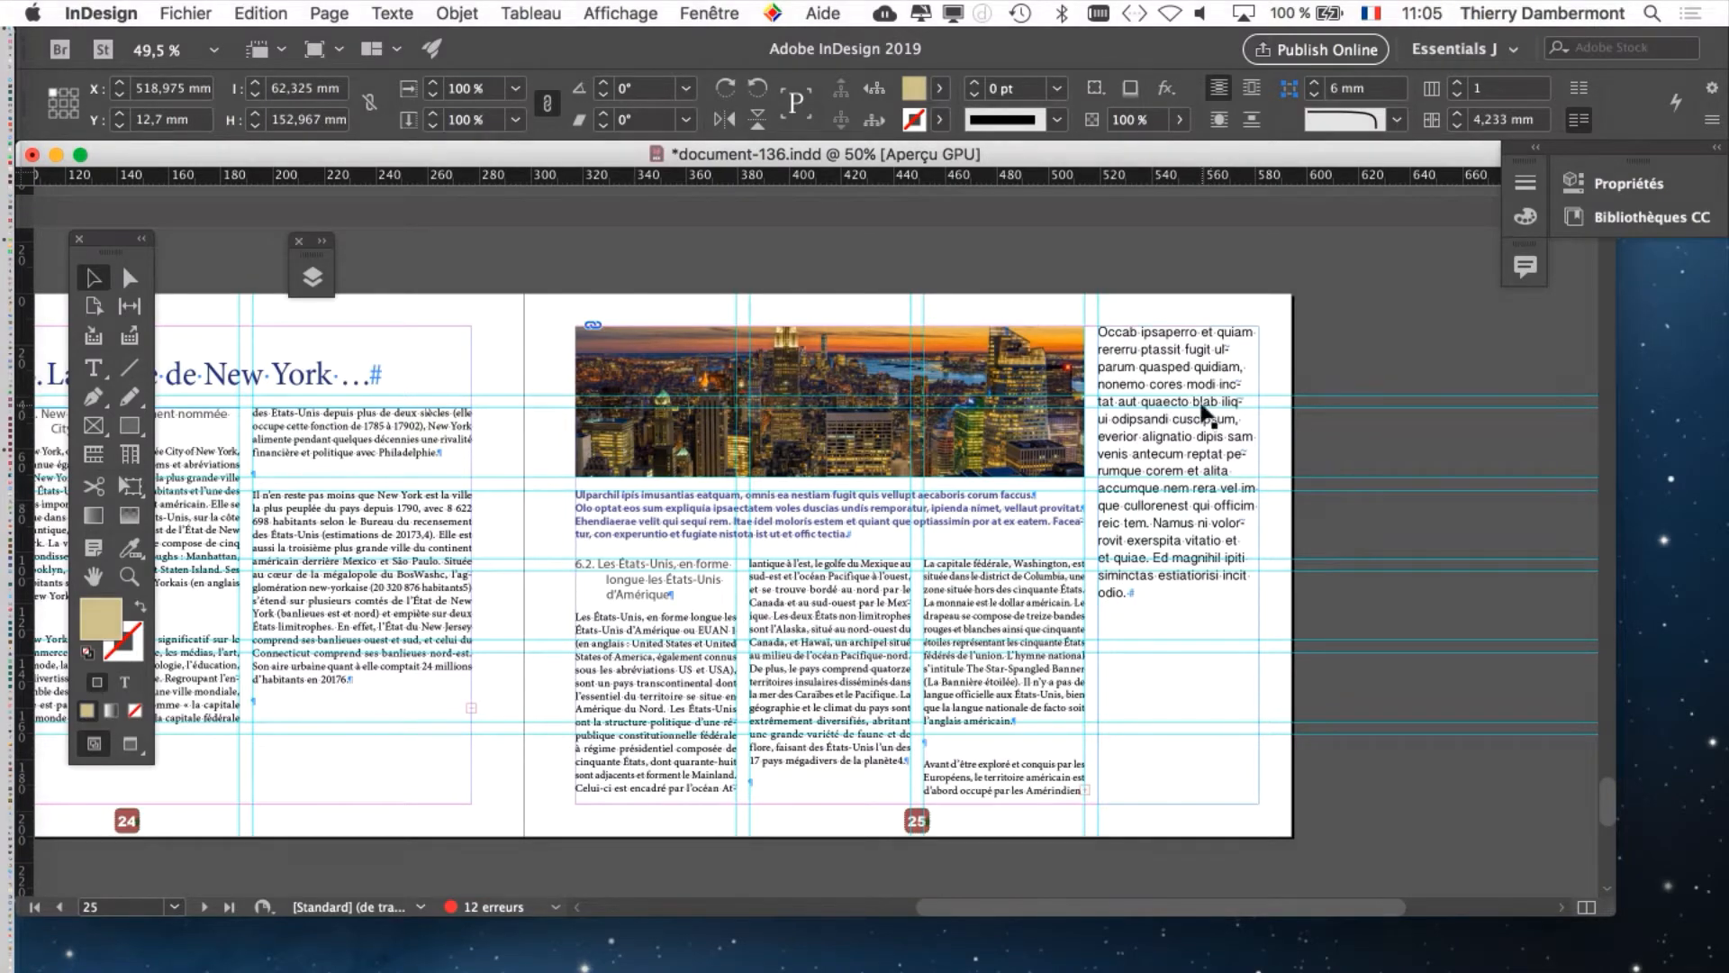
scroll(1199, 404, up, 3)
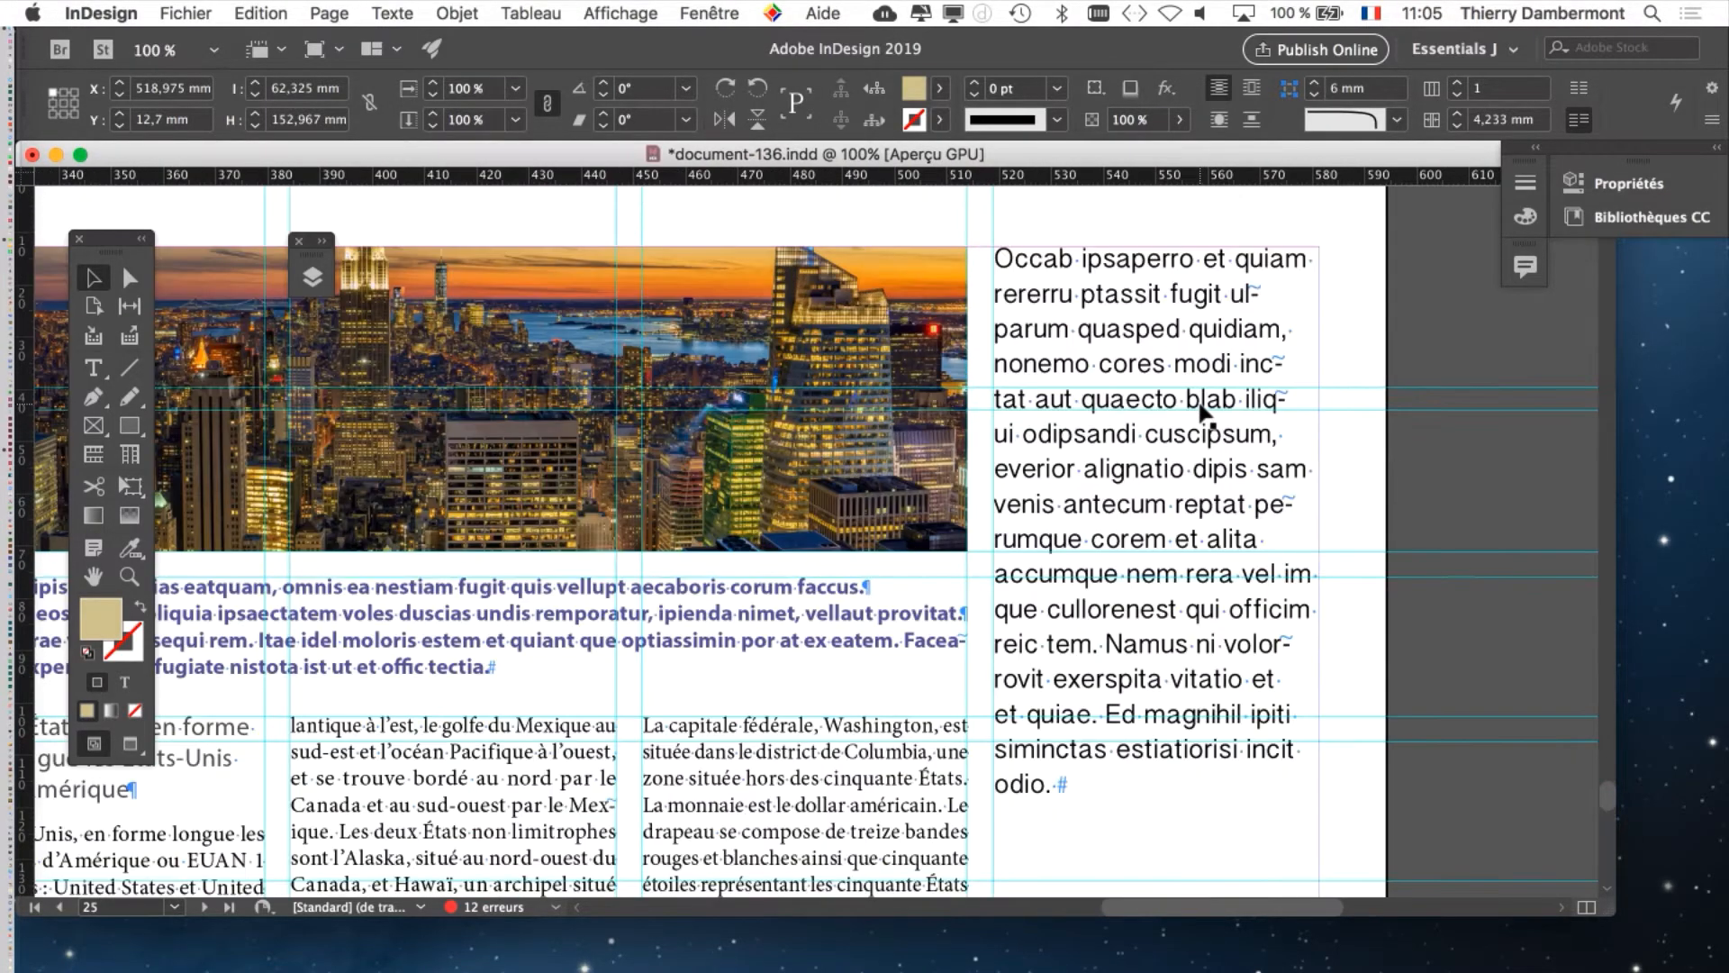
click(1069, 312)
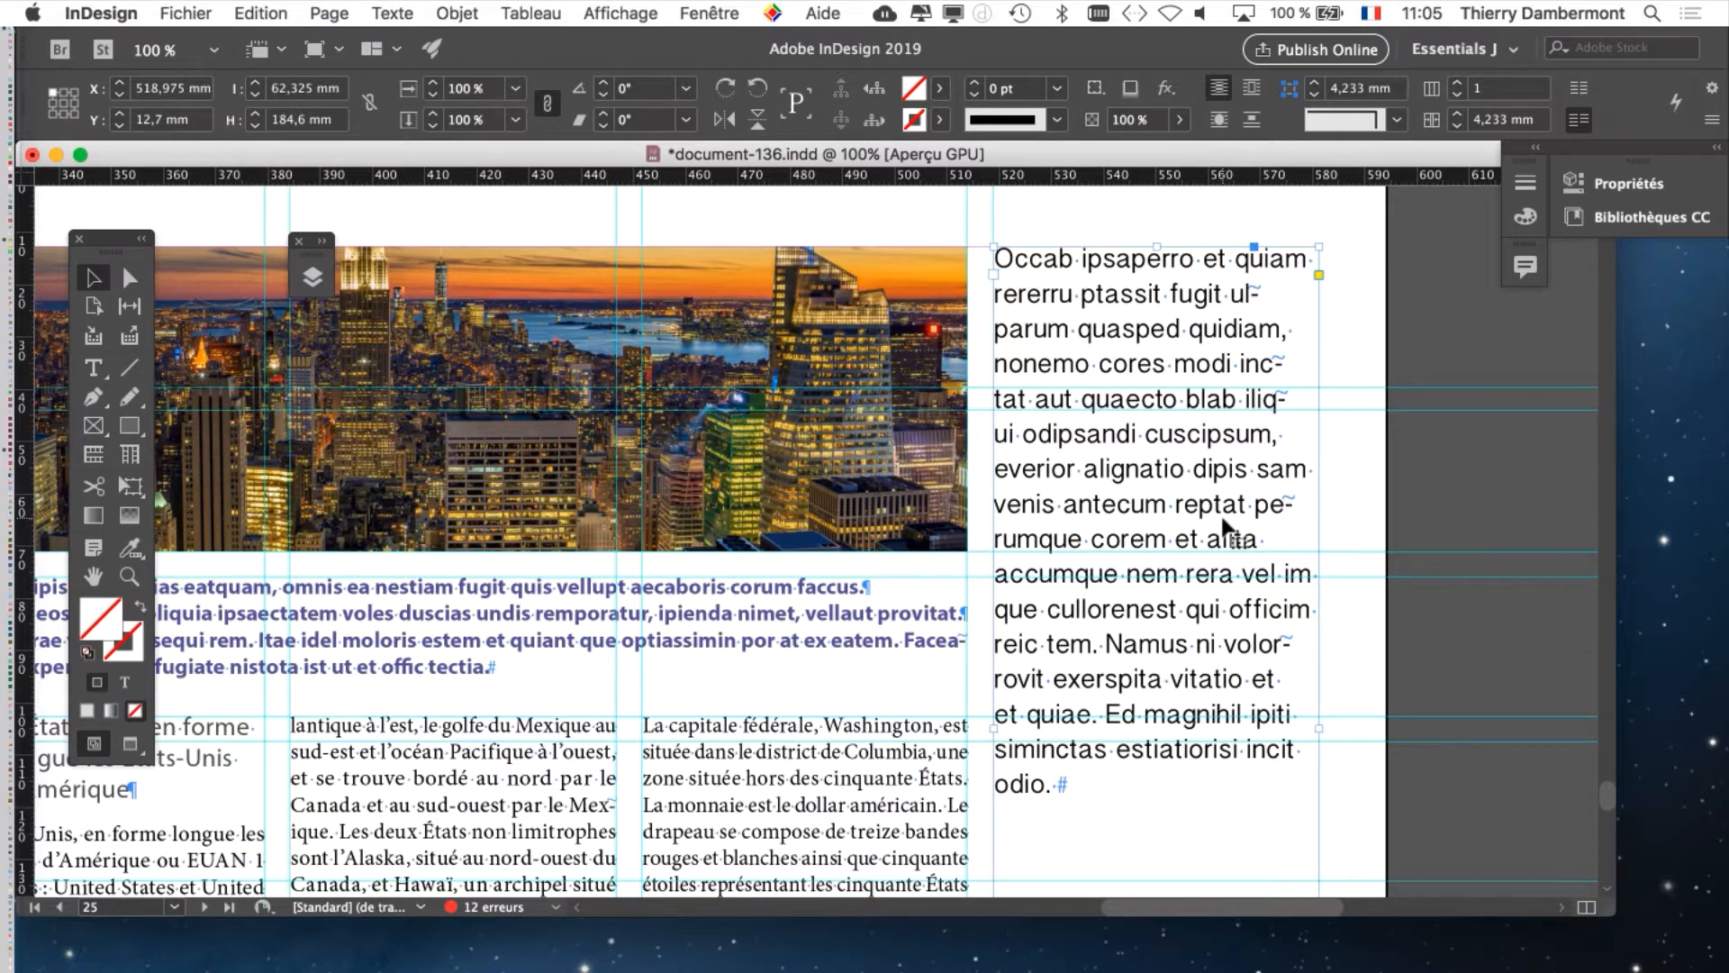
Return to page 17 and select the beige rounded text frame at 100% view
scroll(1225, 527, up, 15)
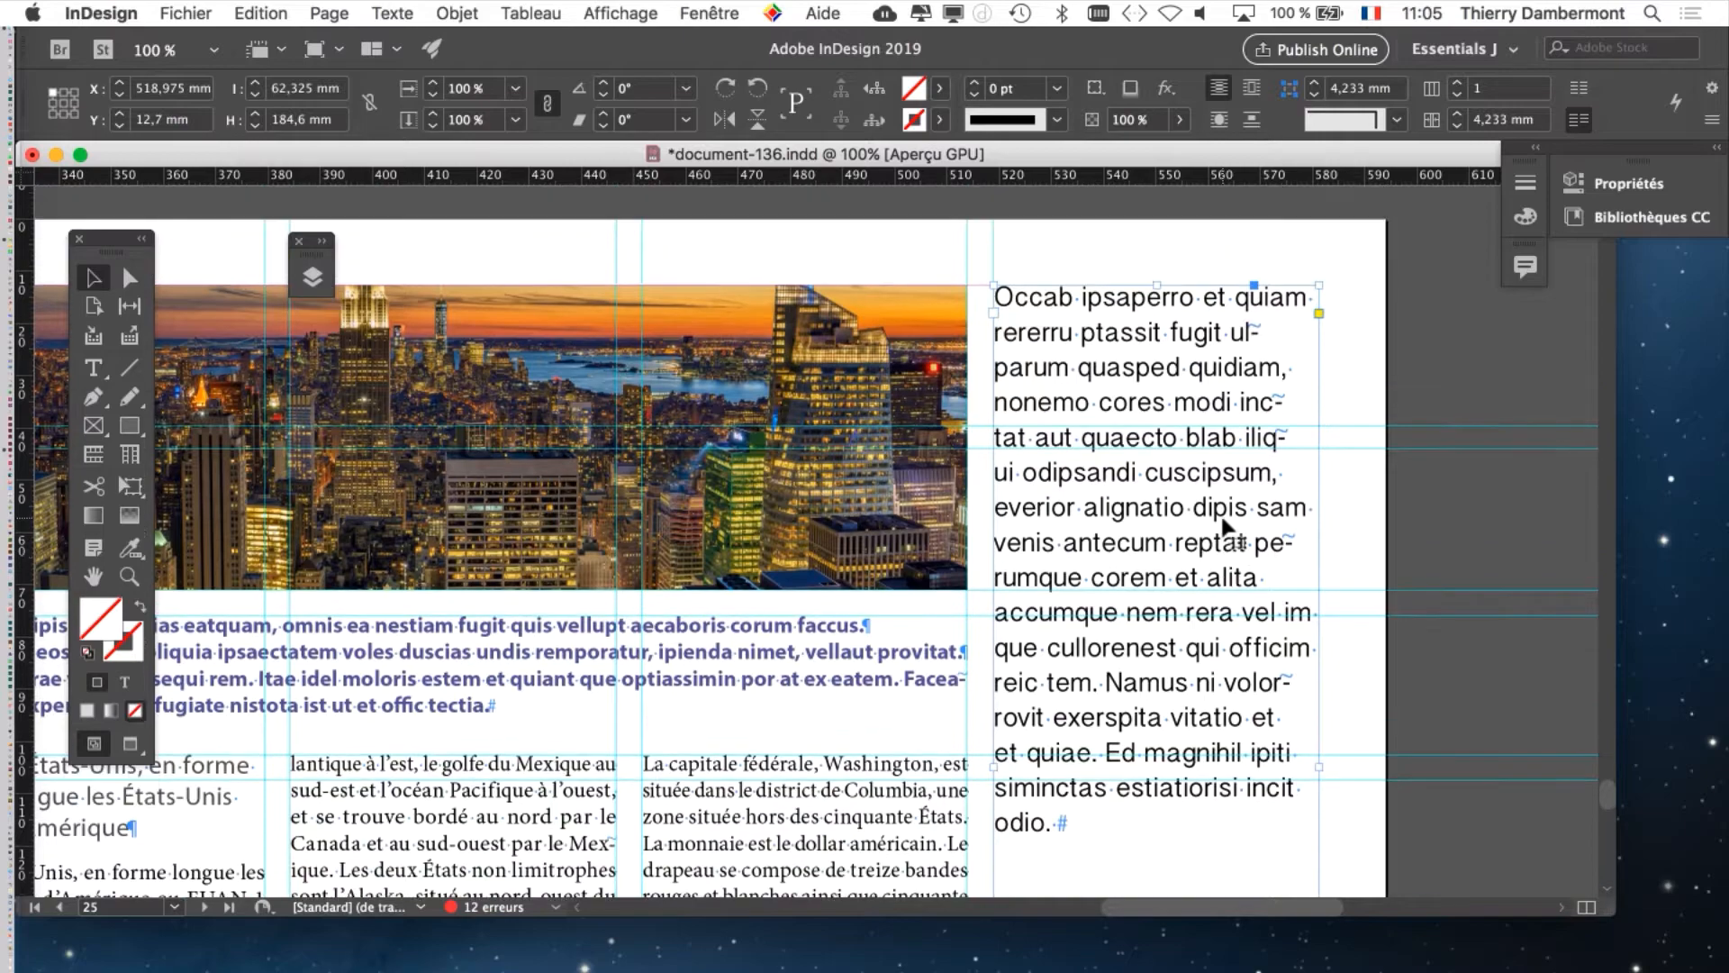
scroll(1223, 521, up, 20)
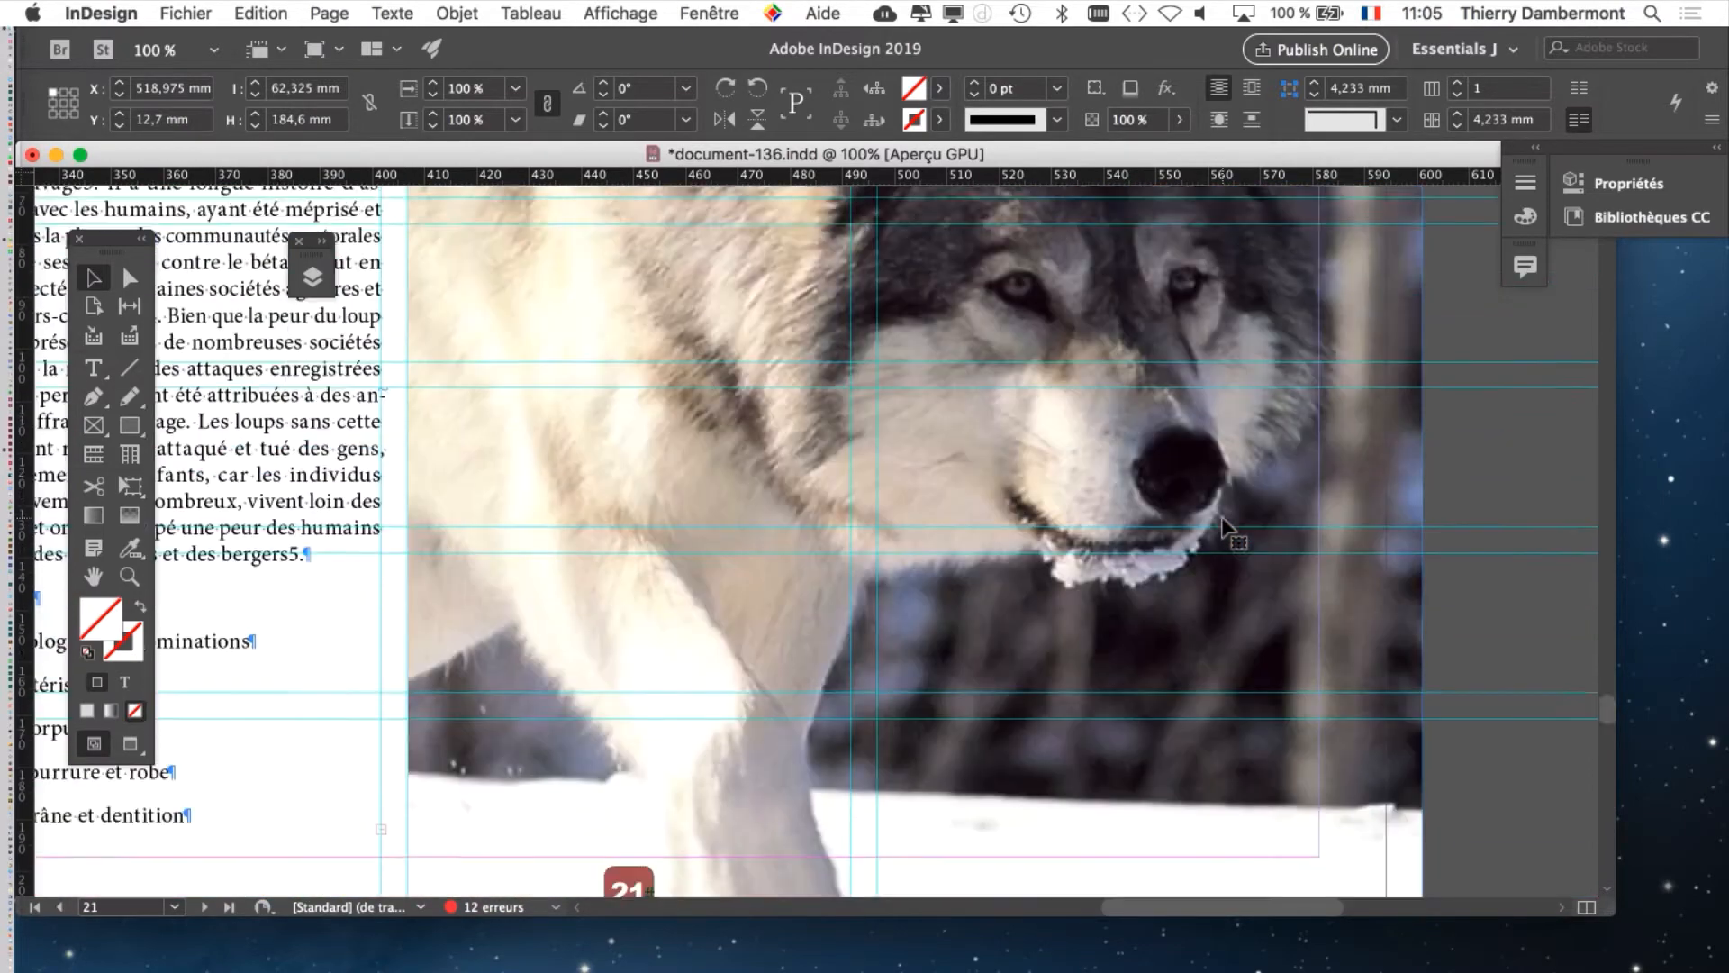
scroll(1225, 529, up, 15)
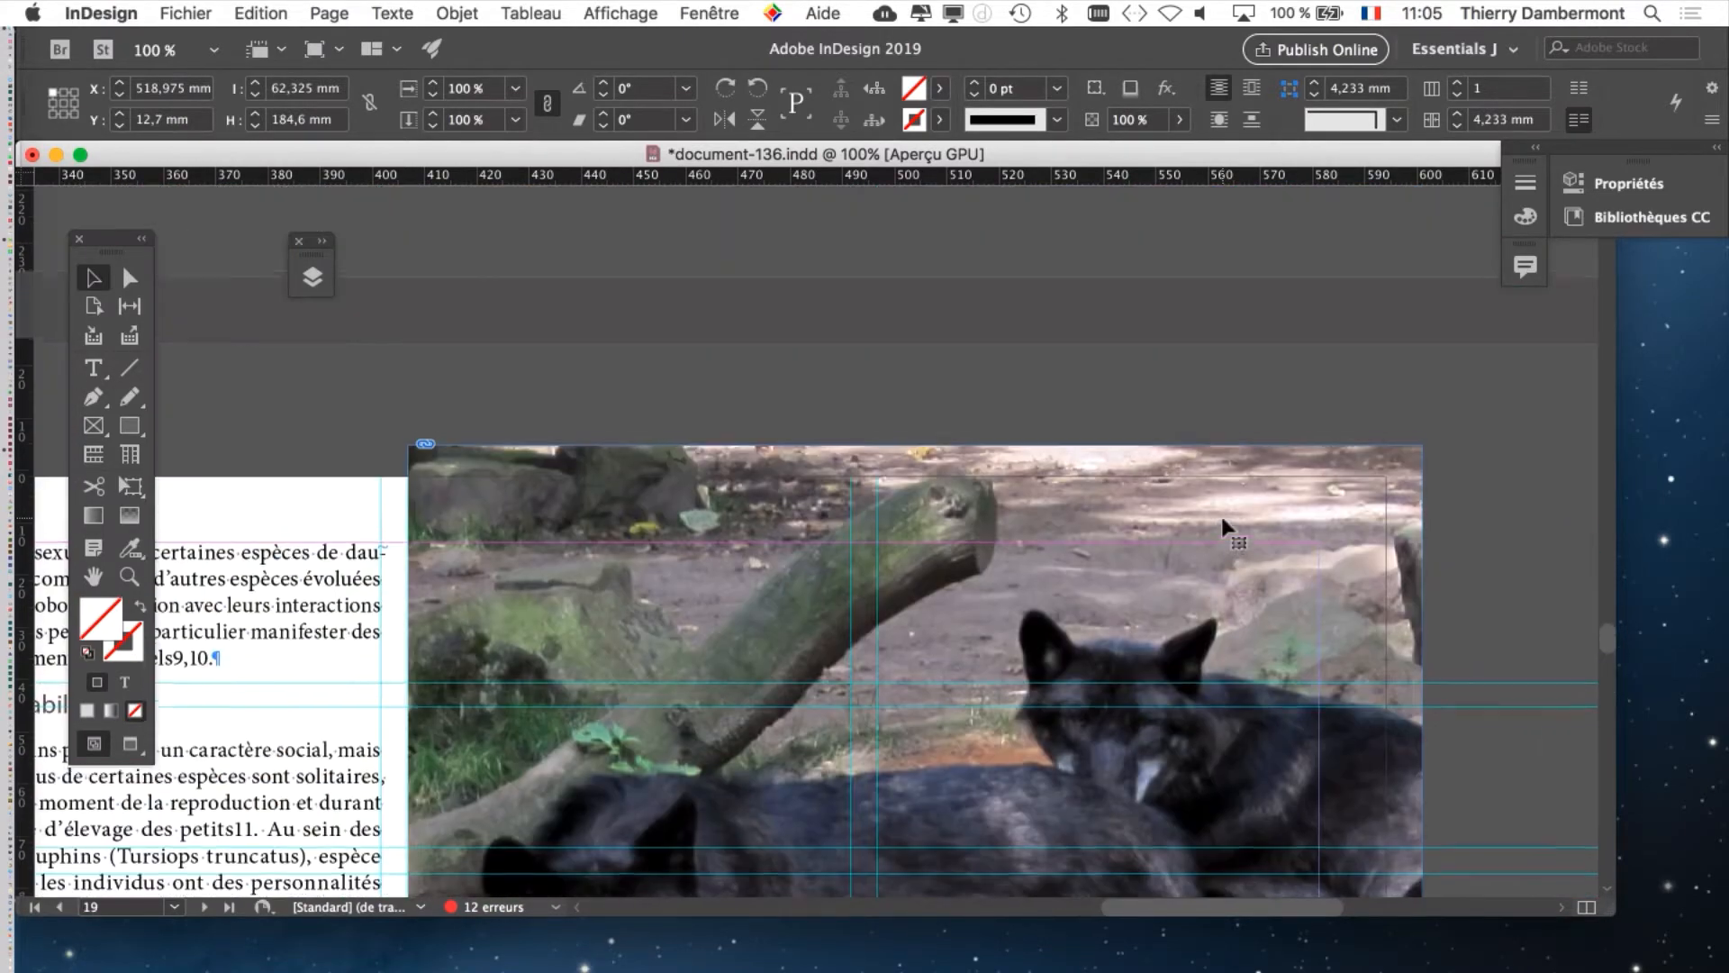
scroll(1225, 527, up, 2)
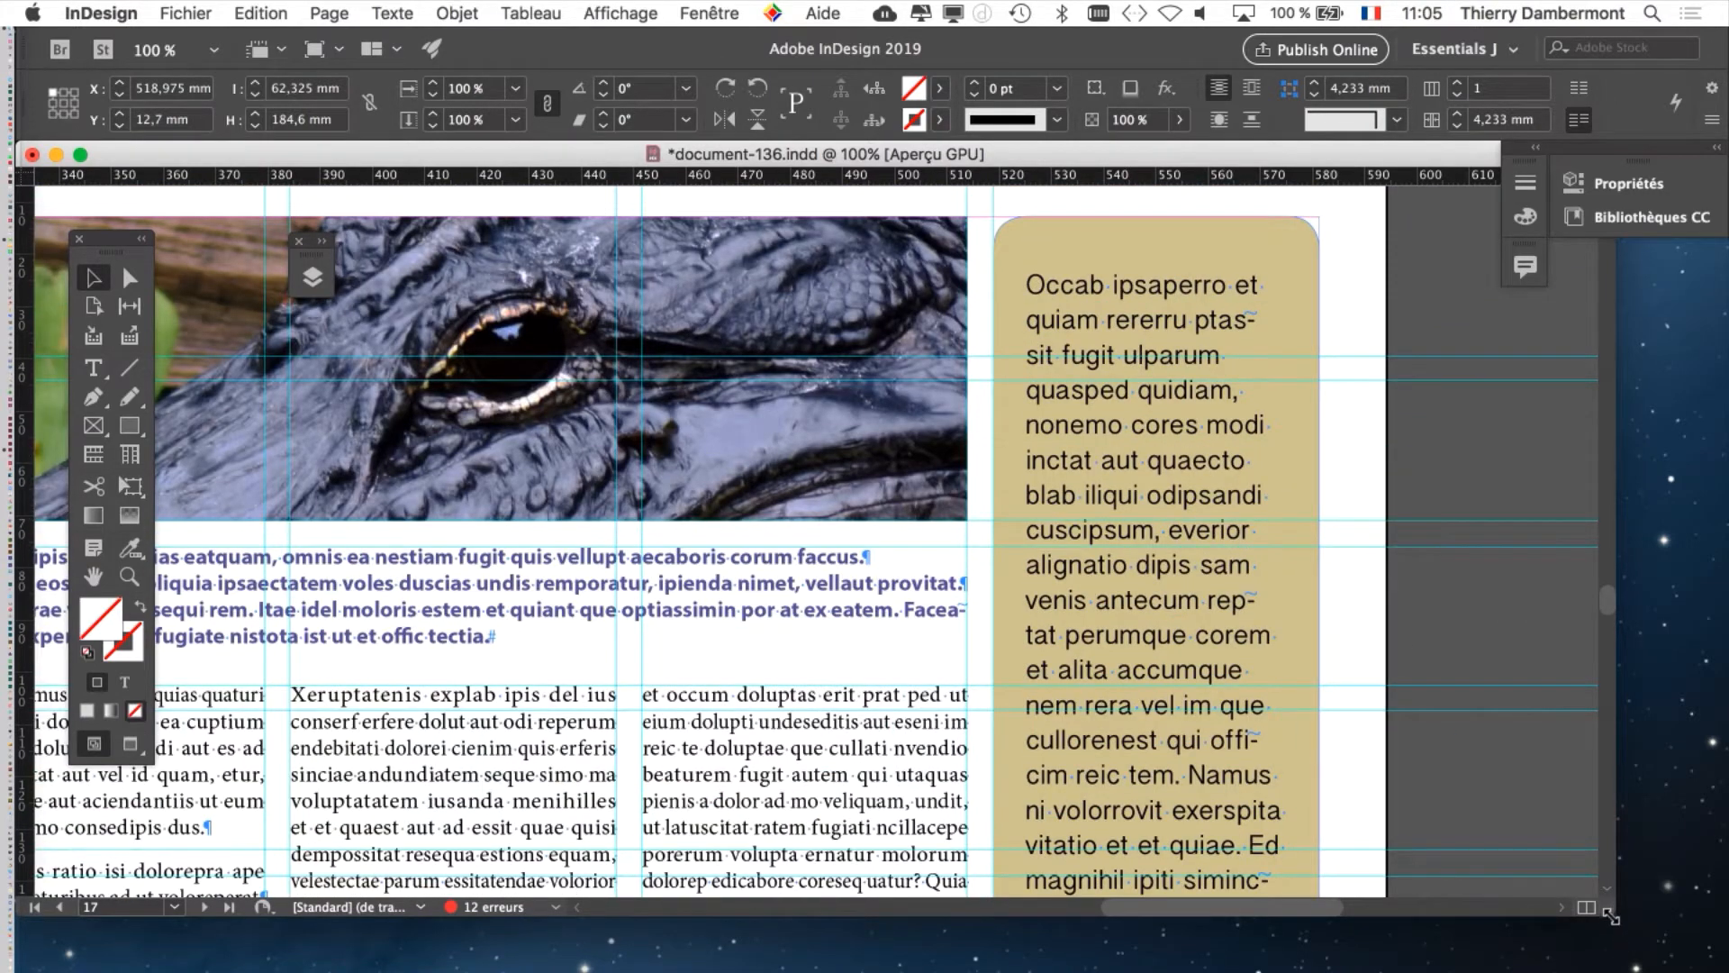
key(super+alt+0)
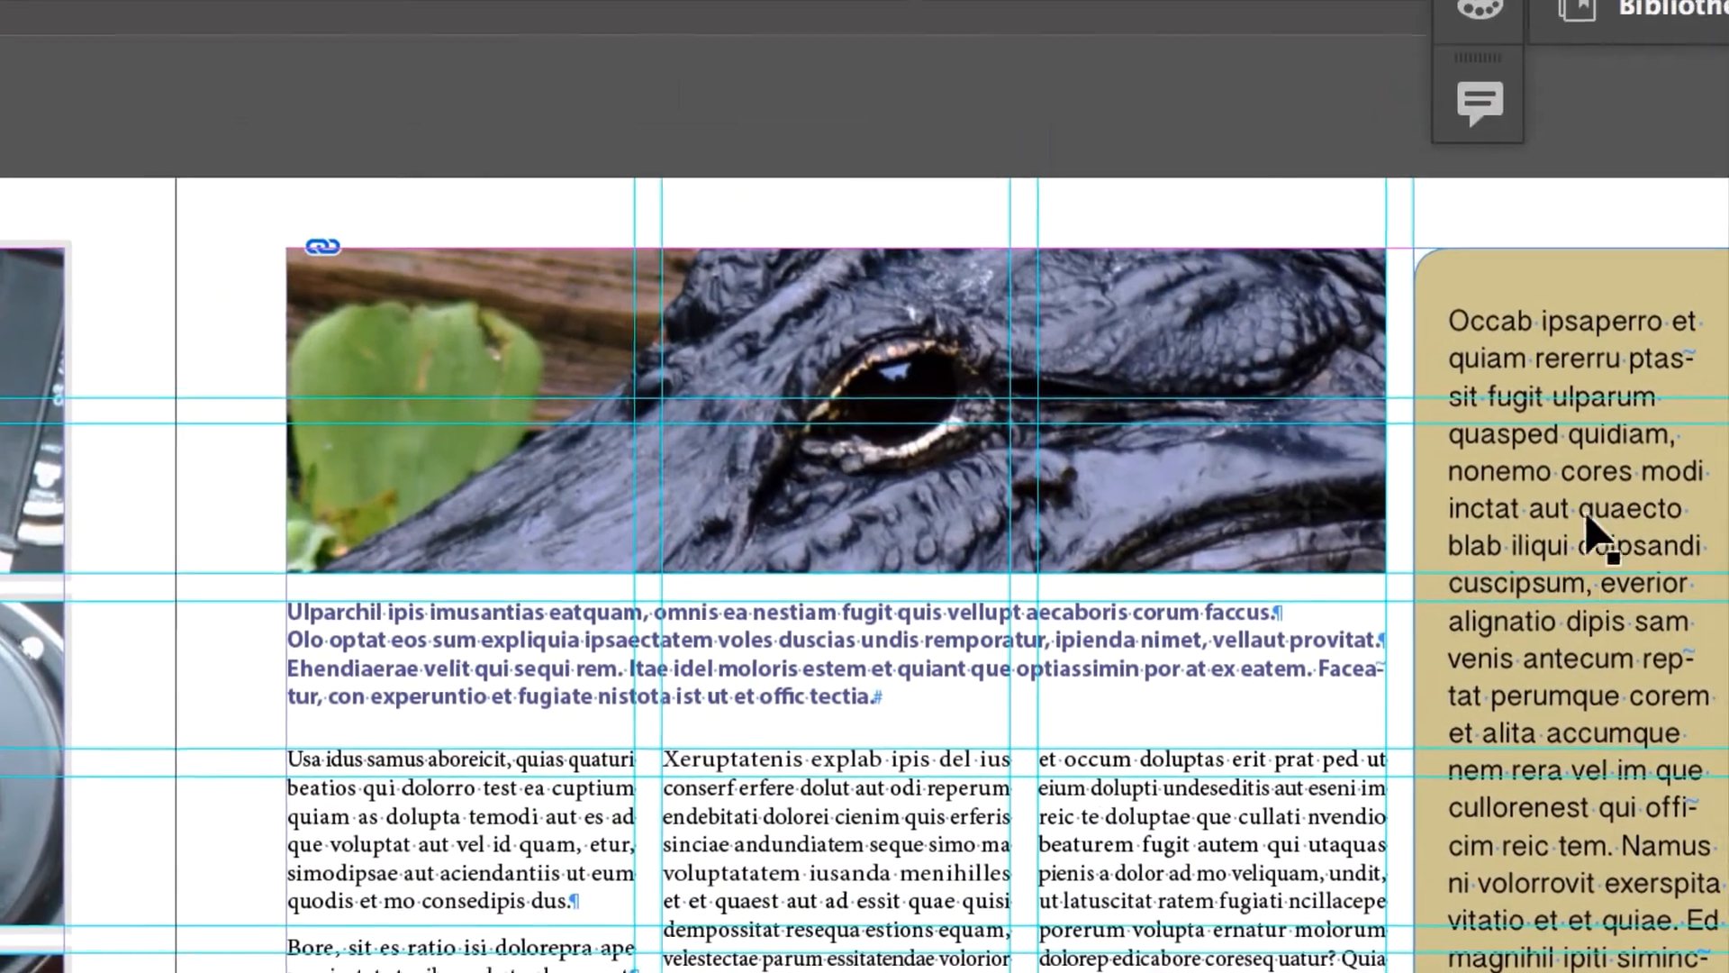
click(1581, 477)
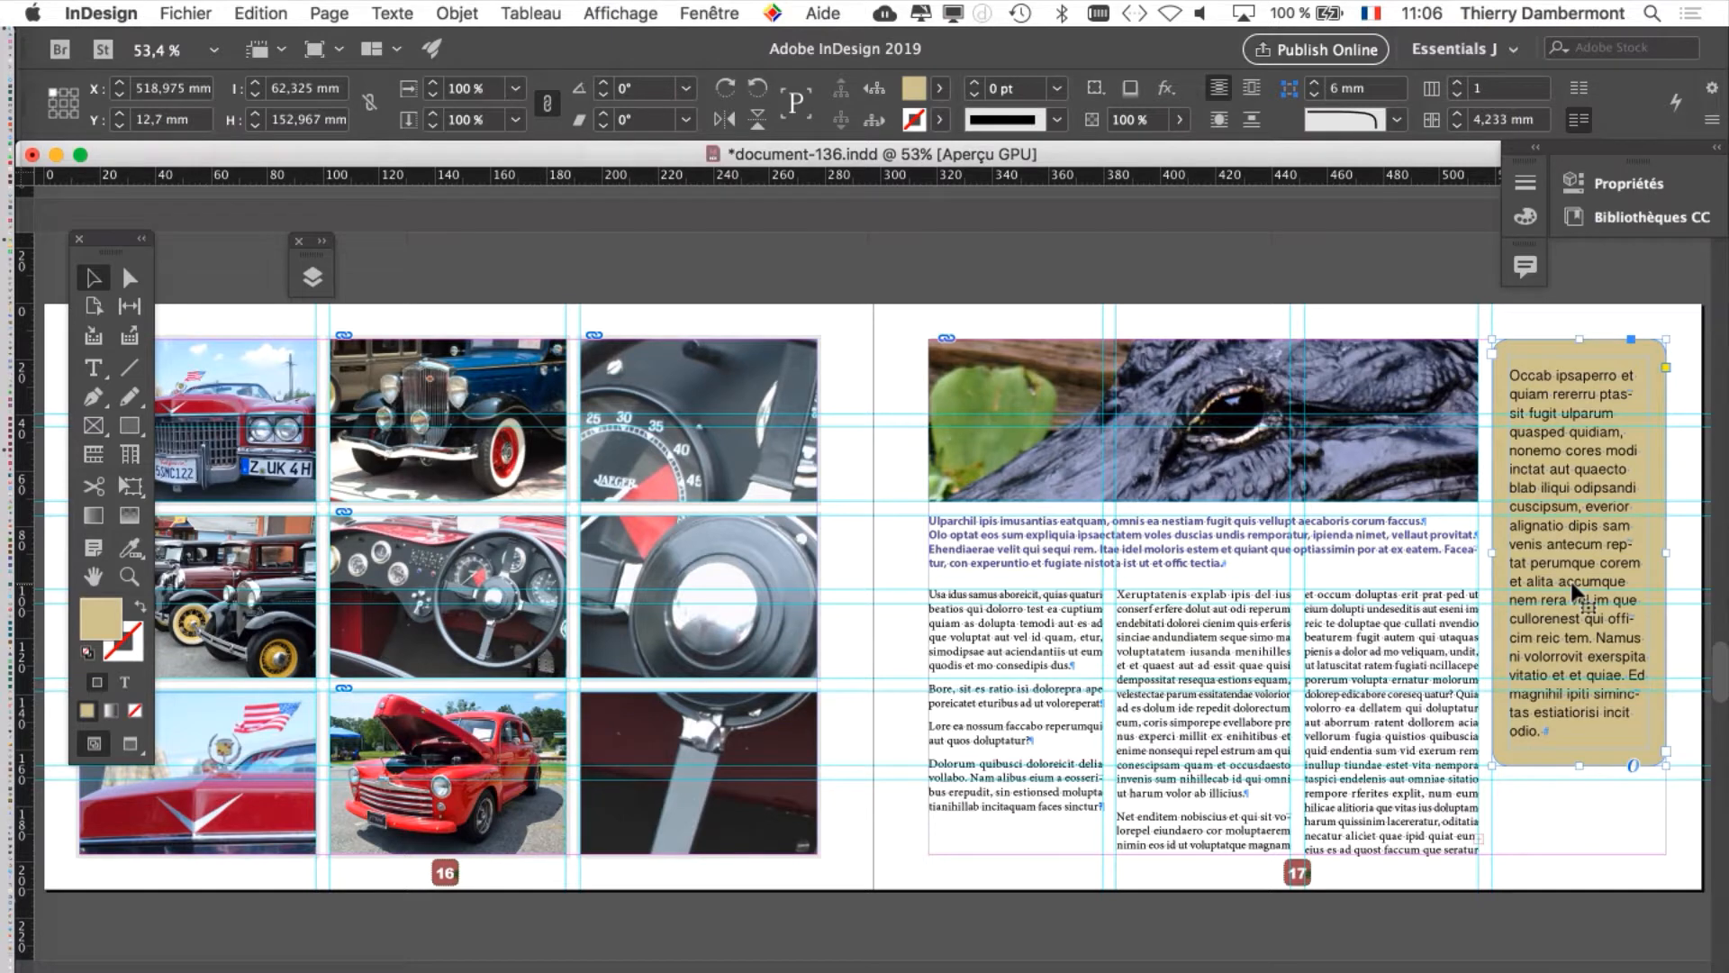
scroll(1576, 500, up, 2)
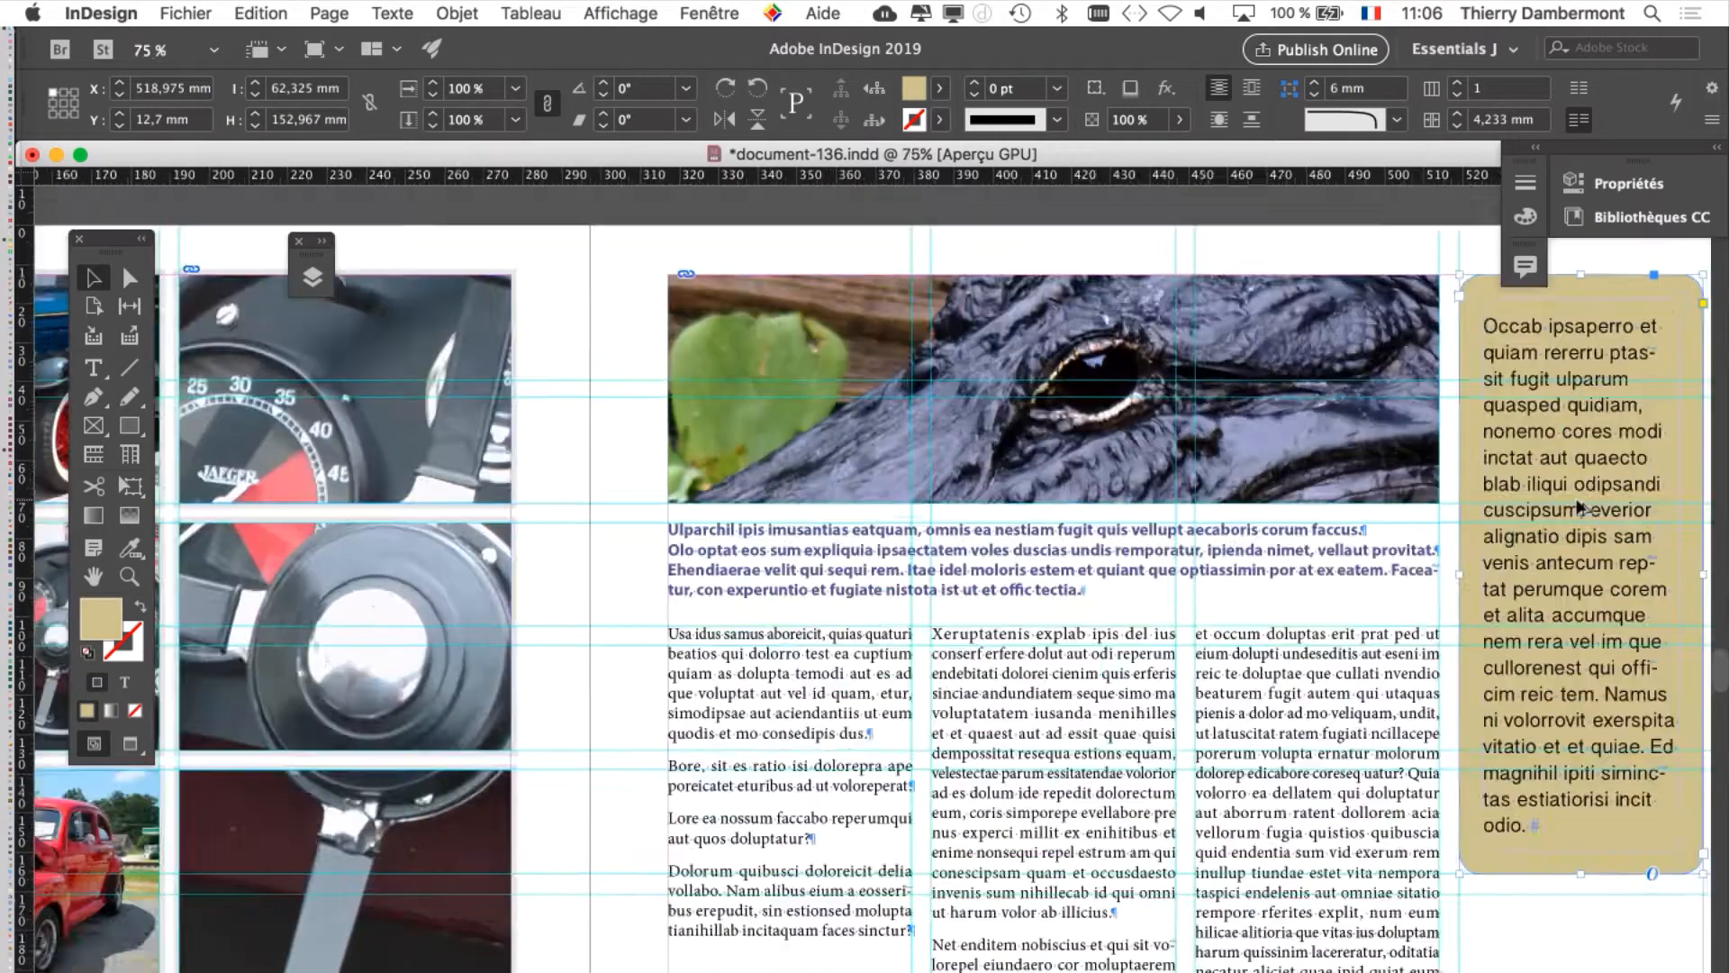
drag(1319, 514, 775, 518)
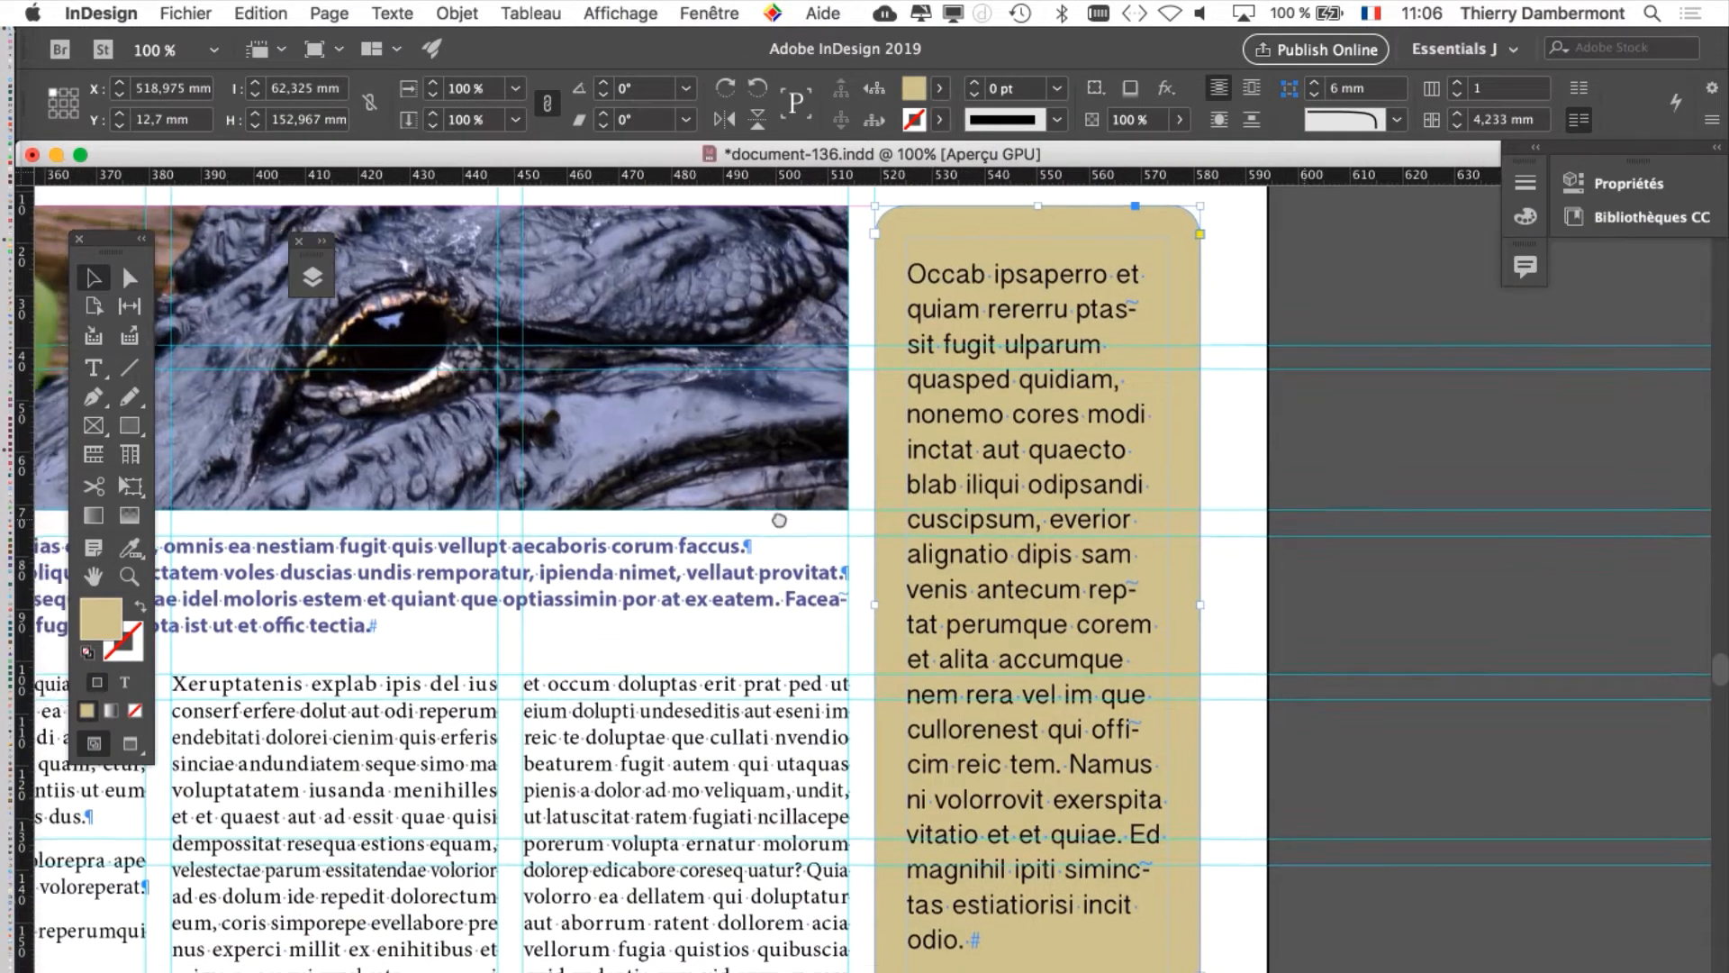
Put the text cursor in the beige frame's text with the Type tool, and show the paragraph styles
drag(105, 246, 1327, 270)
drag(1335, 241, 1335, 234)
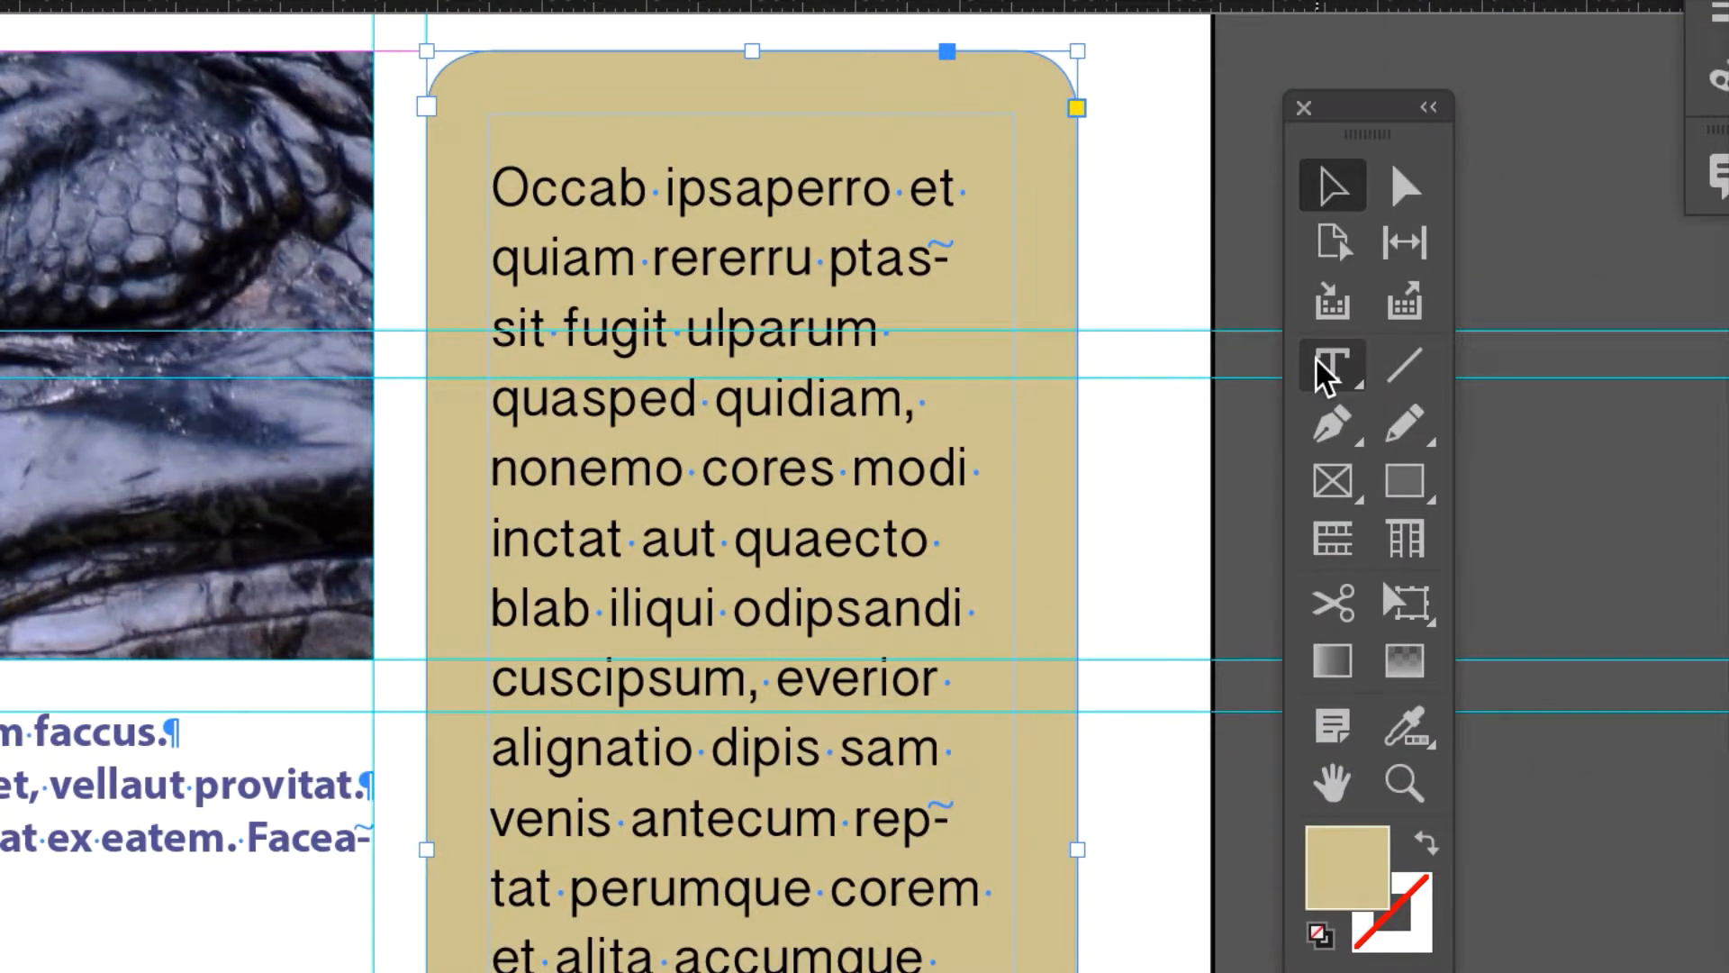
click(1326, 370)
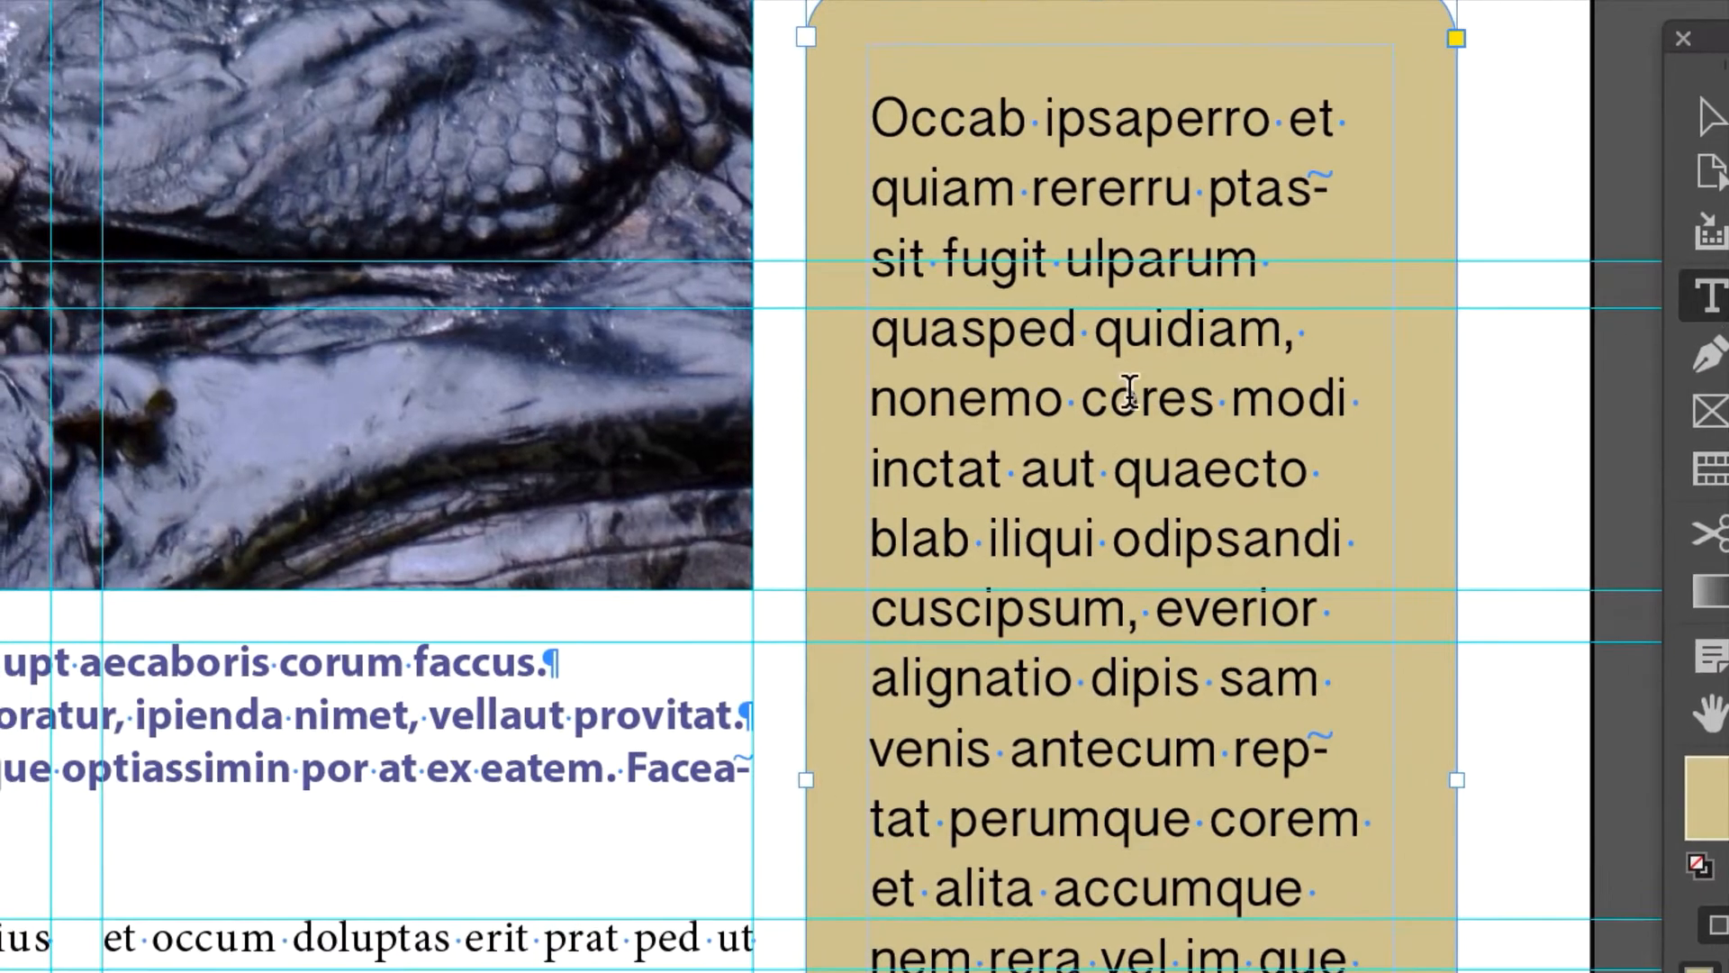
click(760, 459)
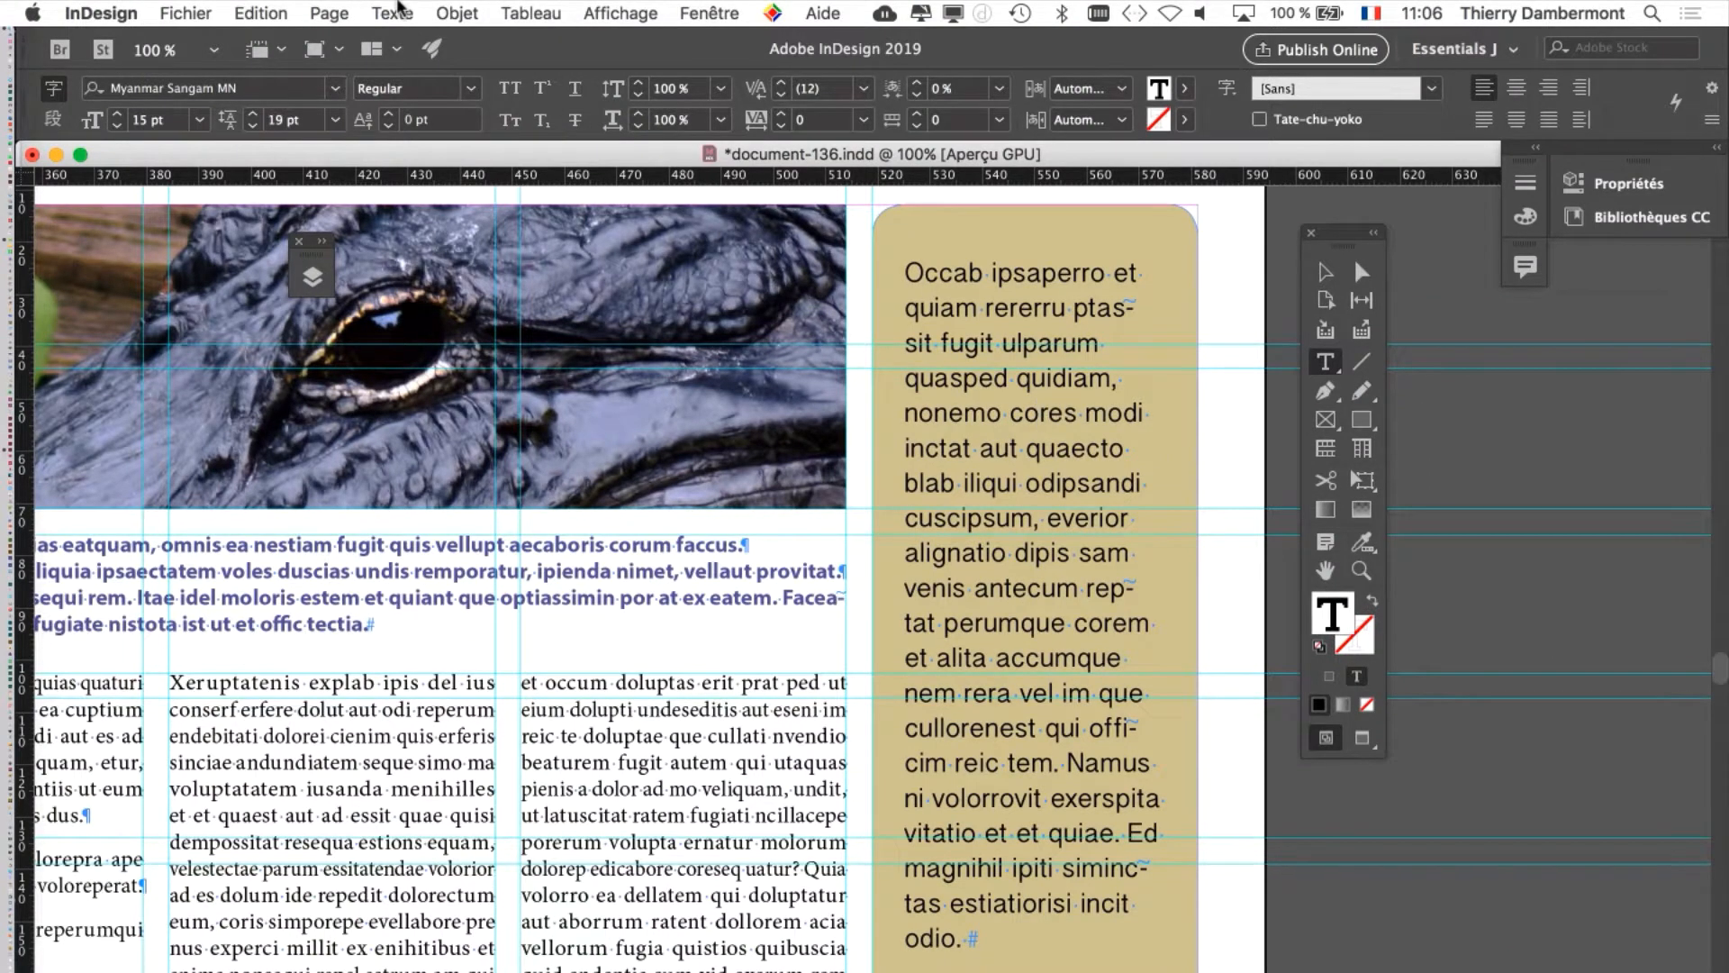
click(393, 13)
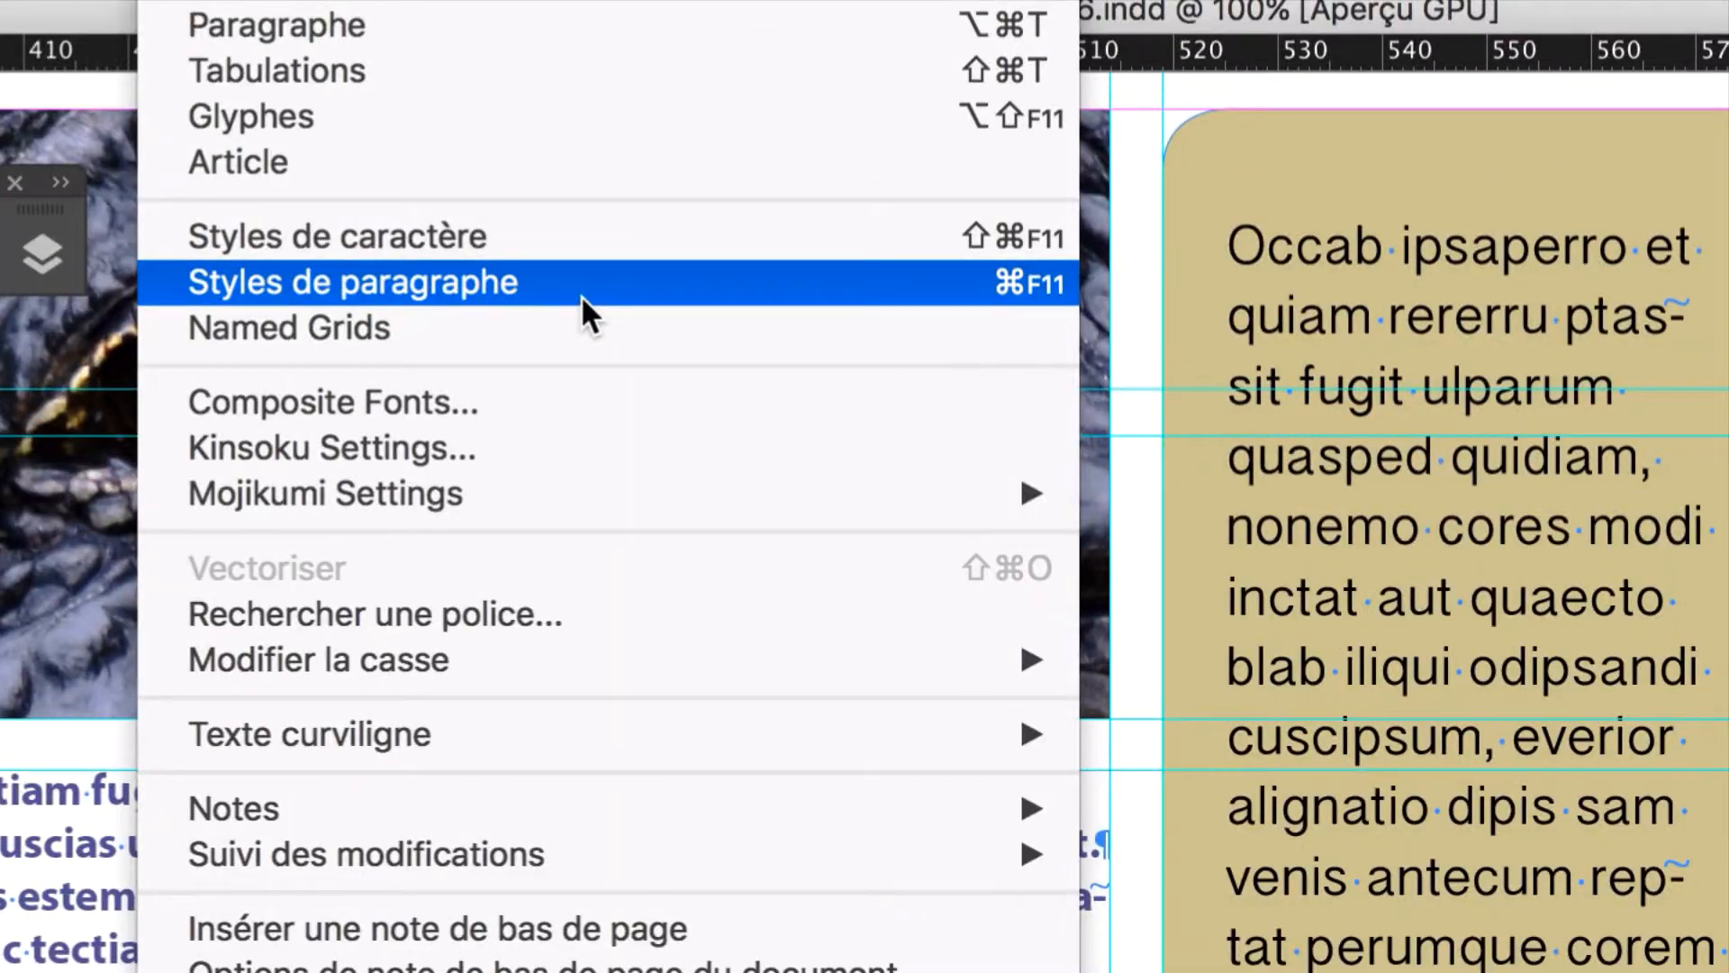
click(581, 298)
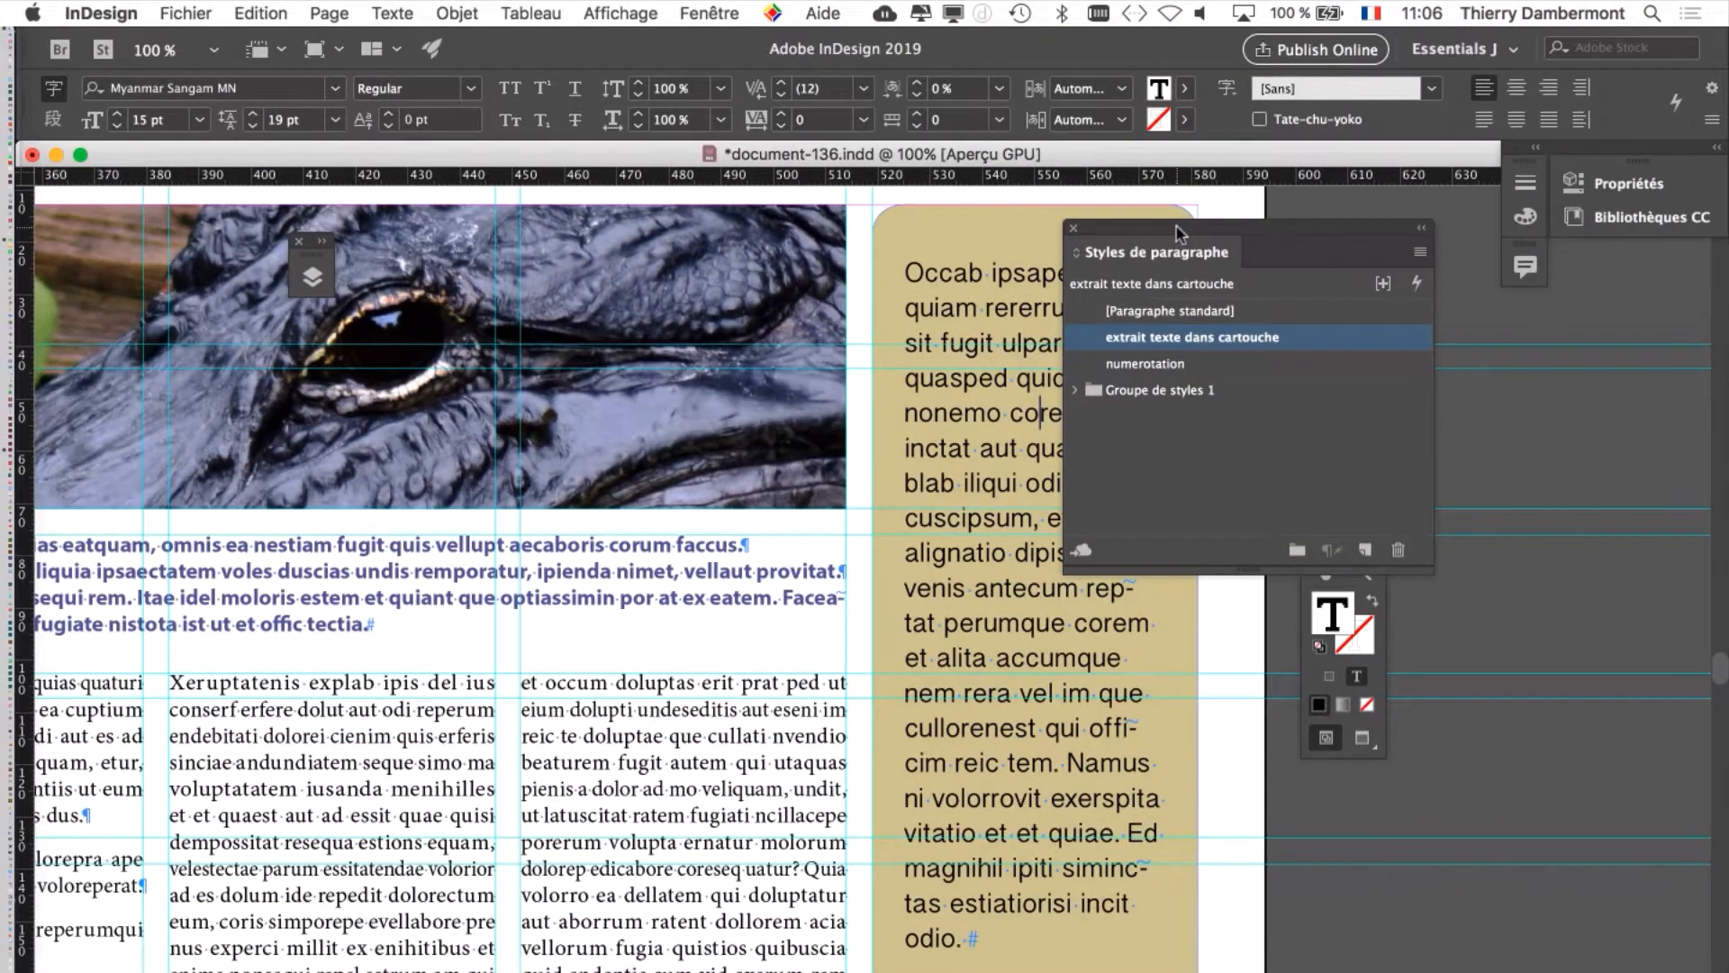
Clear the paragraph styles off the beige frame, show the object styles beside them, and select the frame on page 17
drag(1162, 253, 465, 315)
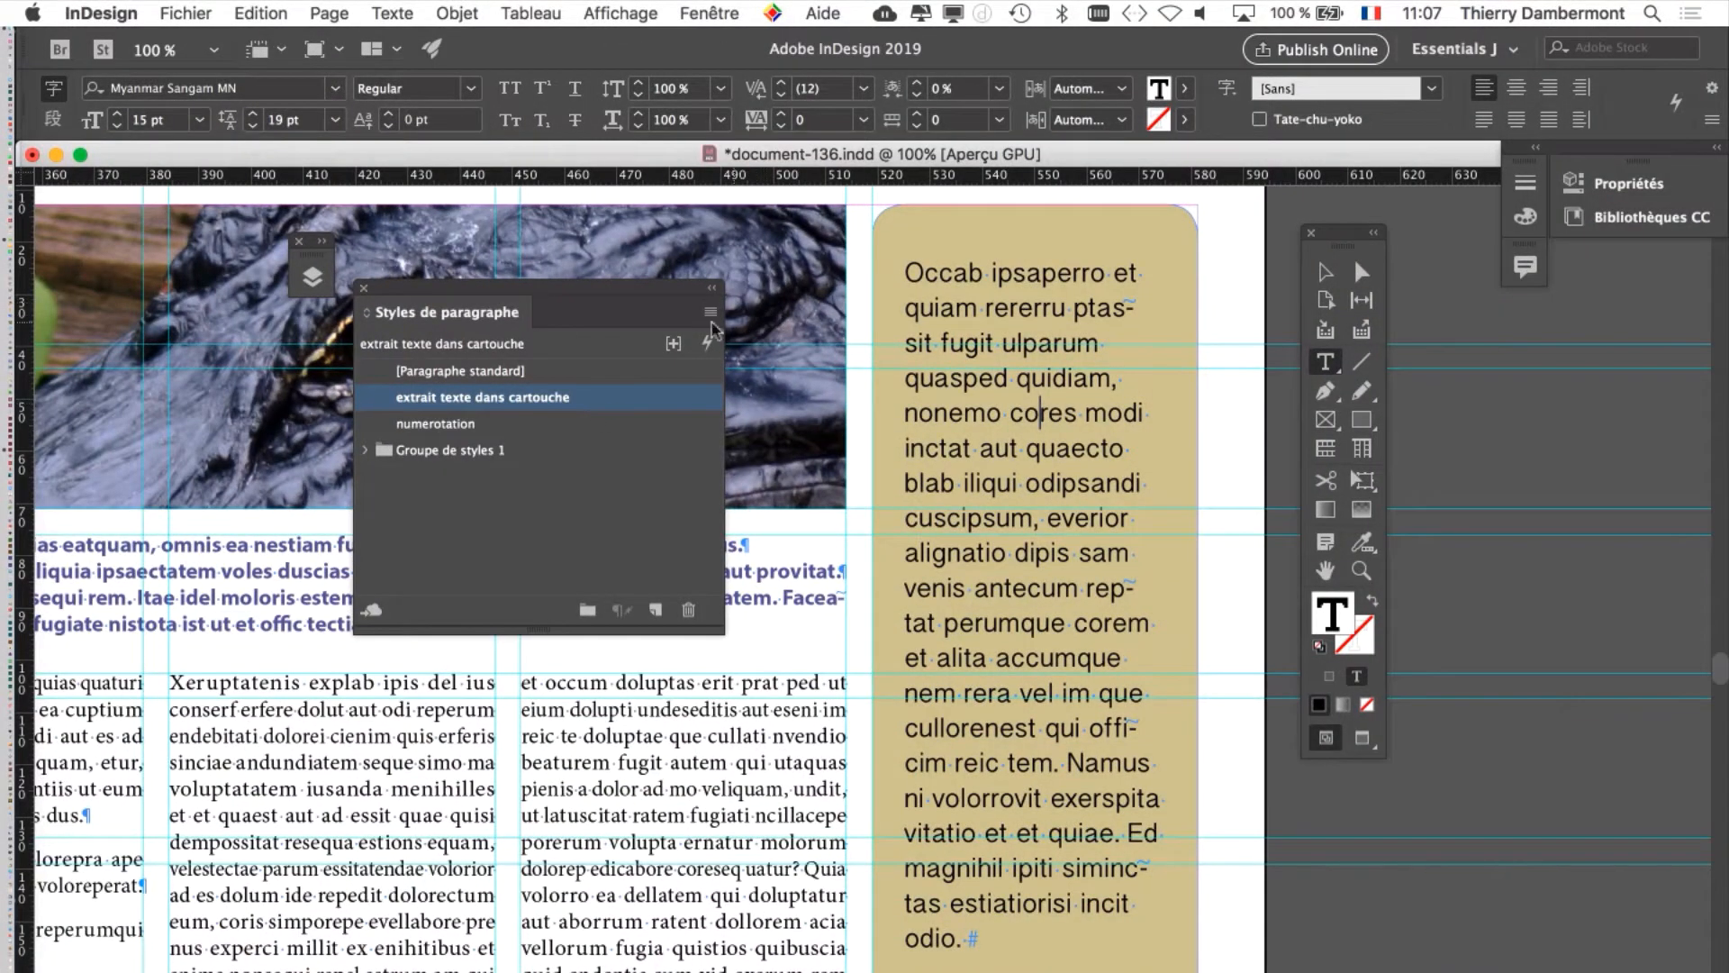
drag(674, 300, 558, 239)
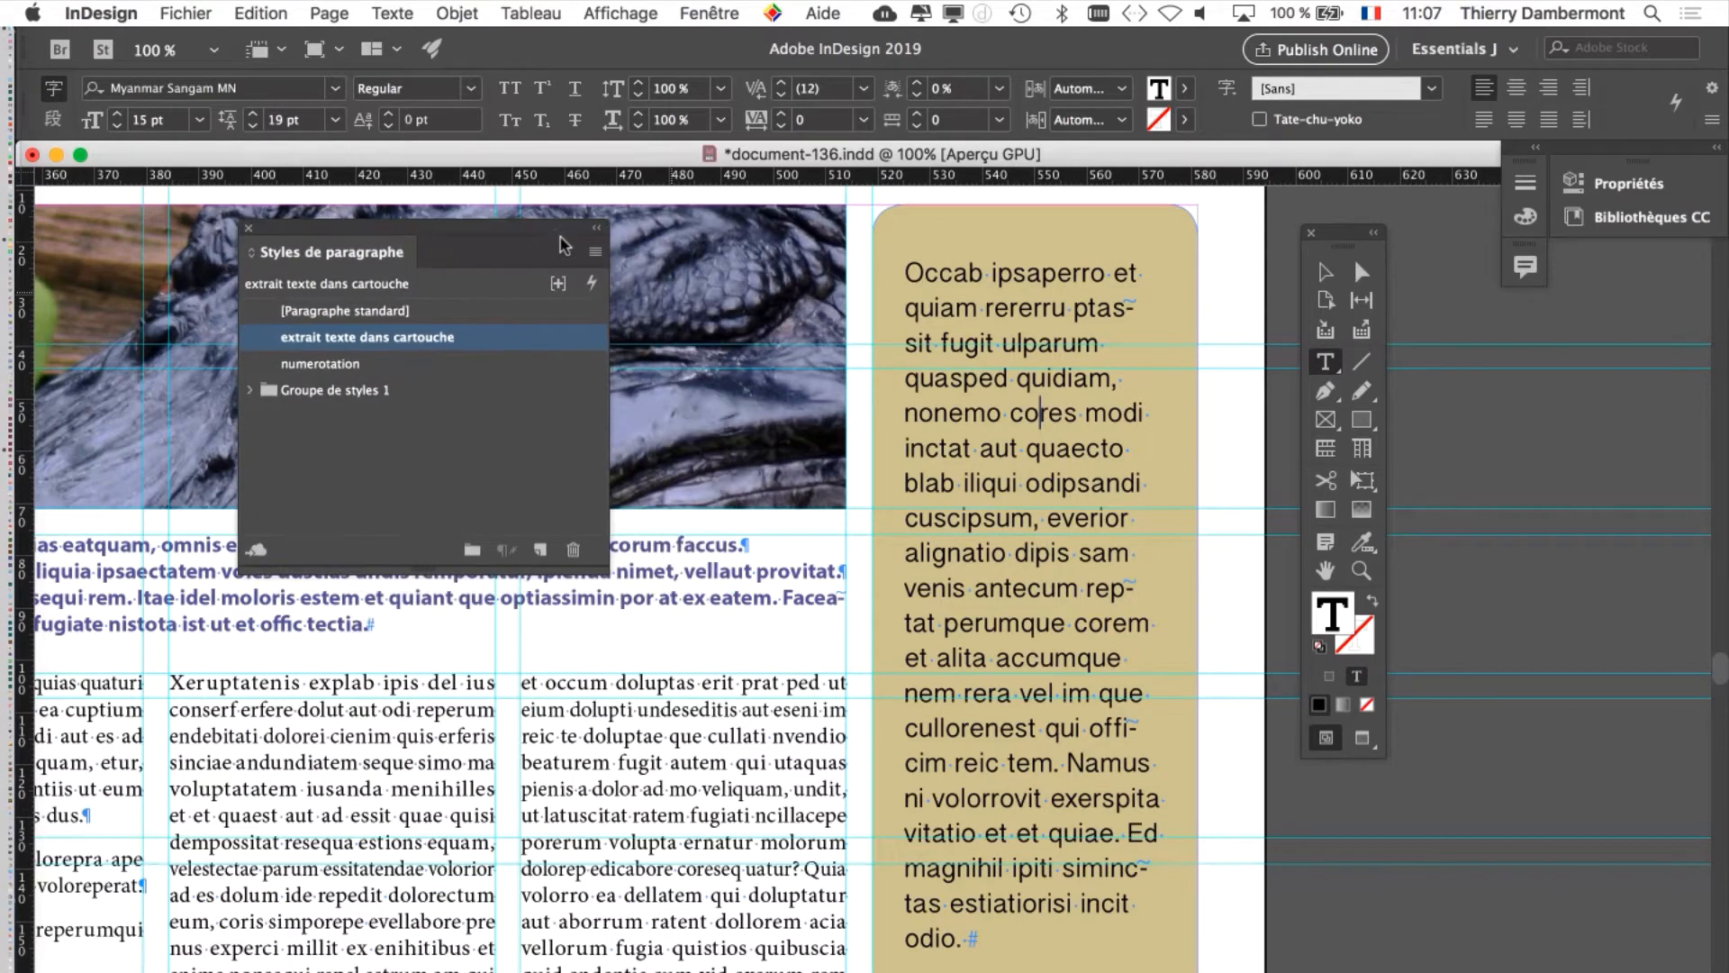
click(712, 11)
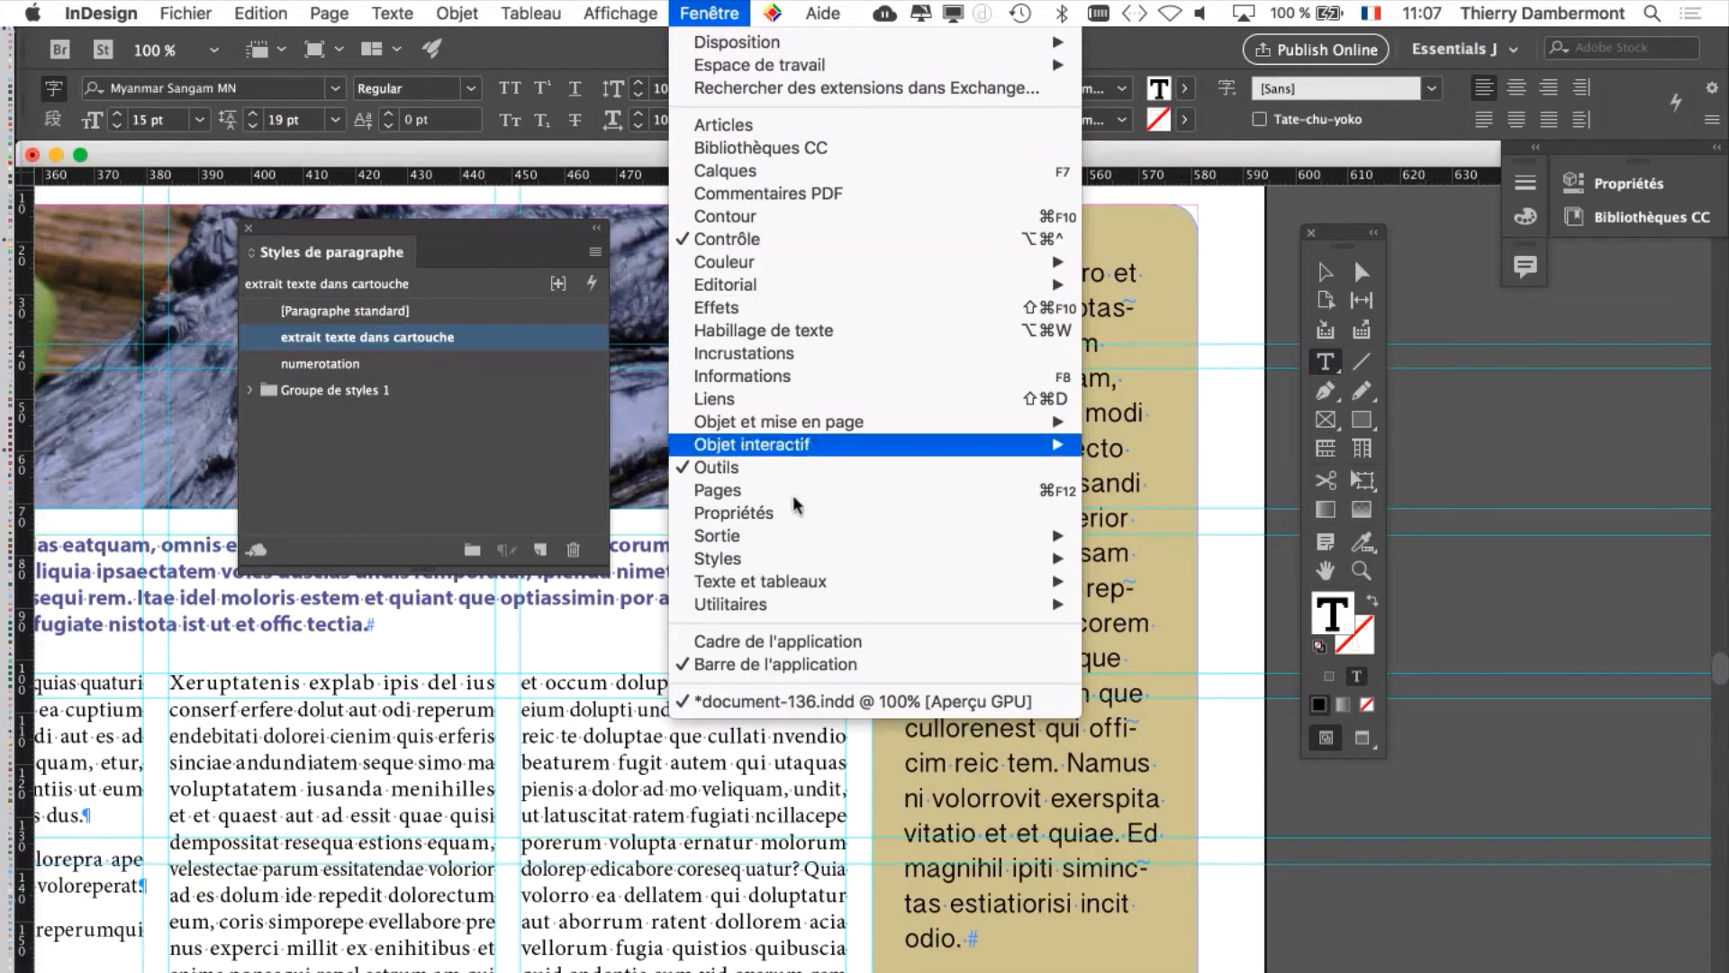
mouse_move(802, 561)
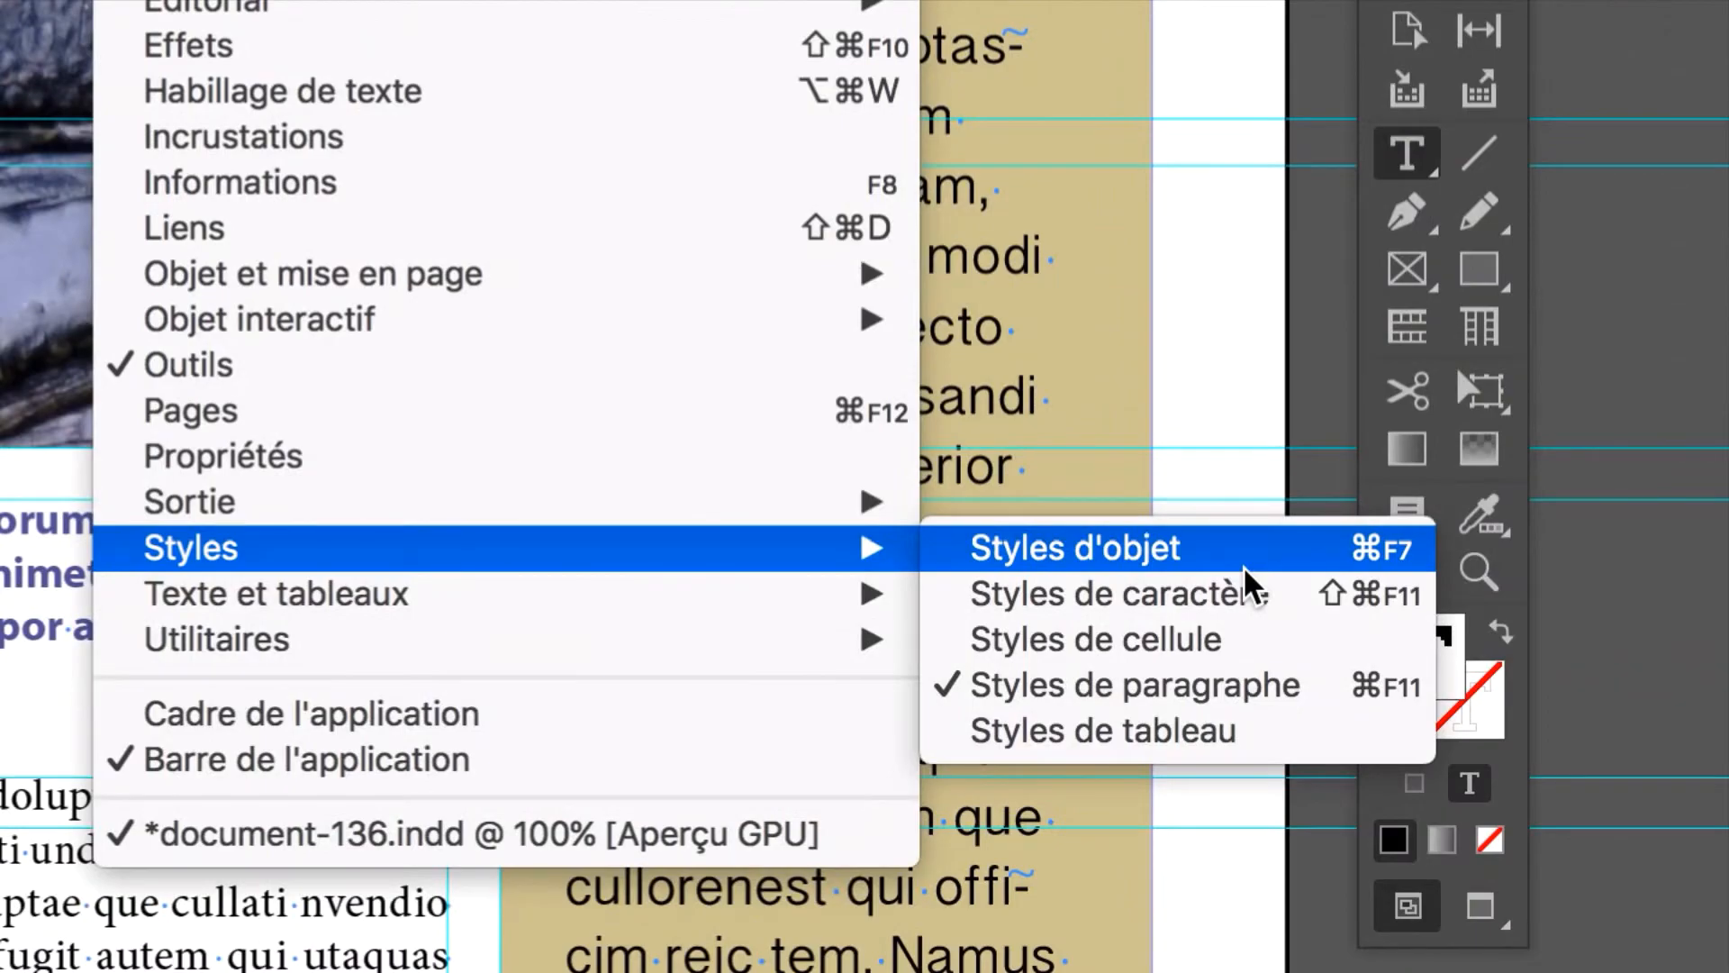
click(1246, 567)
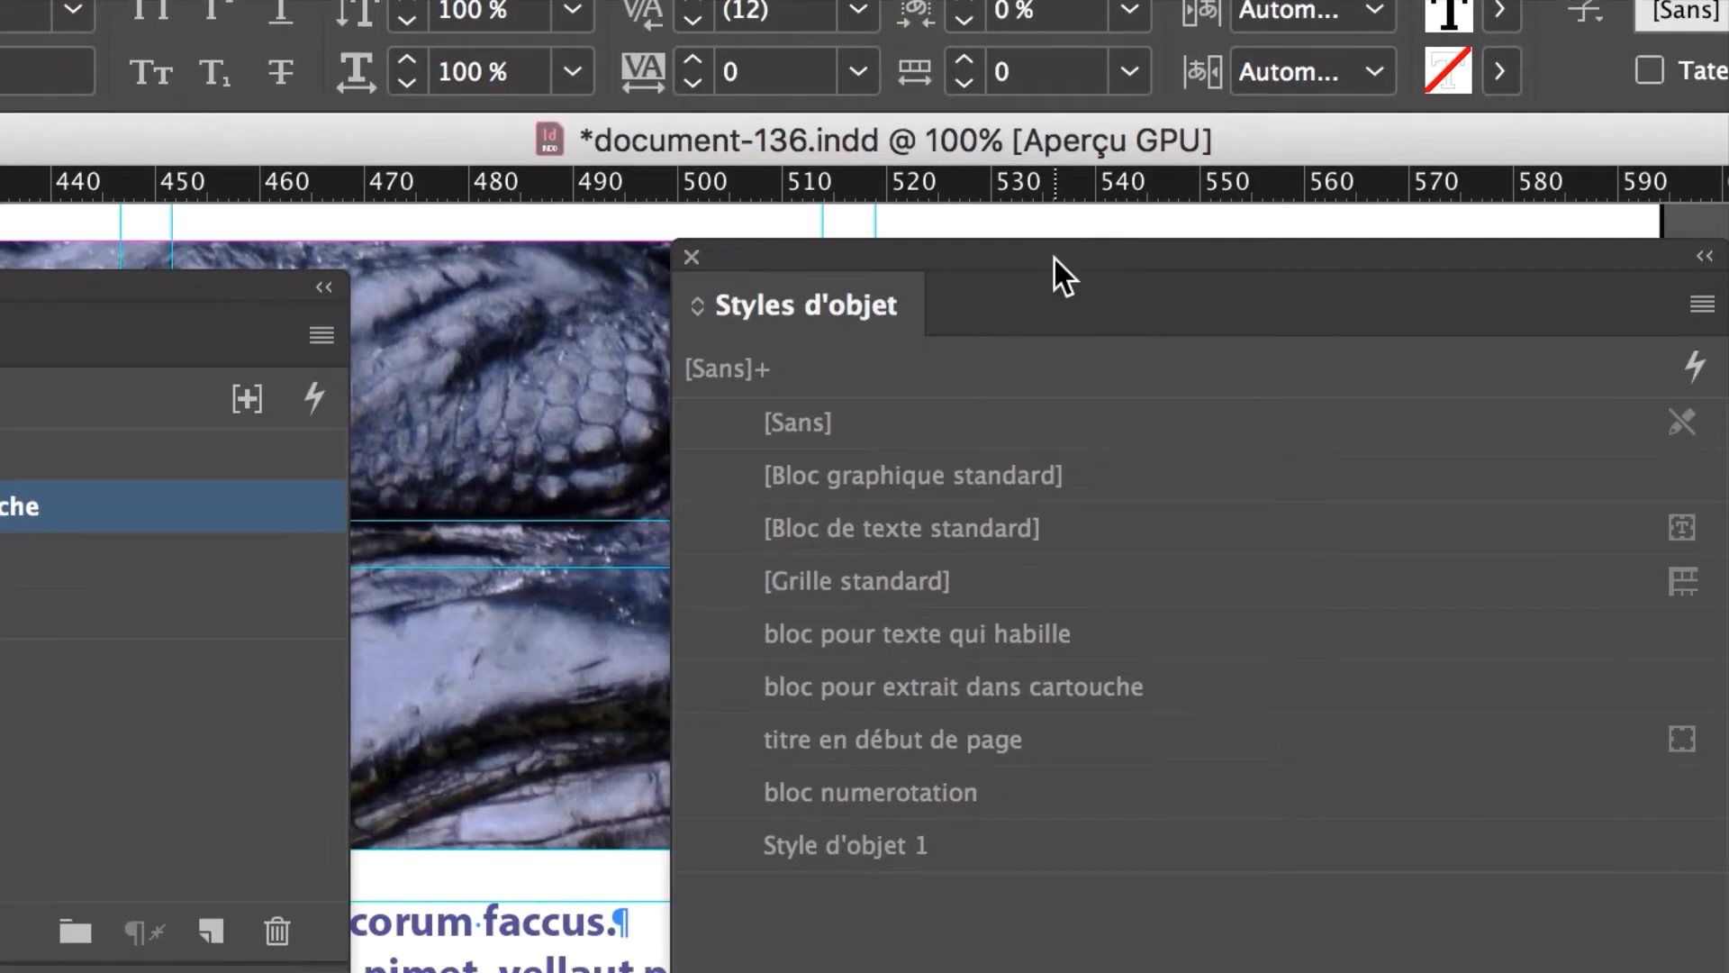
drag(1054, 256, 408, 673)
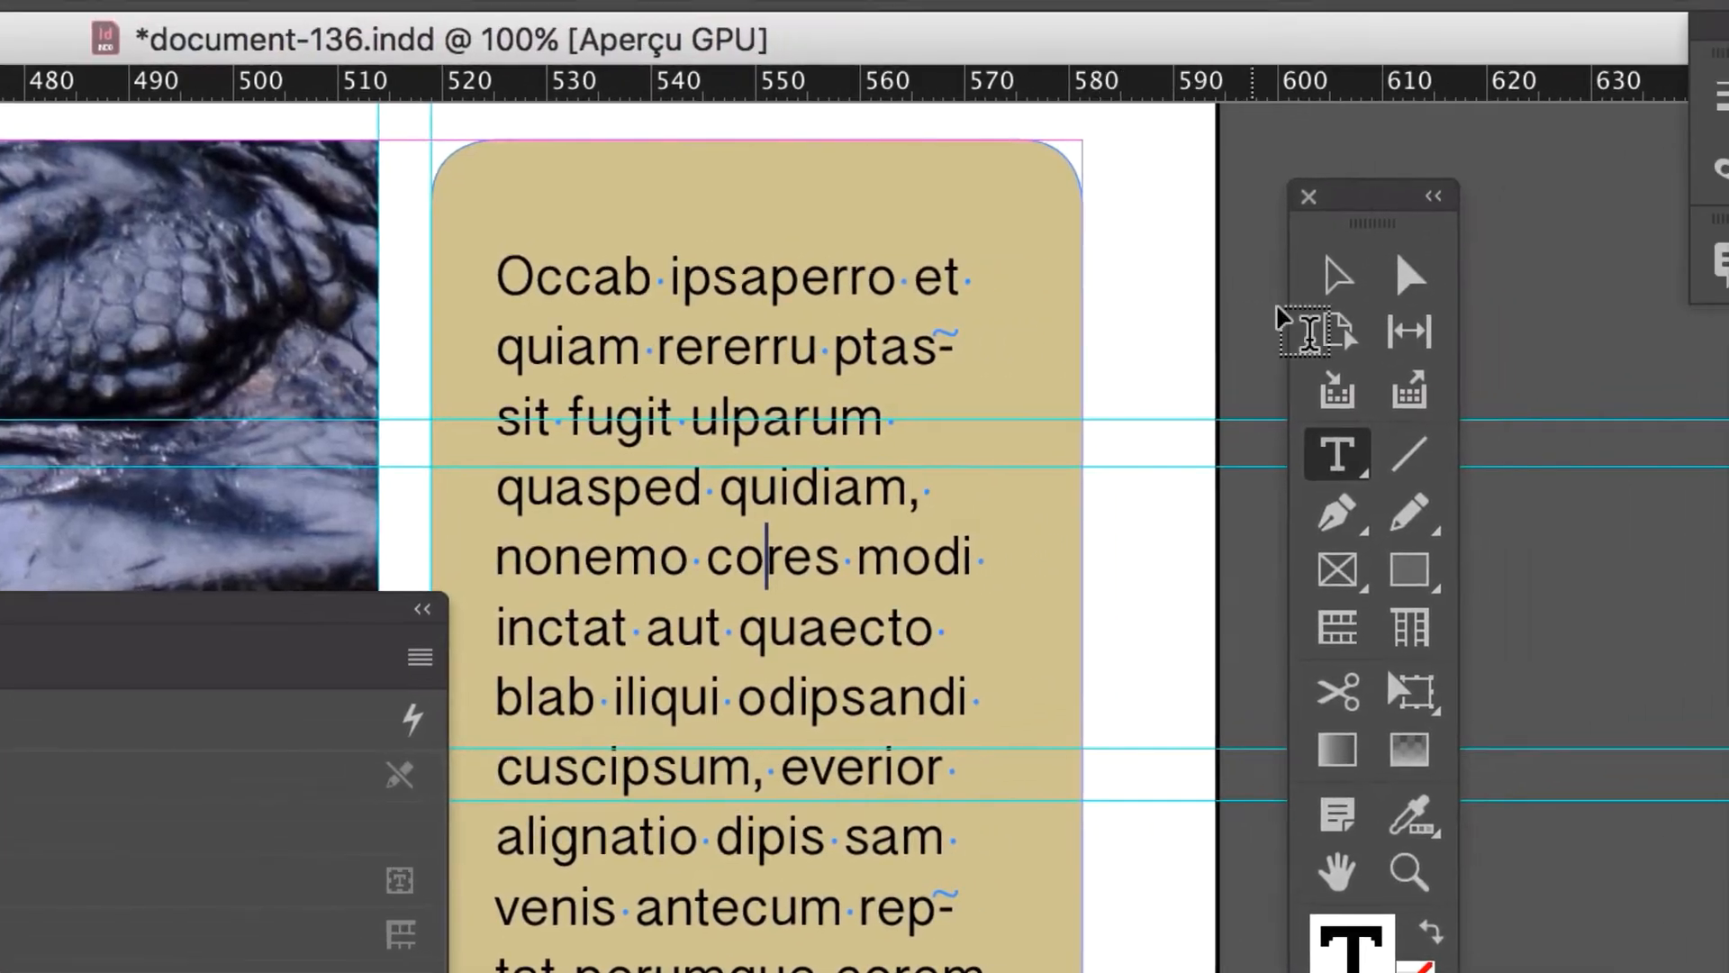
click(1609, 214)
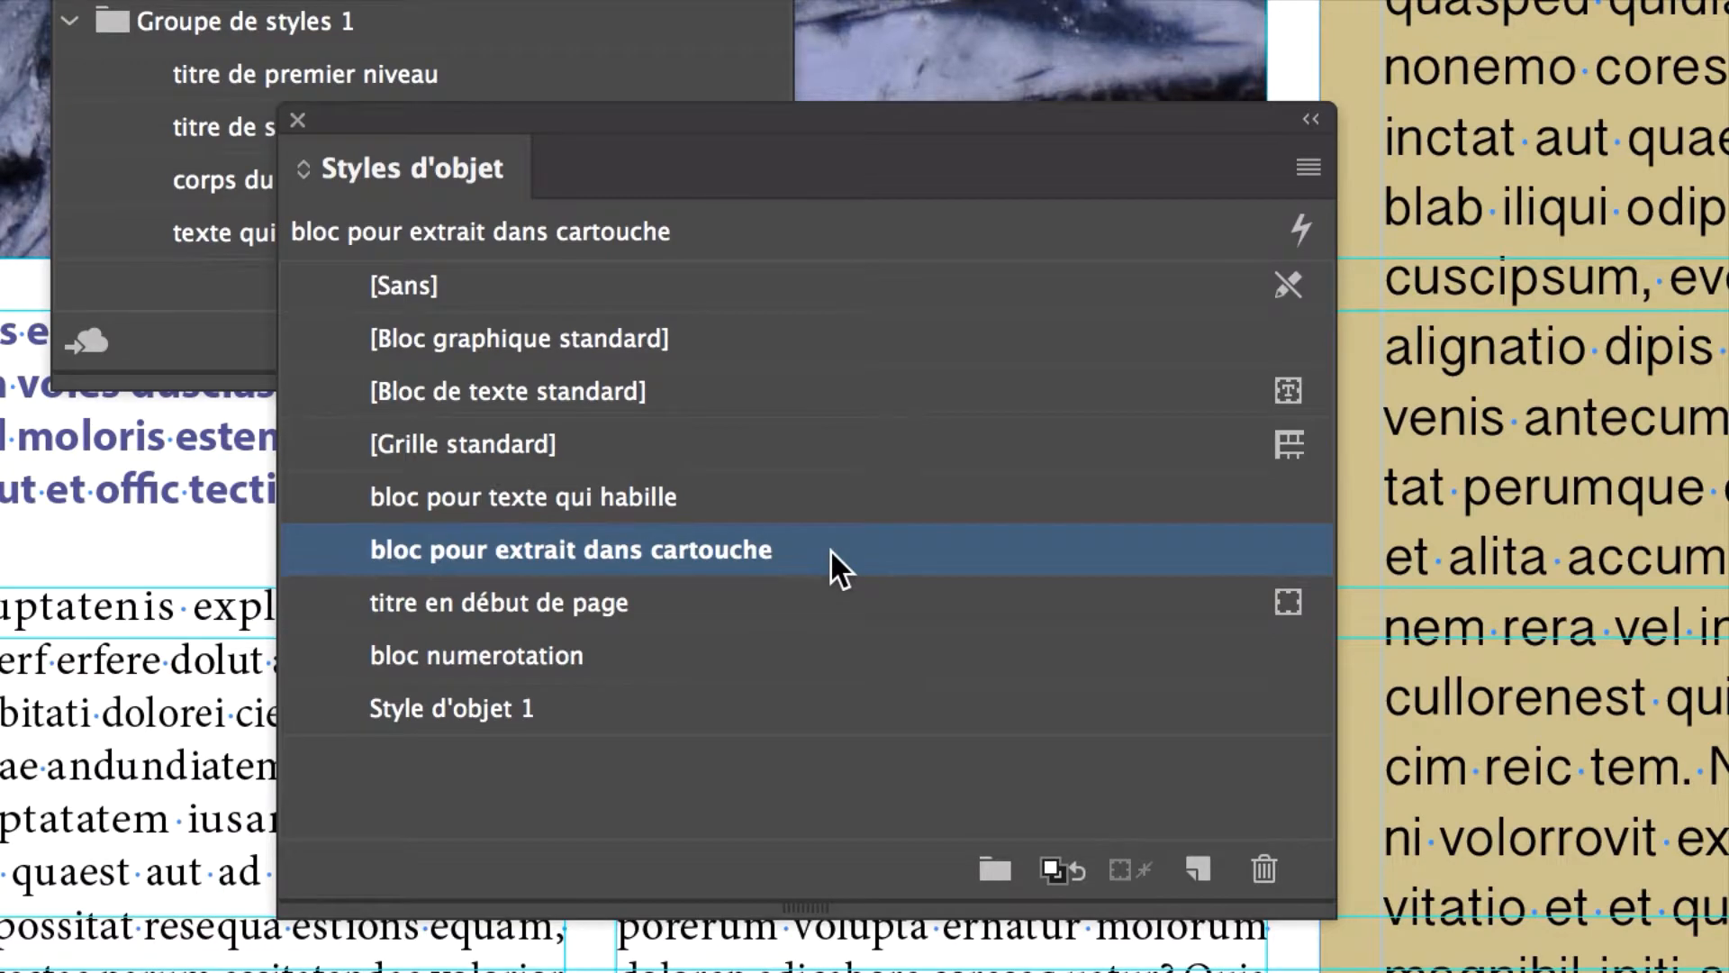
Examine the fill, corner and paragraph style settings of the object style "bloc pour extrait dans cartouche", and close its options without changes
double_click(869, 549)
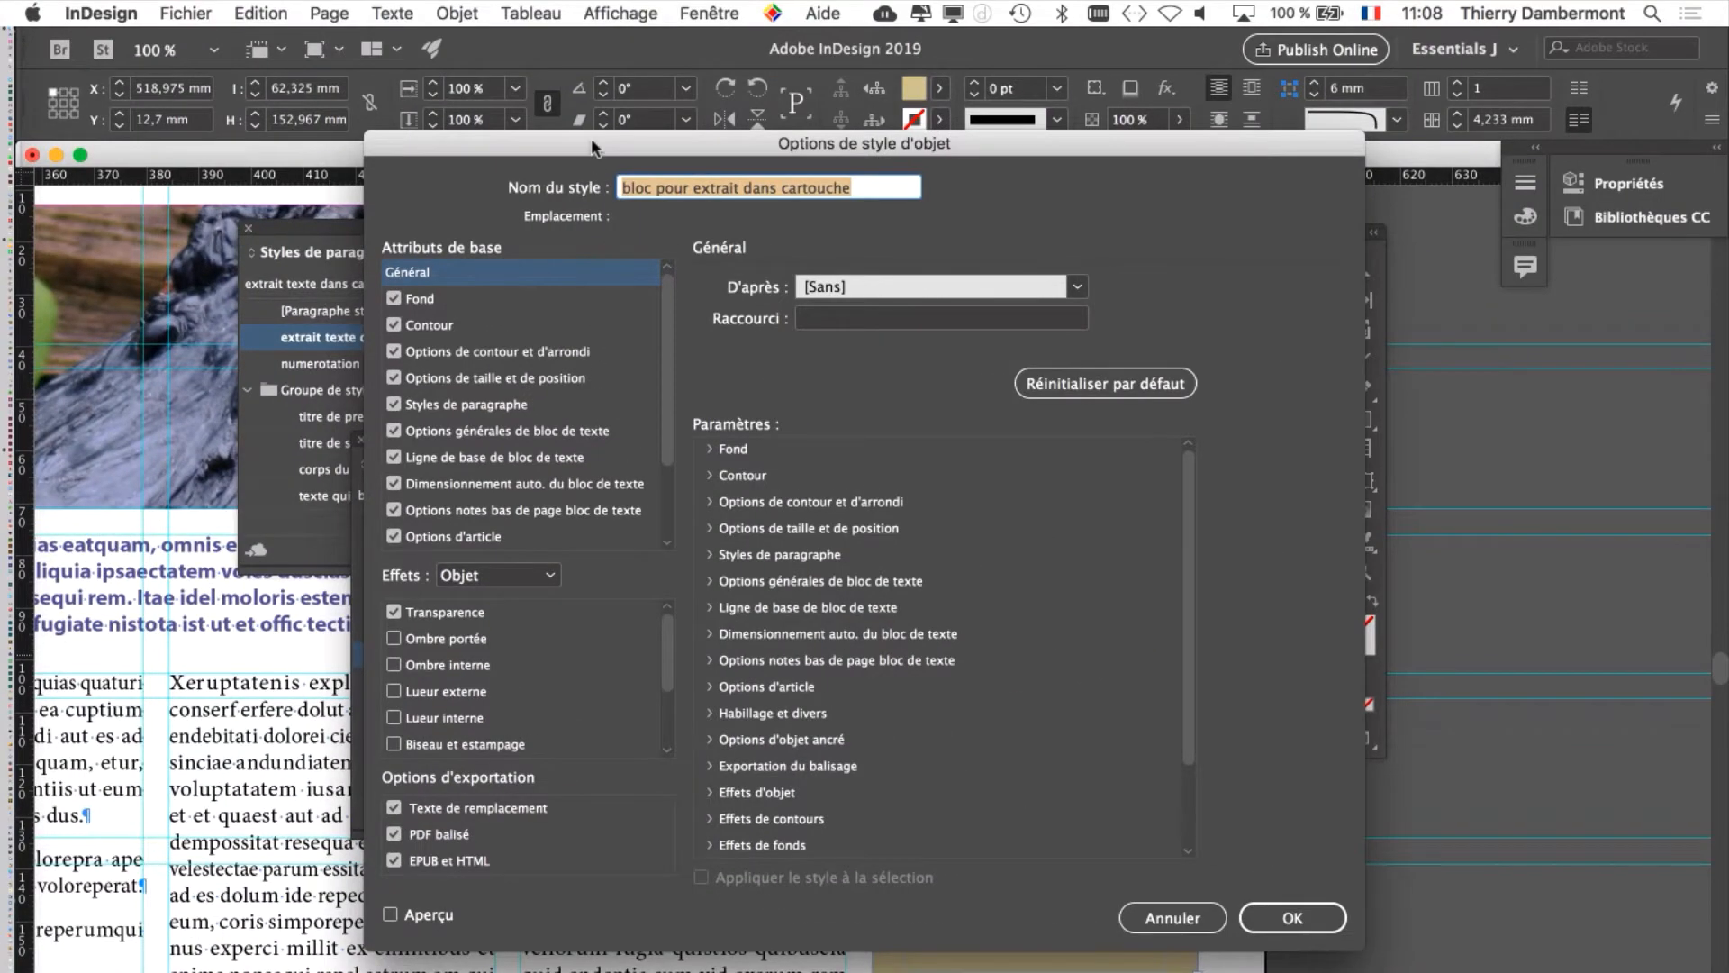
drag(592, 147, 1014, 82)
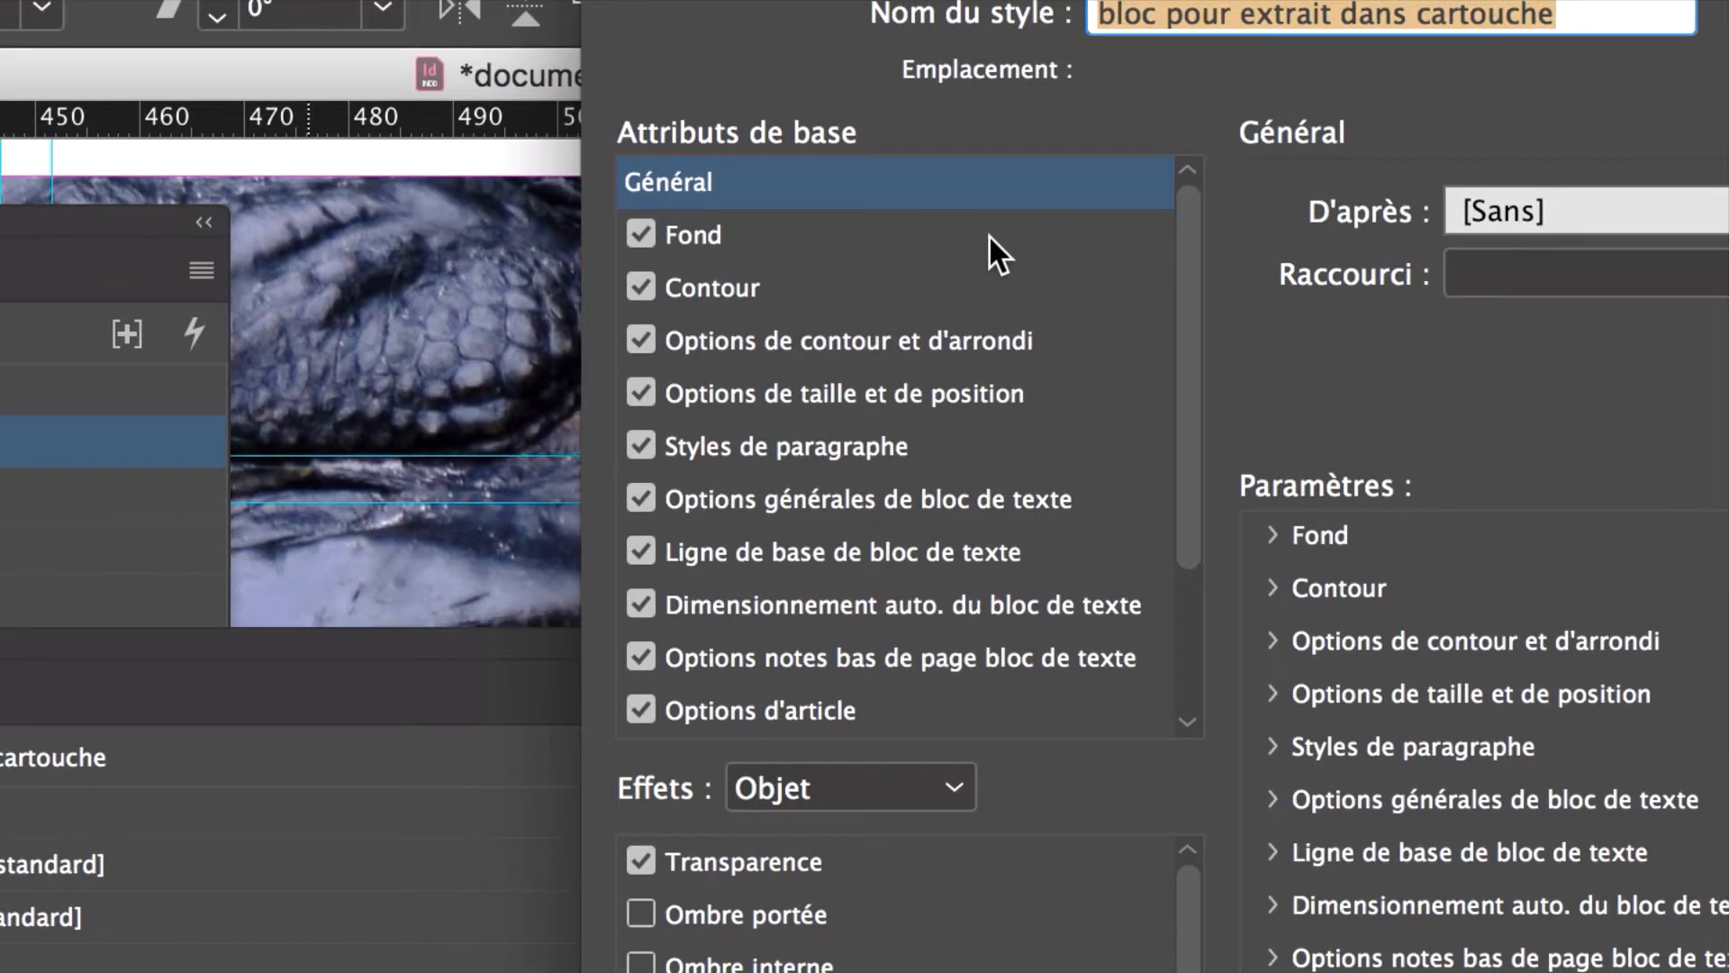
click(989, 235)
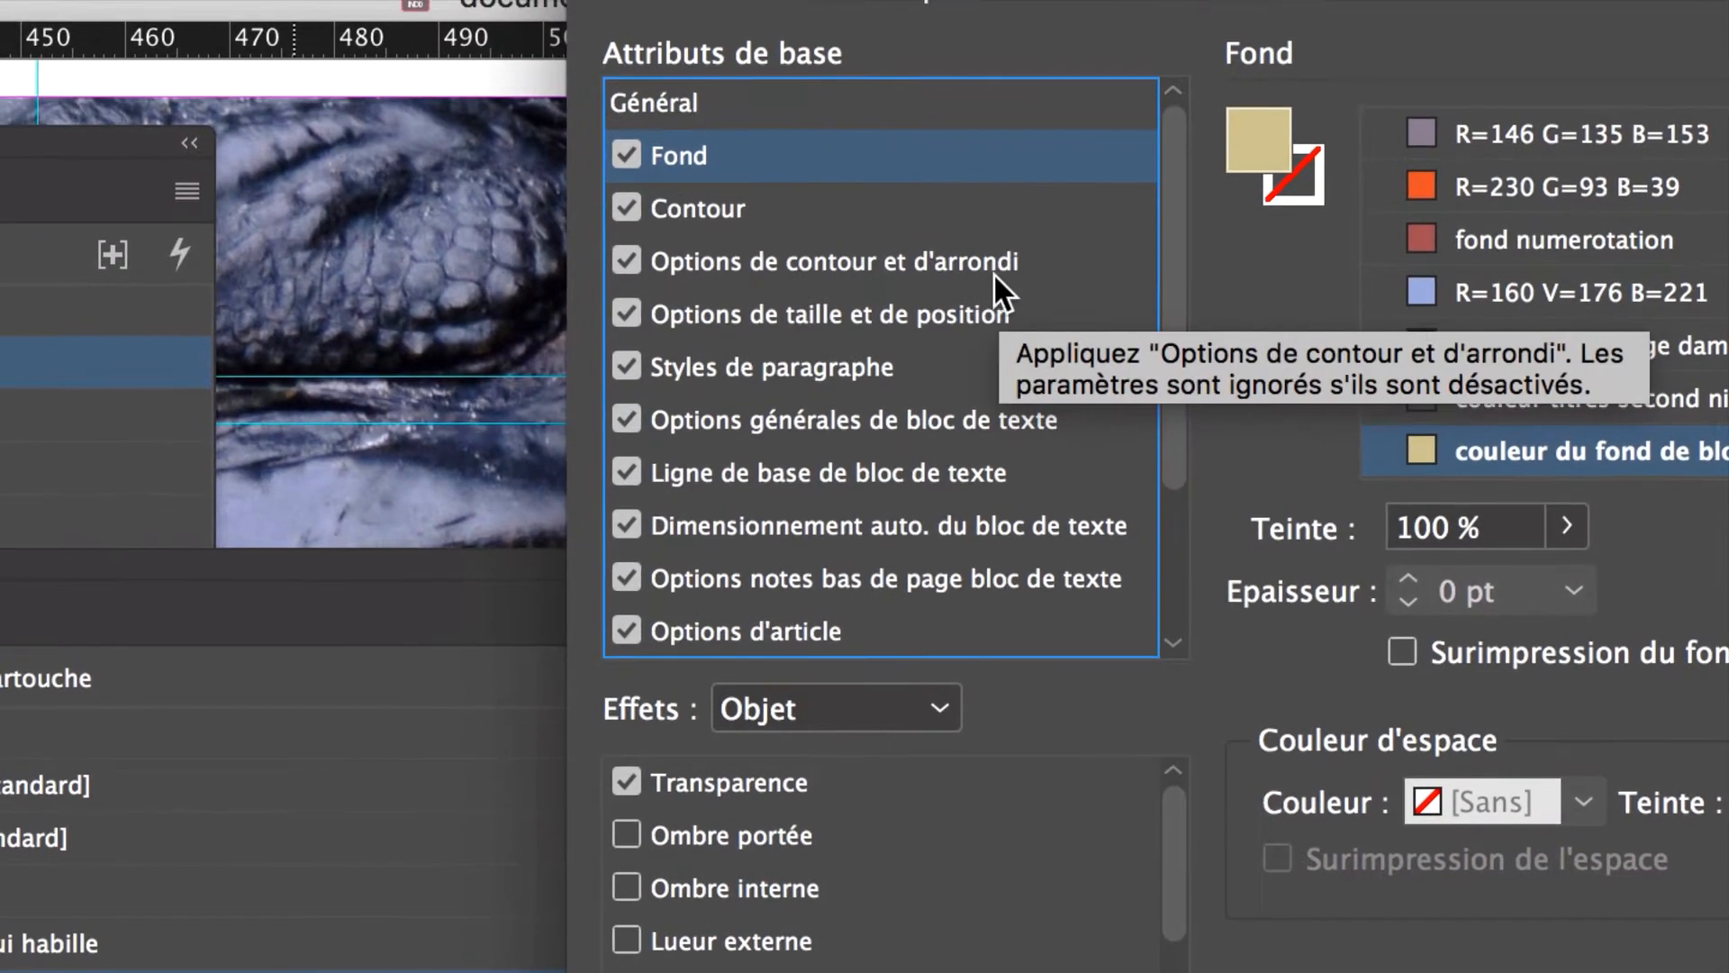
click(997, 270)
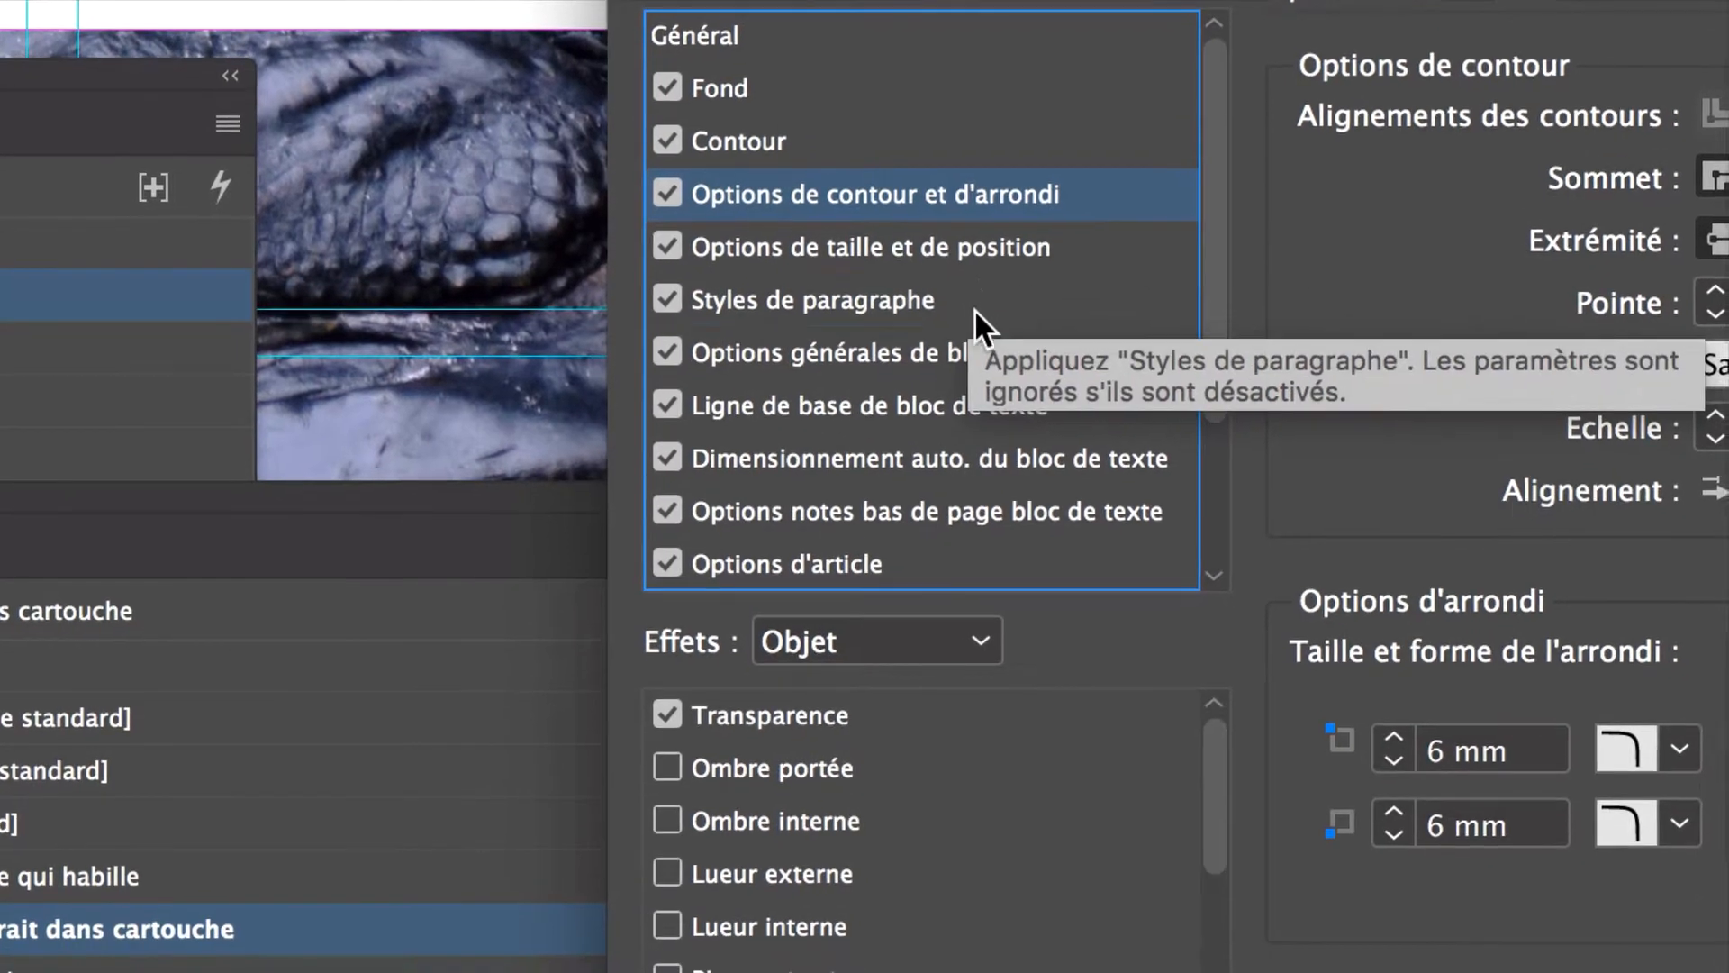
click(979, 335)
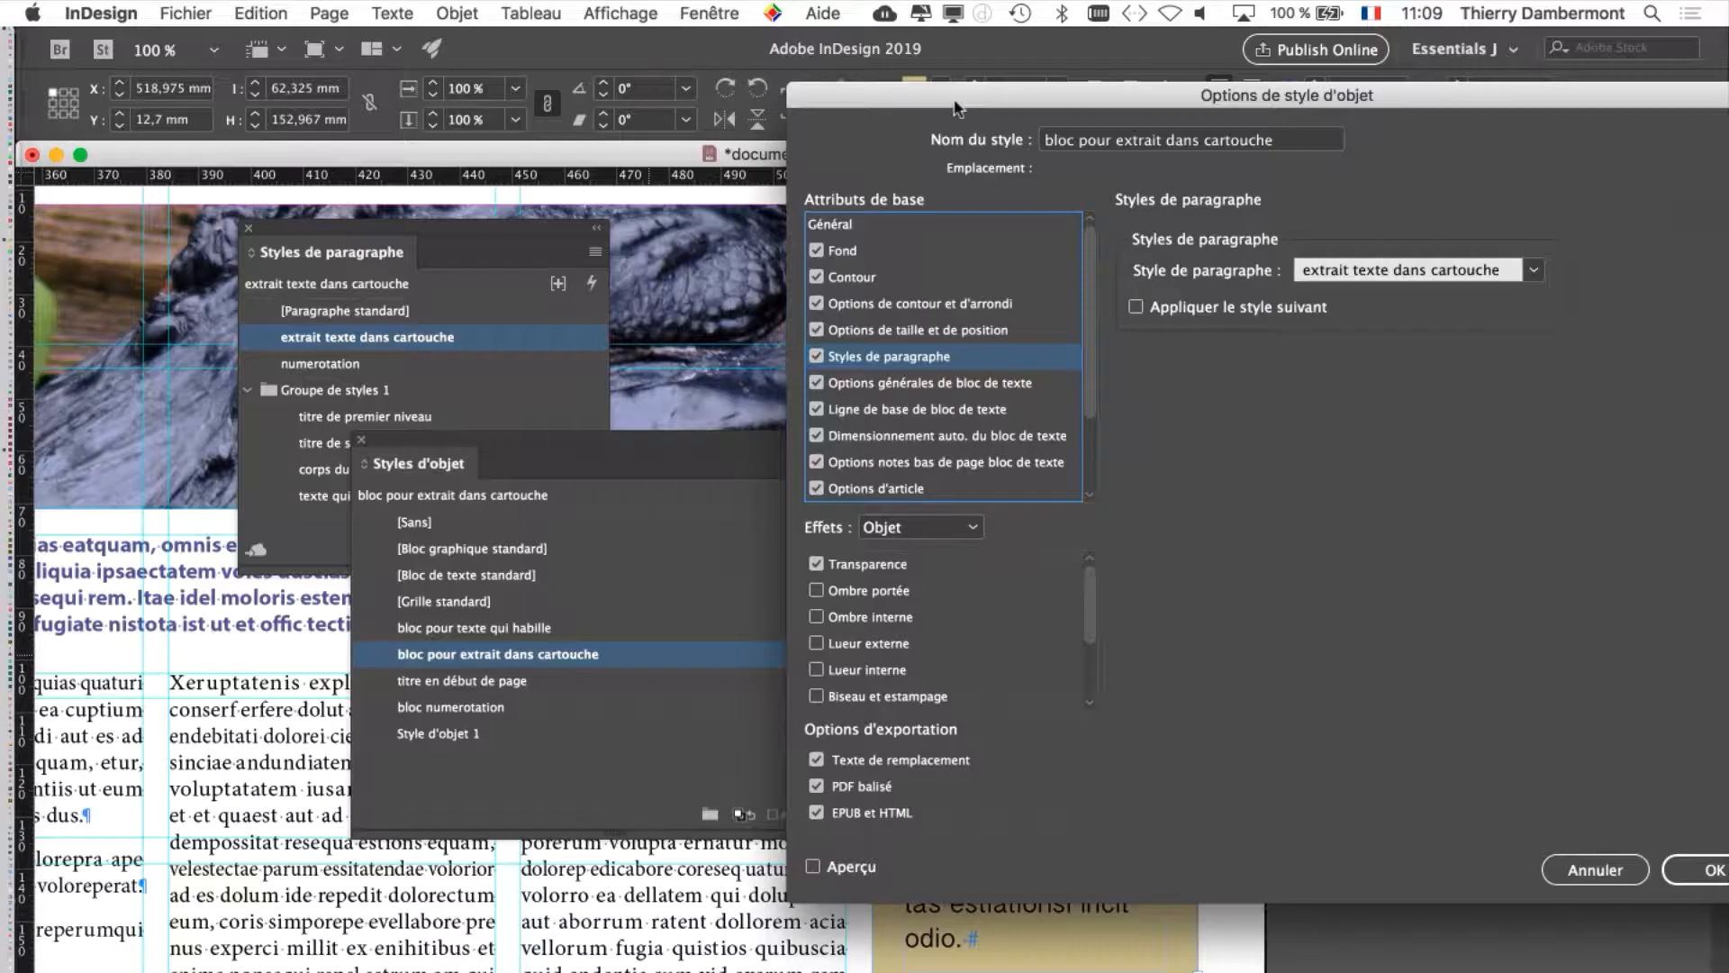
click(1590, 874)
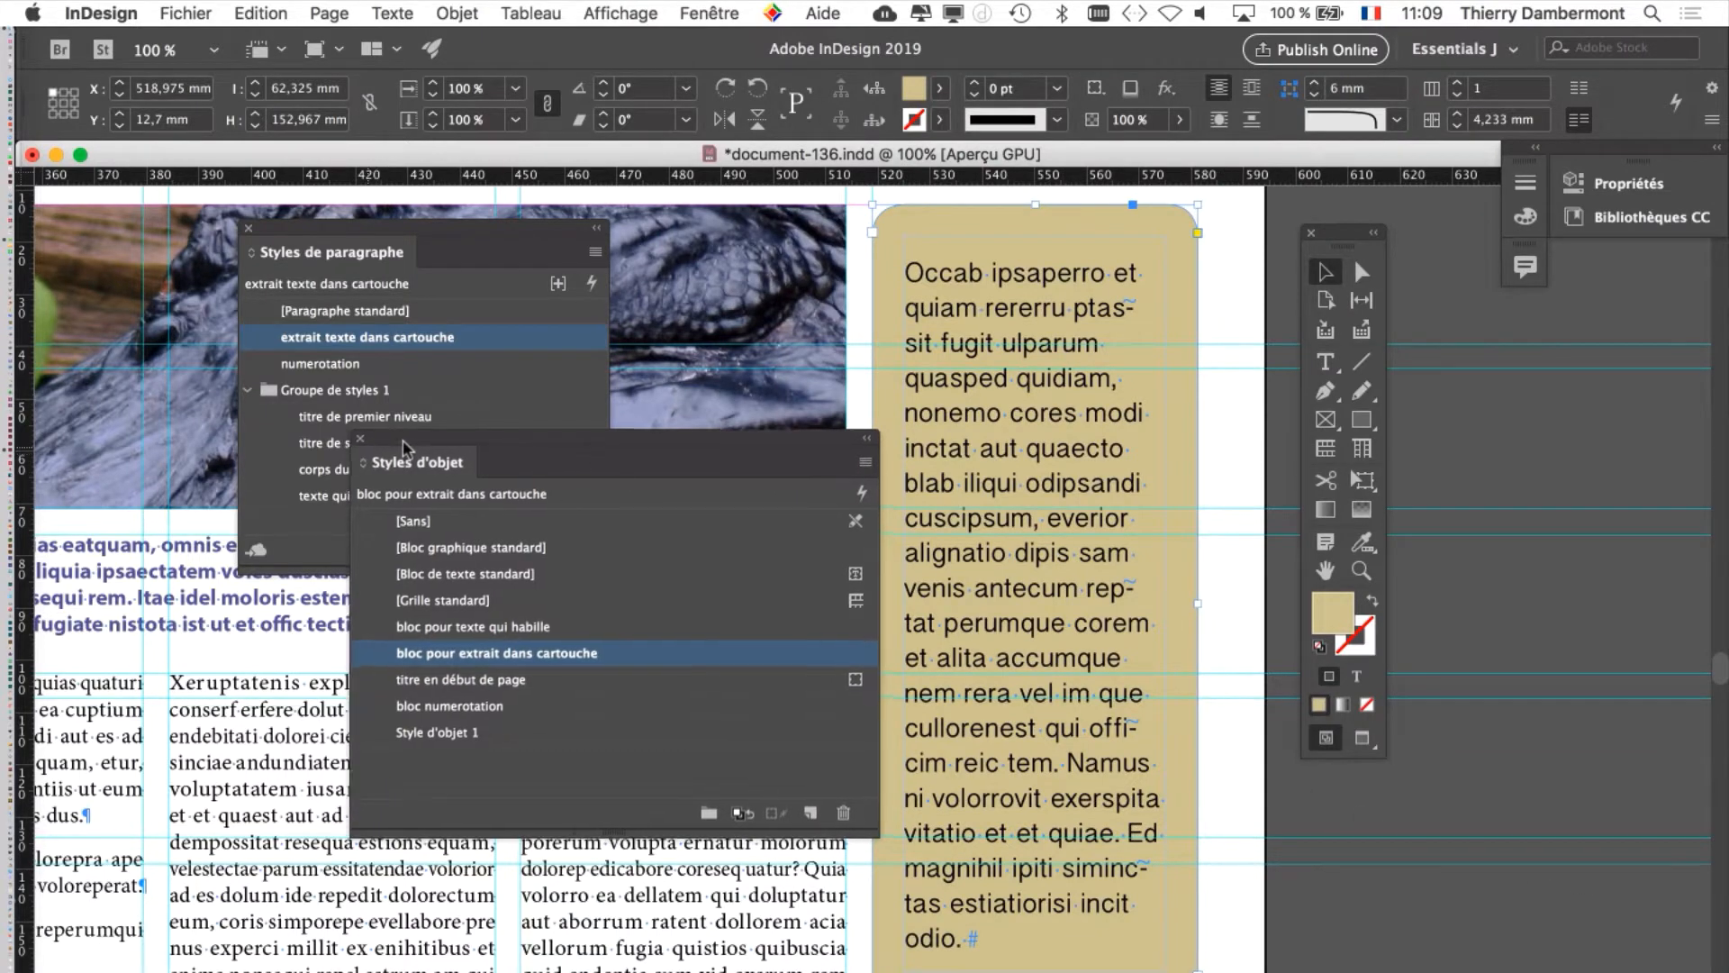
Go to page 25 at 50% view and select the plain side text frame
drag(365, 450, 136, 442)
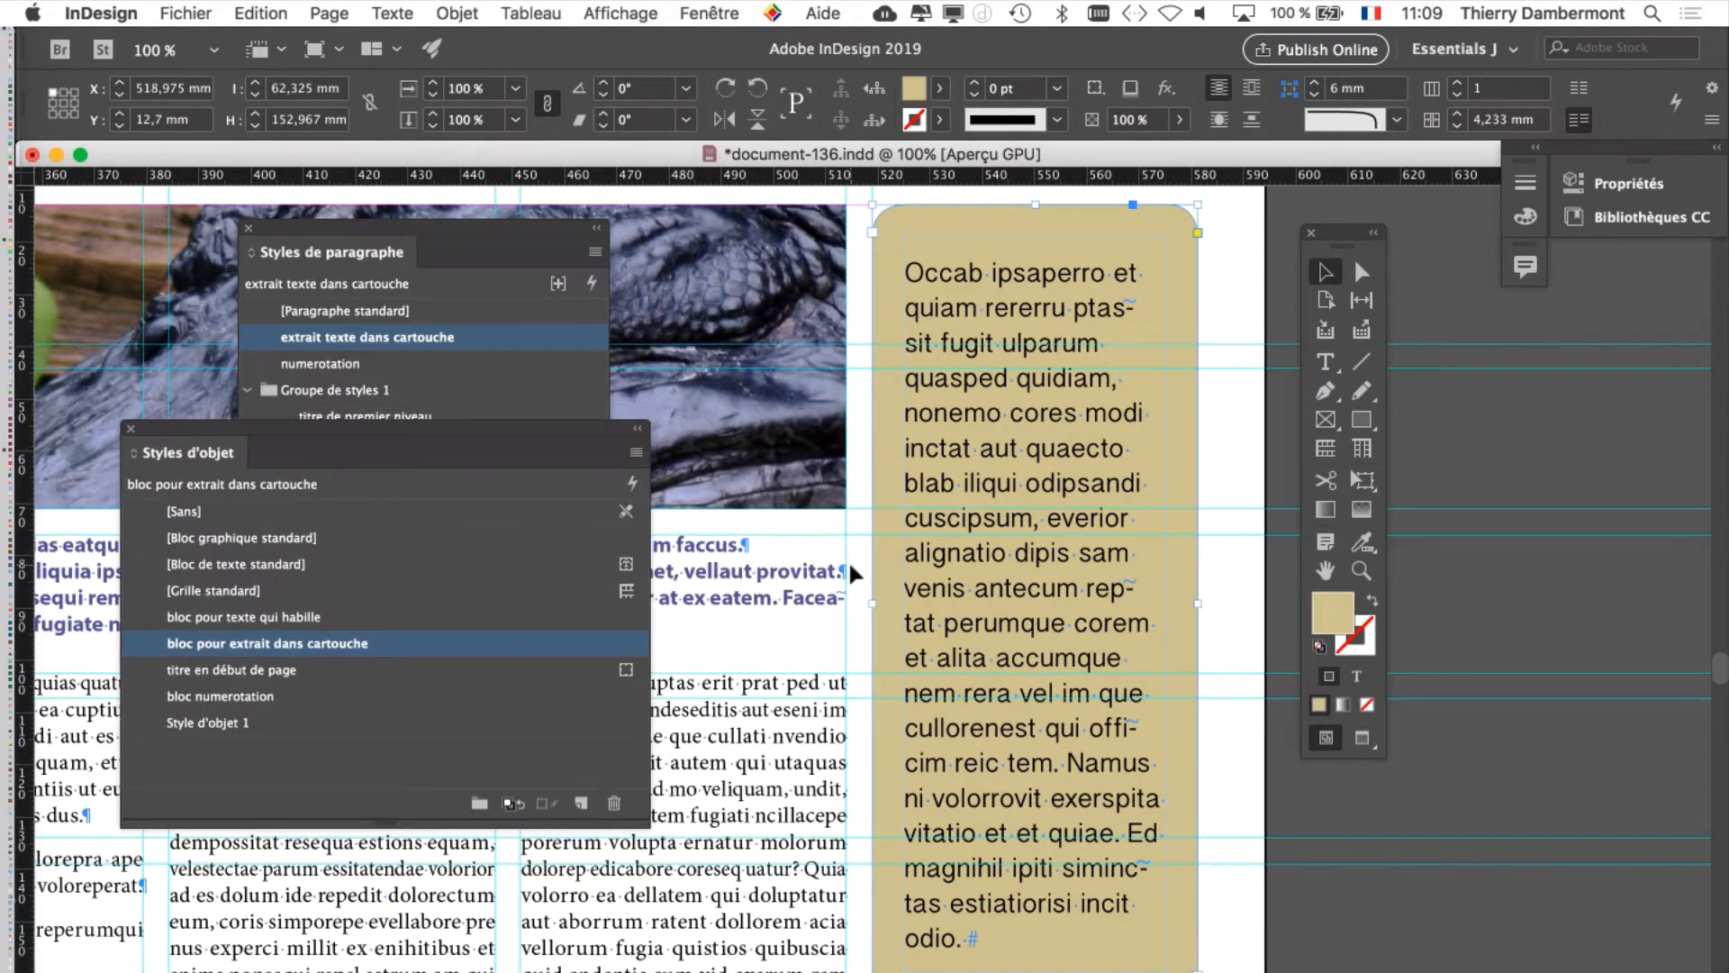
key(super+minus)
scroll(863, 575, down, 10)
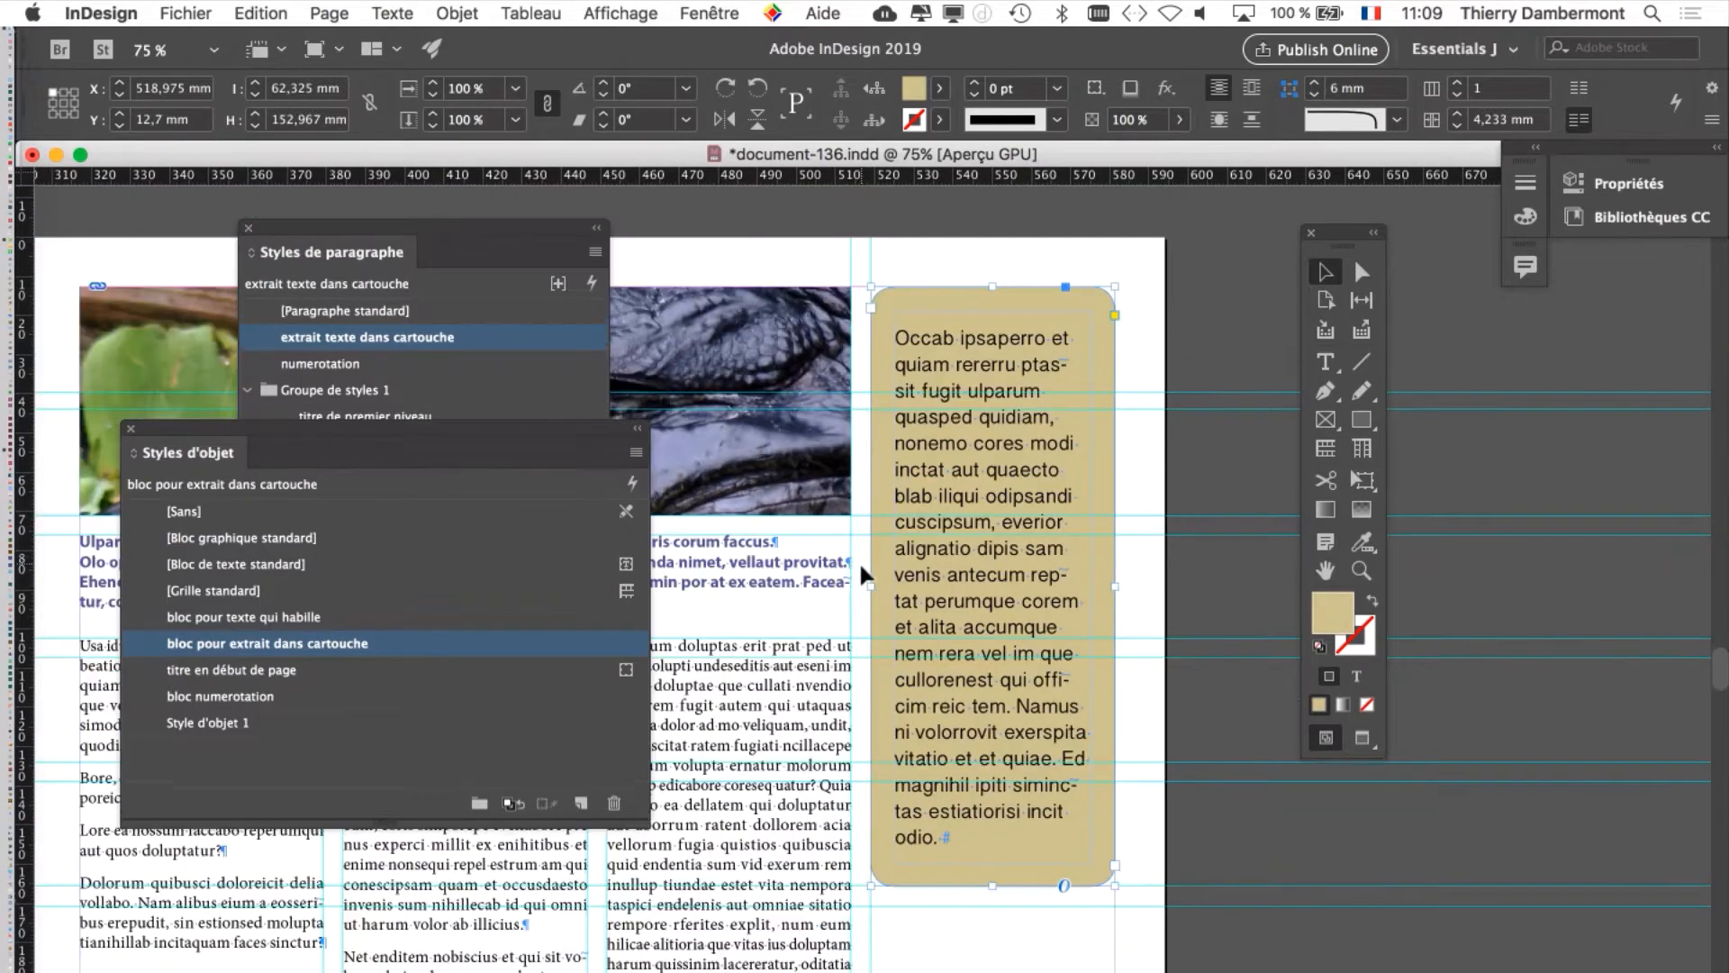
scroll(863, 574, down, 12)
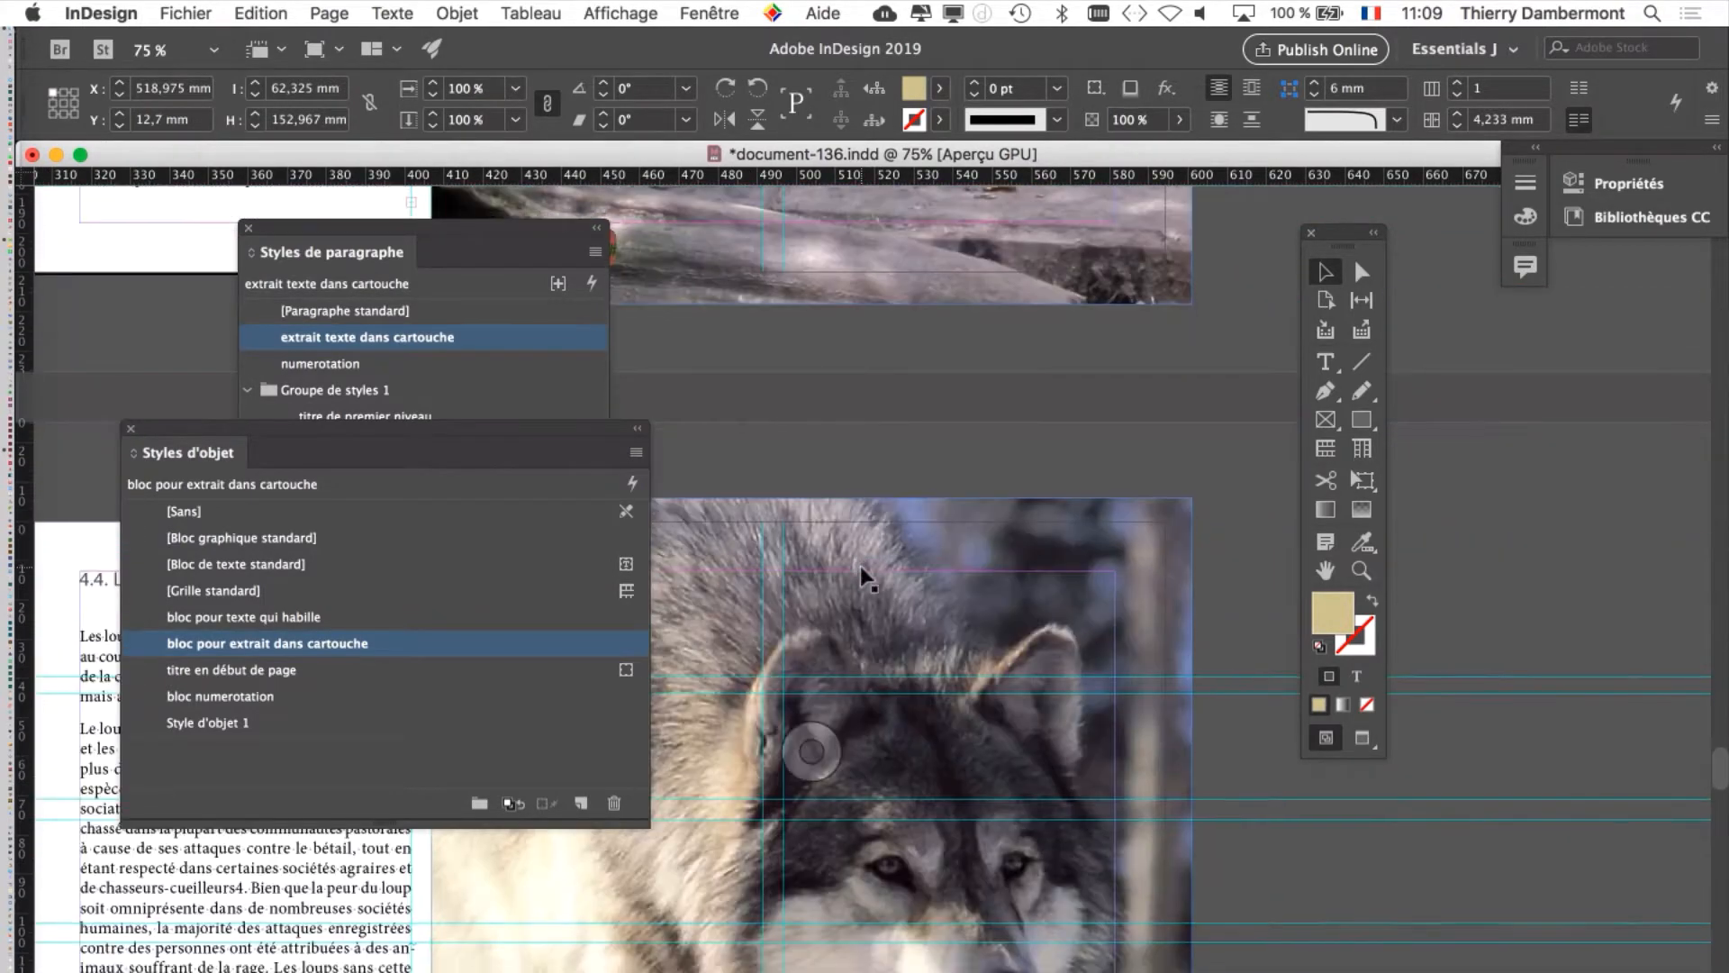
scroll(863, 575, down, 6)
scroll(863, 575, down, 4)
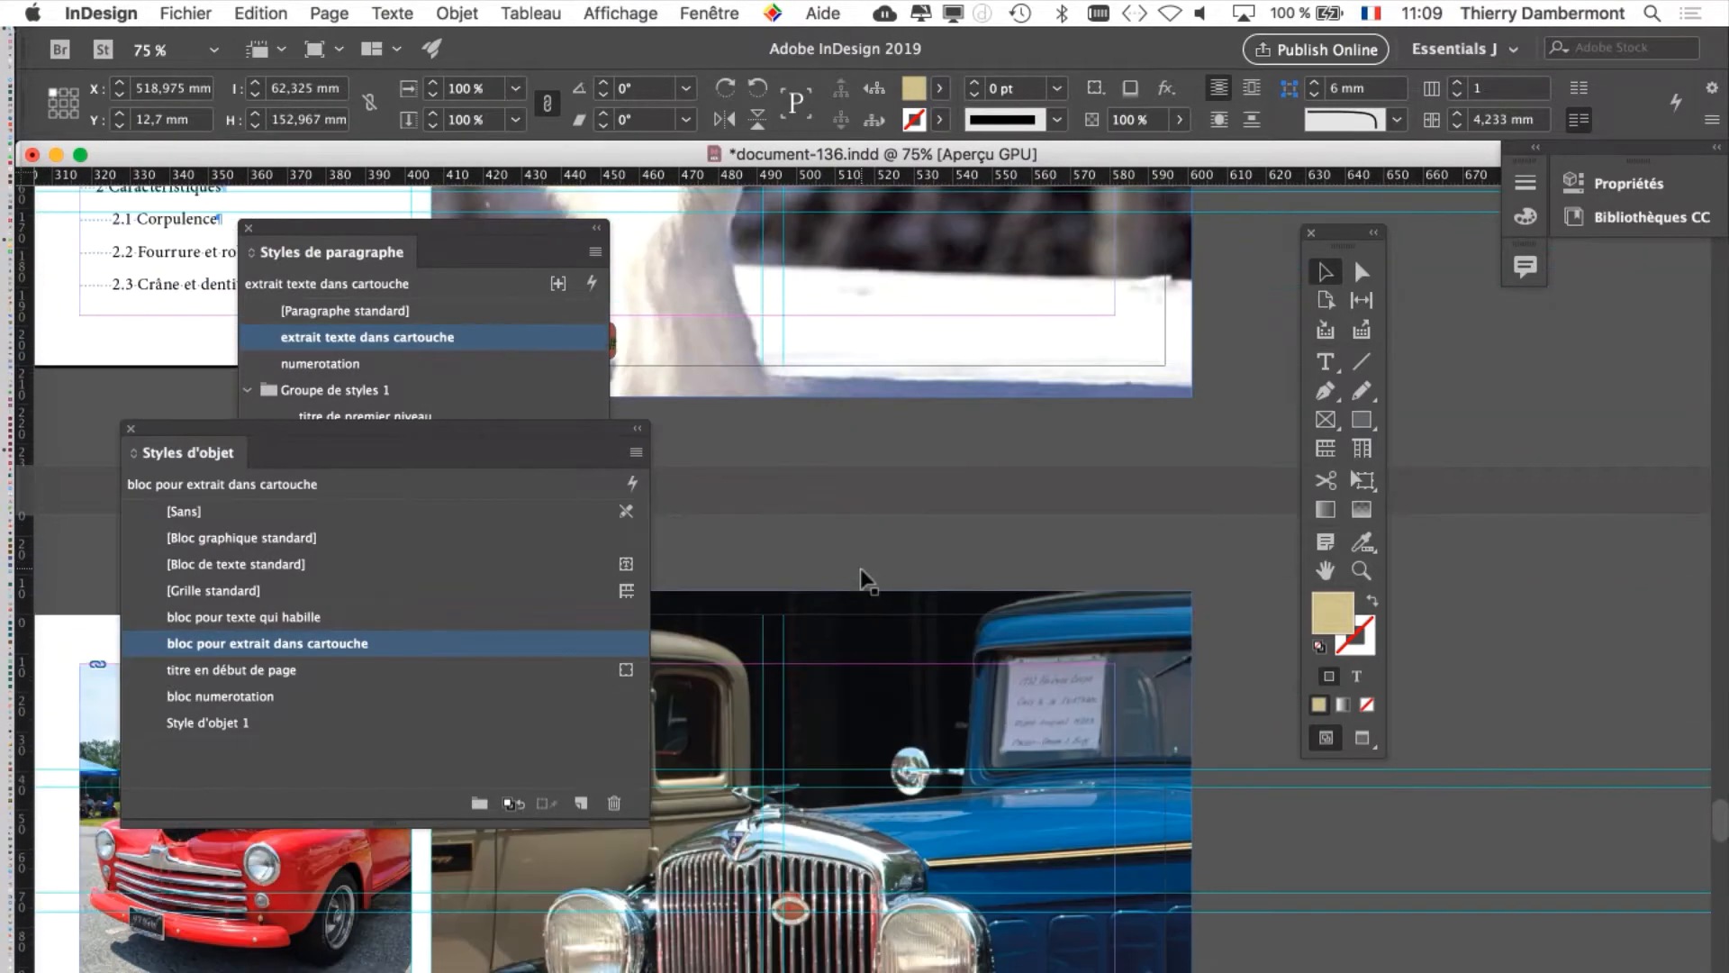
scroll(861, 573, down, 10)
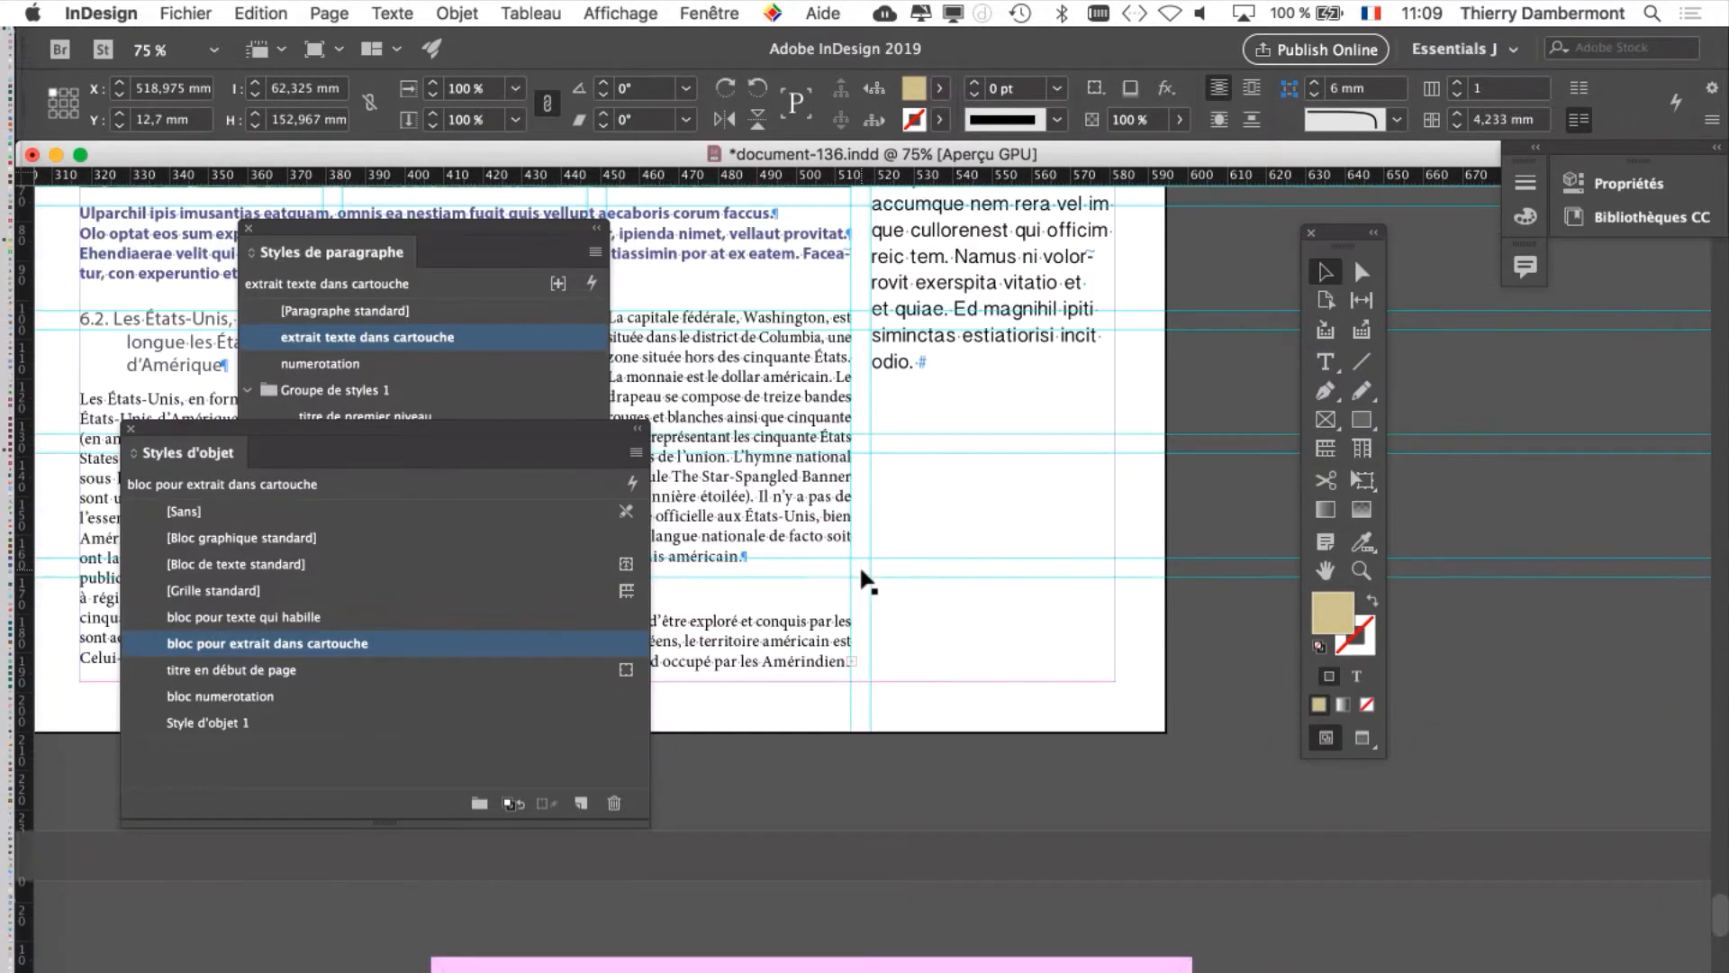
scroll(863, 578, up, 3)
scroll(865, 576, up, 1)
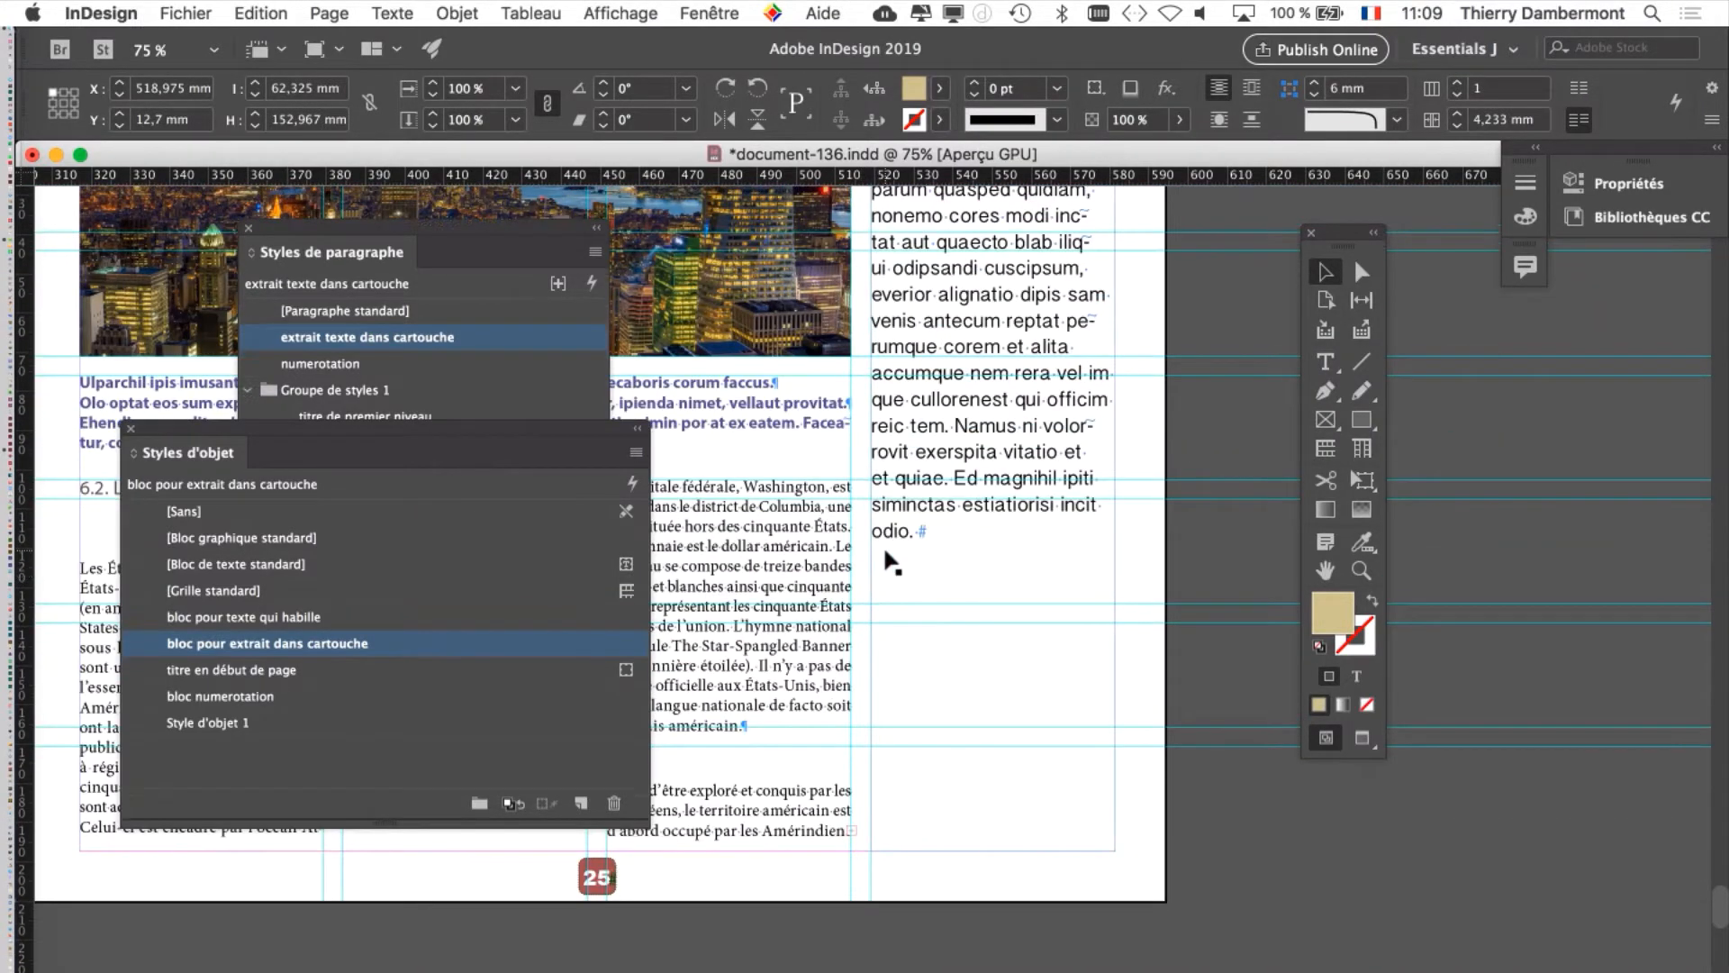
key(super+minus)
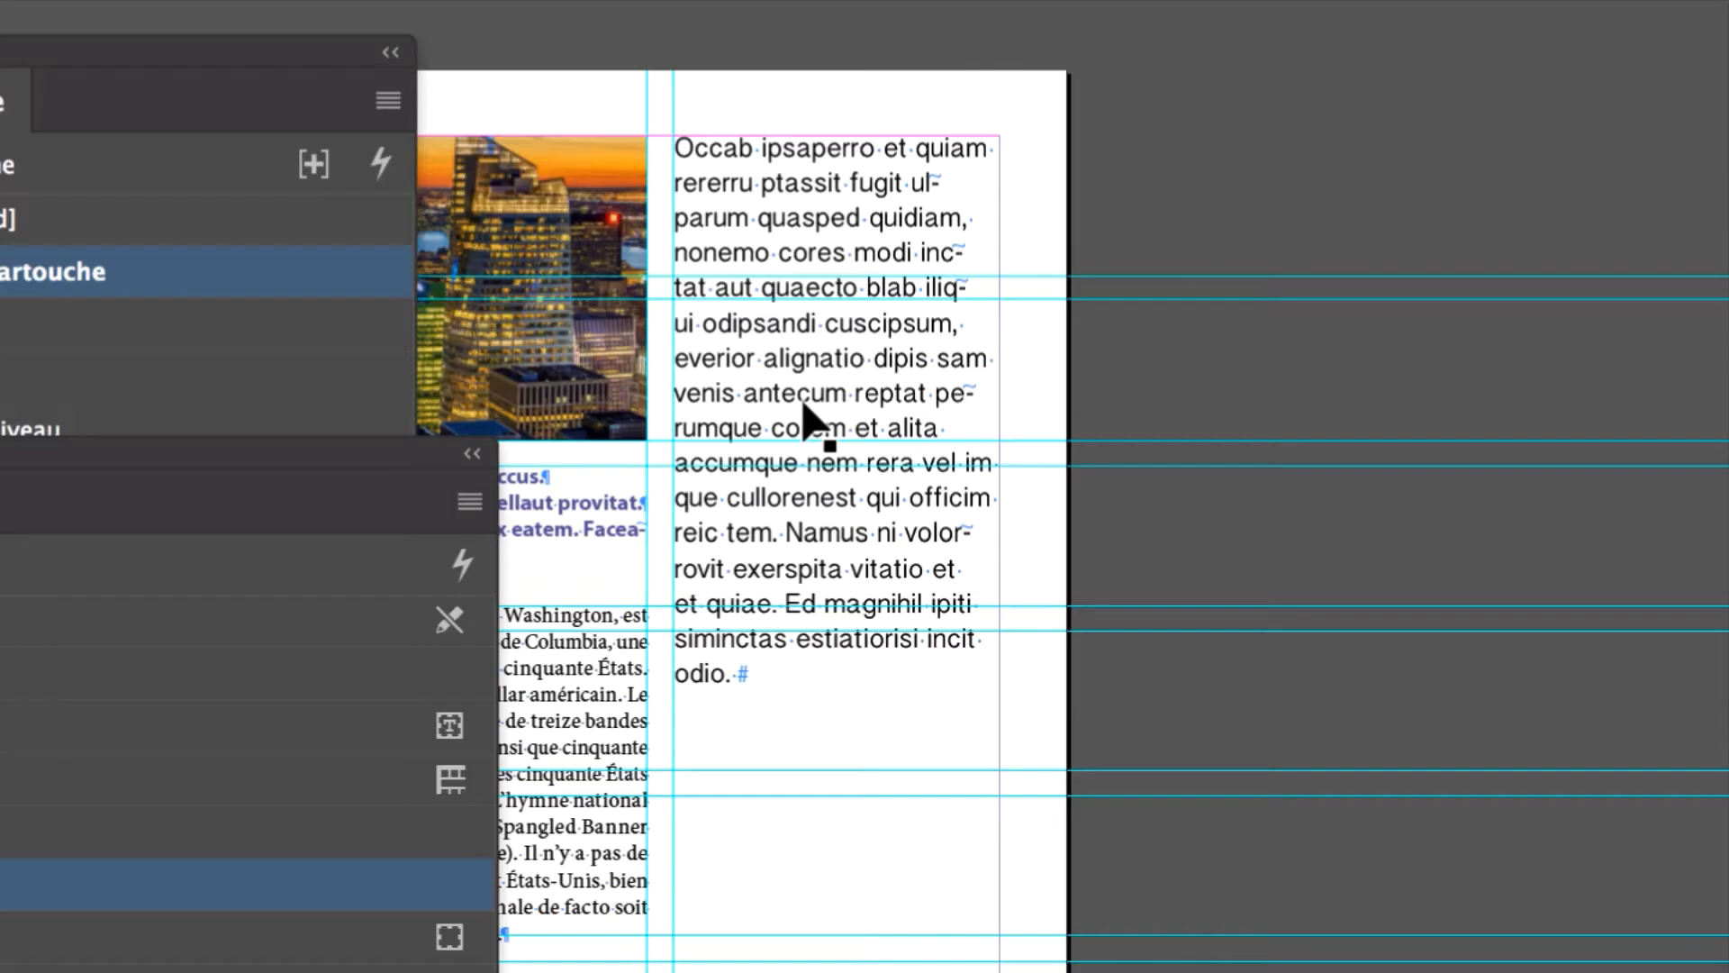
click(802, 405)
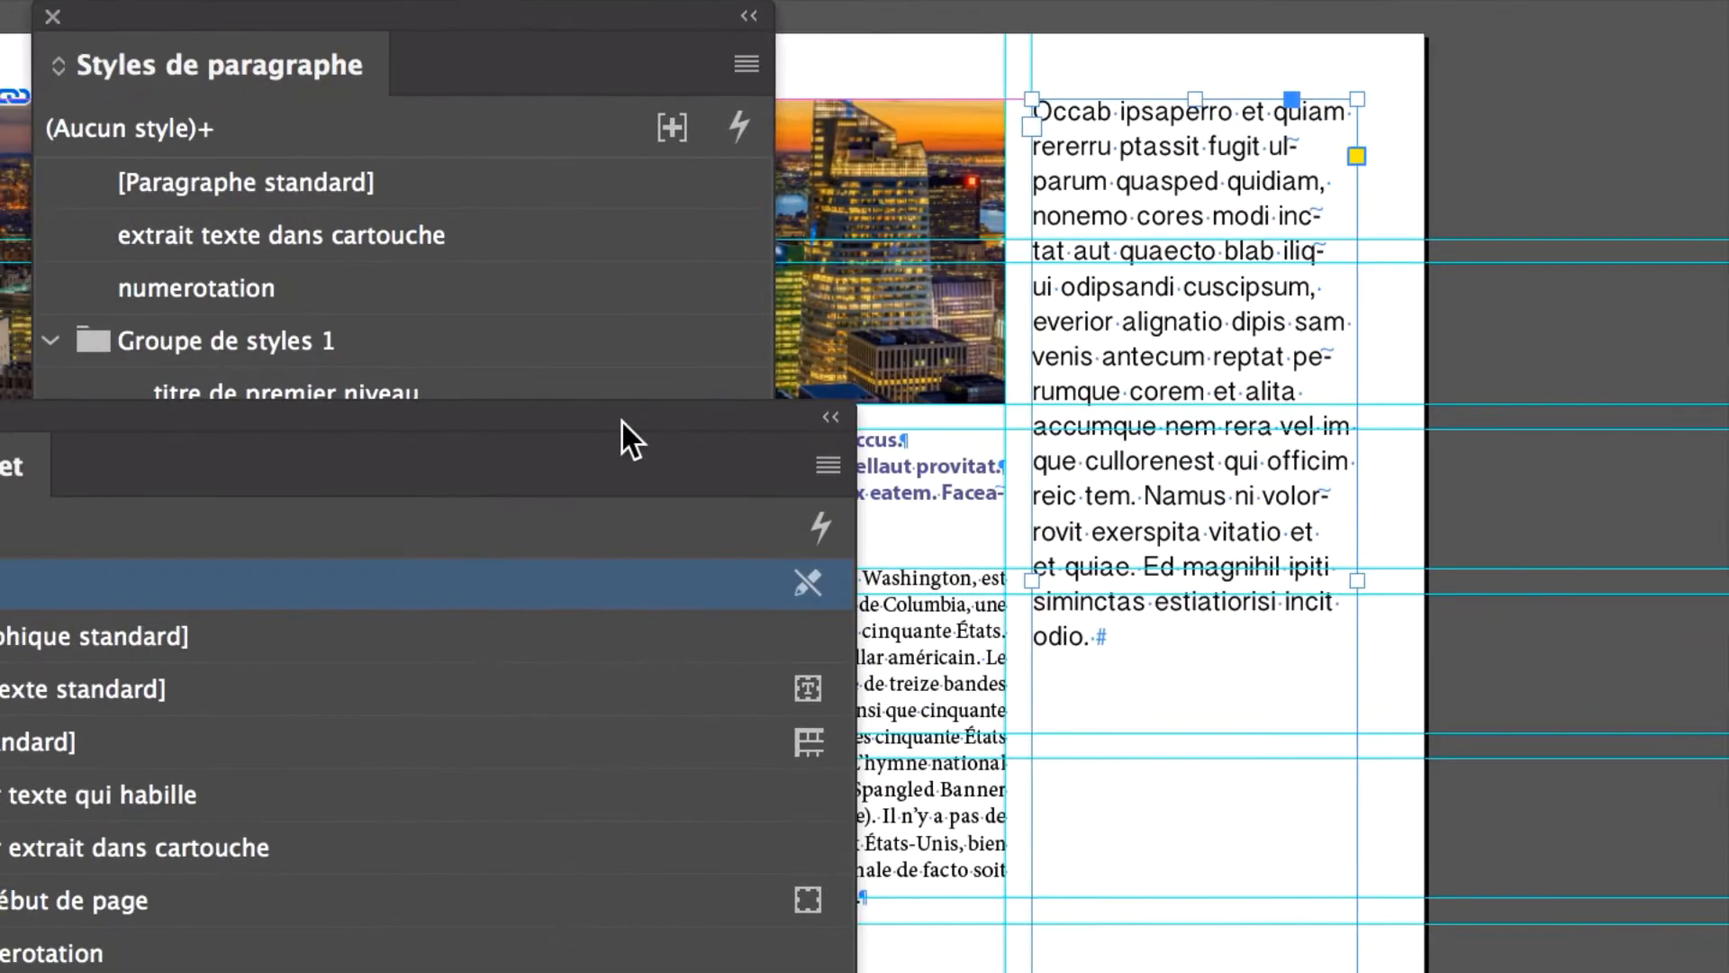
Apply the object style "bloc pour extrait dans cartouche" to the selected frame and clear its overrides
drag(621, 419, 1190, 306)
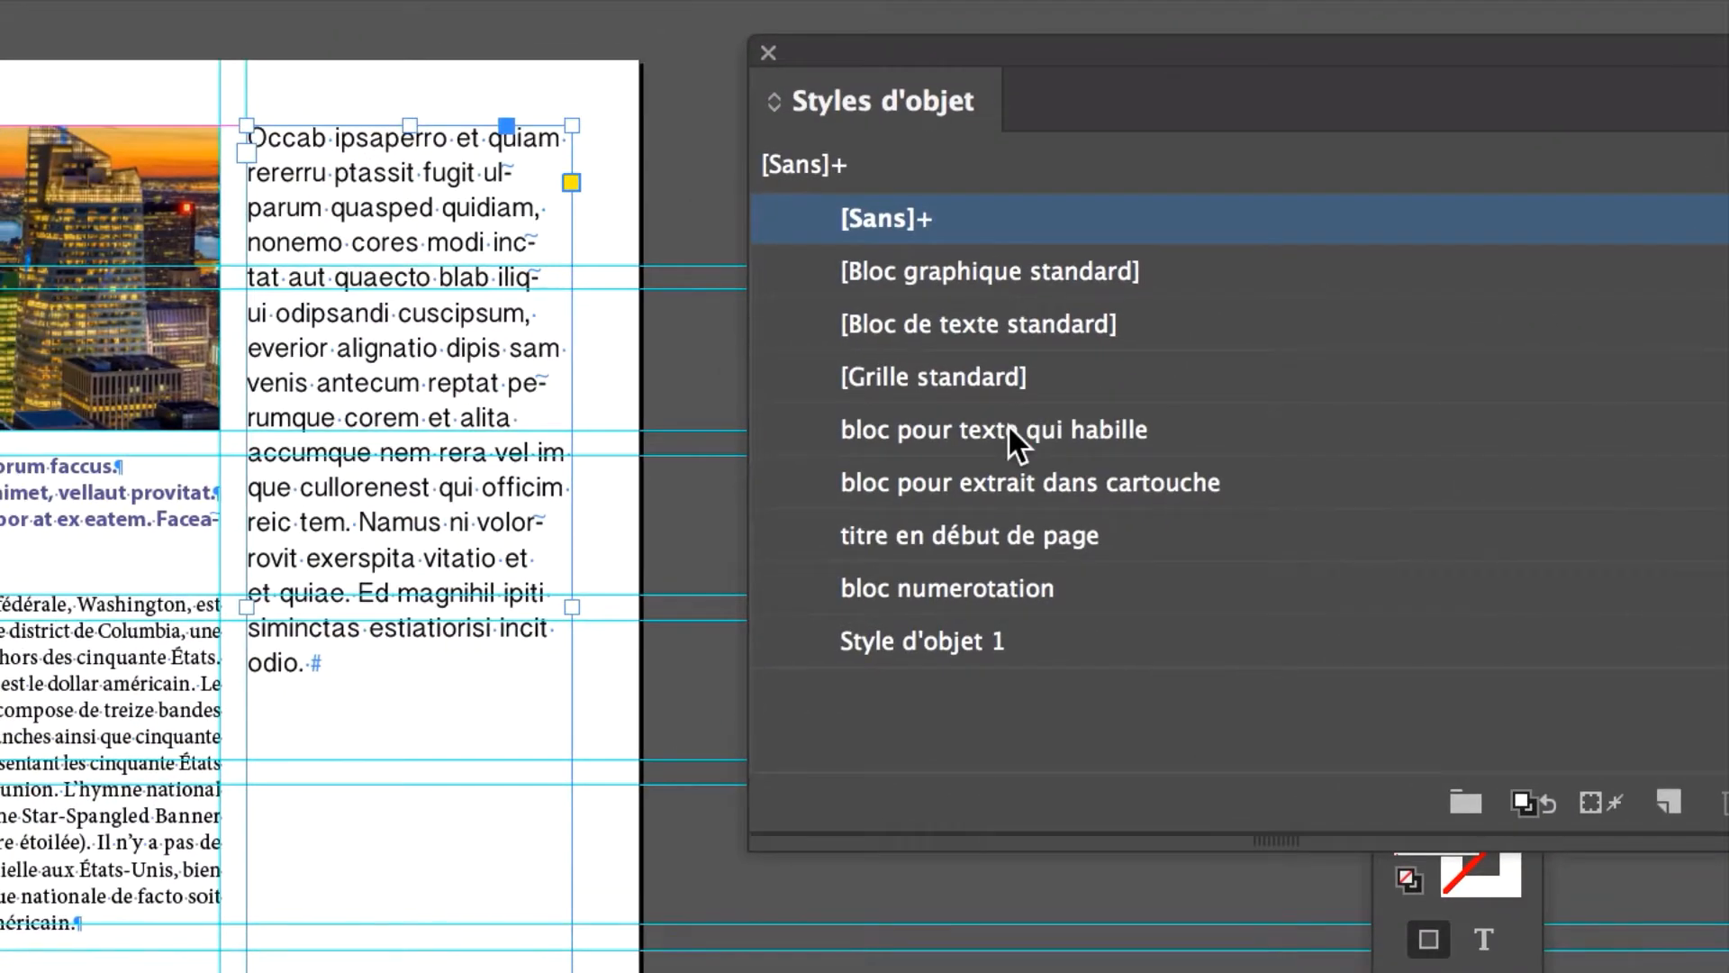
click(953, 496)
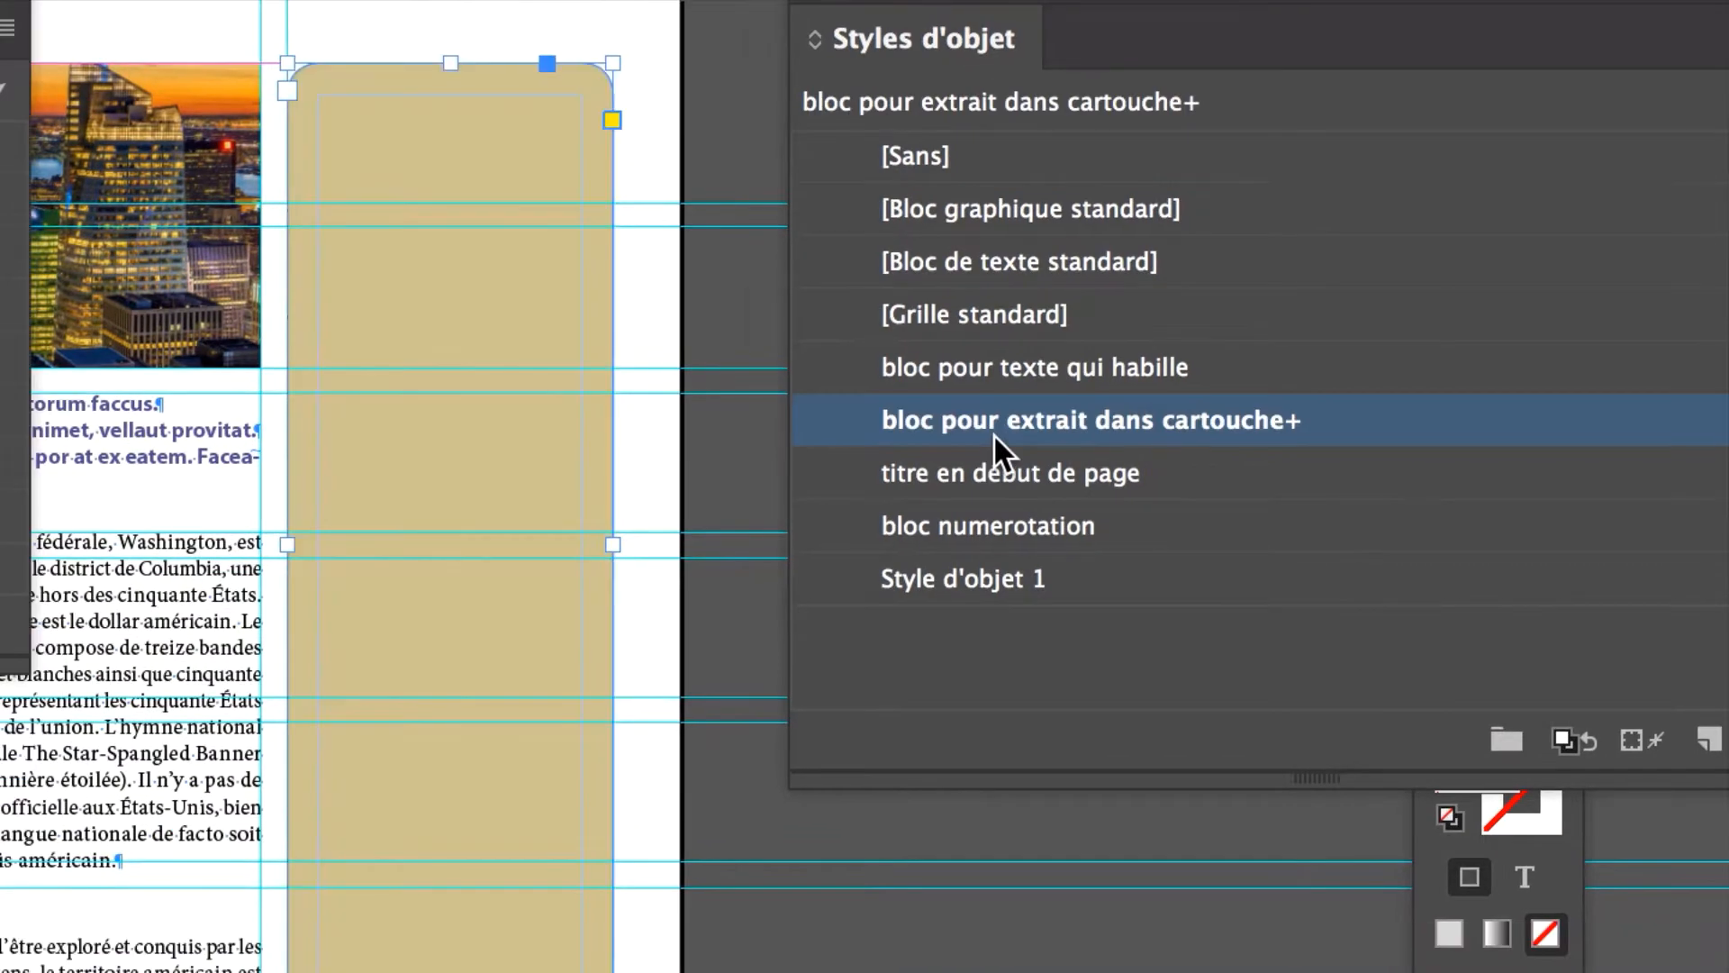
alt+click(993, 434)
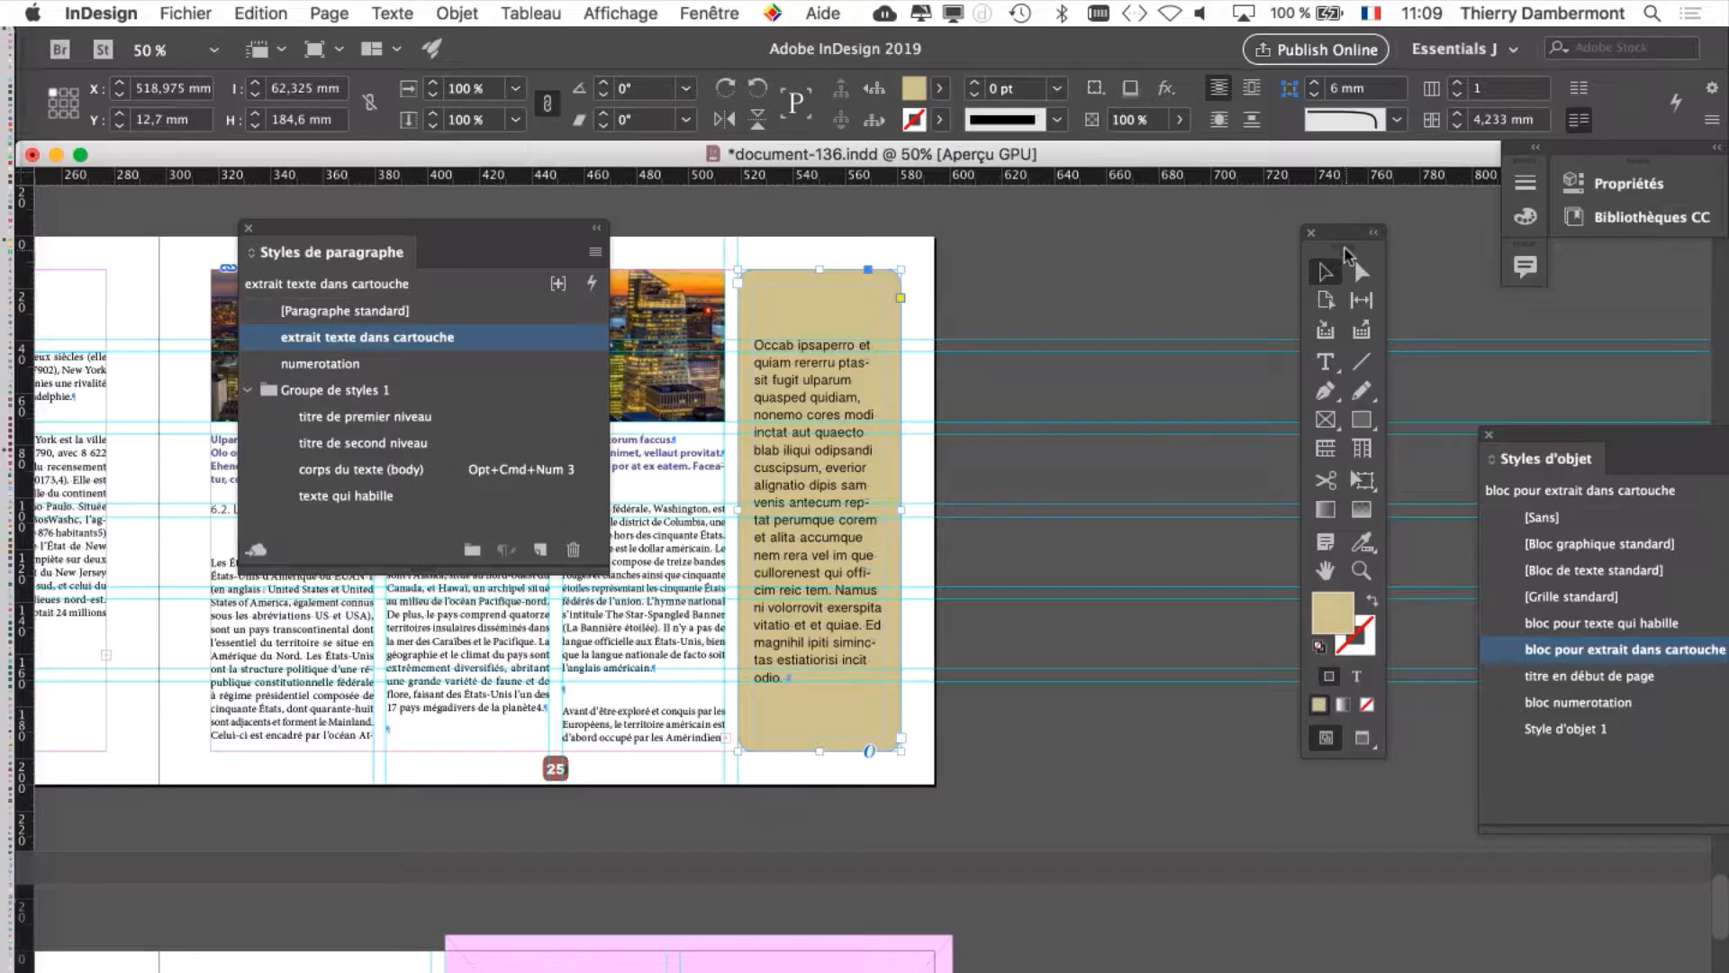
Bring the tools and object styles next to page 25, and put the text cursor in the newly styled frame's text with the Type tool
drag(1347, 255, 973, 240)
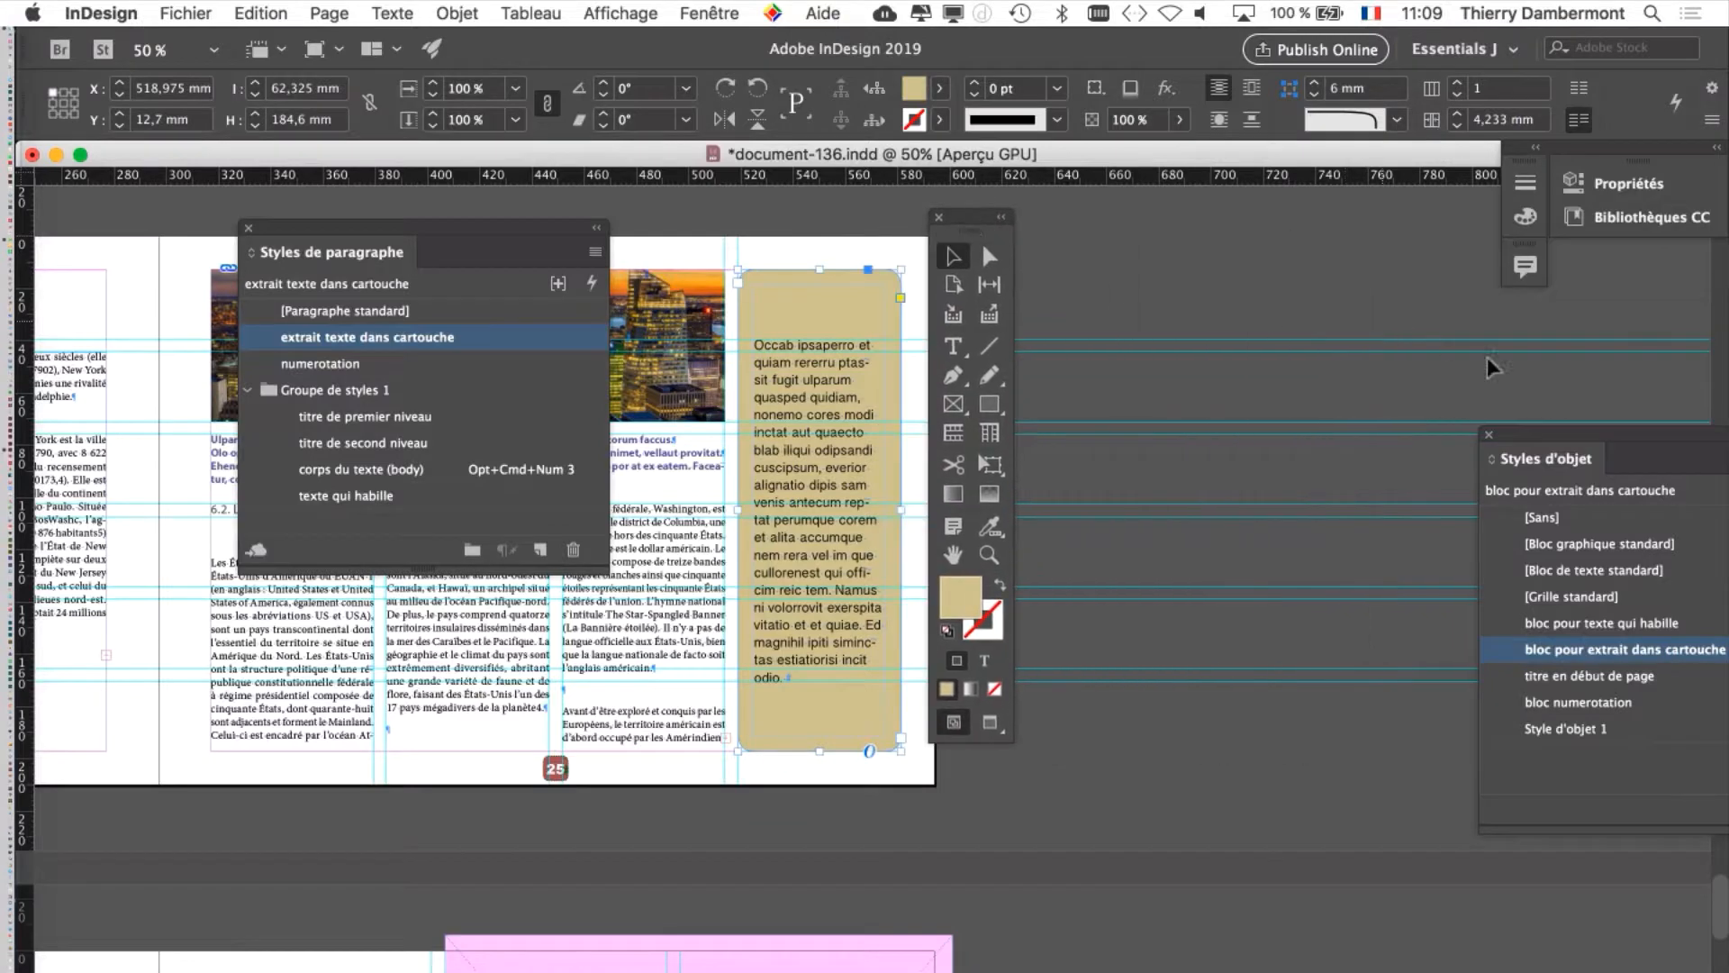
drag(1537, 443, 1121, 288)
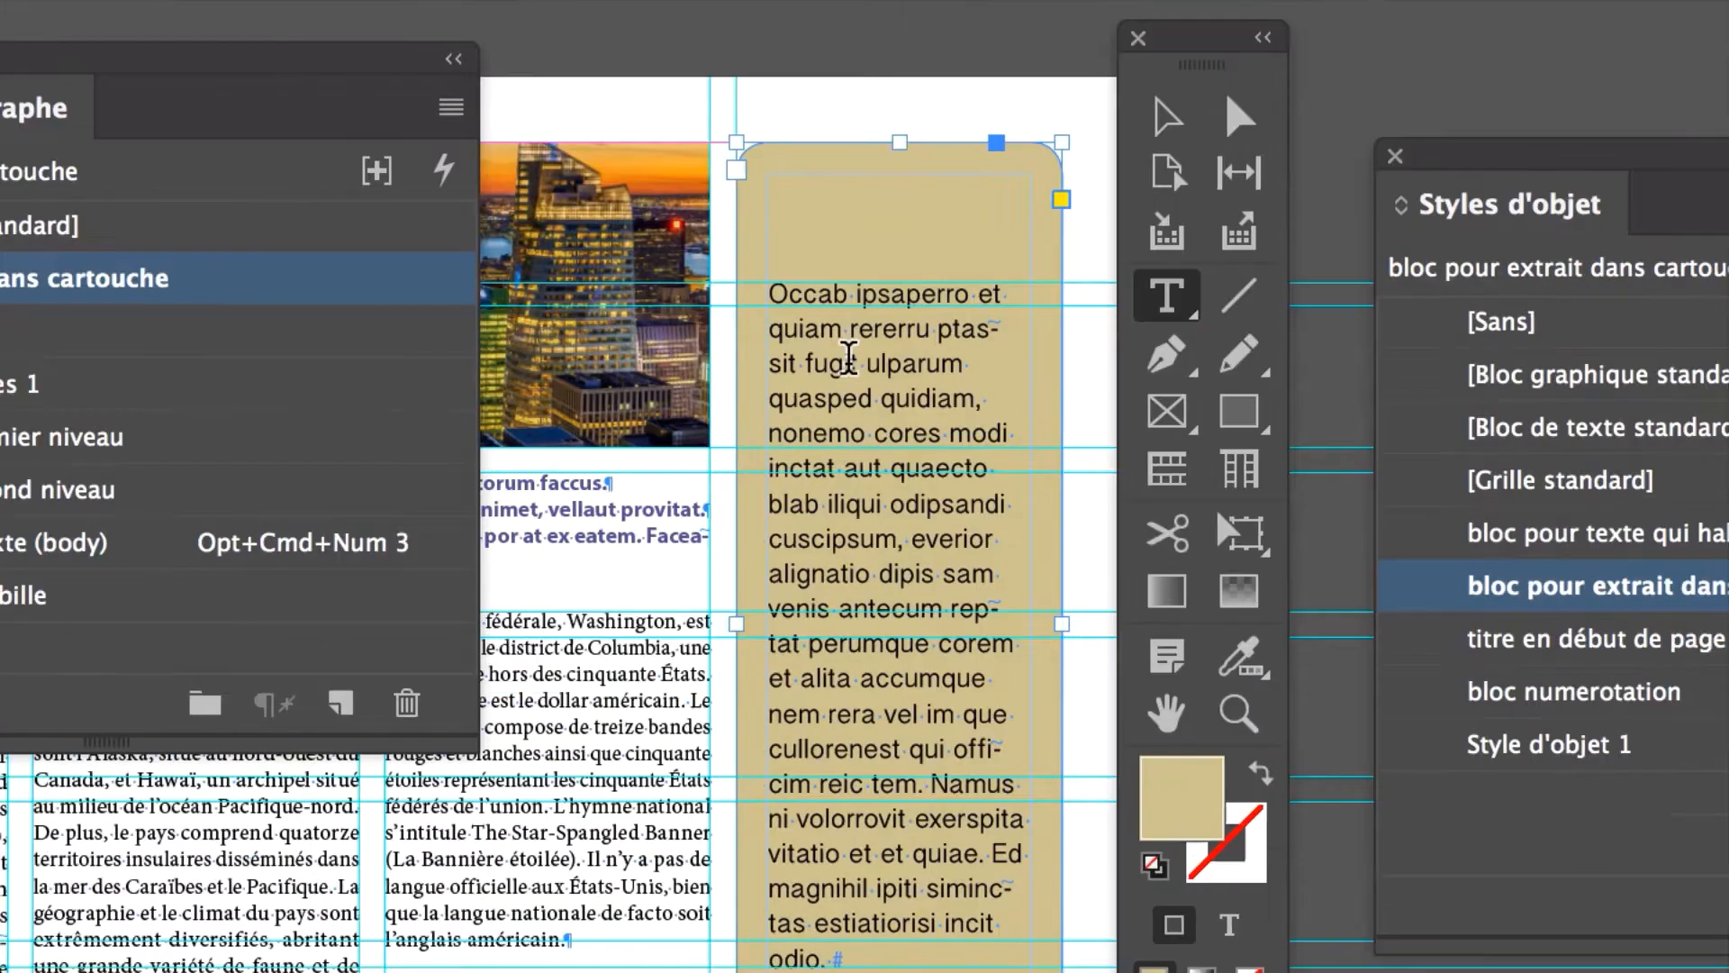
click(957, 347)
click(637, 407)
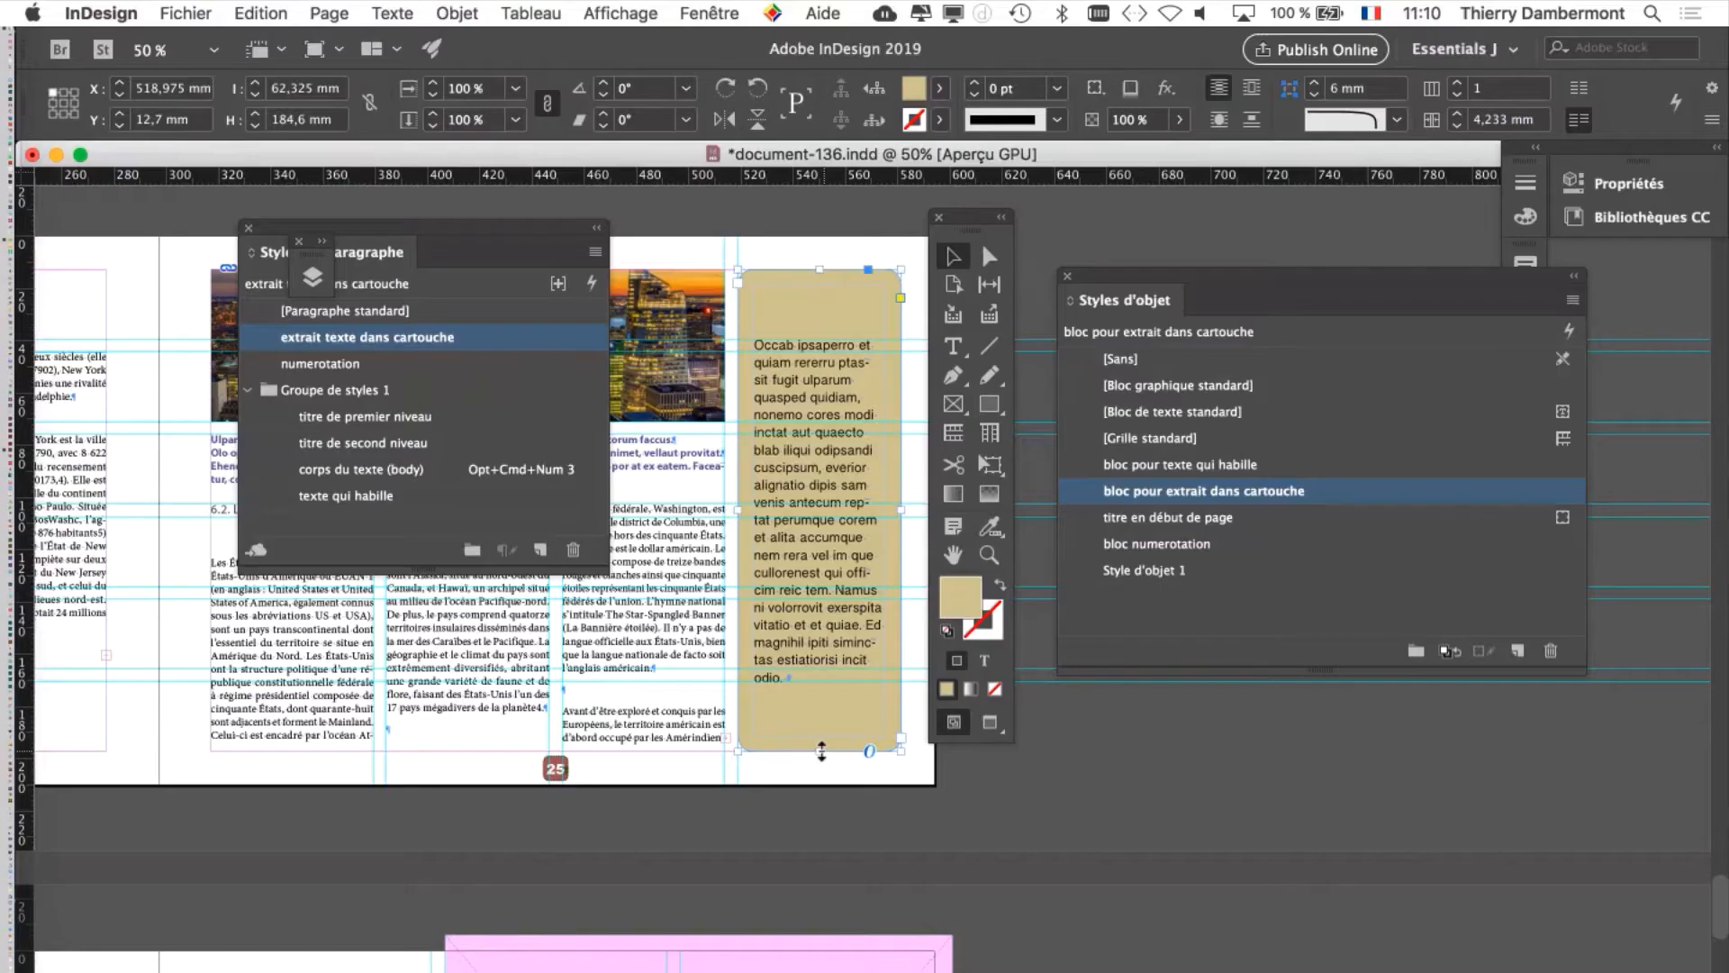
Try several heights for the beige frame on page 25 by moving its lower edge, ending at about 177 mm
drag(822, 753, 855, 599)
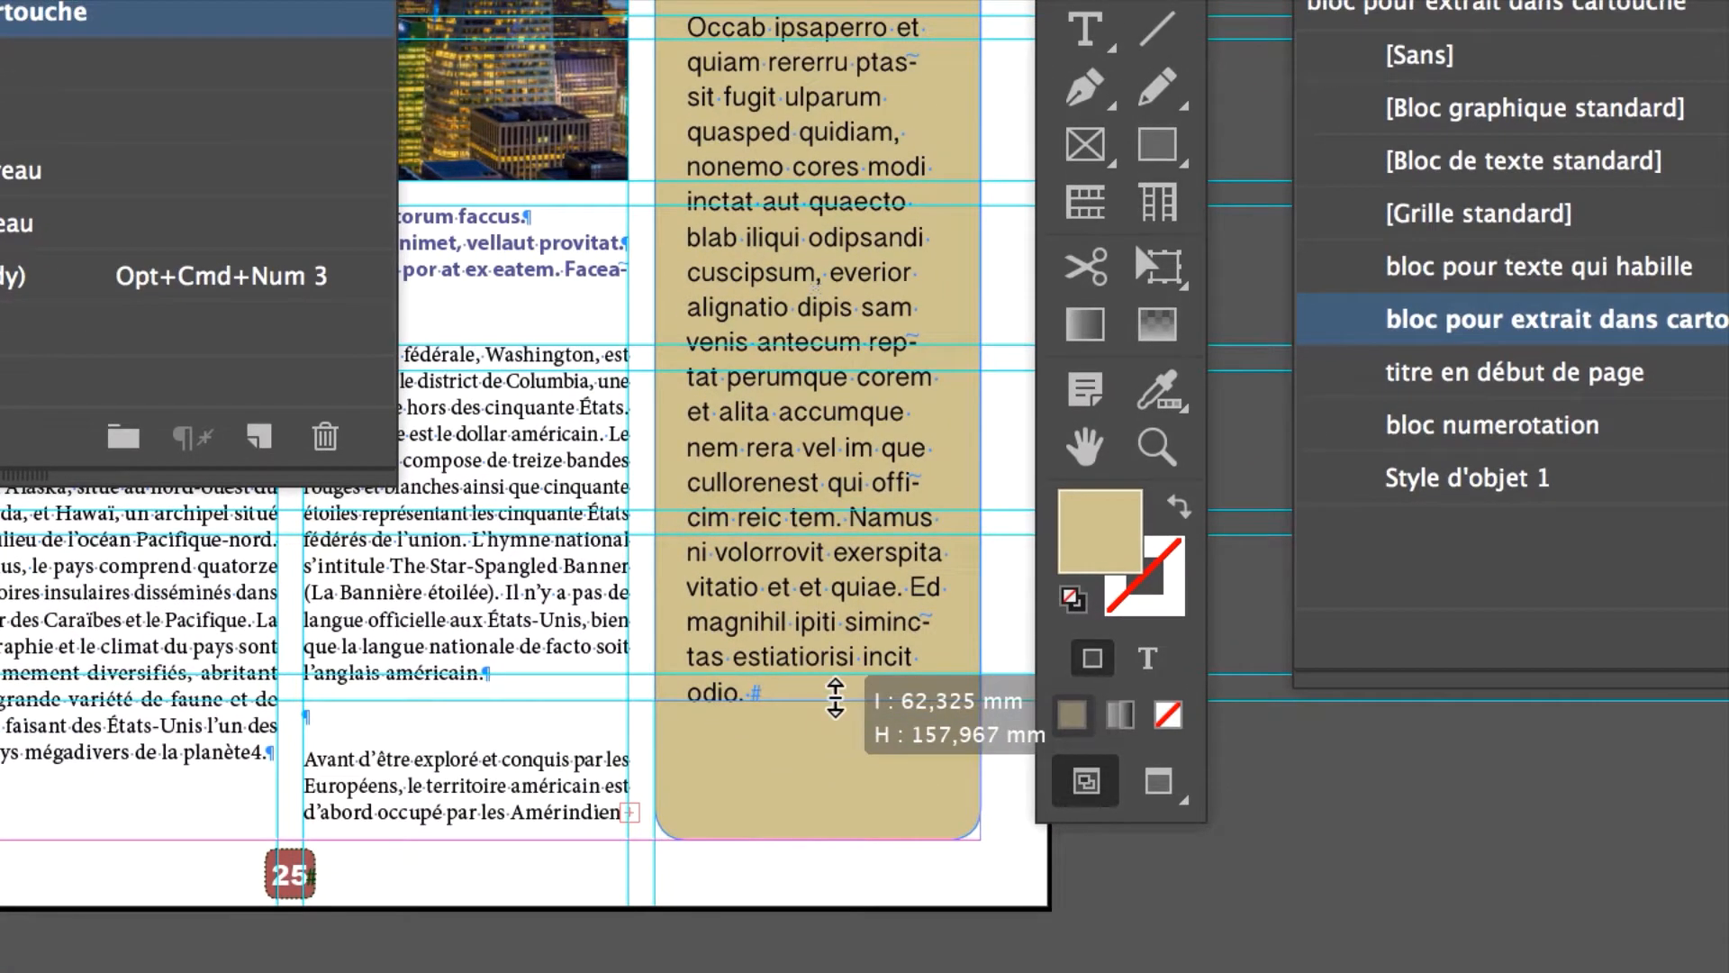
drag(835, 699, 829, 639)
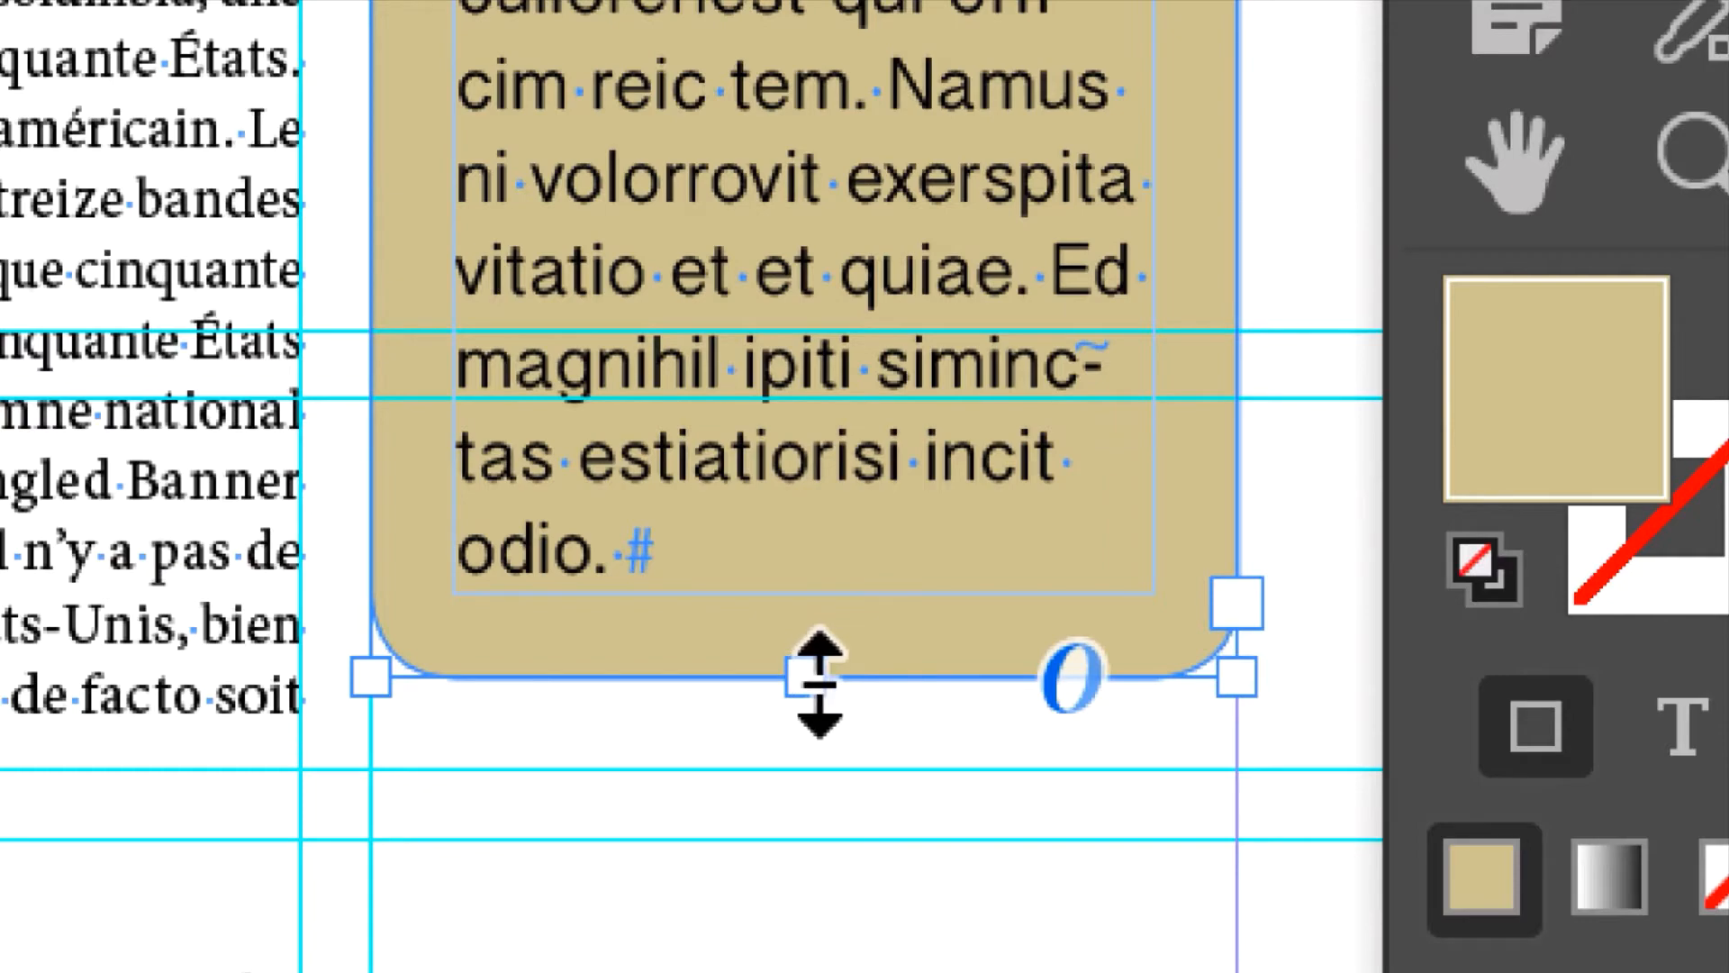
drag(814, 657, 815, 413)
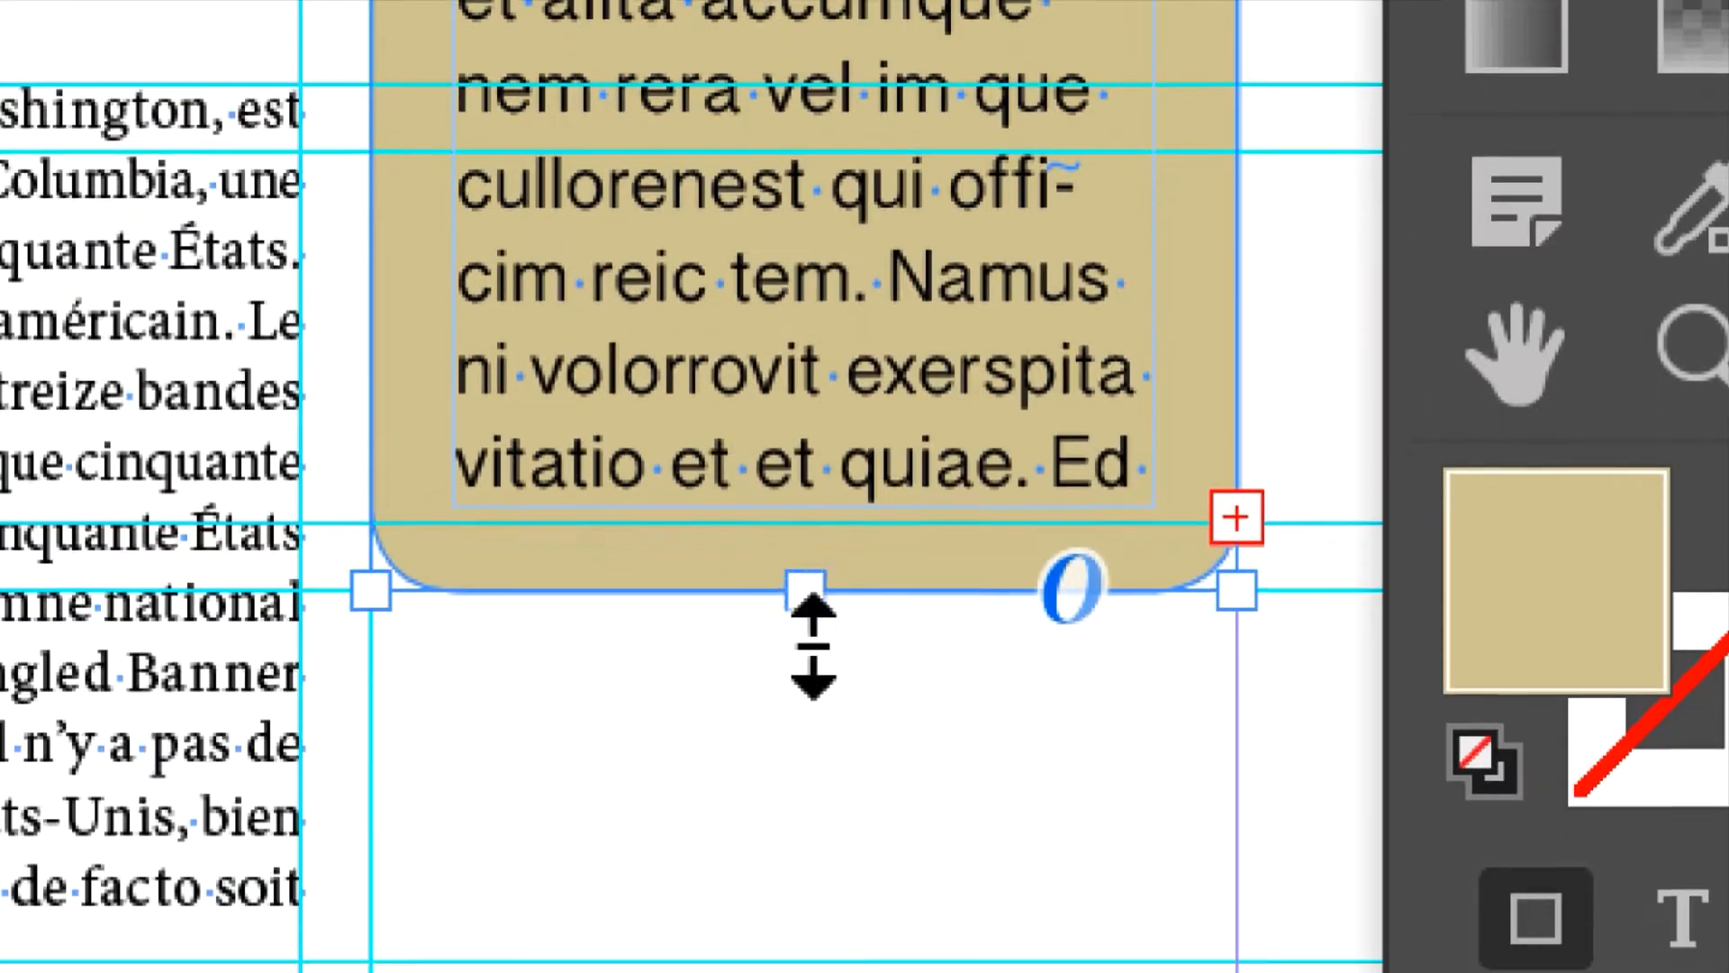
drag(435, 642, 436, 920)
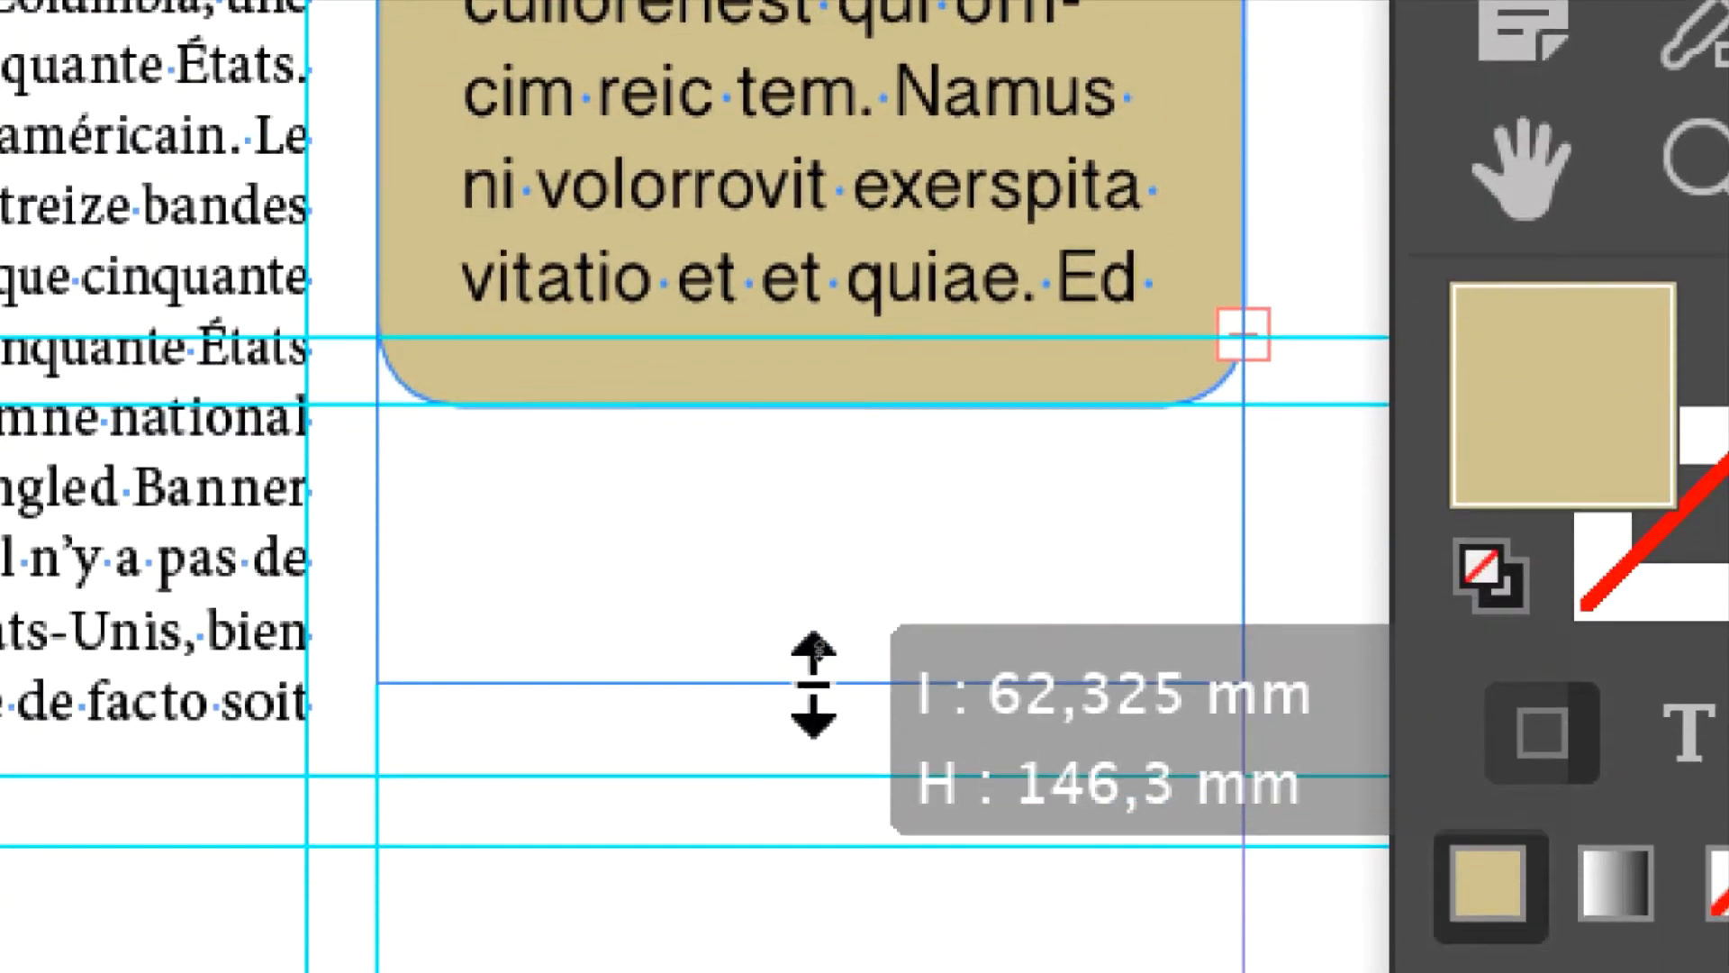
drag(814, 684, 814, 684)
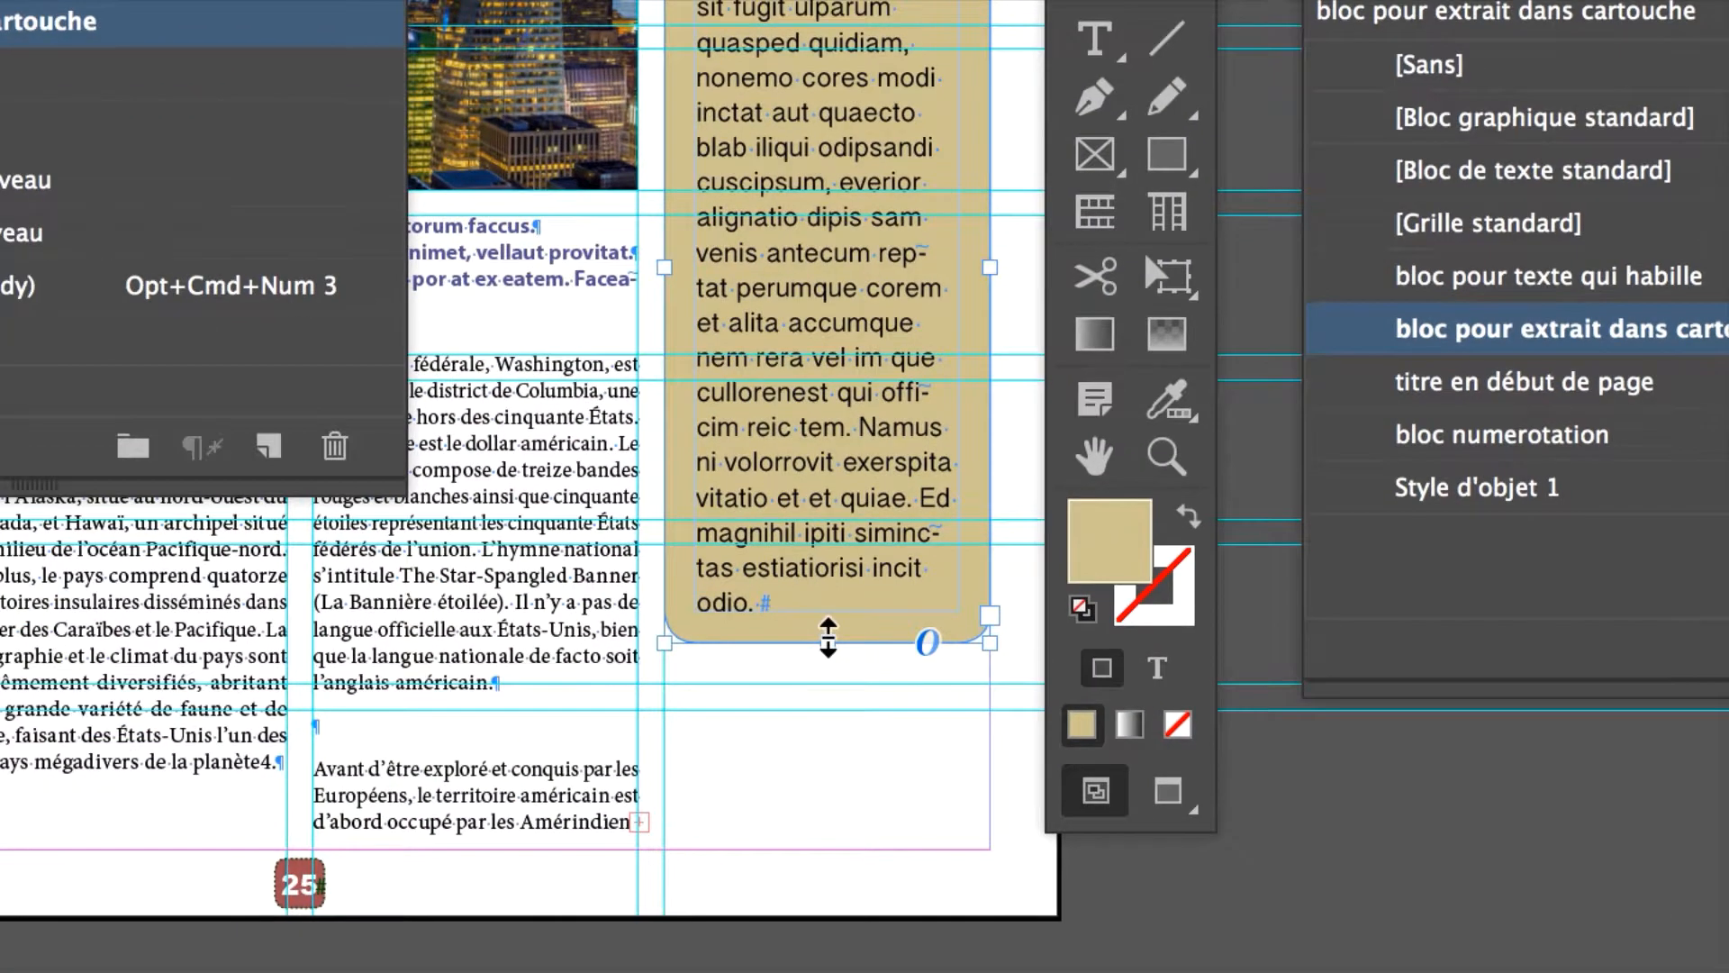
mouse_move(798, 677)
mouse_down()
mouse_move(807, 808)
mouse_move(831, 684)
mouse_up()
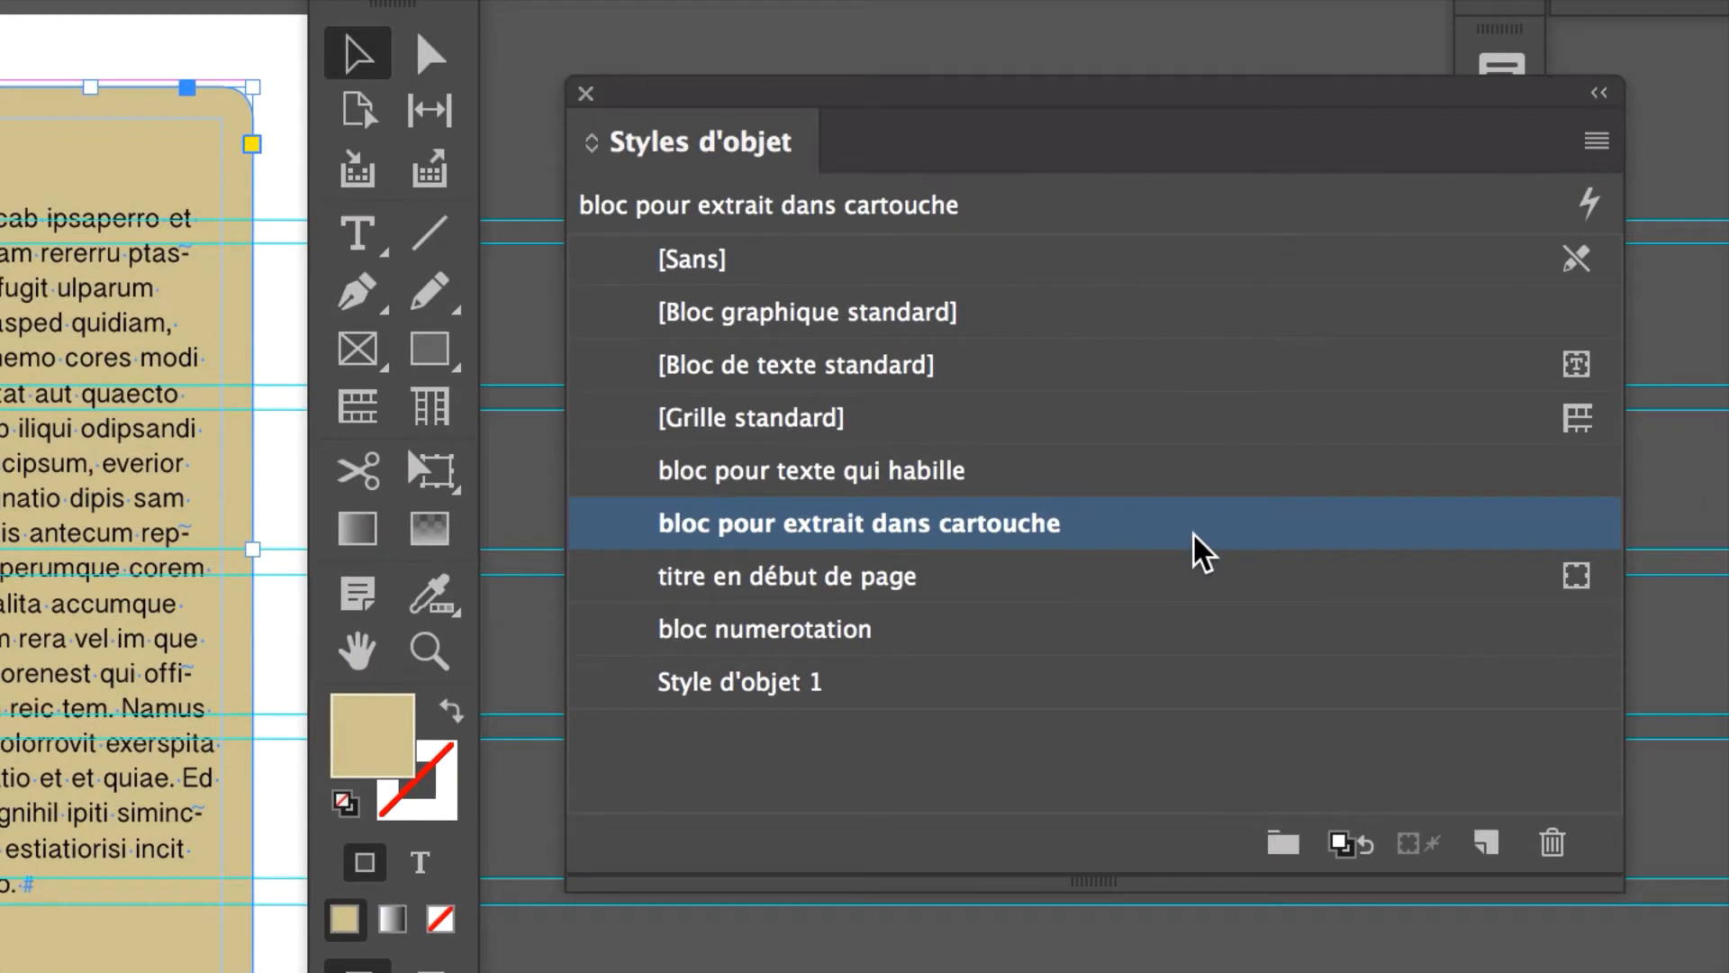
Review the general text frame options stored in the object style "bloc pour extrait dans cartouche"
double_click(1192, 531)
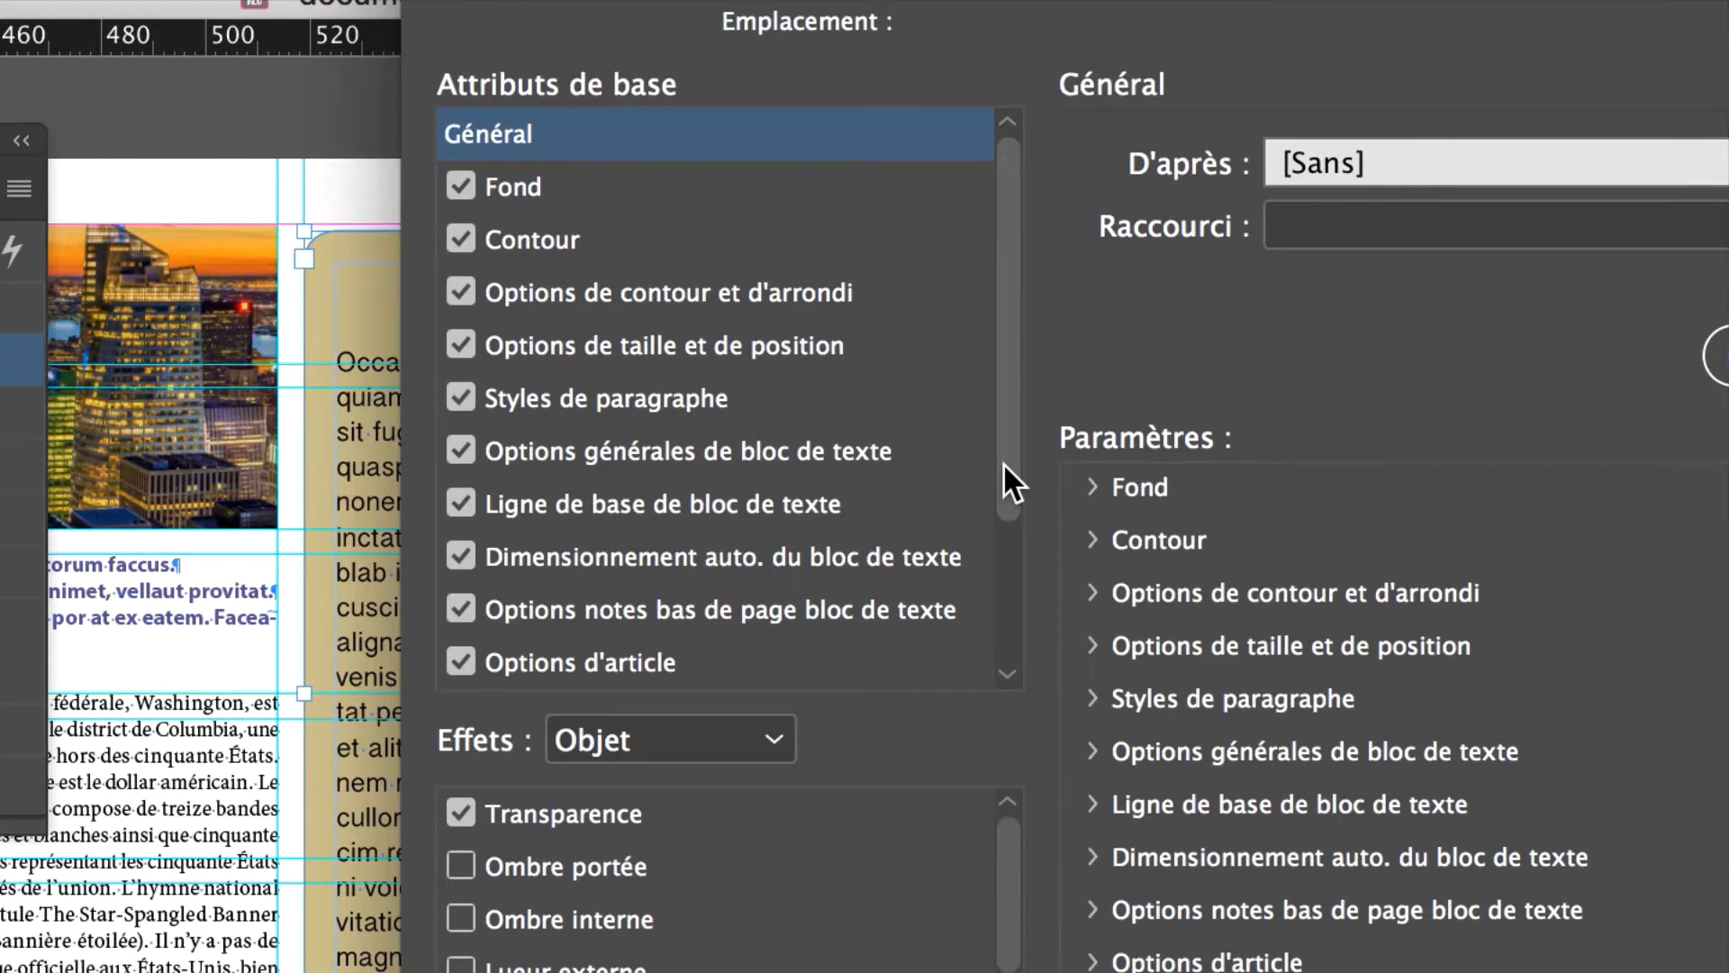
click(897, 453)
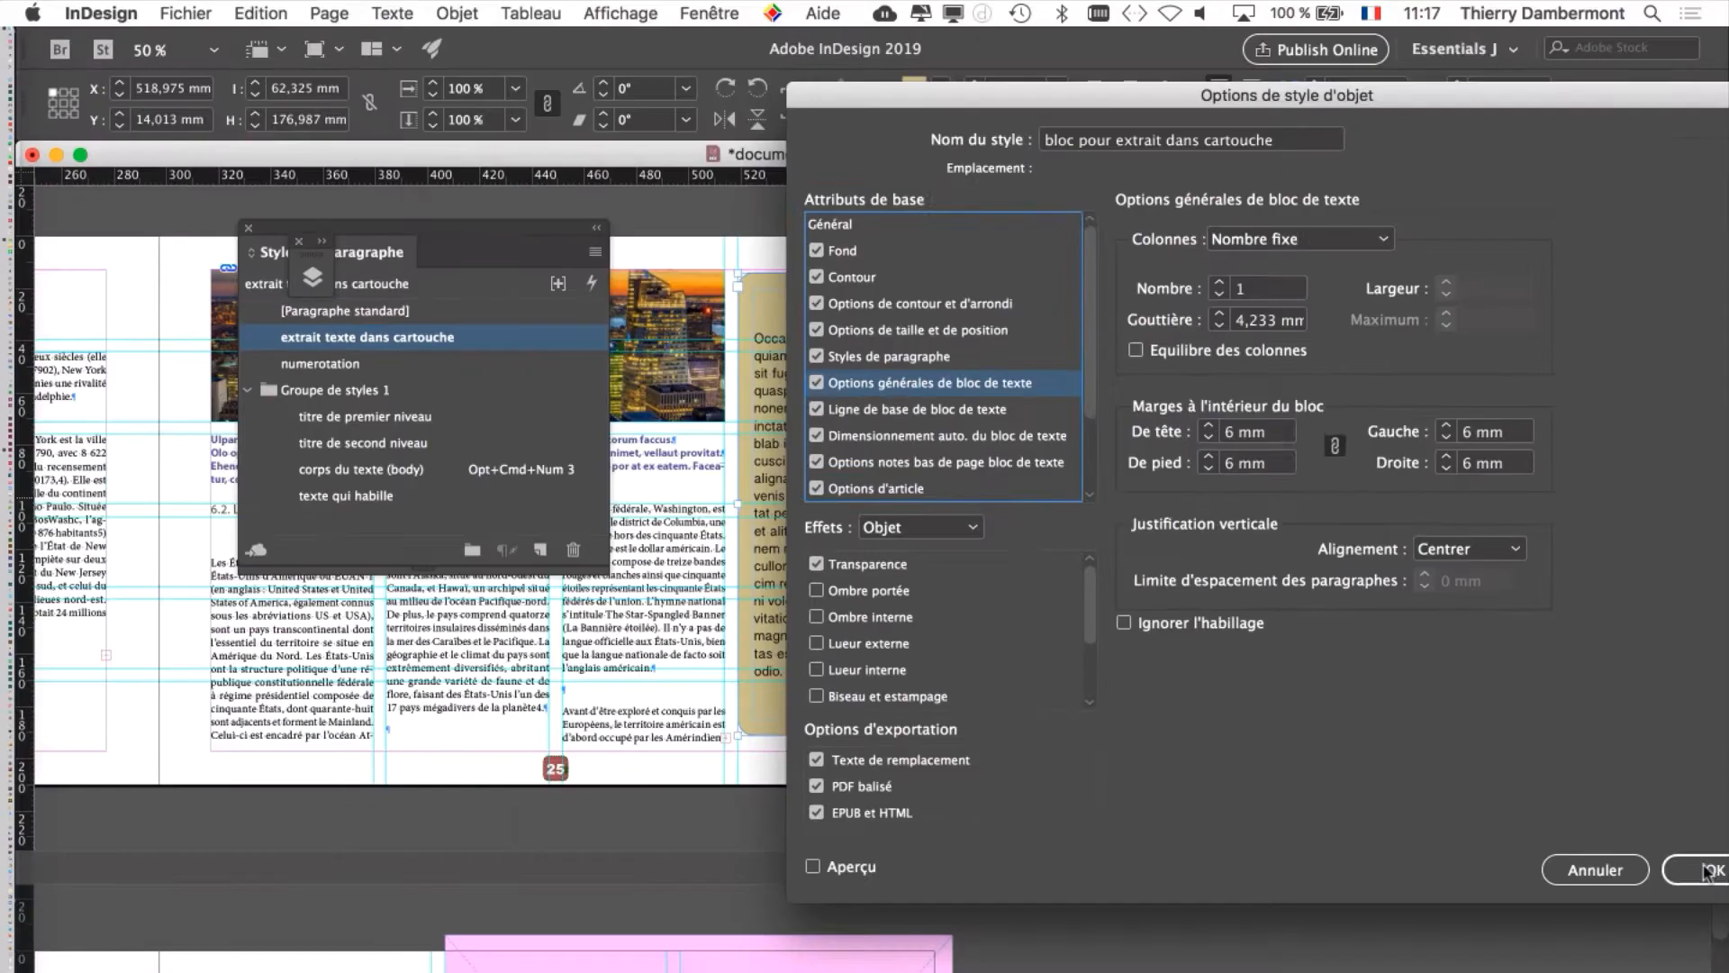
click(1710, 872)
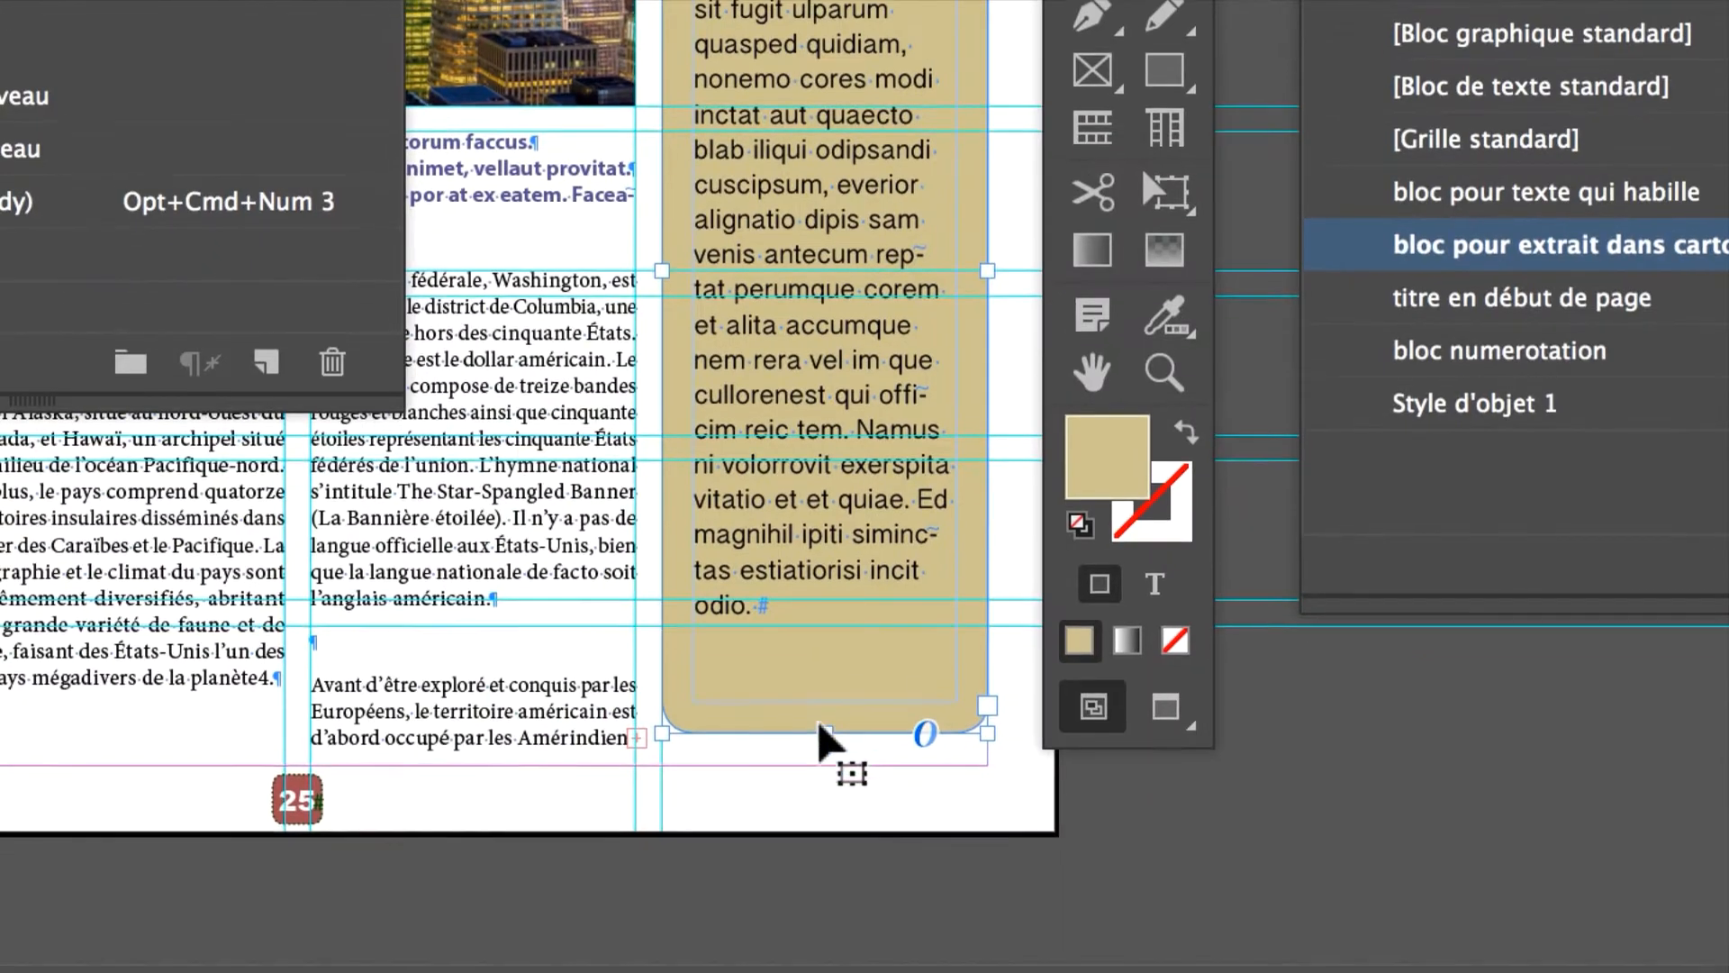
Stretch the beige frame on page 25 to about 190 mm high and set its automatic sizing to "Hauteur seulement"
drag(819, 736, 822, 769)
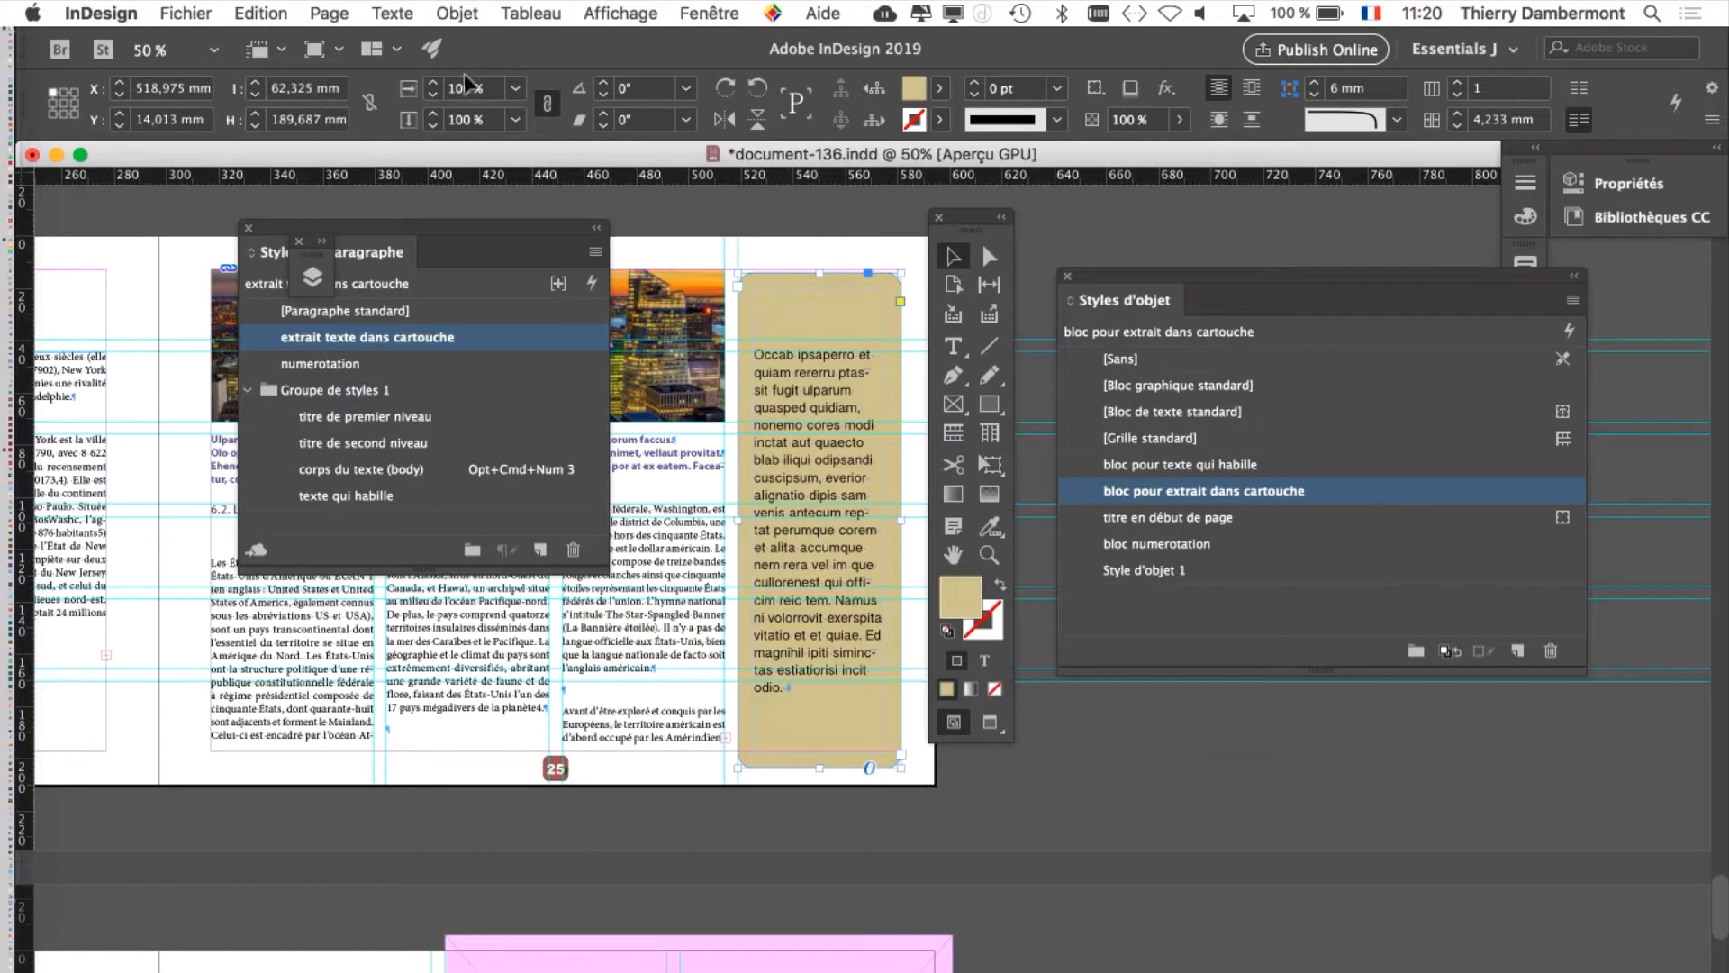
drag(485, 234, 276, 272)
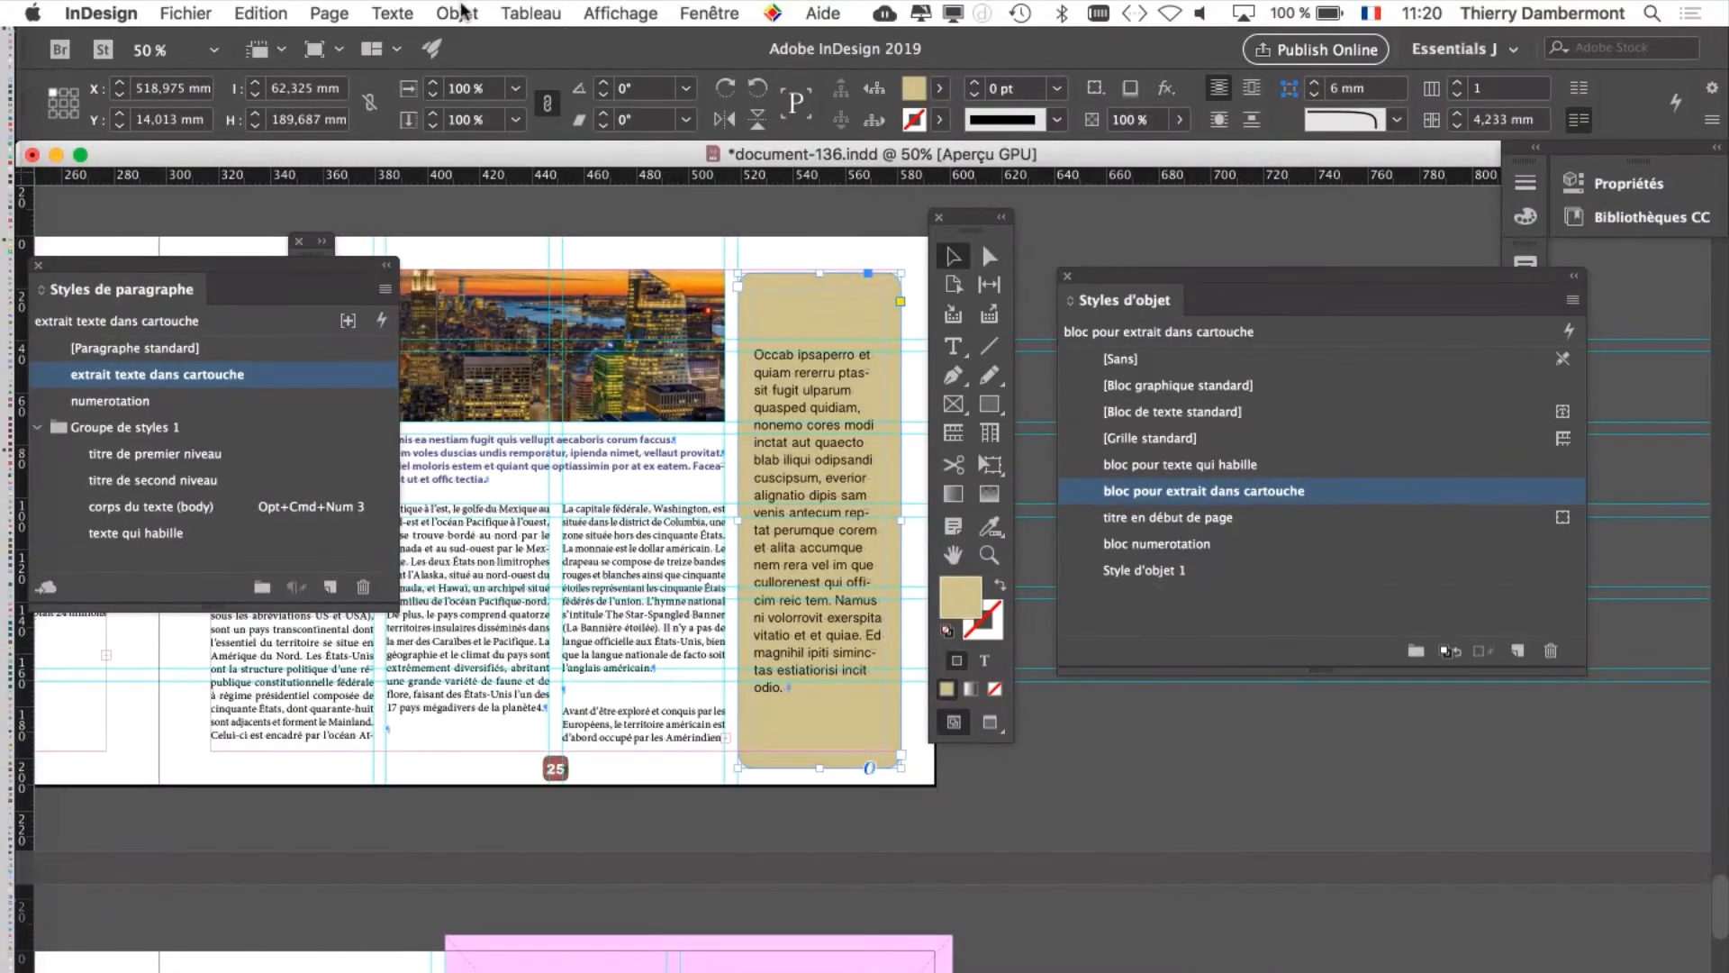
click(457, 13)
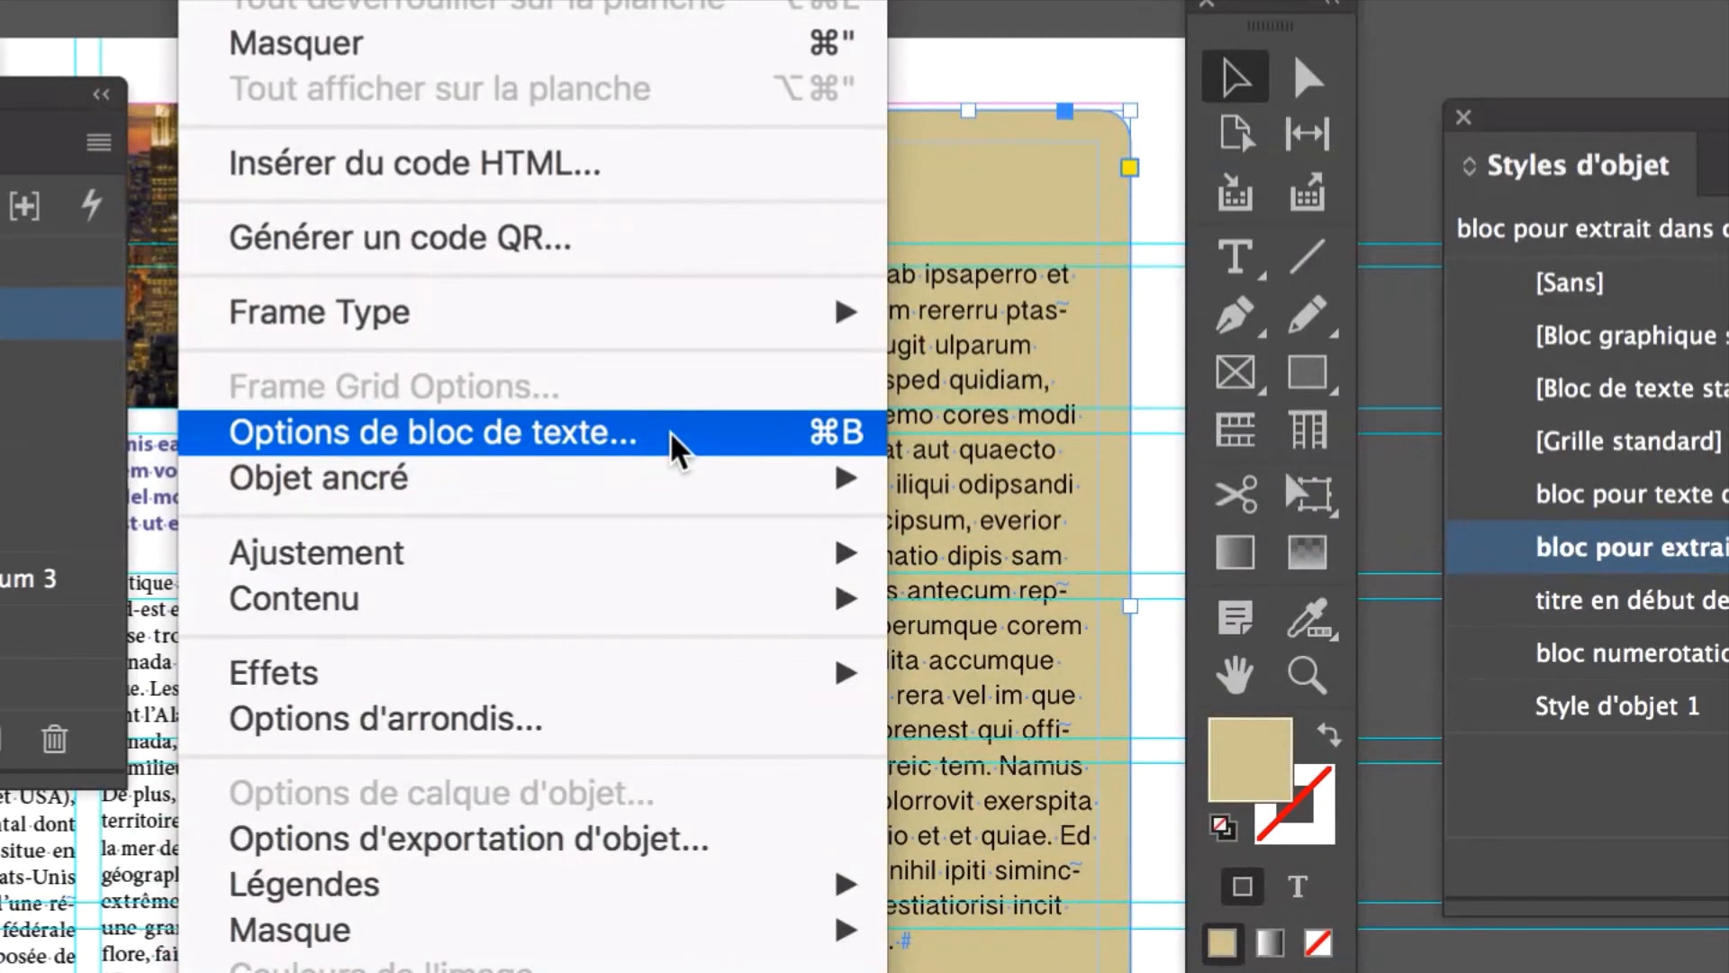
click(671, 435)
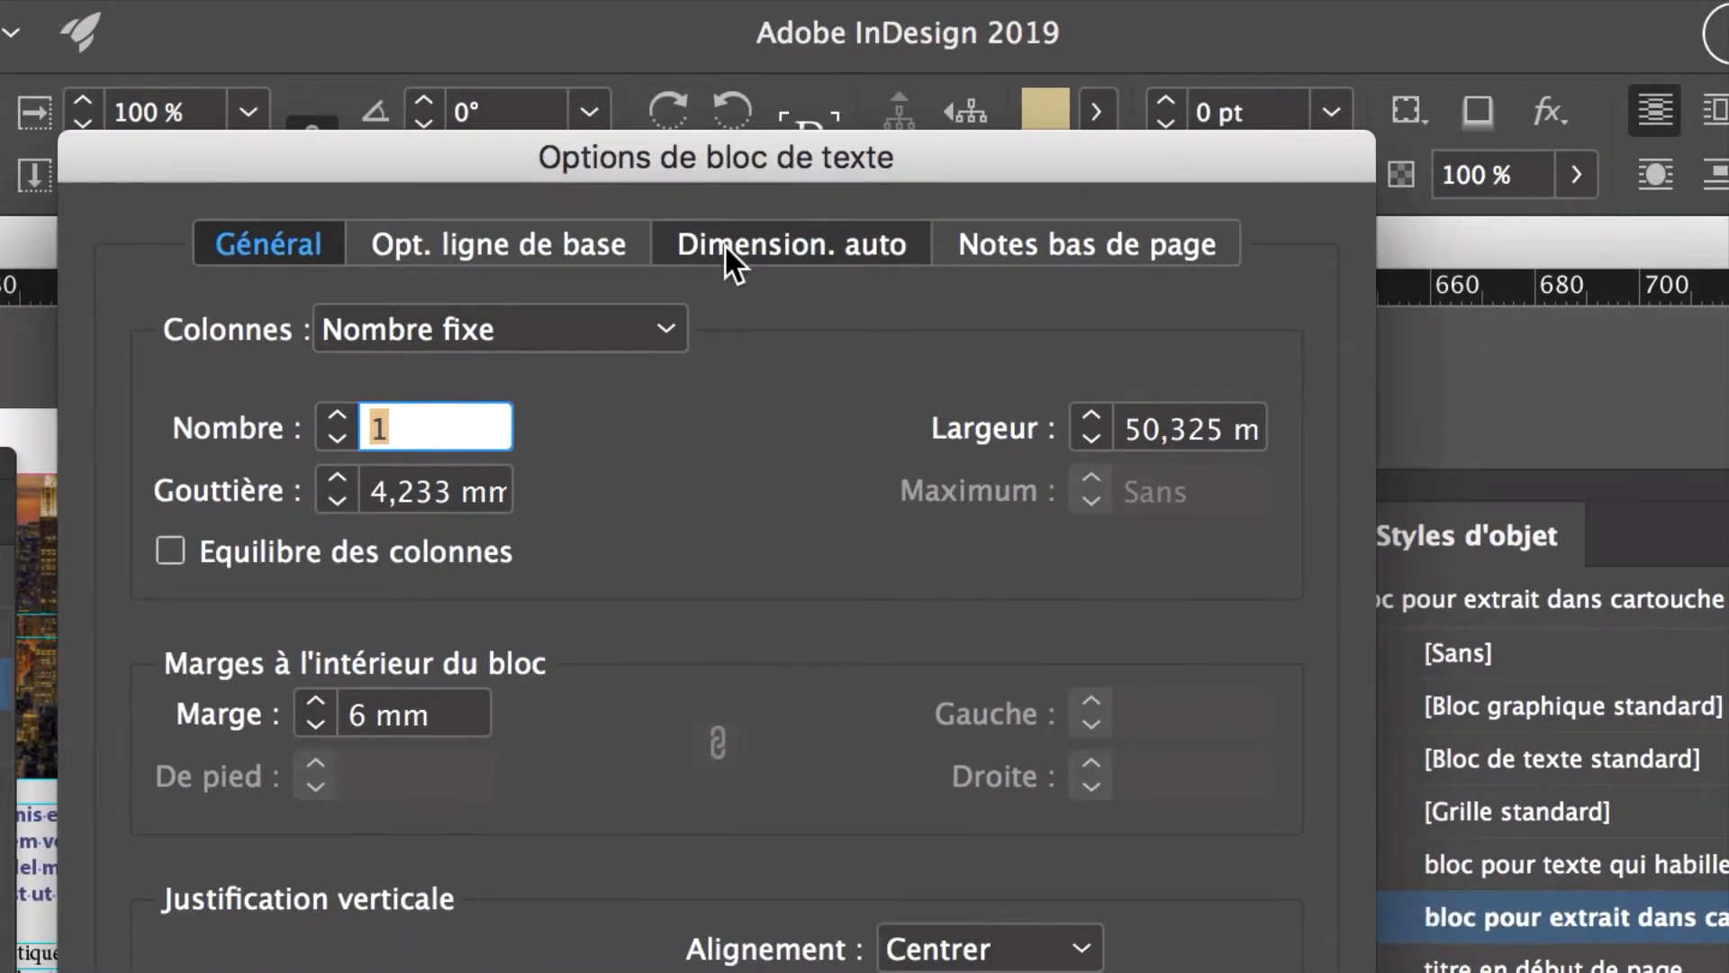
click(727, 245)
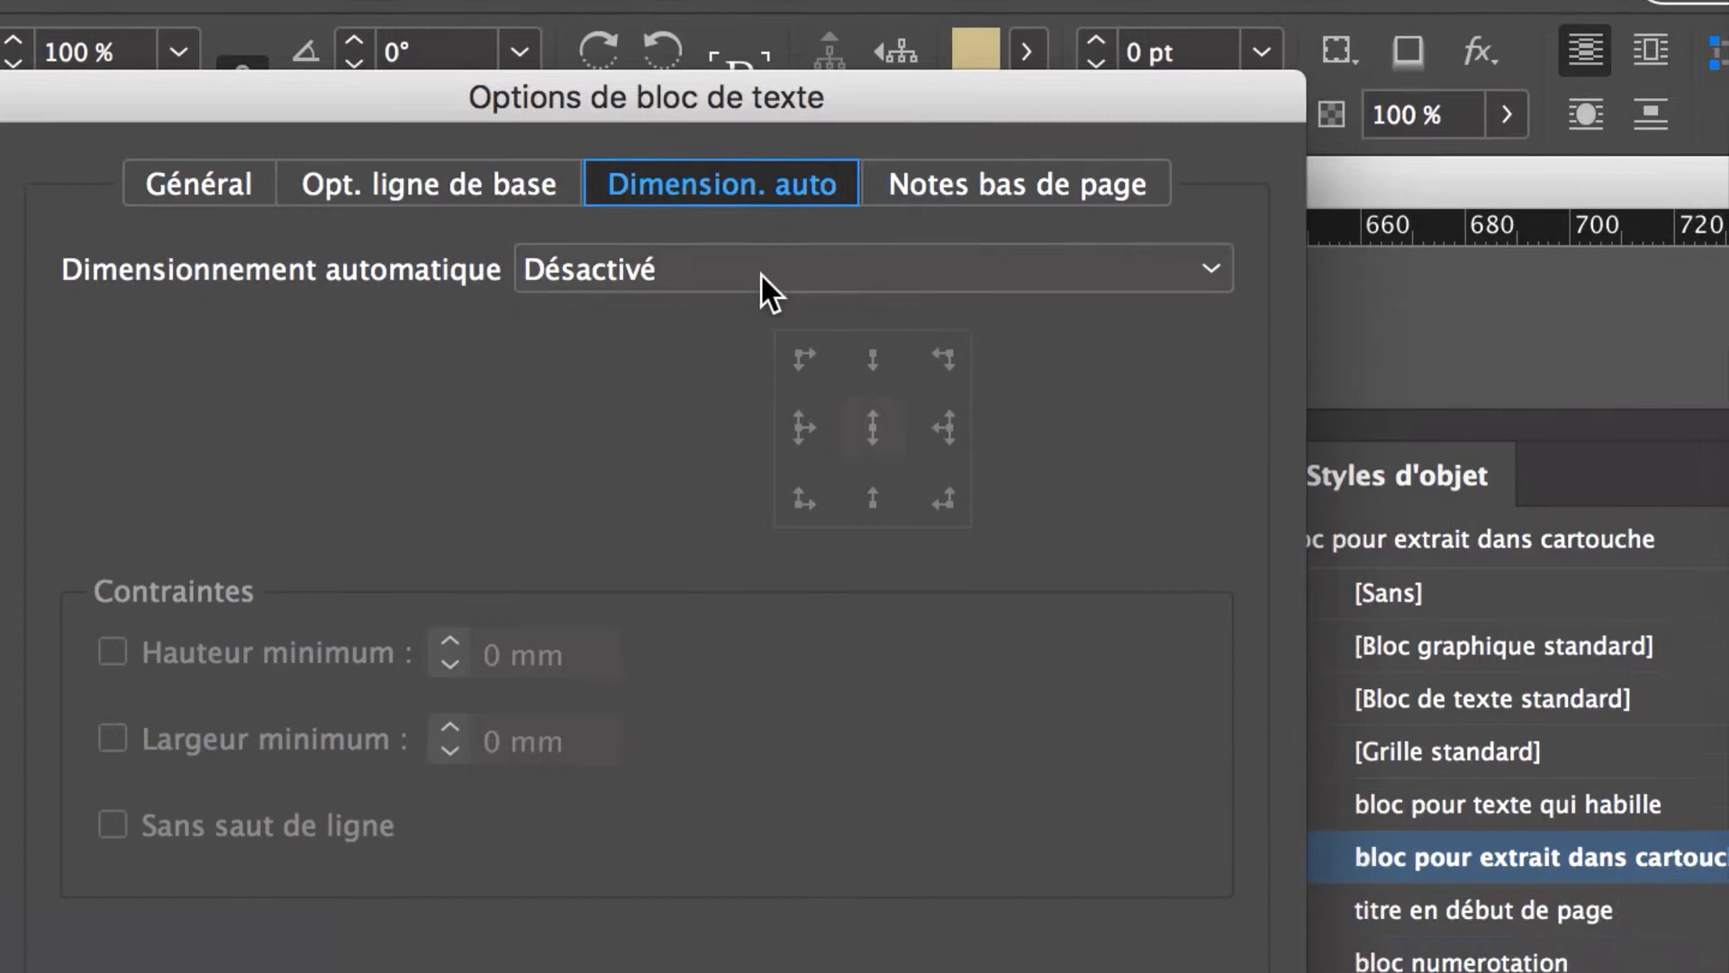
click(822, 333)
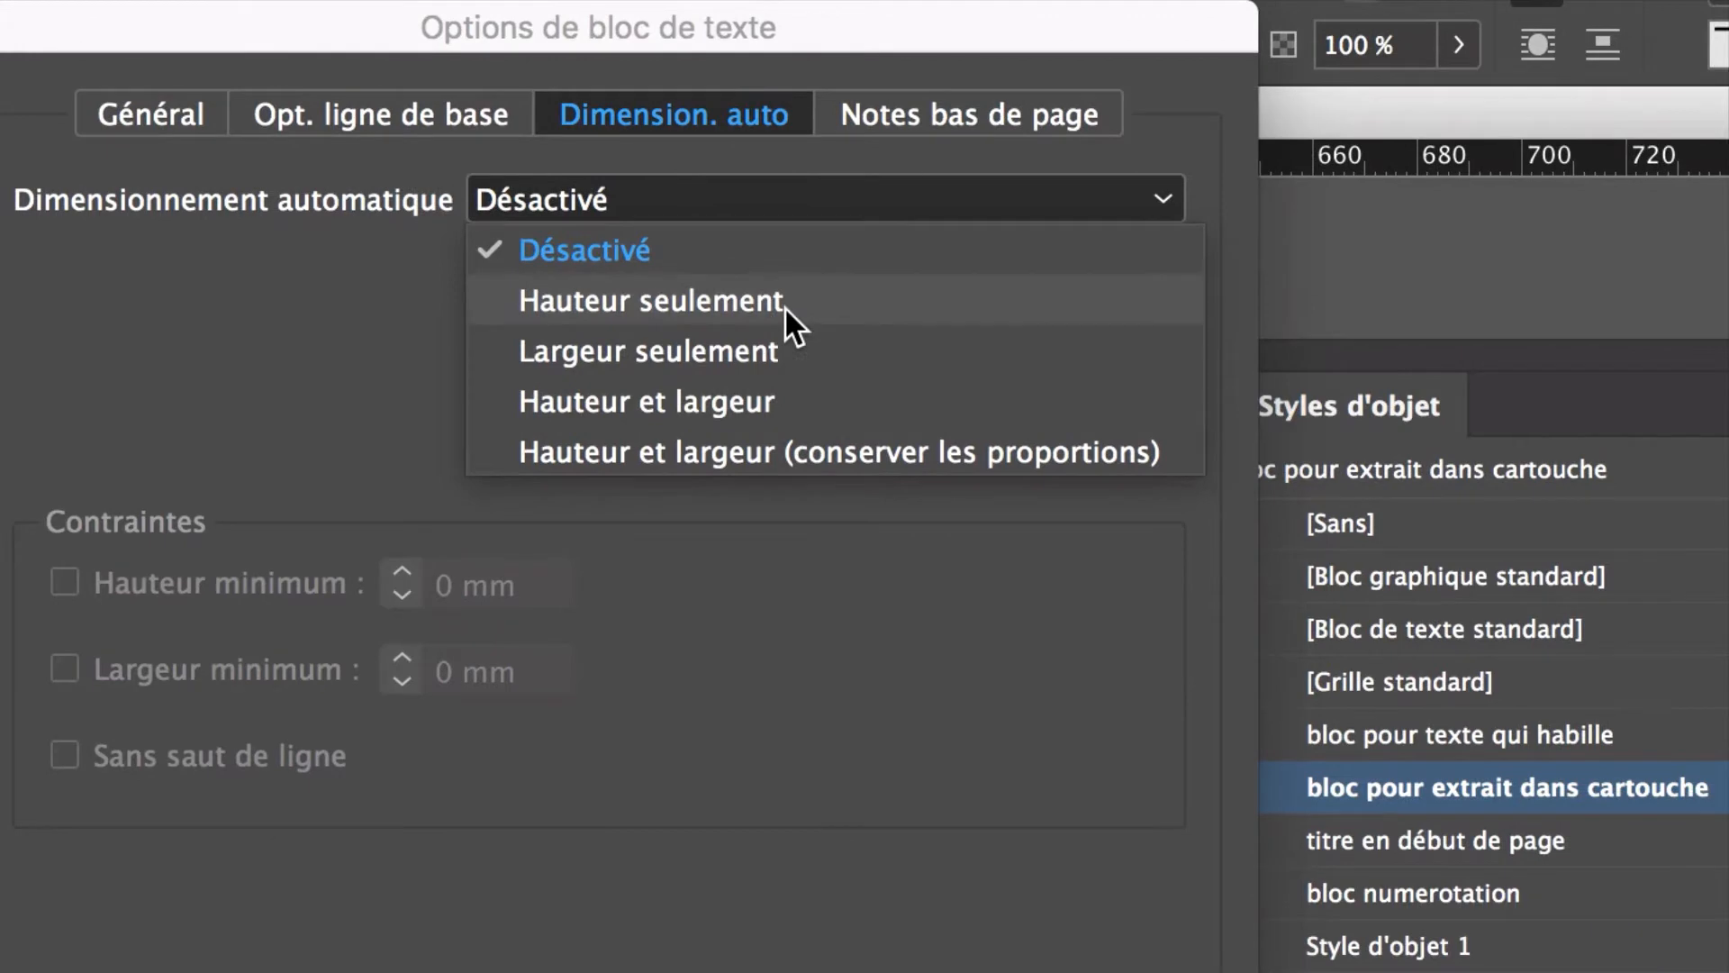
click(785, 307)
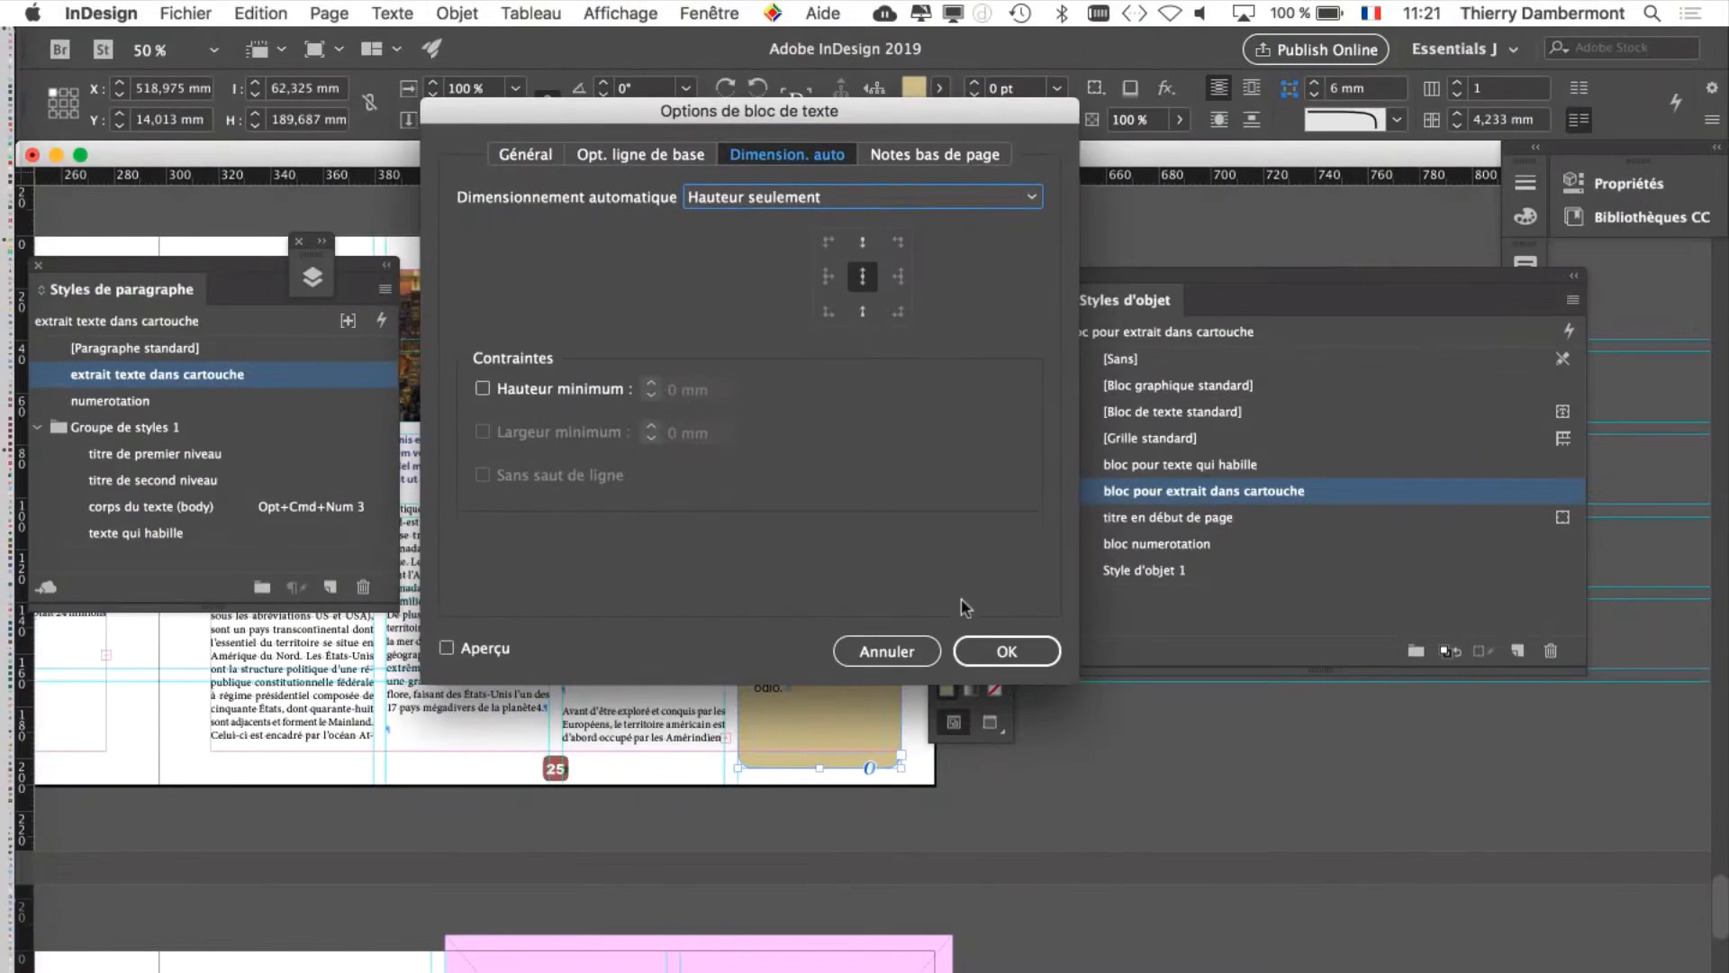
click(1002, 649)
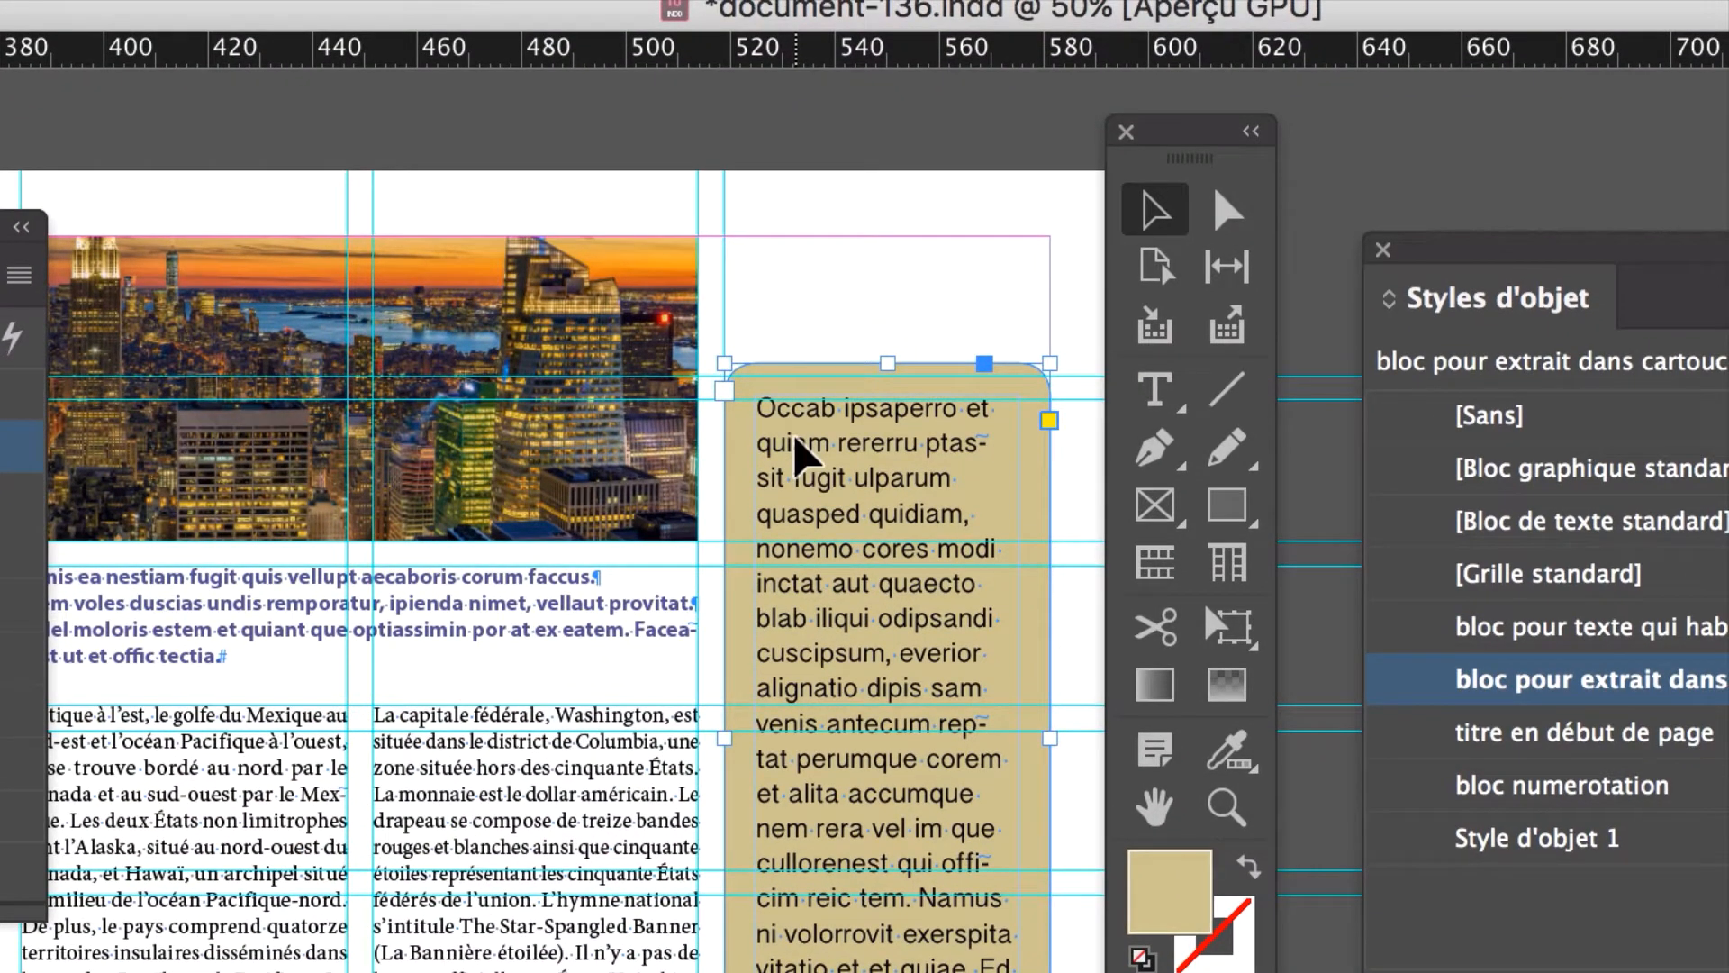
Move the page 25 beige frame up slightly and delete its text from "cores modi" through "perumque"
drag(797, 454, 813, 358)
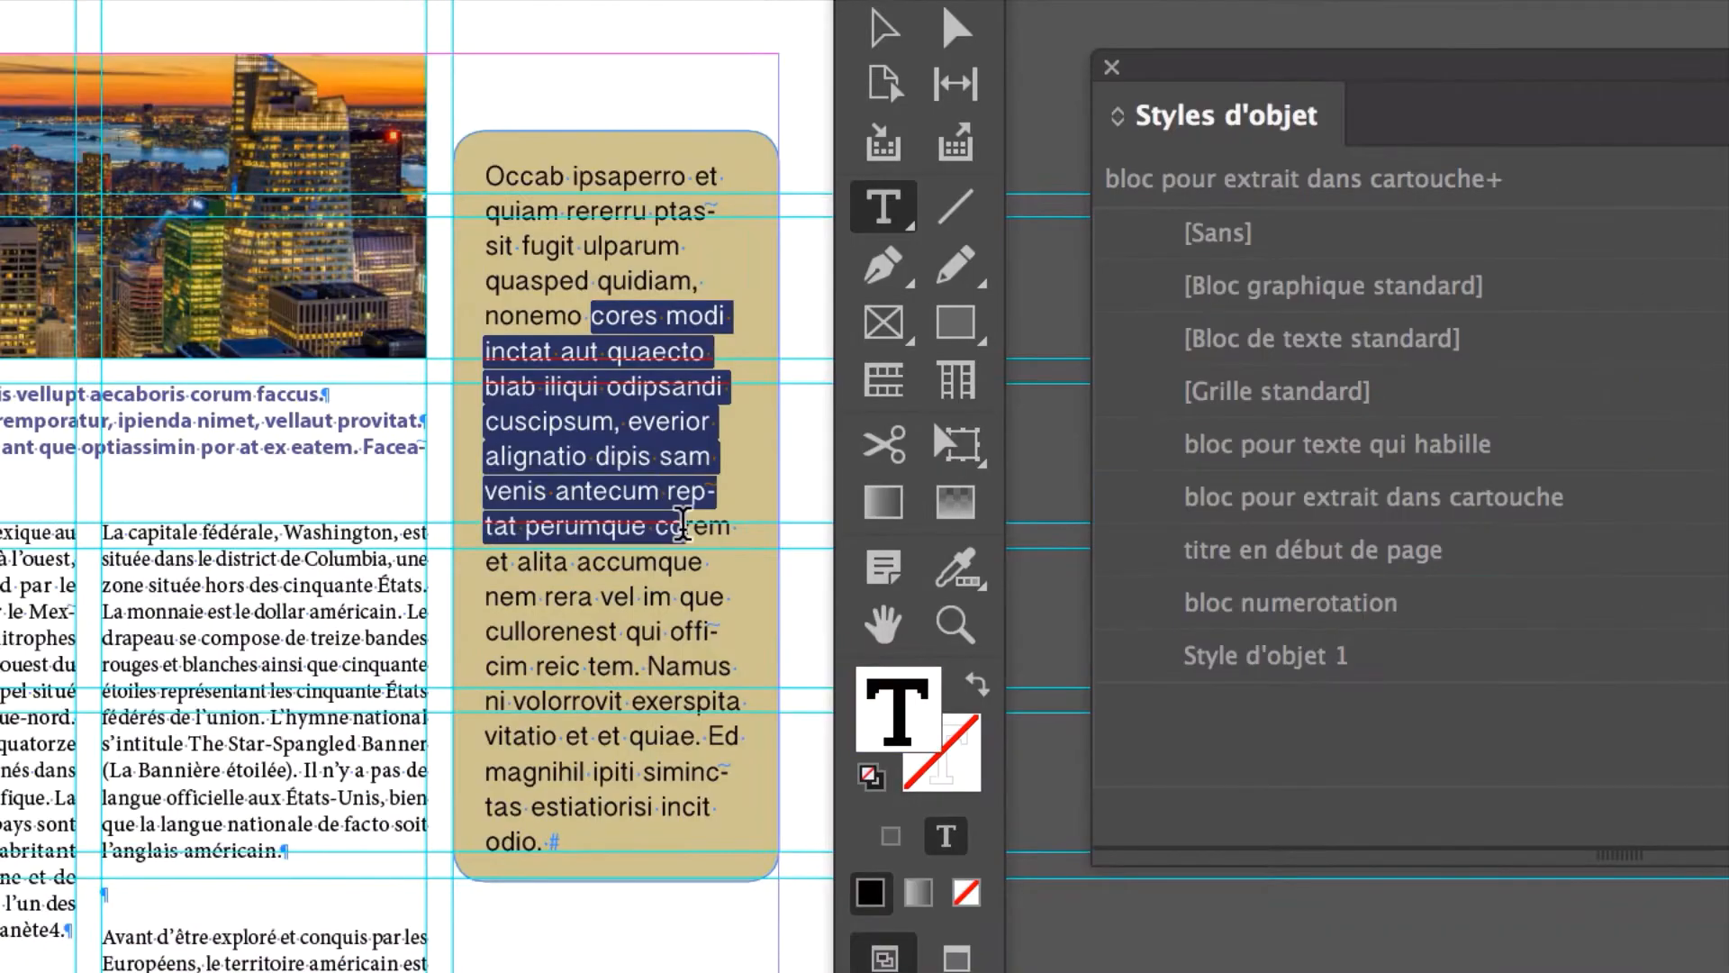
drag(671, 495, 661, 521)
key(BackSpace)
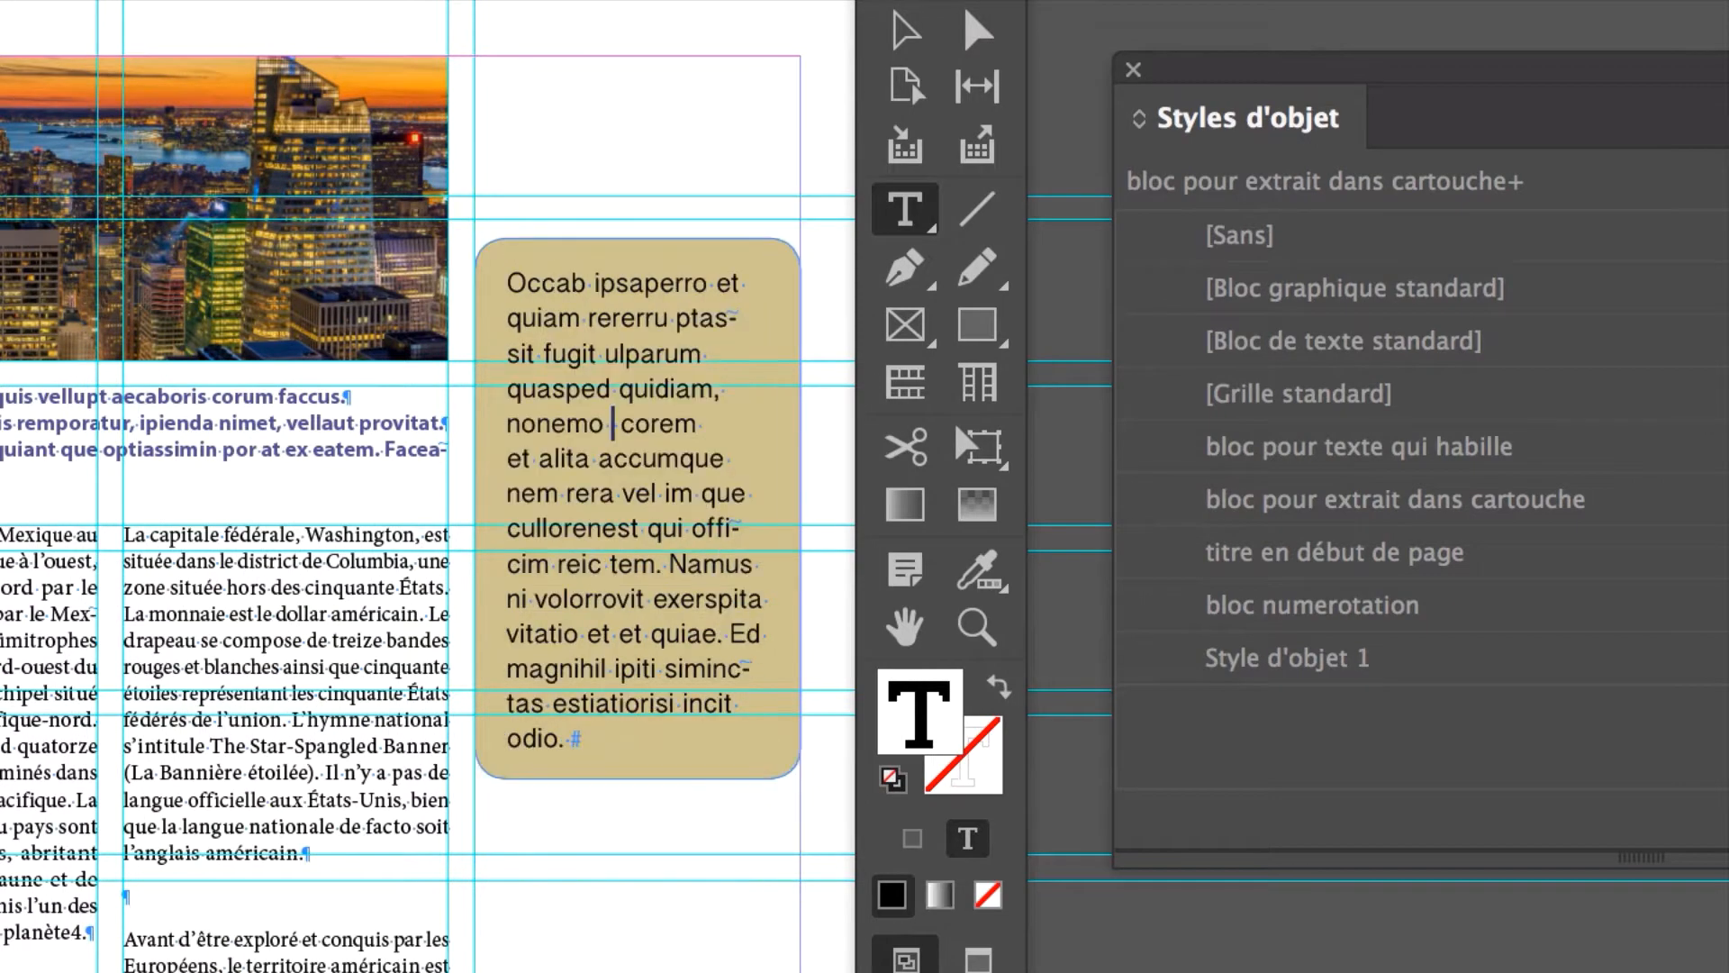
key(BackSpace)
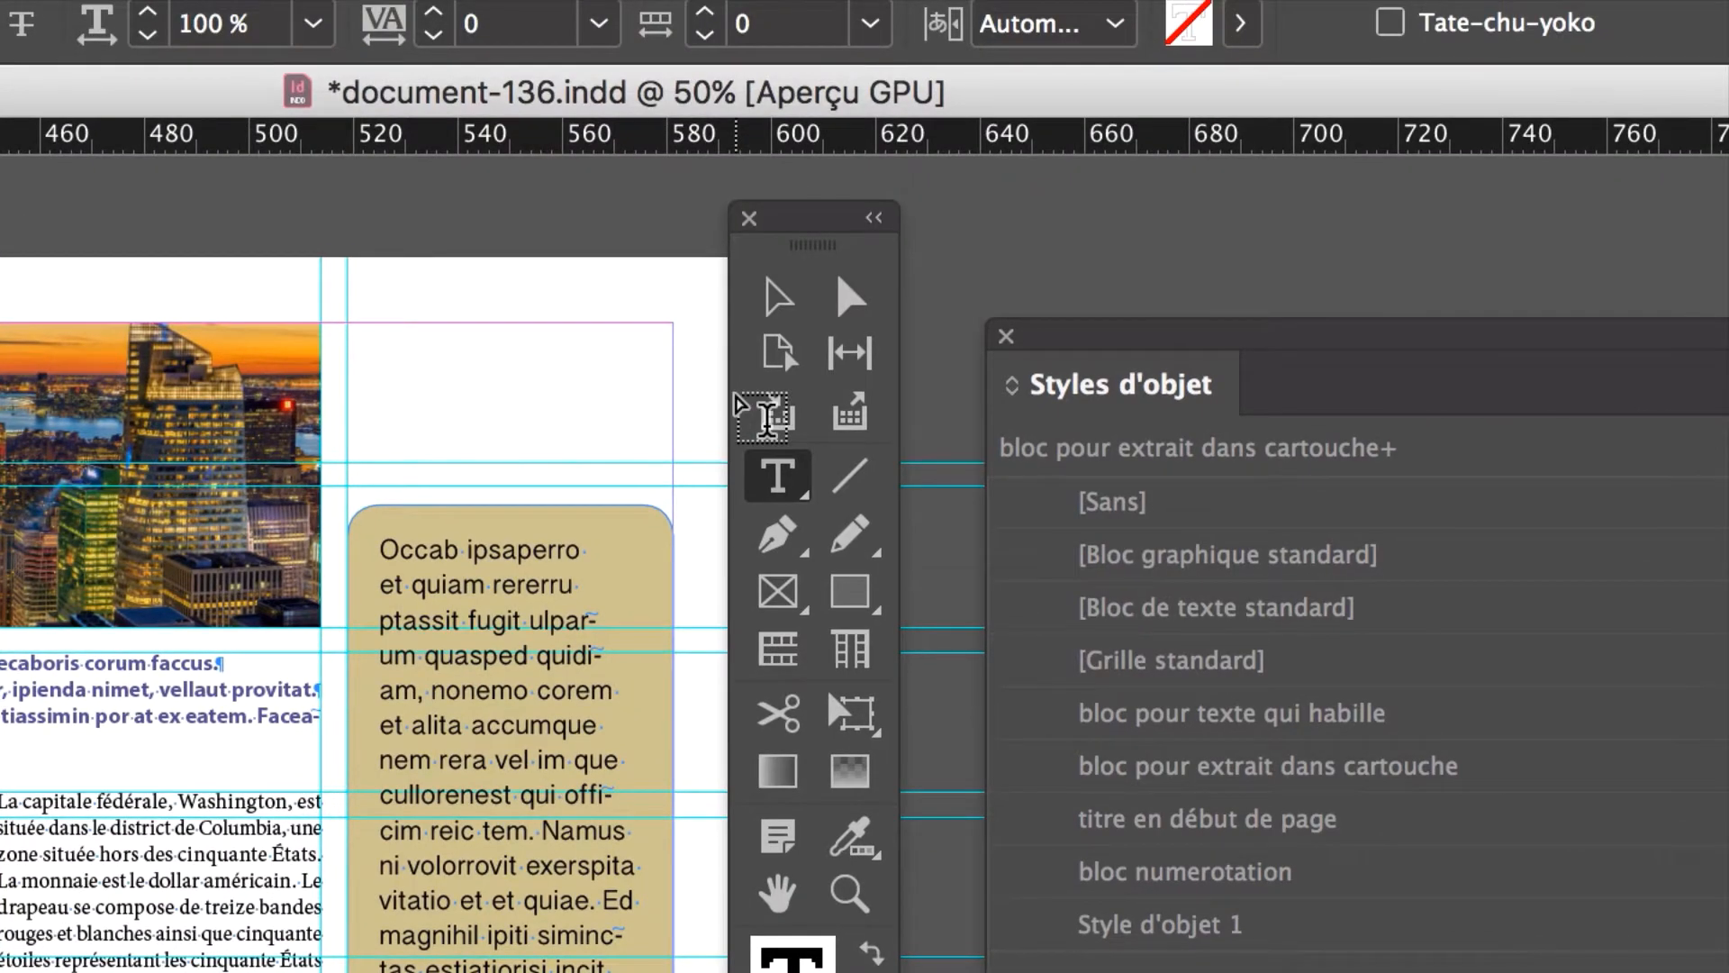
Move the shortened beige frame on page 25 up to the top margin, at X 518,975 mm and Y 12,7 mm
click(778, 297)
drag(506, 547, 507, 537)
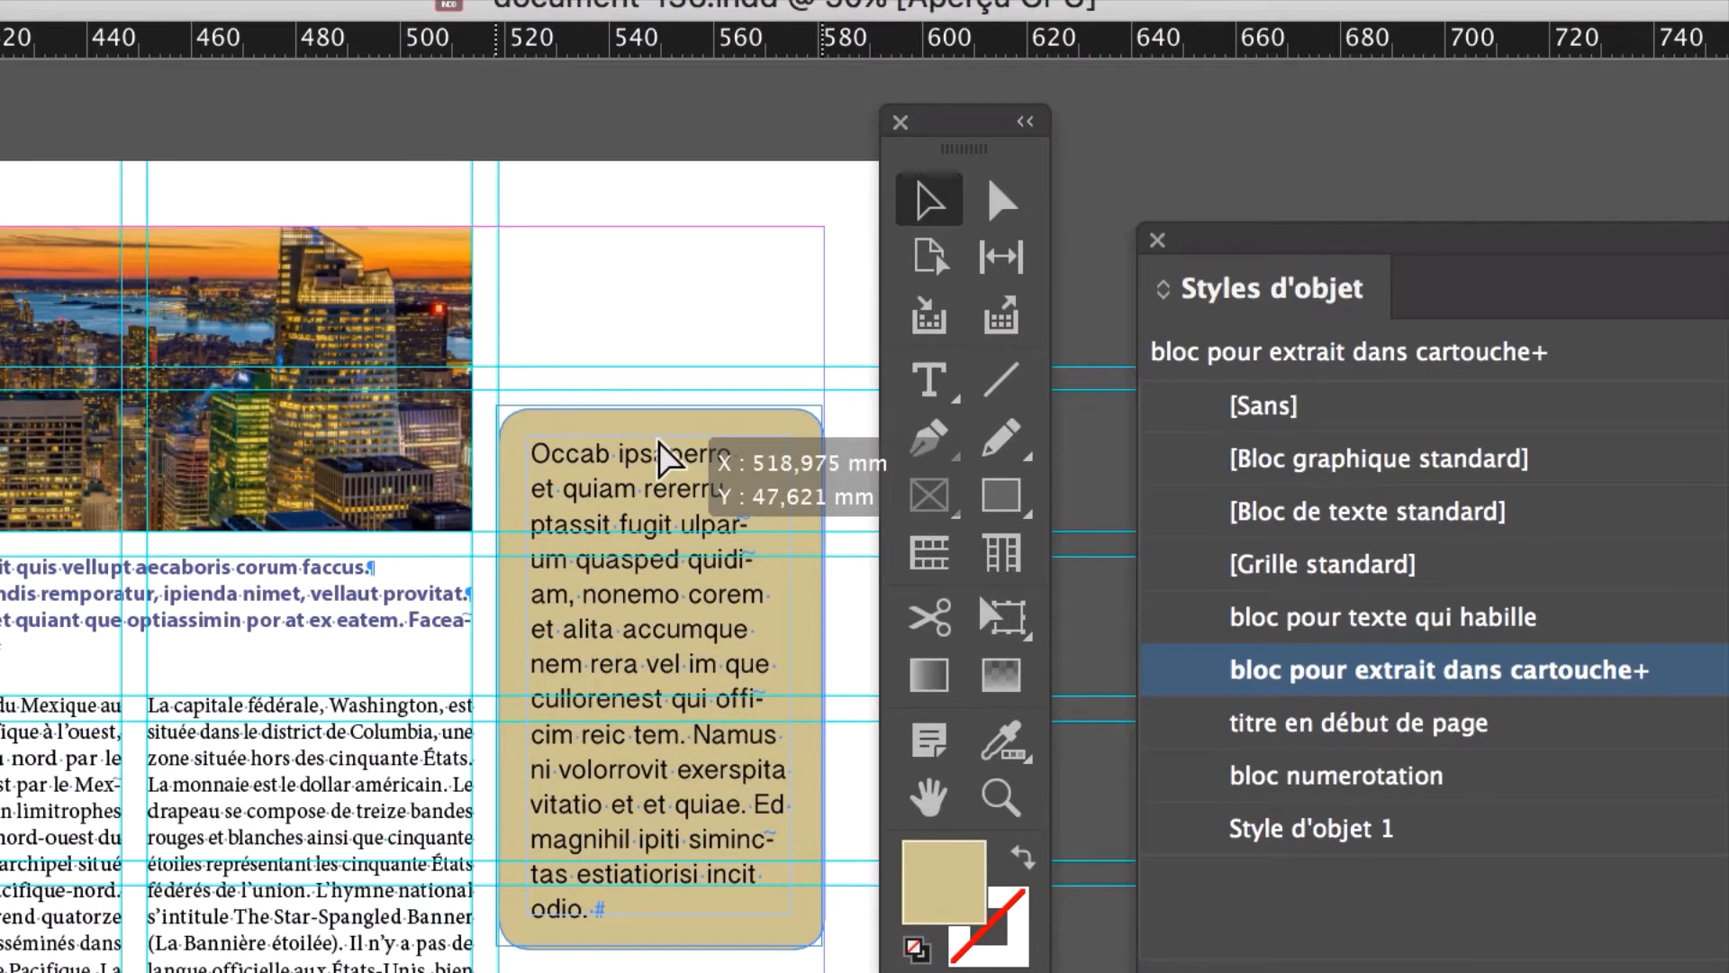
drag(664, 455, 668, 305)
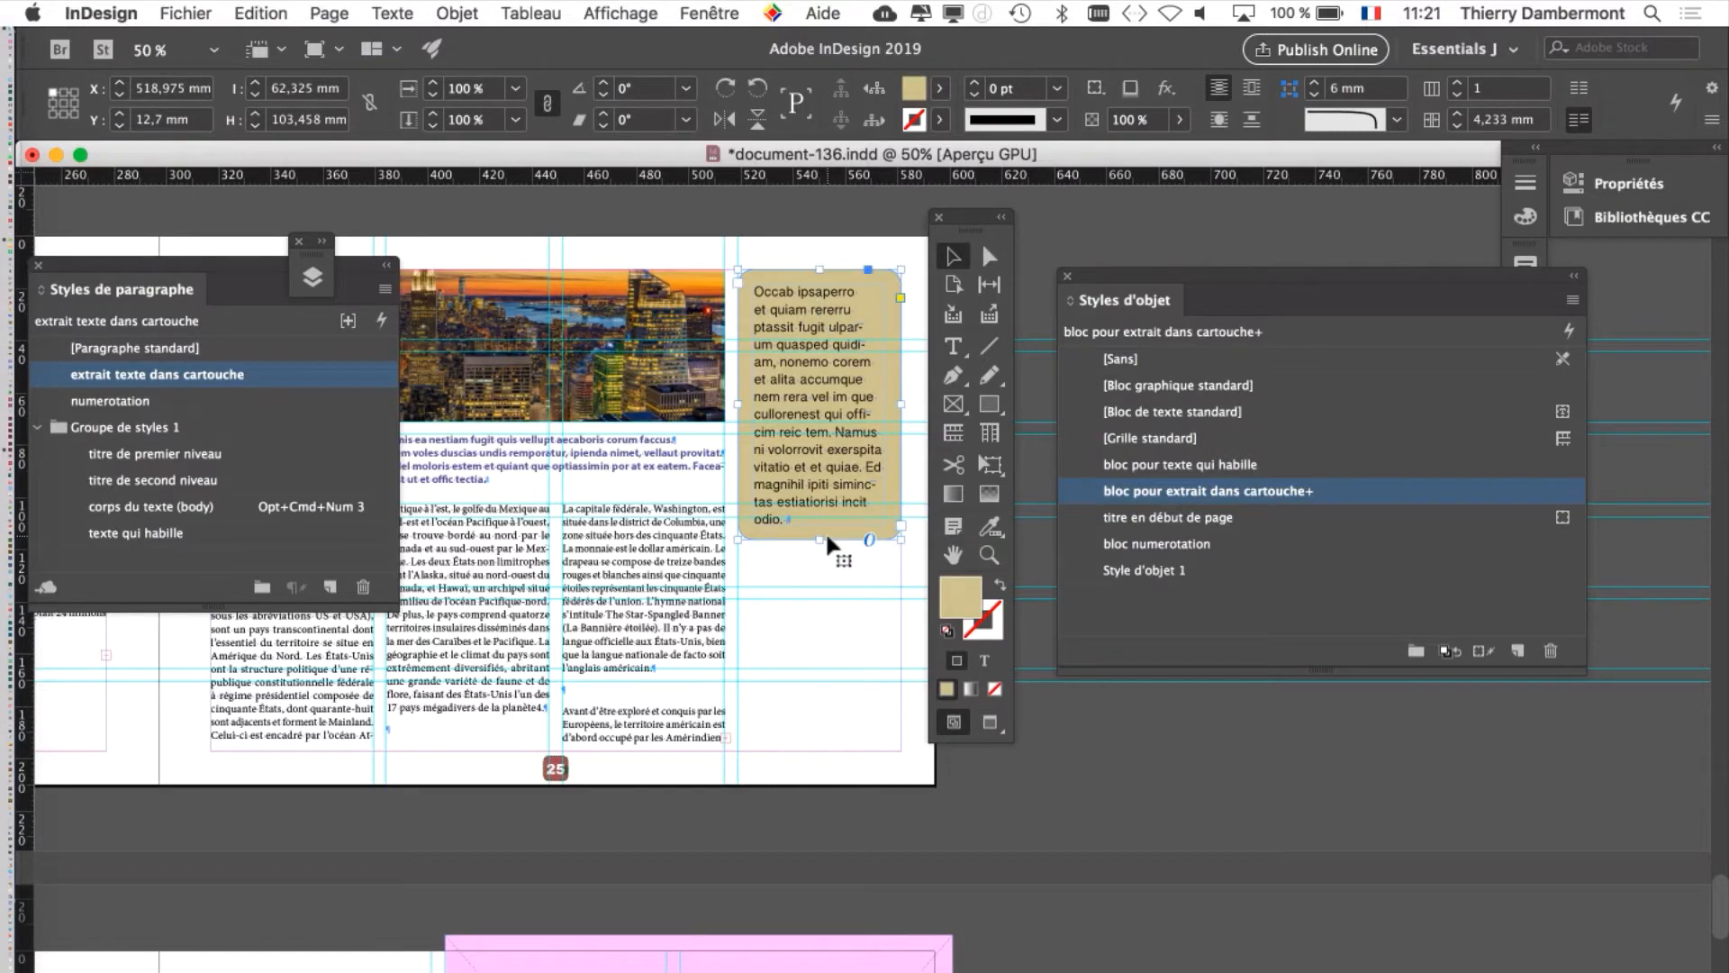
Redefine the object style "bloc pour extrait dans cartouche" from the selected page 25 frame
drag(982, 241, 491, 256)
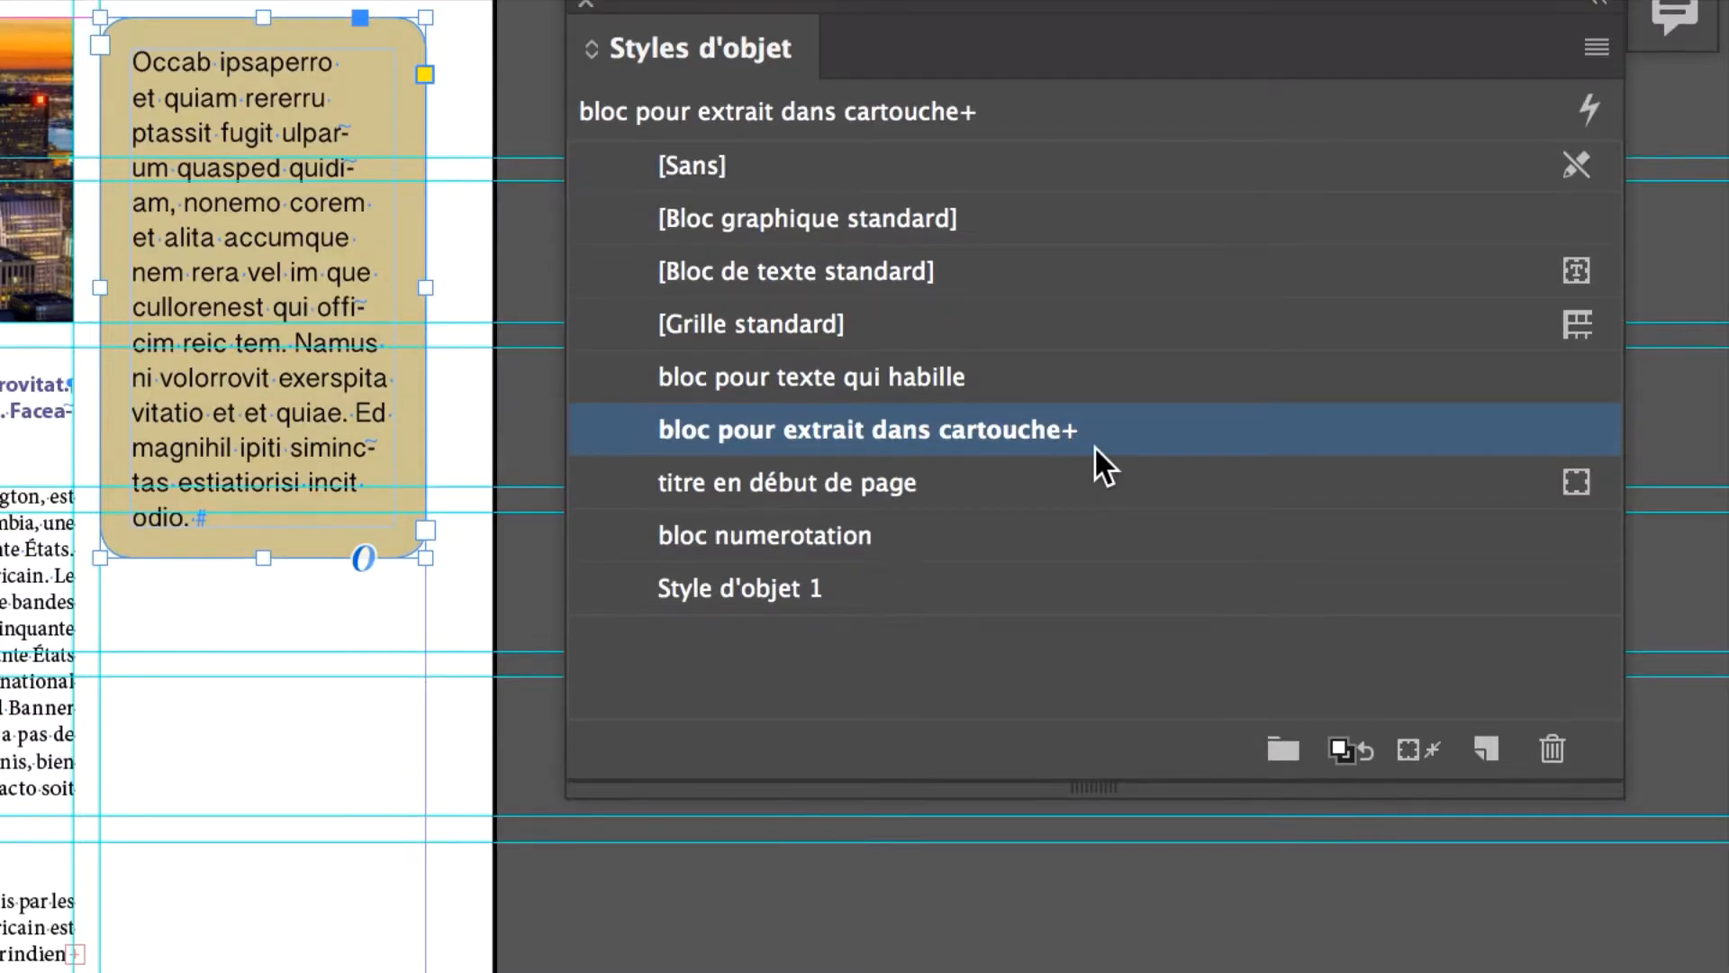
mouse_move(1653, 587)
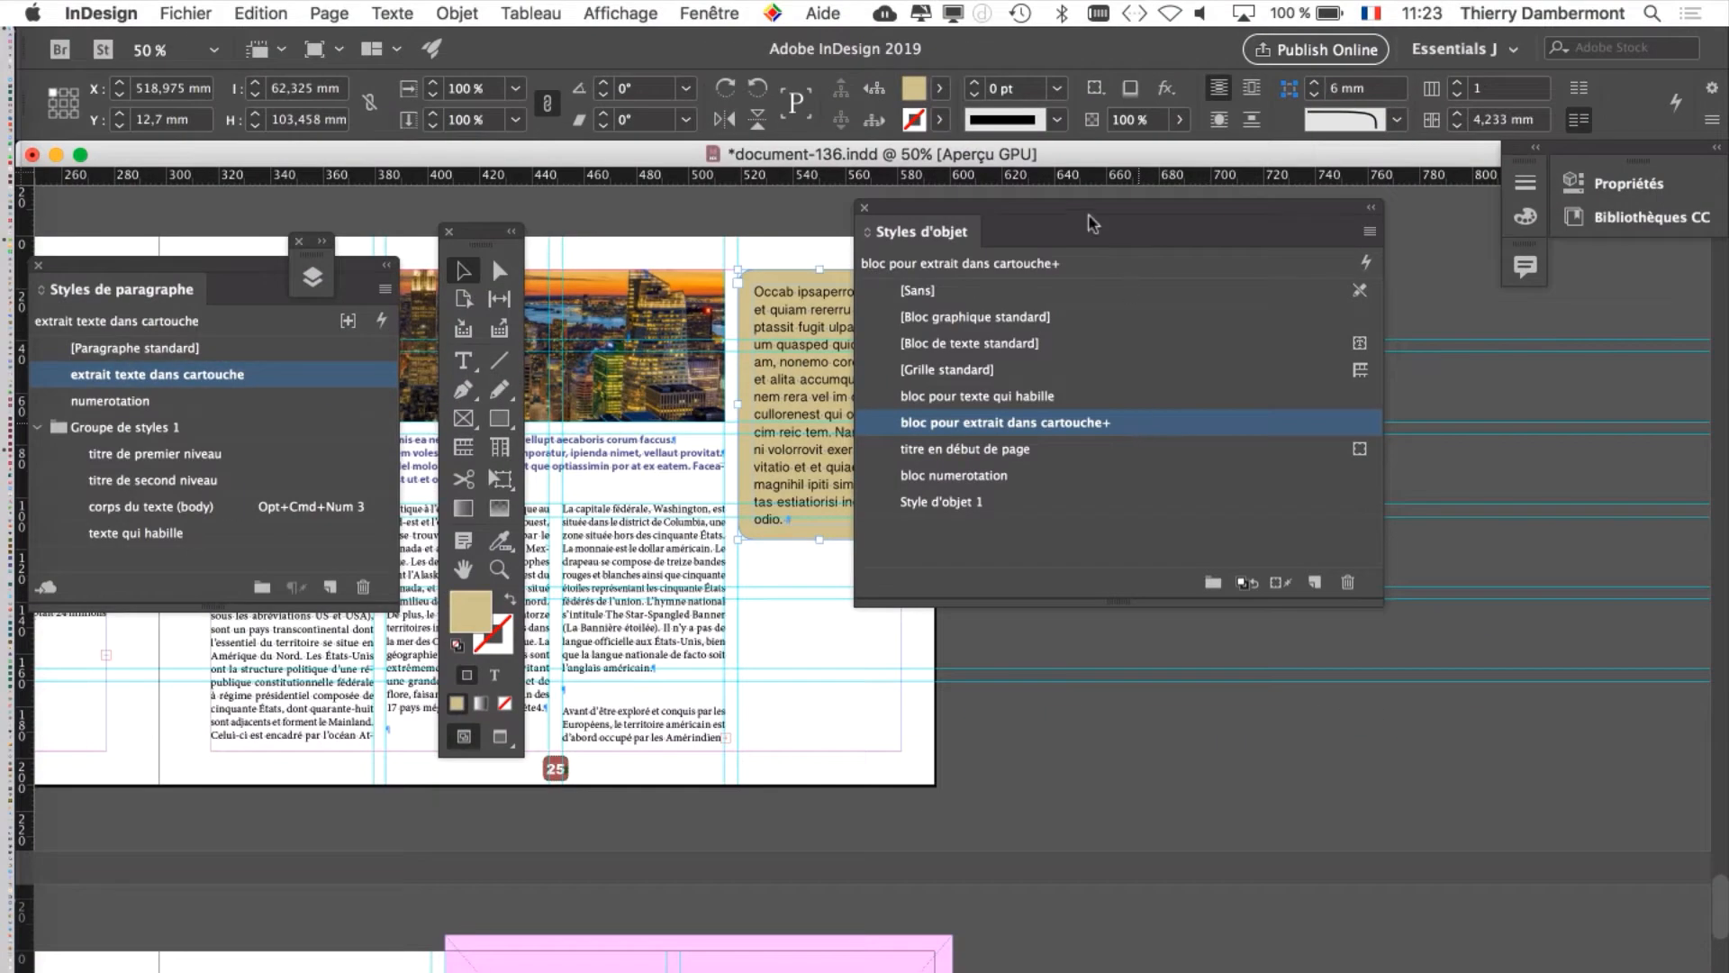
drag(1071, 212, 1140, 277)
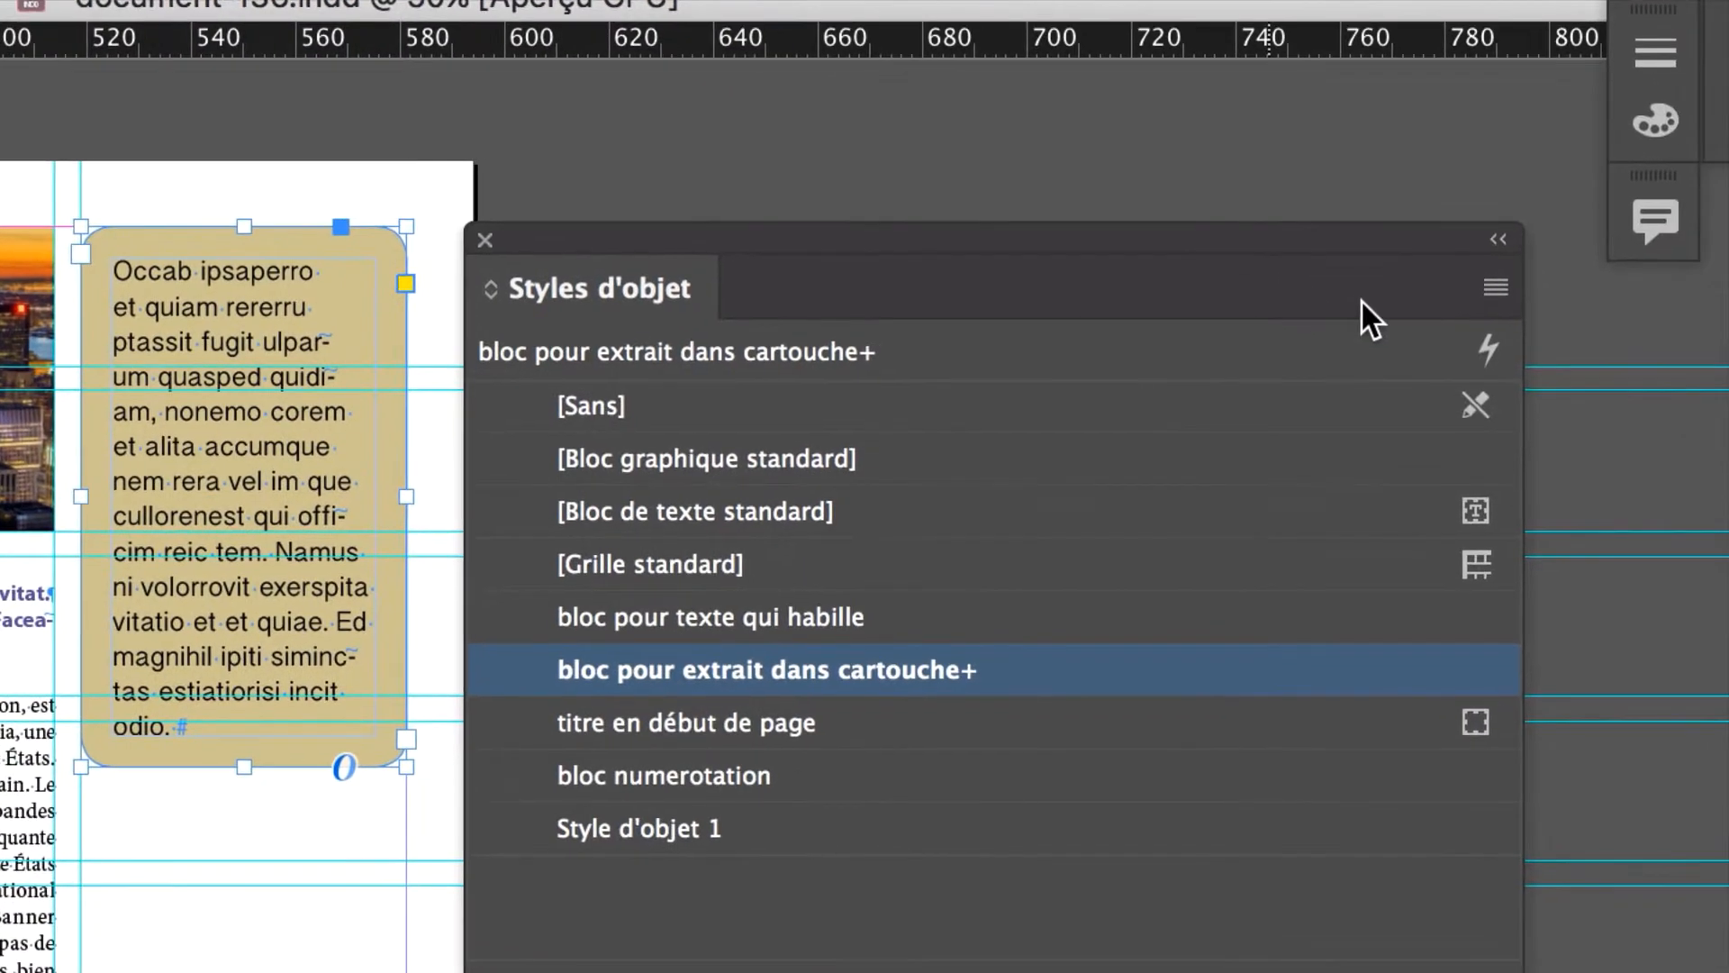
click(1493, 288)
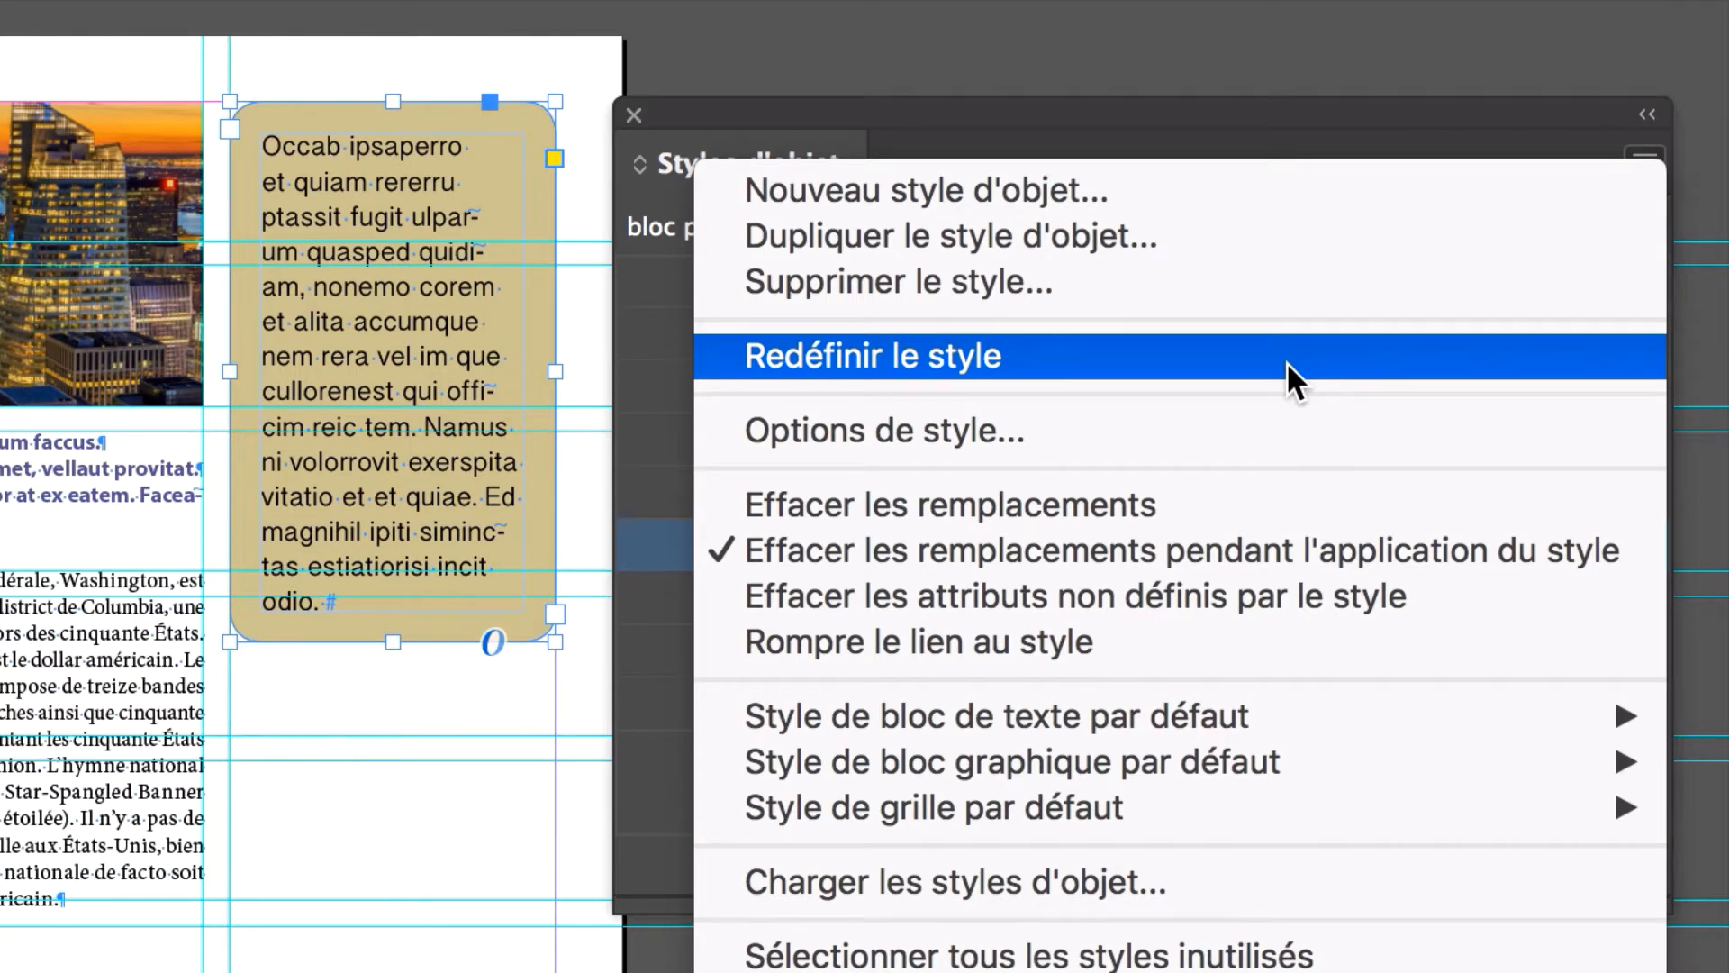
click(1287, 360)
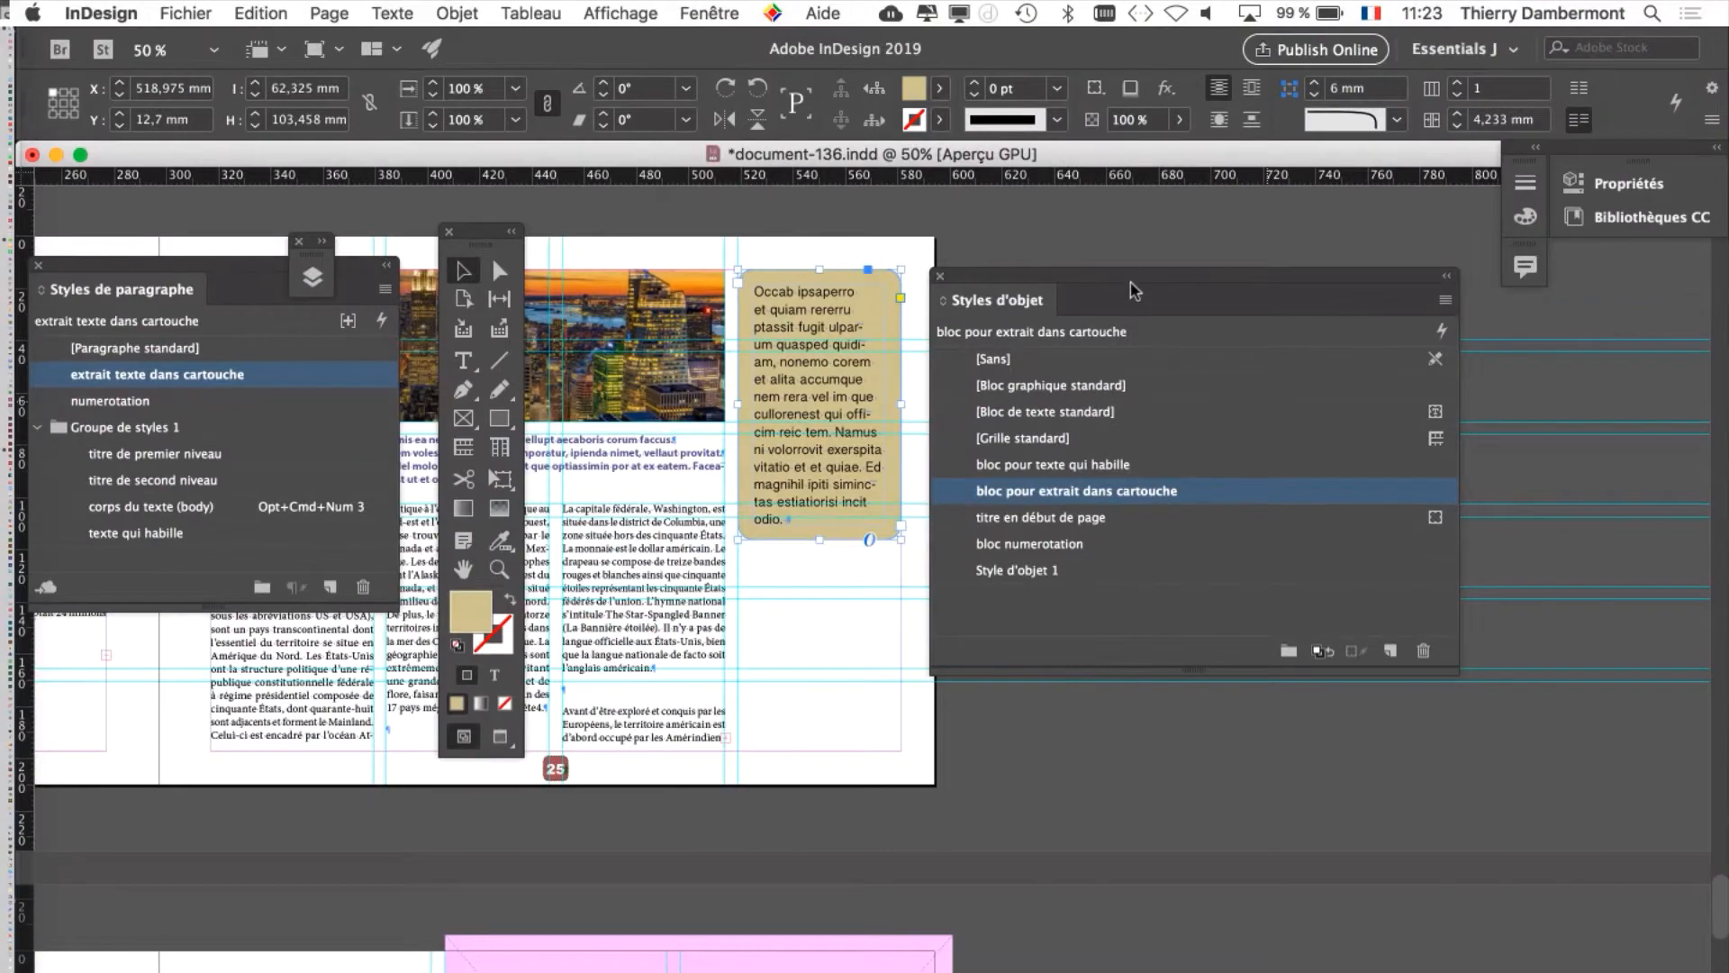
On page 17, move the beige frame up to the top margin at Y 12,7 mm and try to stretch its lower edge
drag(1075, 135, 1127, 36)
drag(1155, 241, 1175, 236)
scroll(673, 704, up, 10)
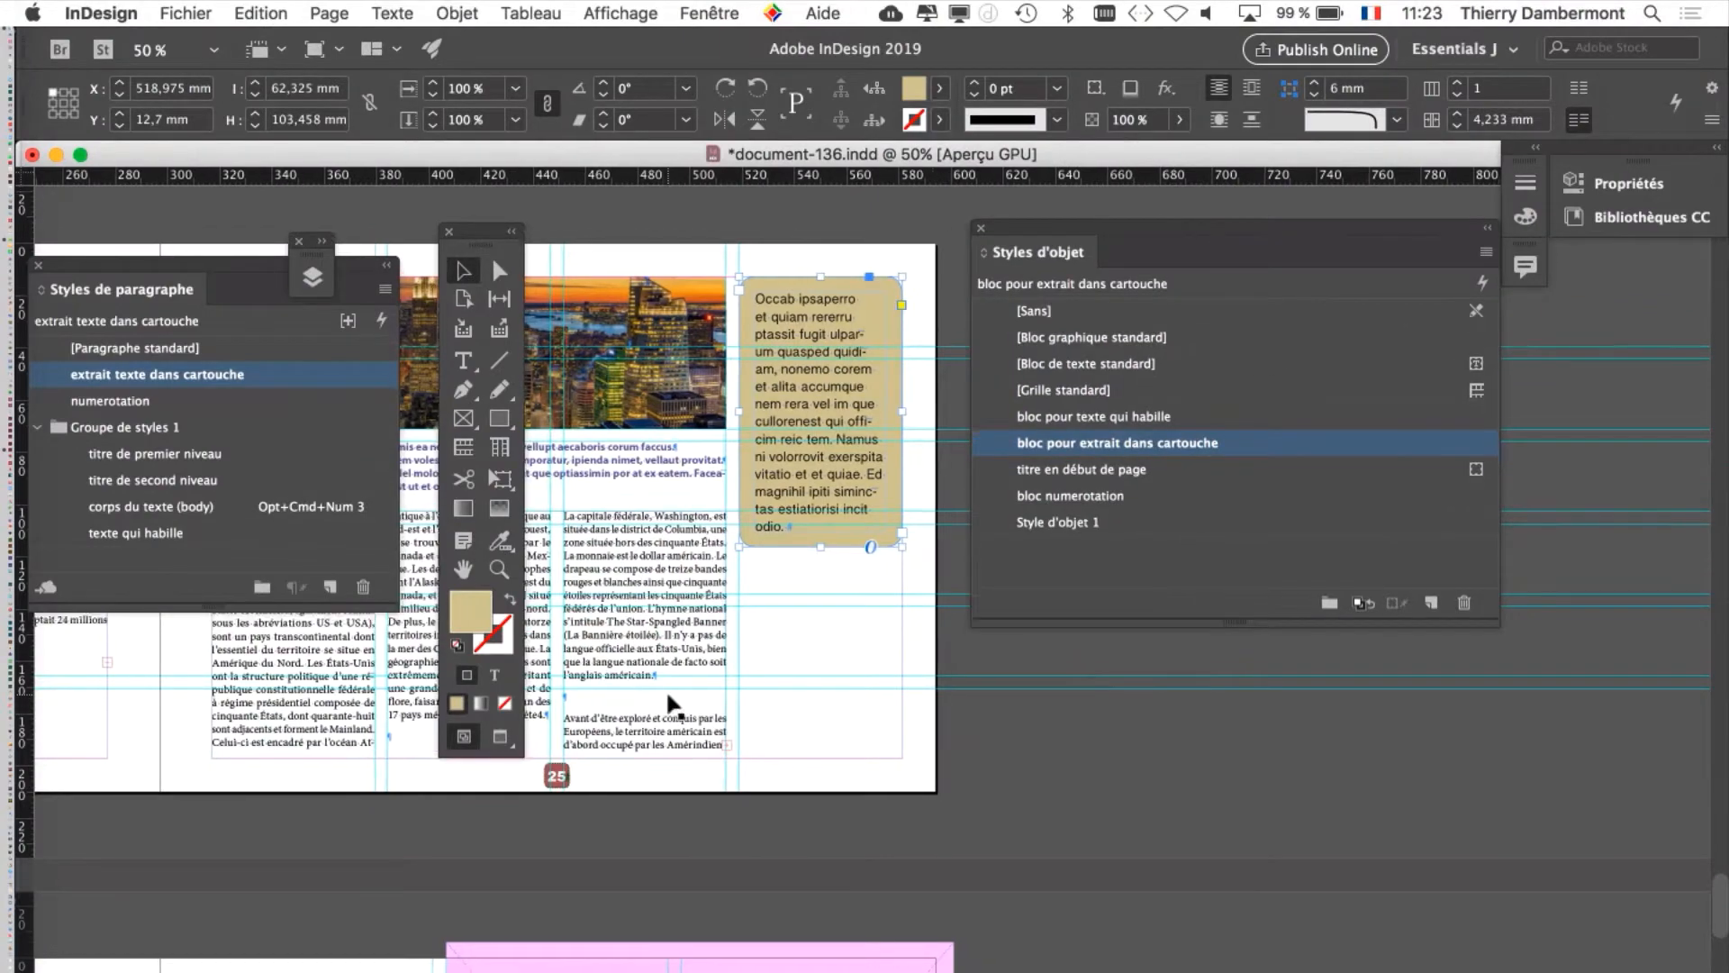
scroll(668, 704, up, 15)
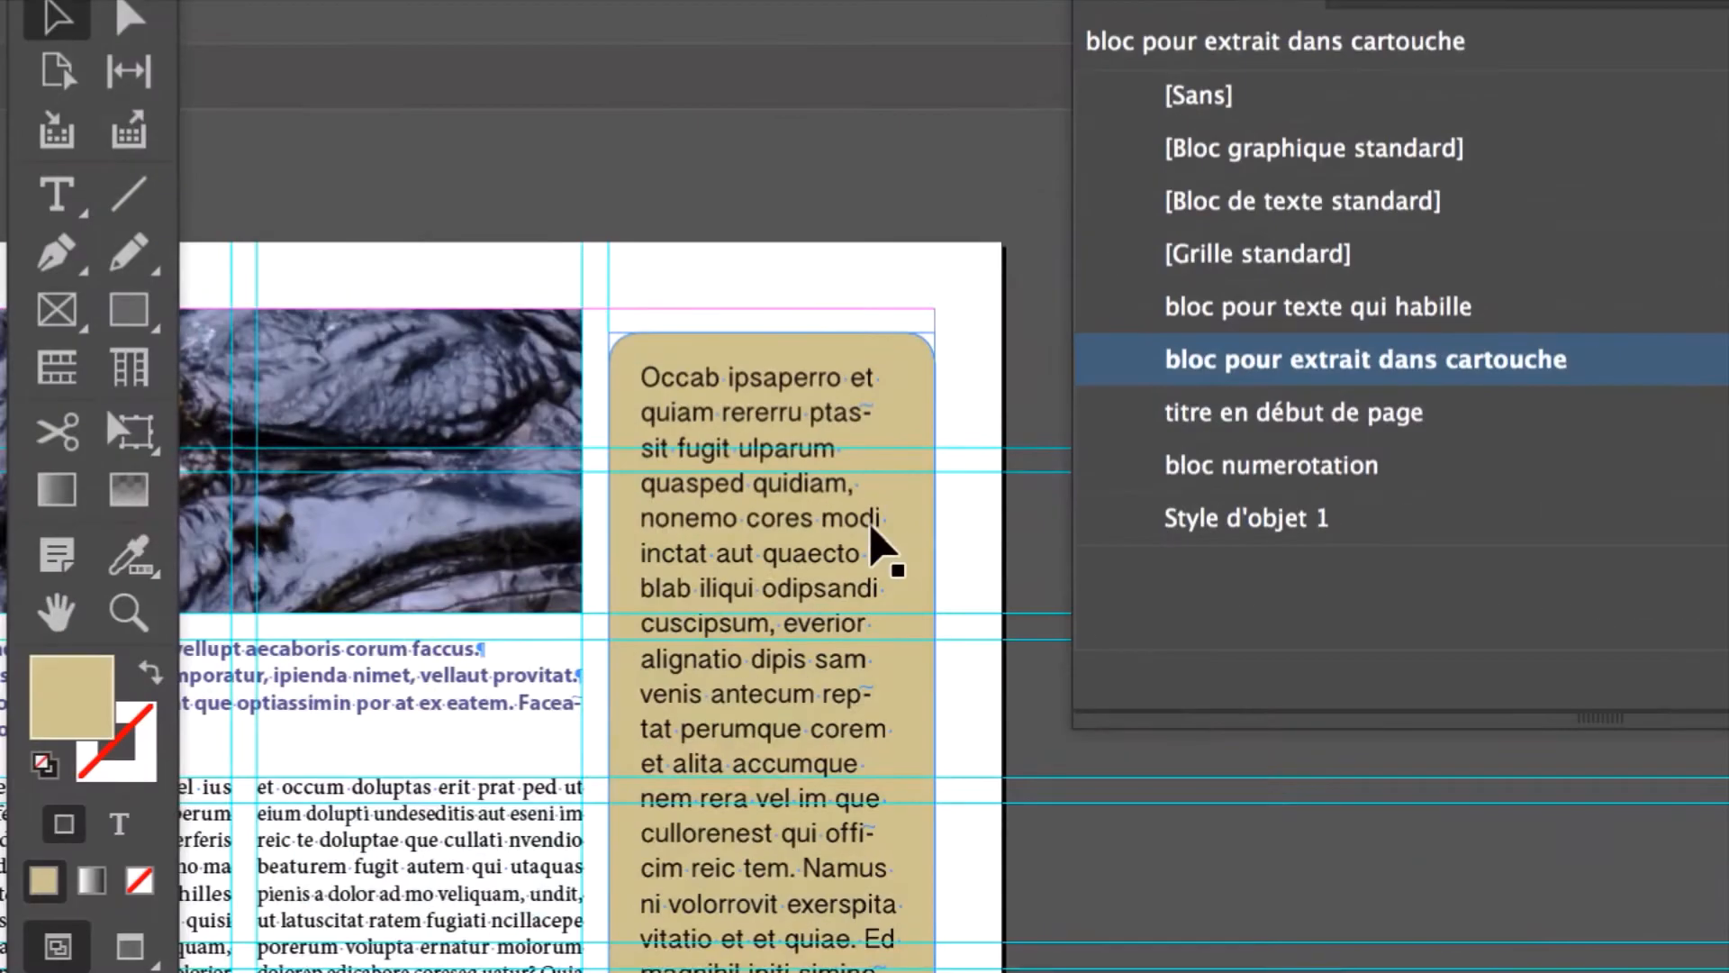
click(870, 526)
drag(870, 526, 870, 503)
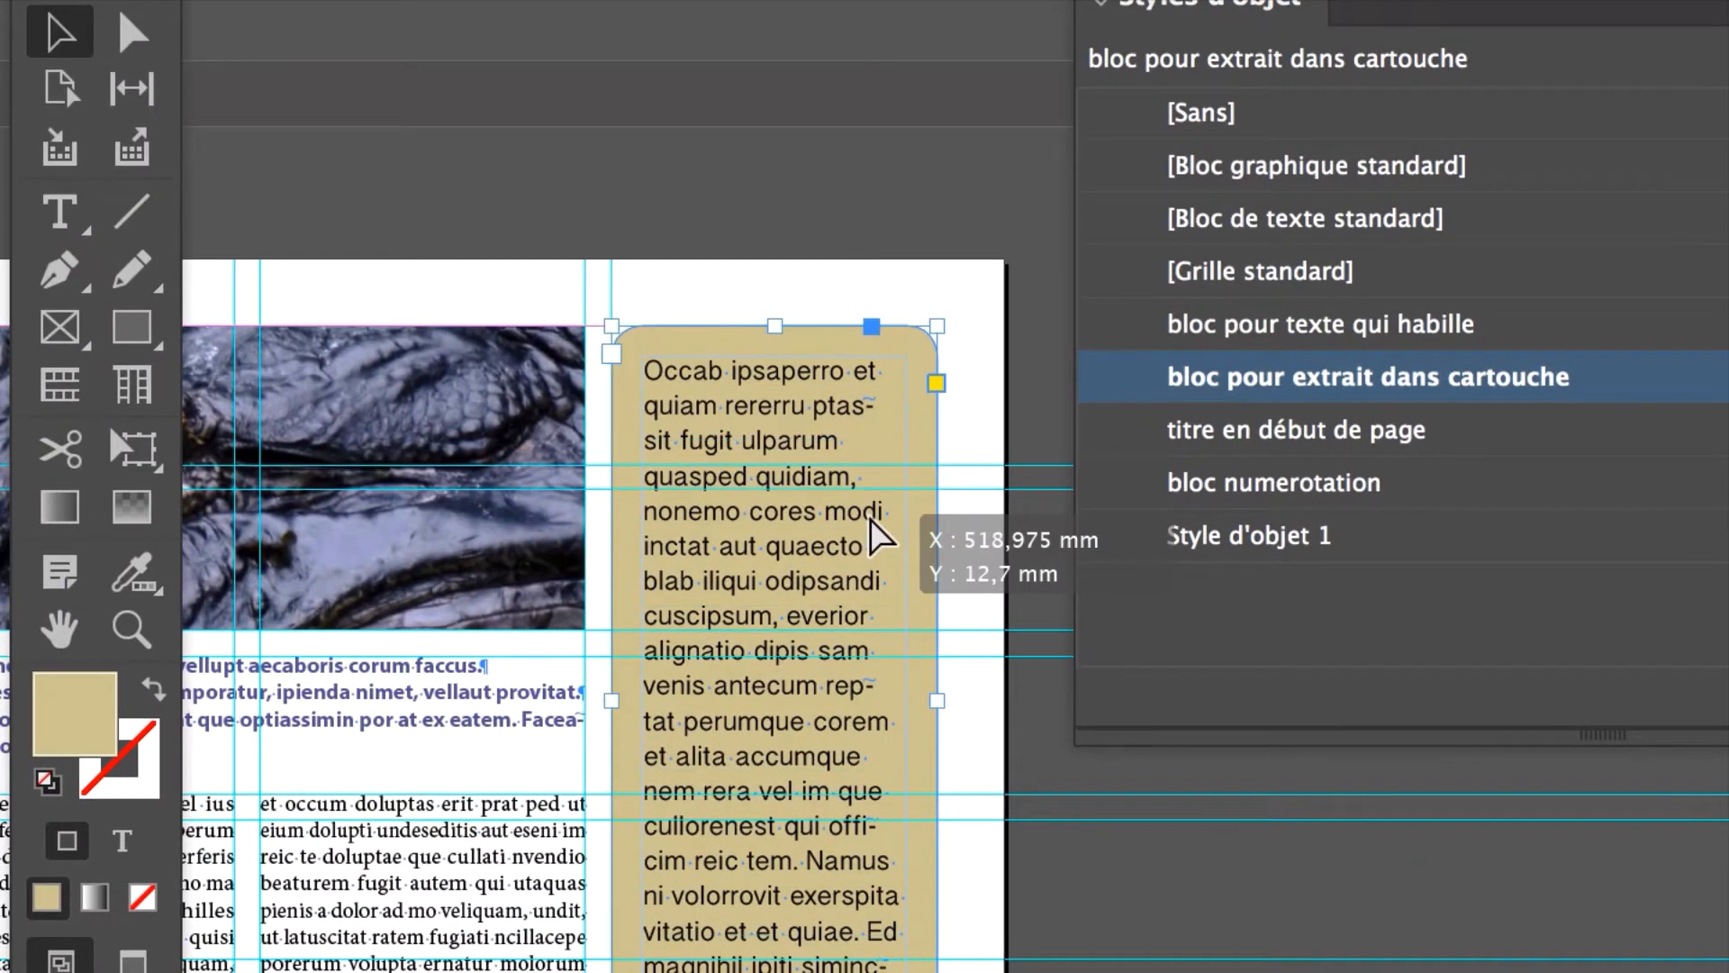
drag(840, 702, 855, 862)
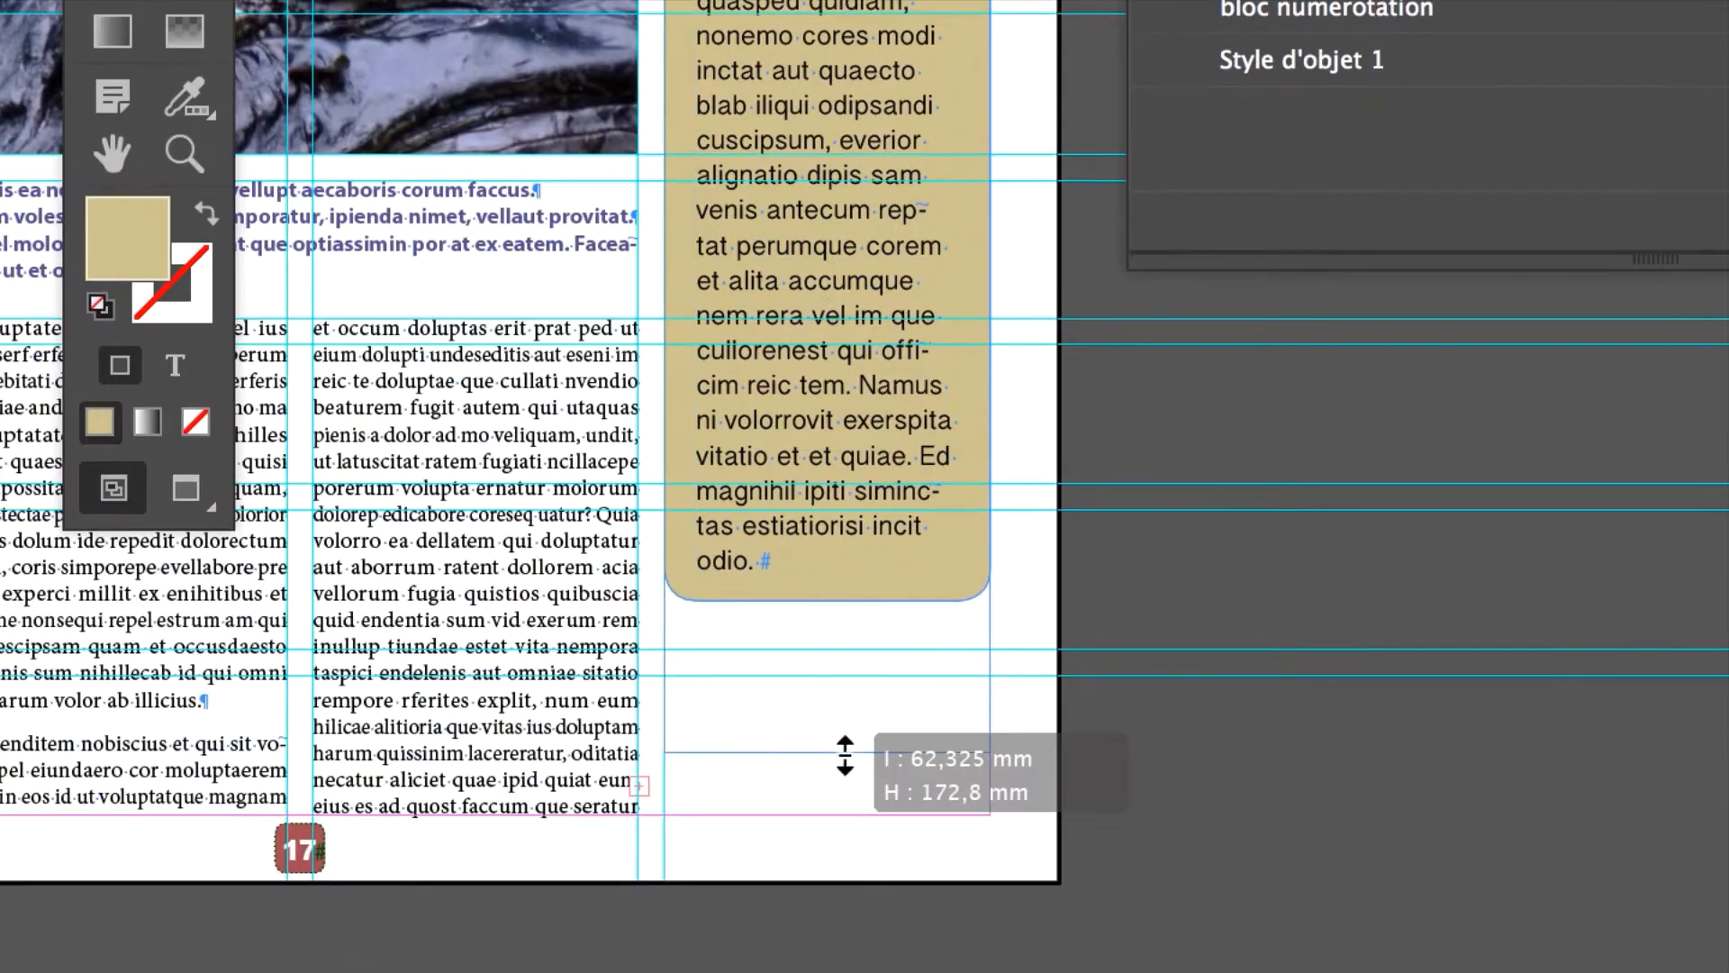
drag(845, 755, 845, 677)
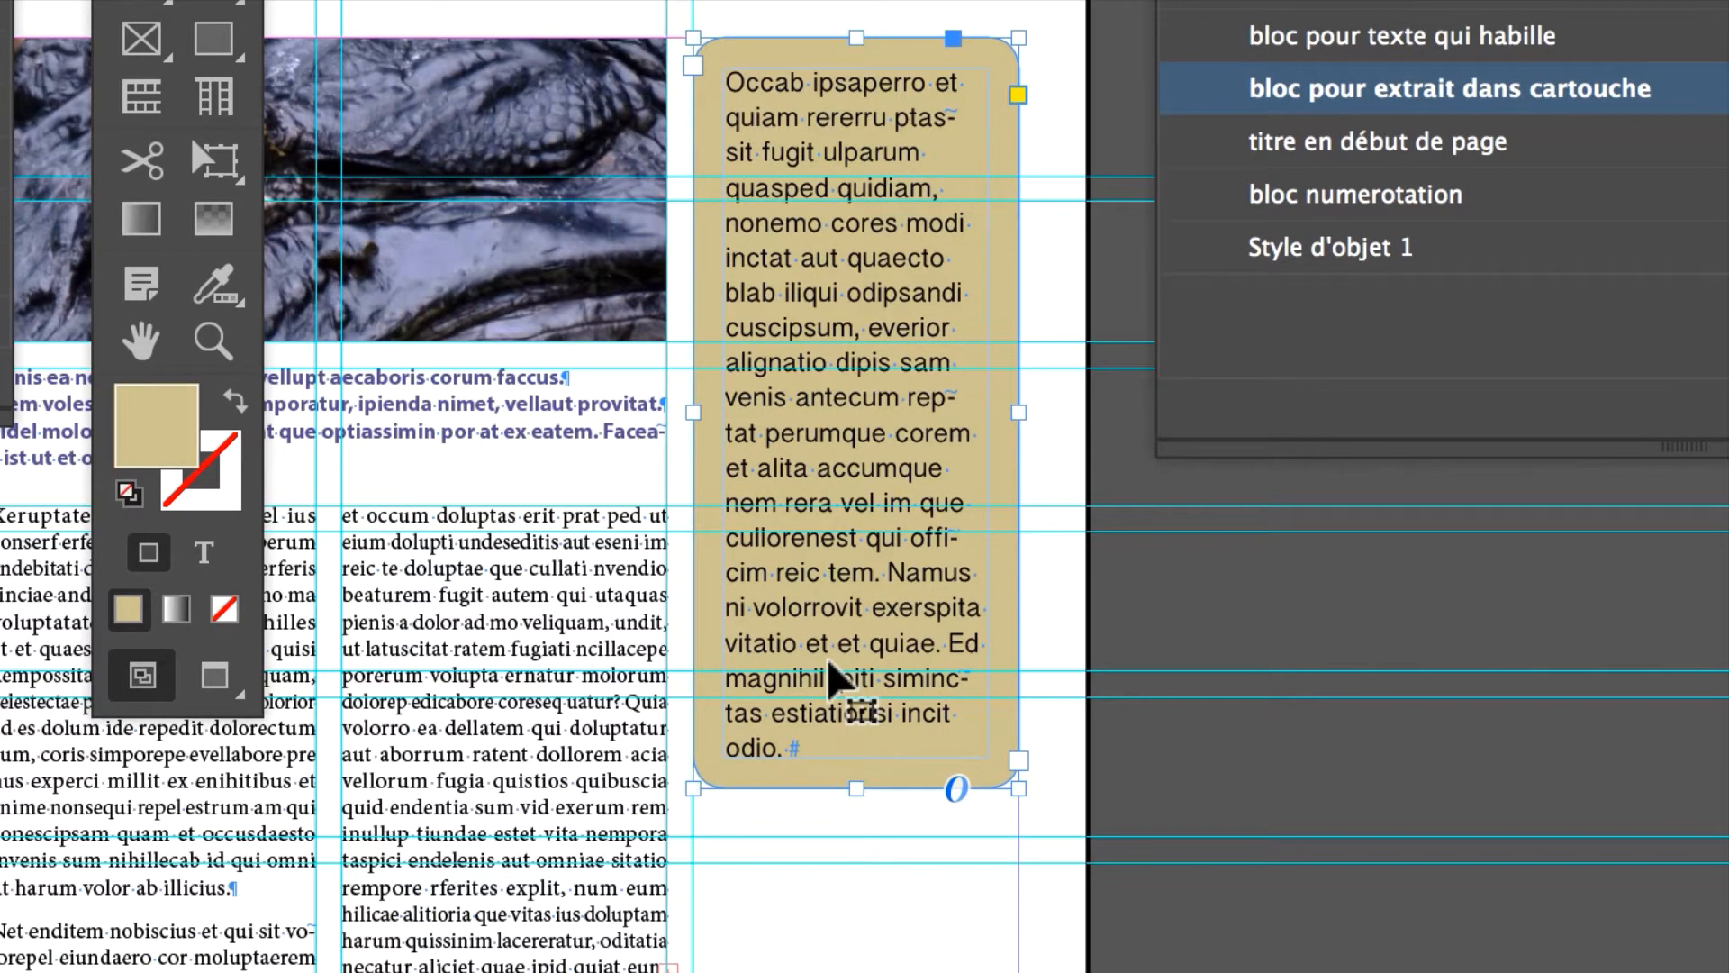
Copy "aut quaecto blab iliqui odipsandi cuscipsum, everior" in the page 17 frame and paste it twice at the text's end, with a period between
click(386, 351)
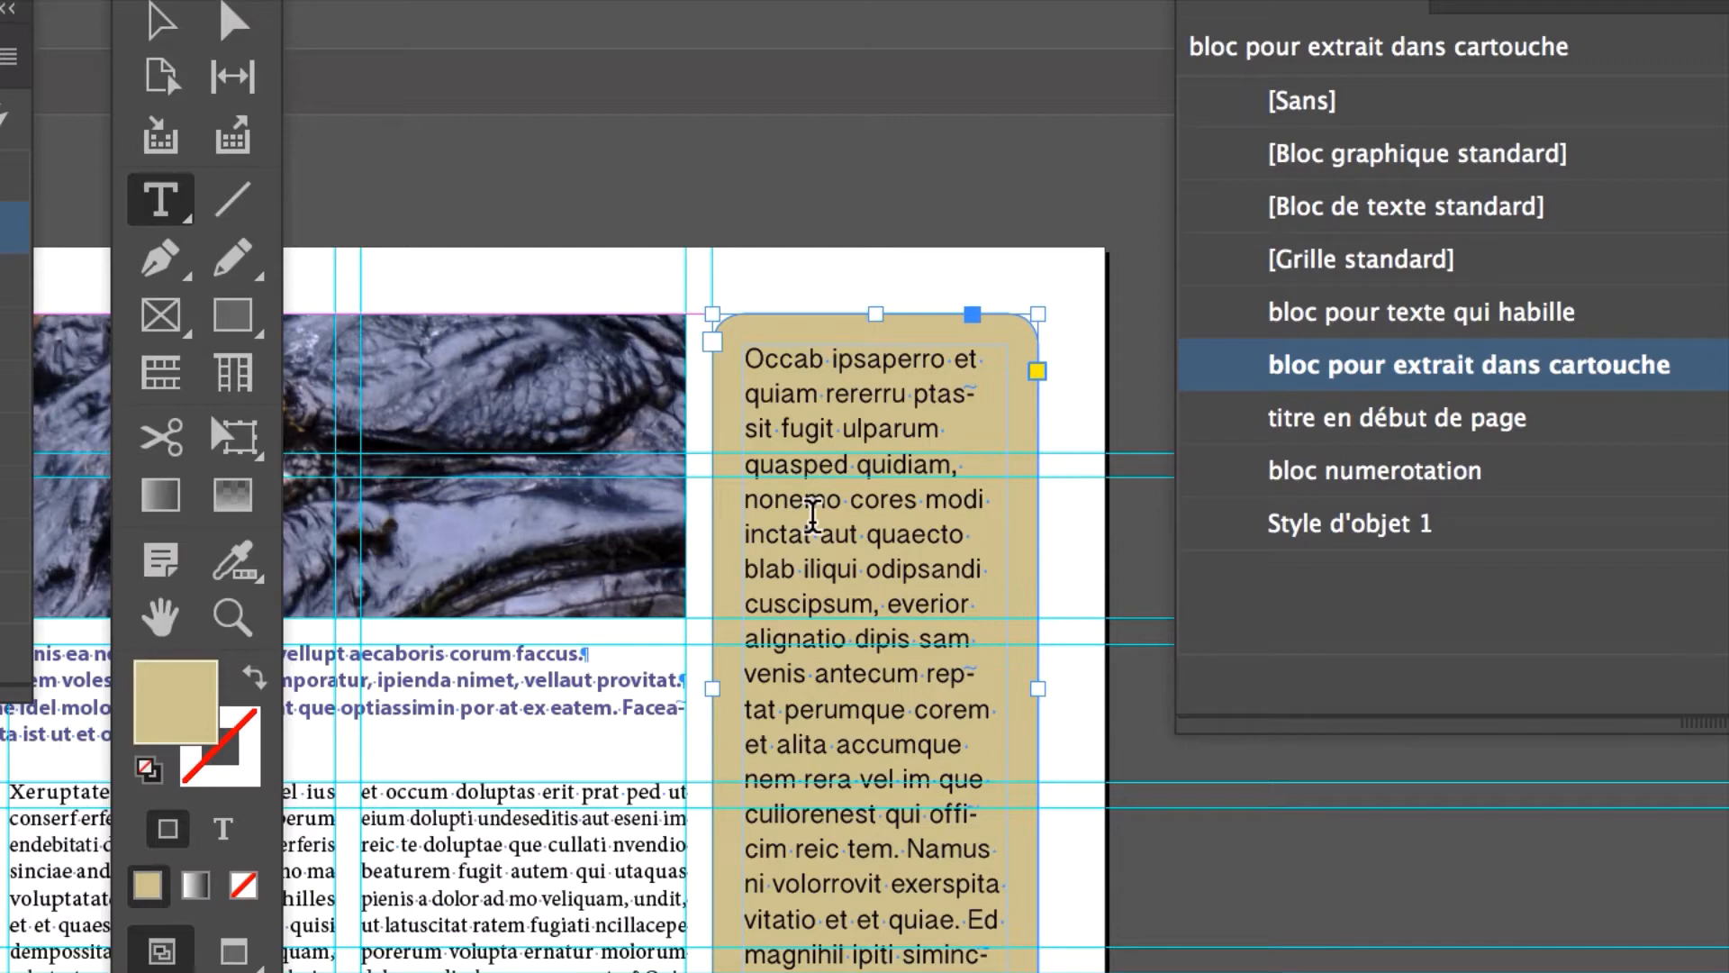
drag(813, 527, 974, 604)
key(ctrl+c)
click(812, 689)
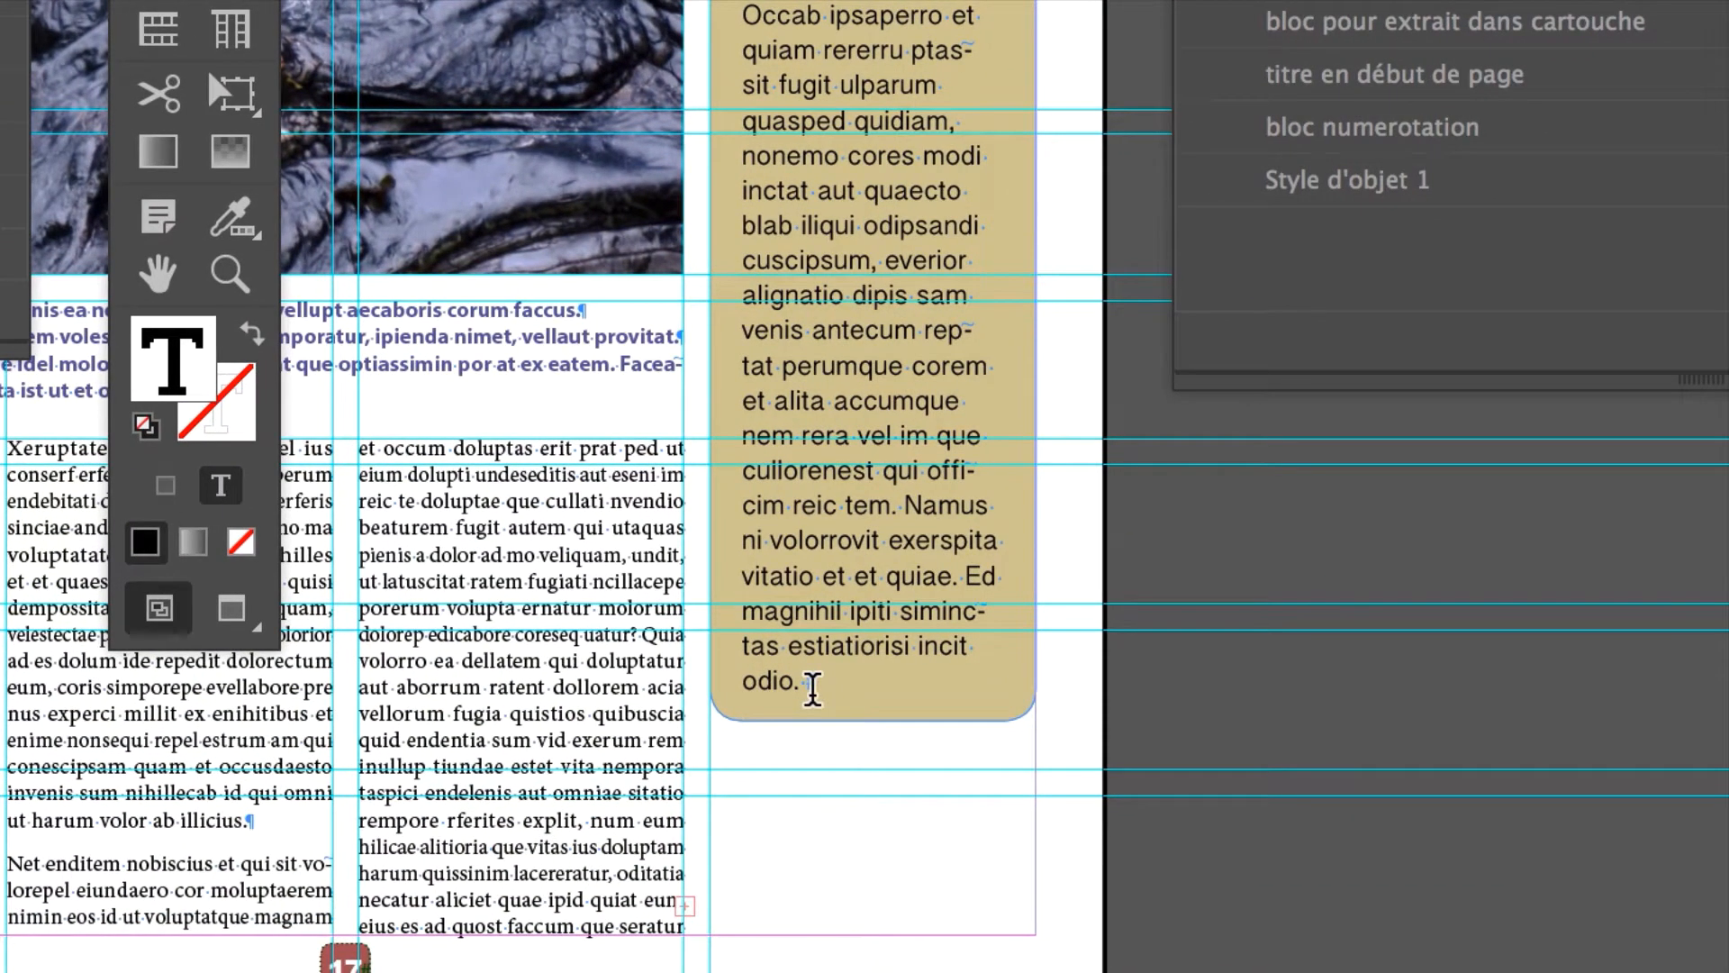
key(ctrl+v)
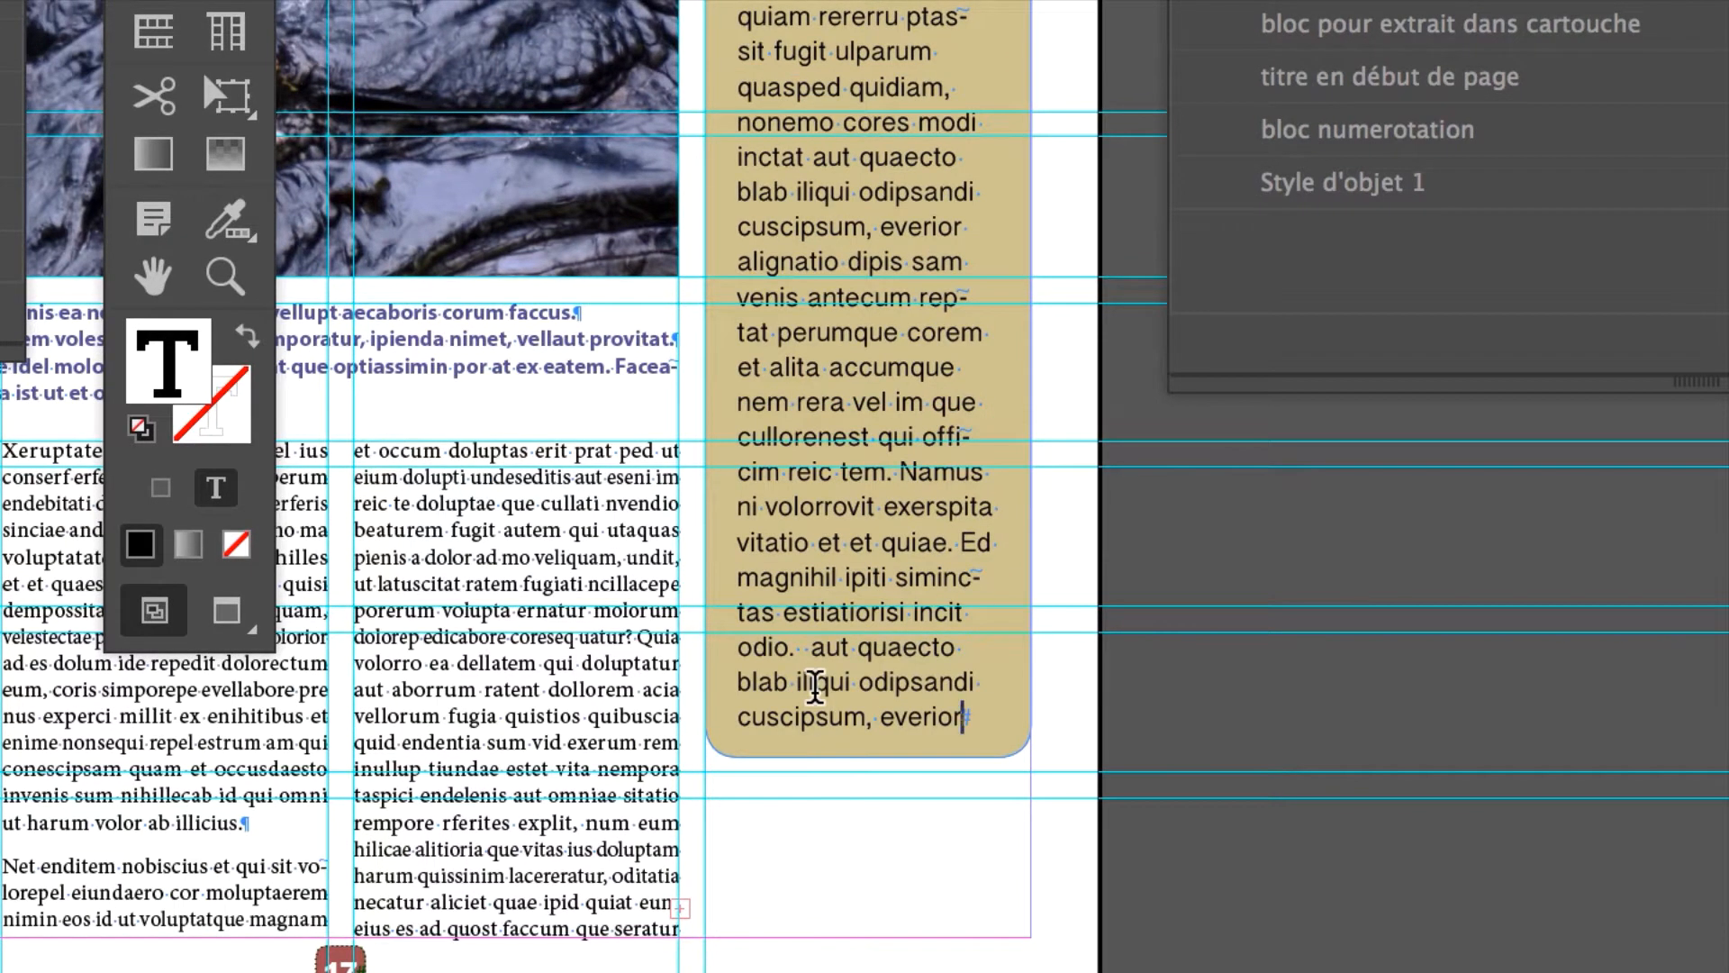
text(.)
key(ctrl+v)
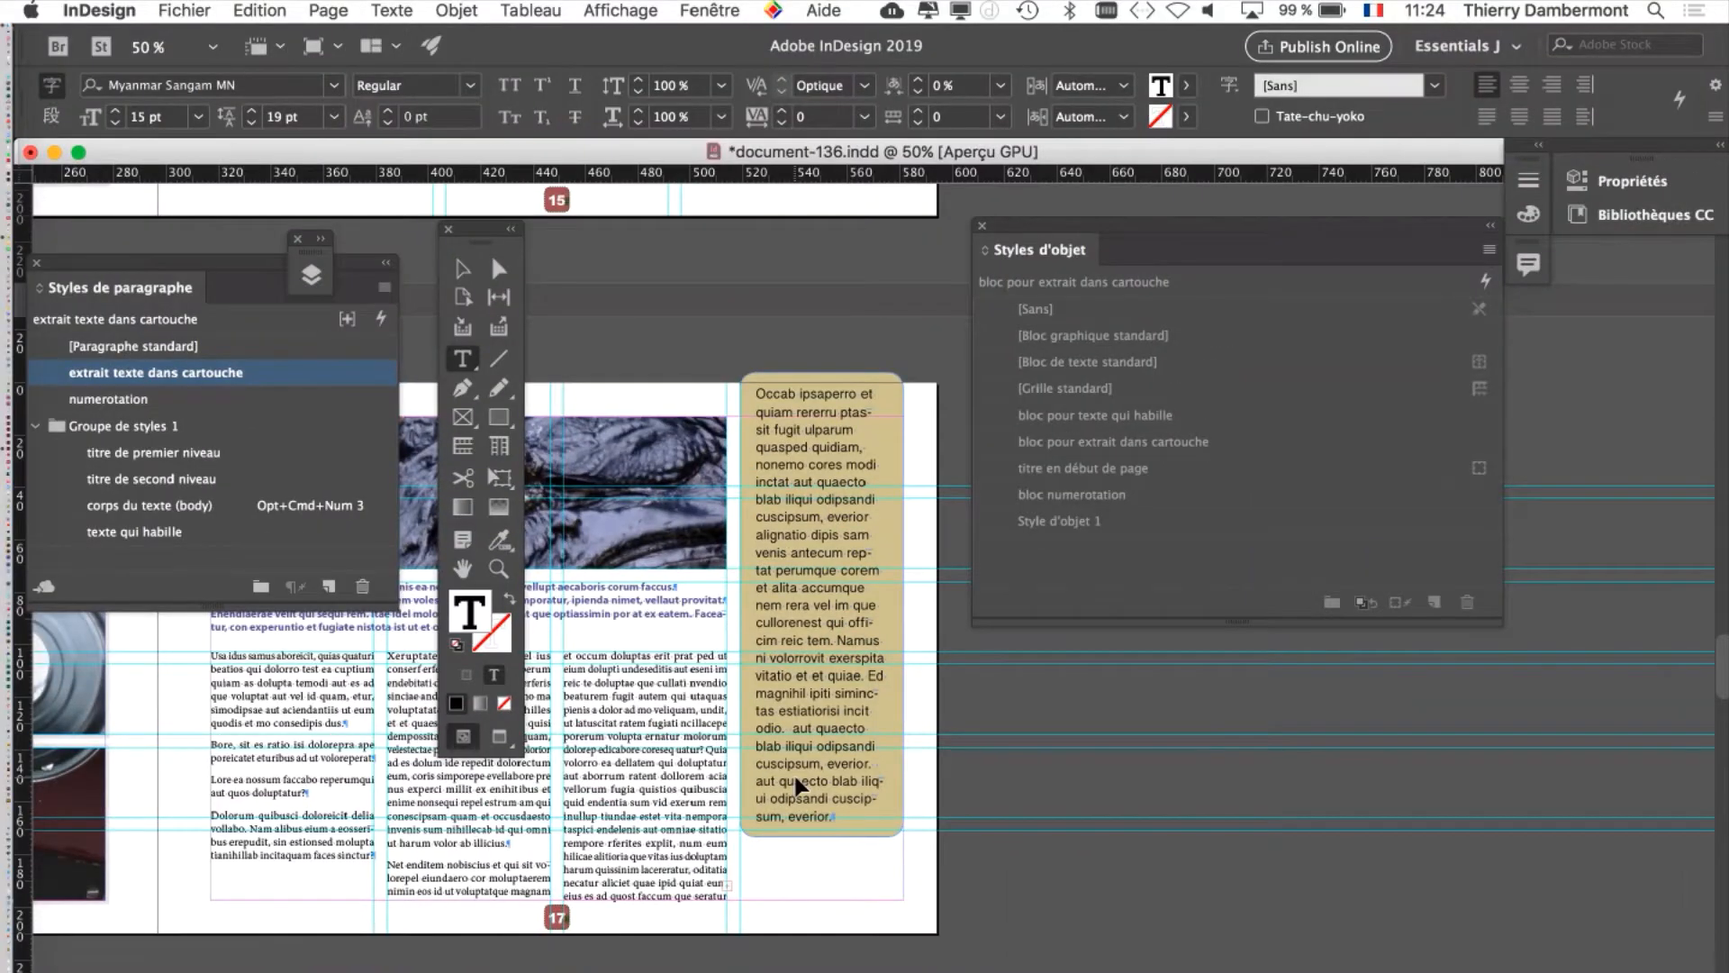
Move the page 17 beige frame down inside the margins, to about X 518 mm and Y 12 mm
key(Escape)
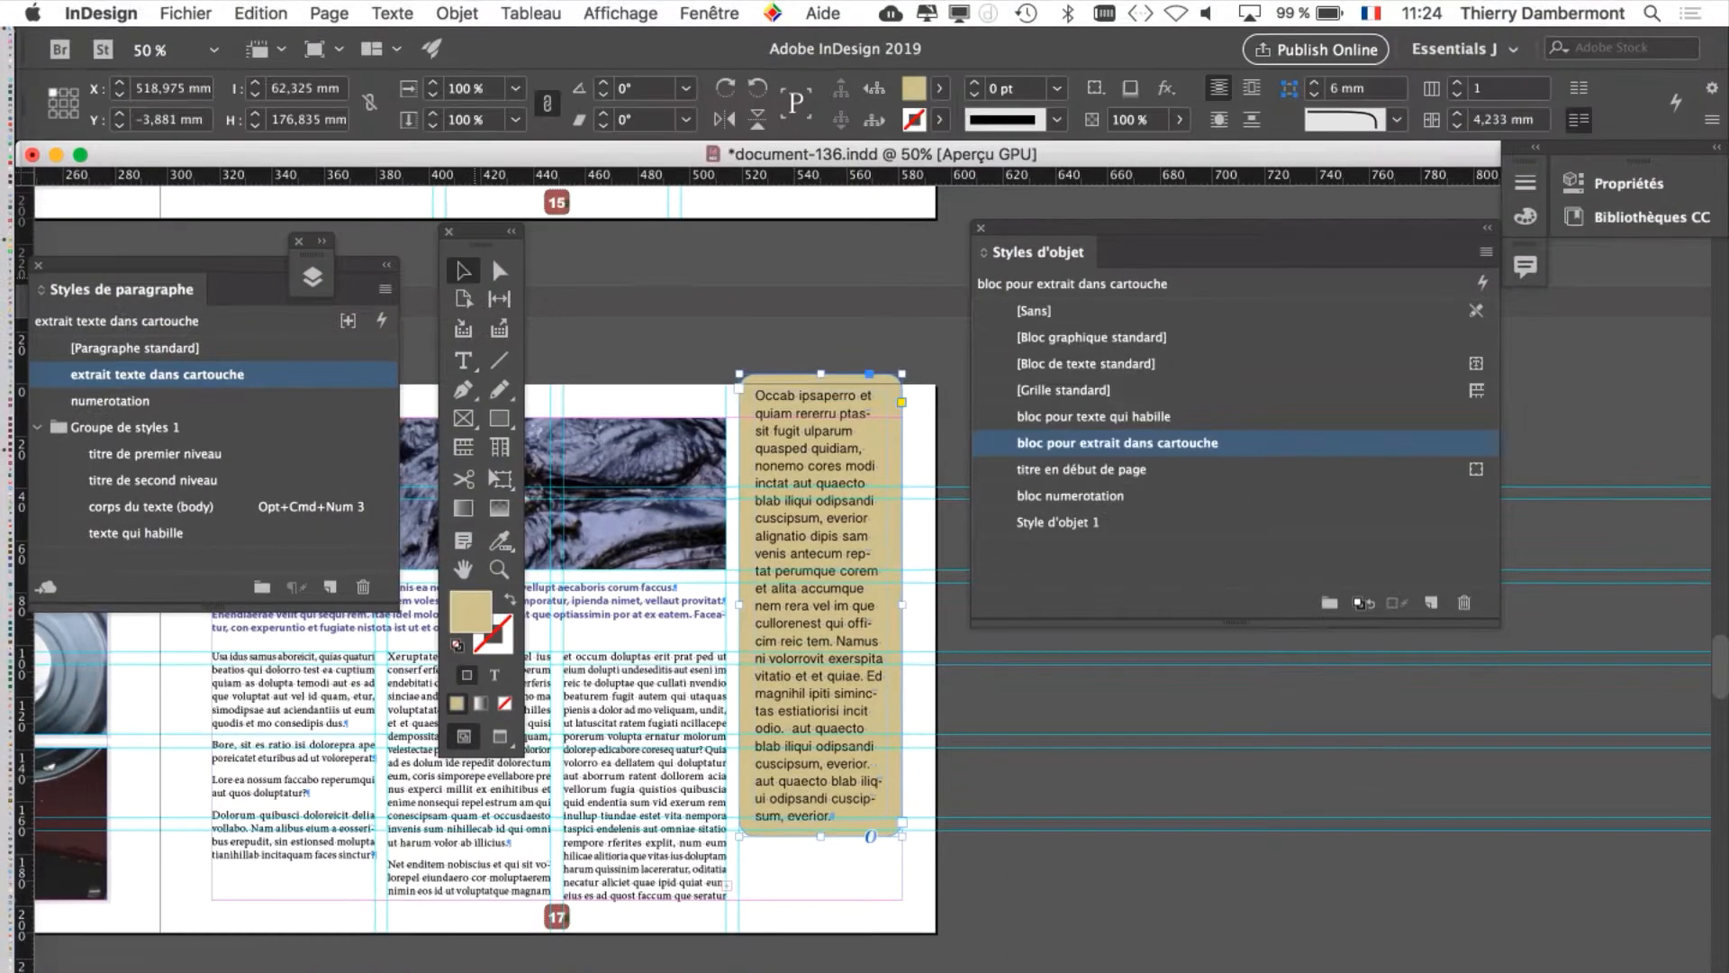
drag(796, 474, 794, 462)
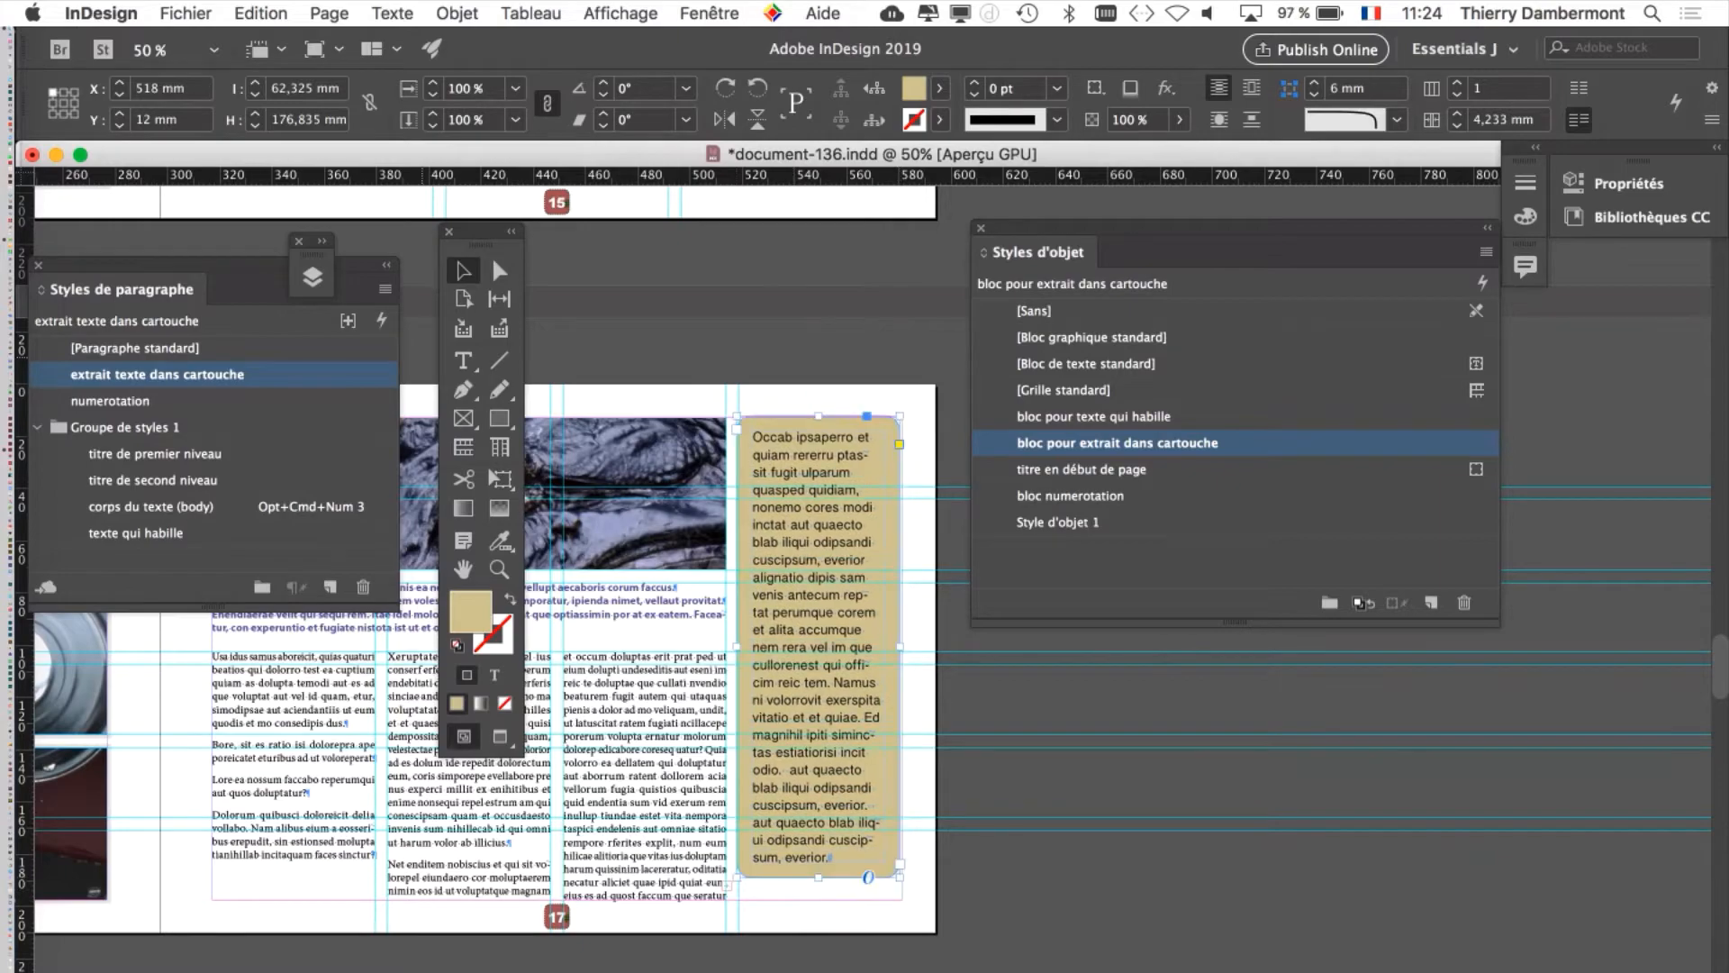
Delete the pasted sentences after "odio." at the end of the page 17 frame's text
click(464, 361)
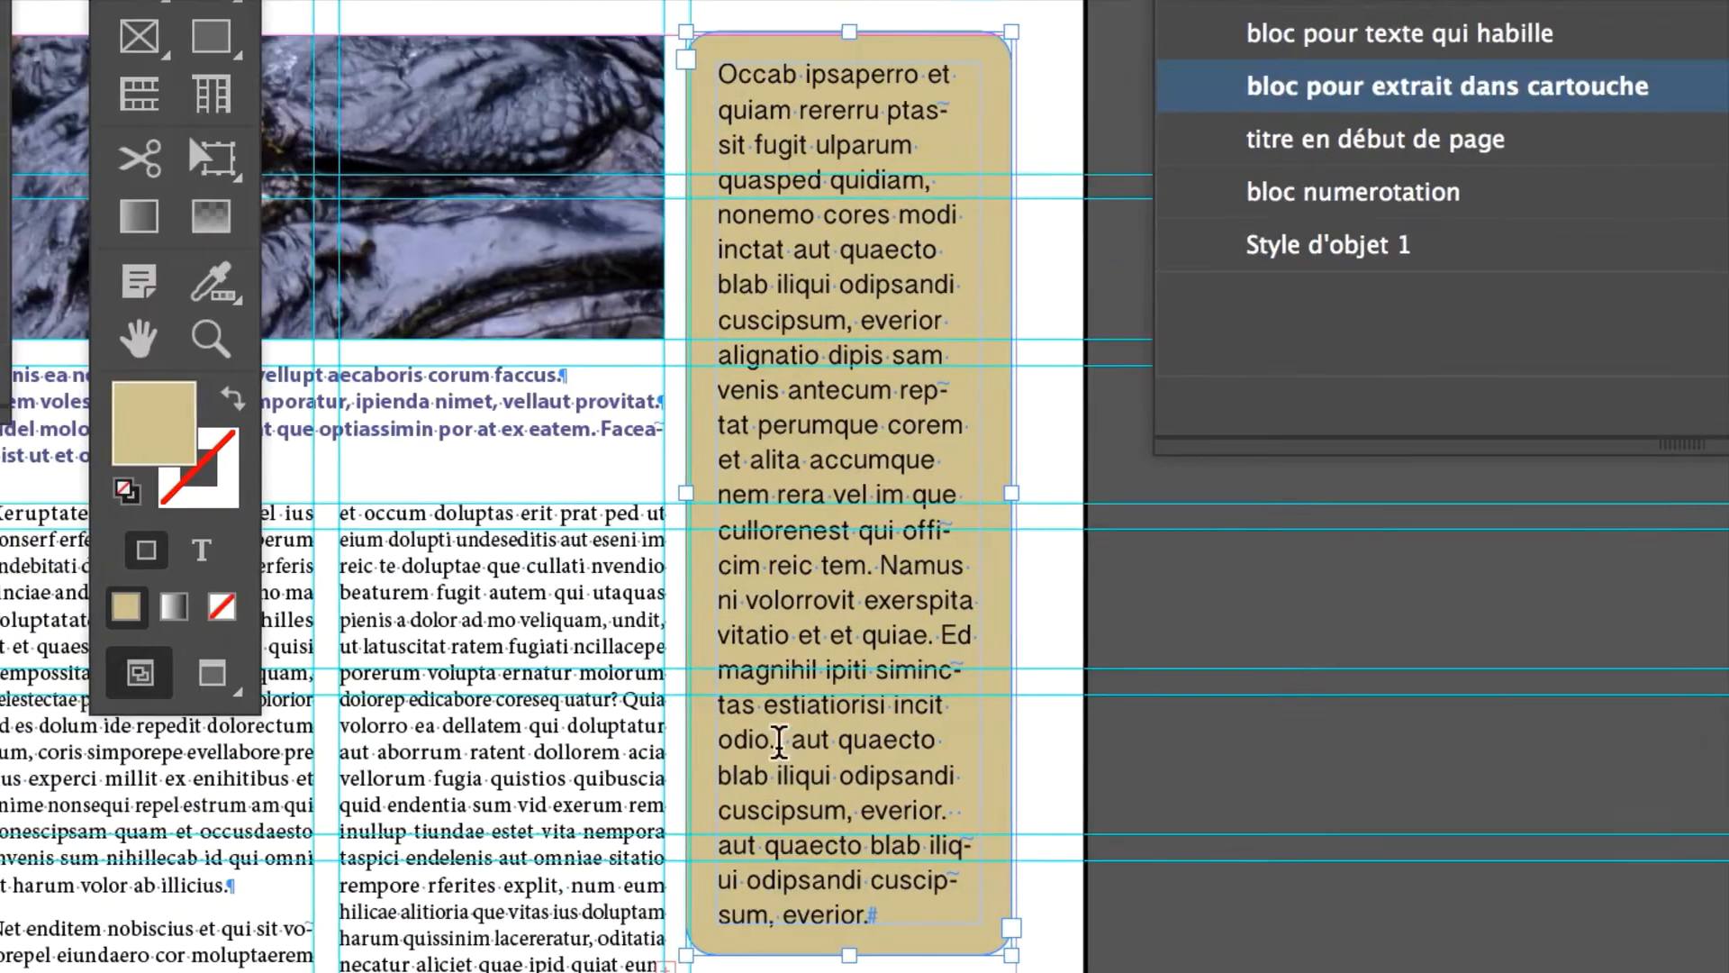
drag(775, 649, 873, 815)
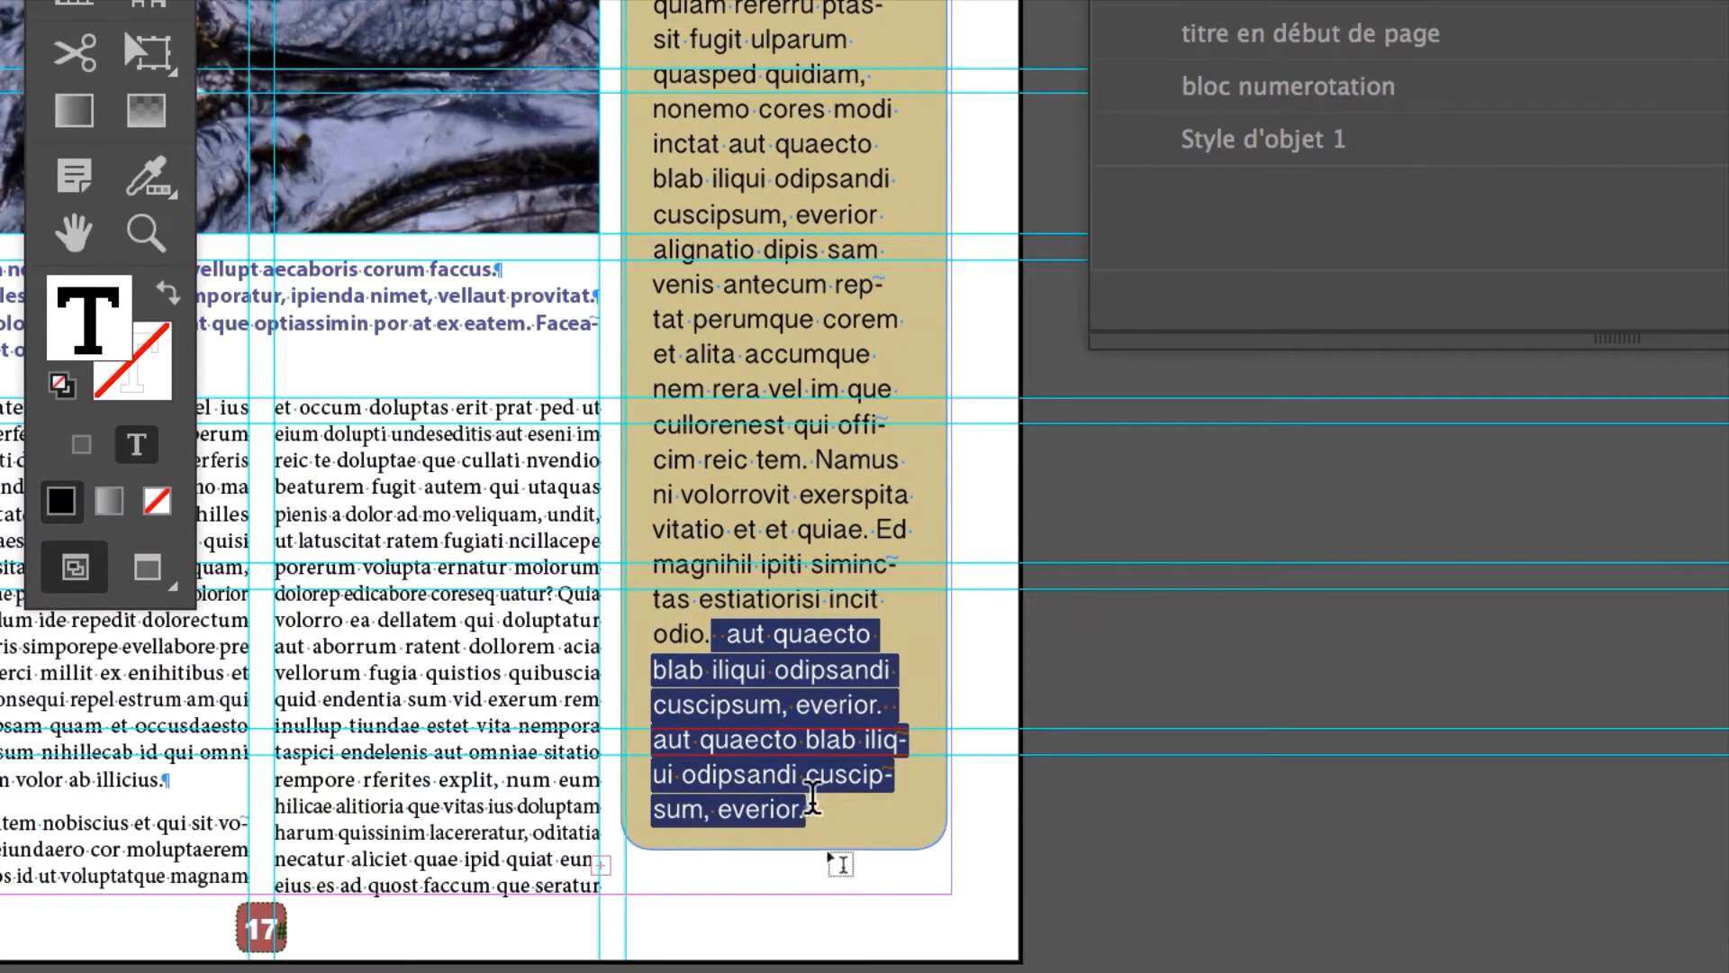
key(BackSpace)
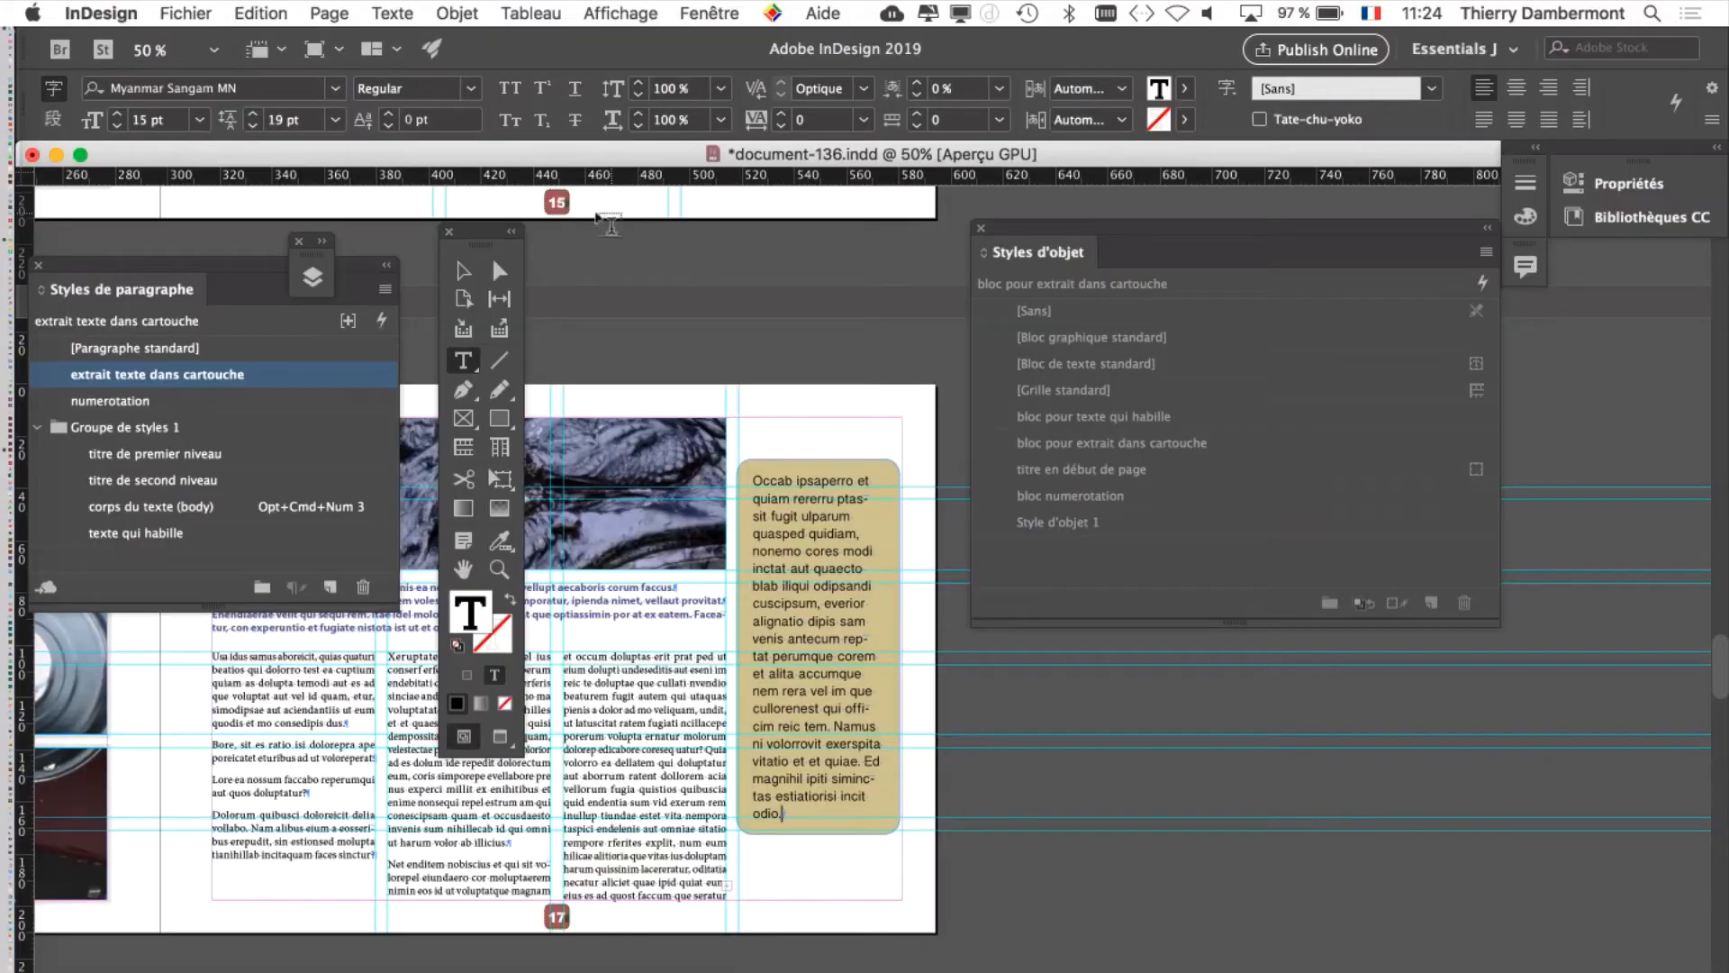
Move the page 17 beige frame up to the top margin at Y 12,7 mm
click(464, 270)
drag(815, 567, 818, 526)
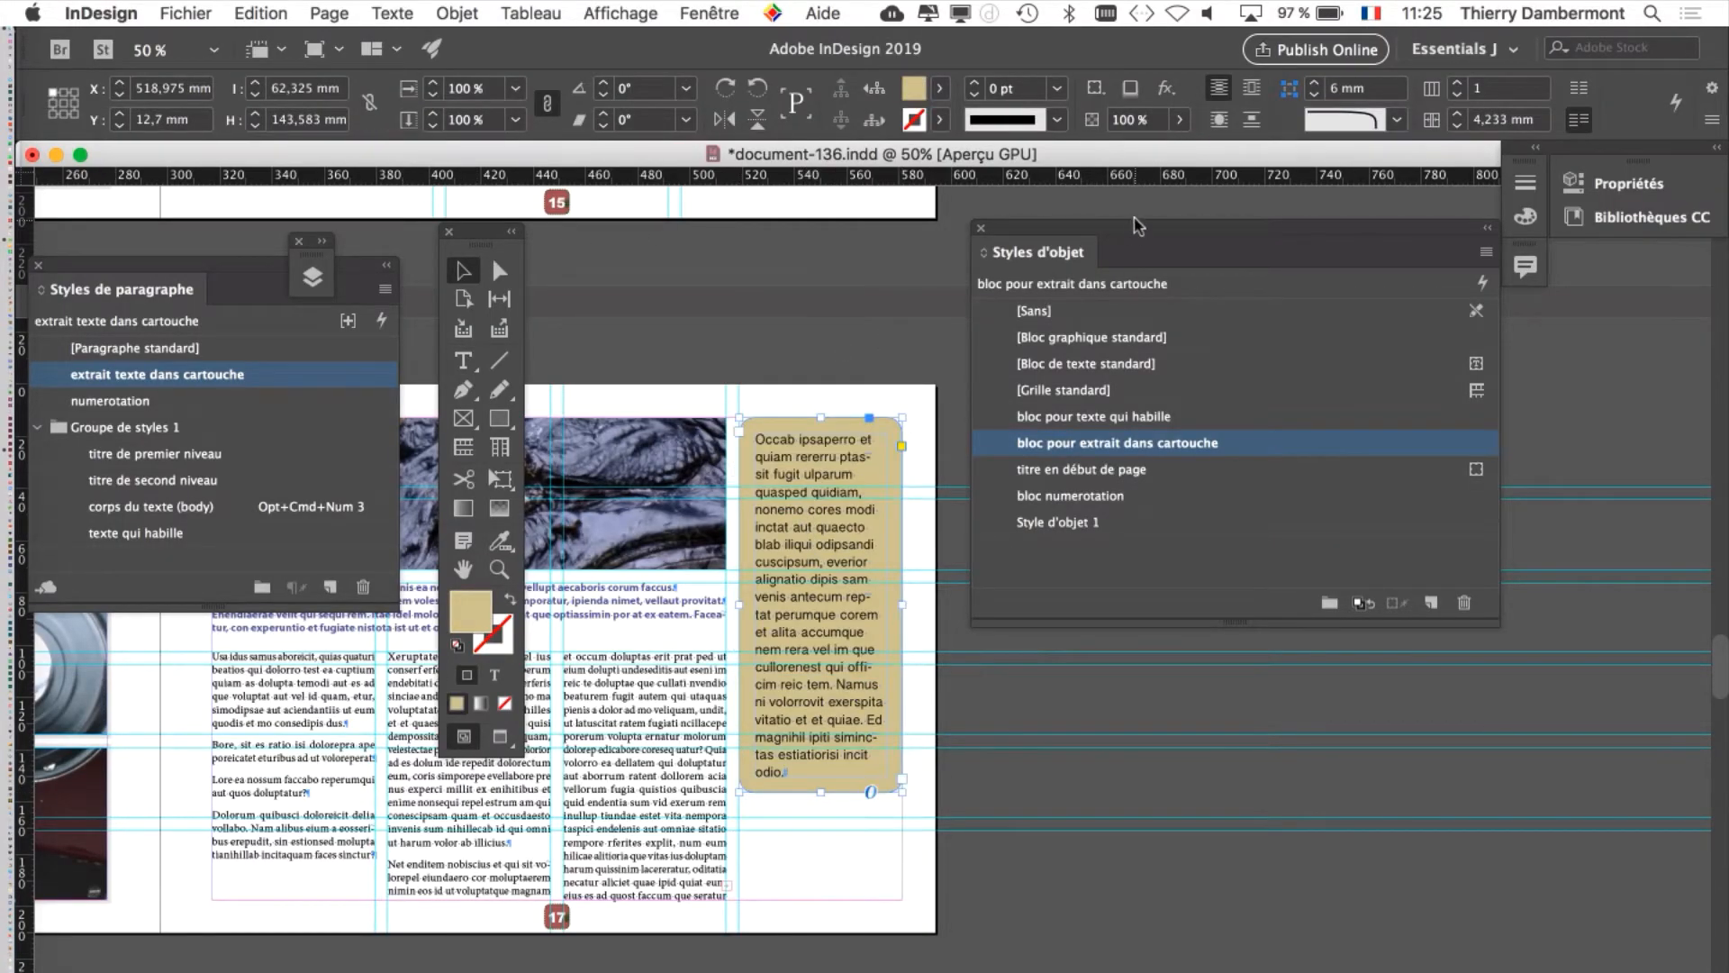
Deselect the beige frame and choose the object style "bloc pour extrait dans cartouche" with nothing selected
drag(1139, 227, 1270, 235)
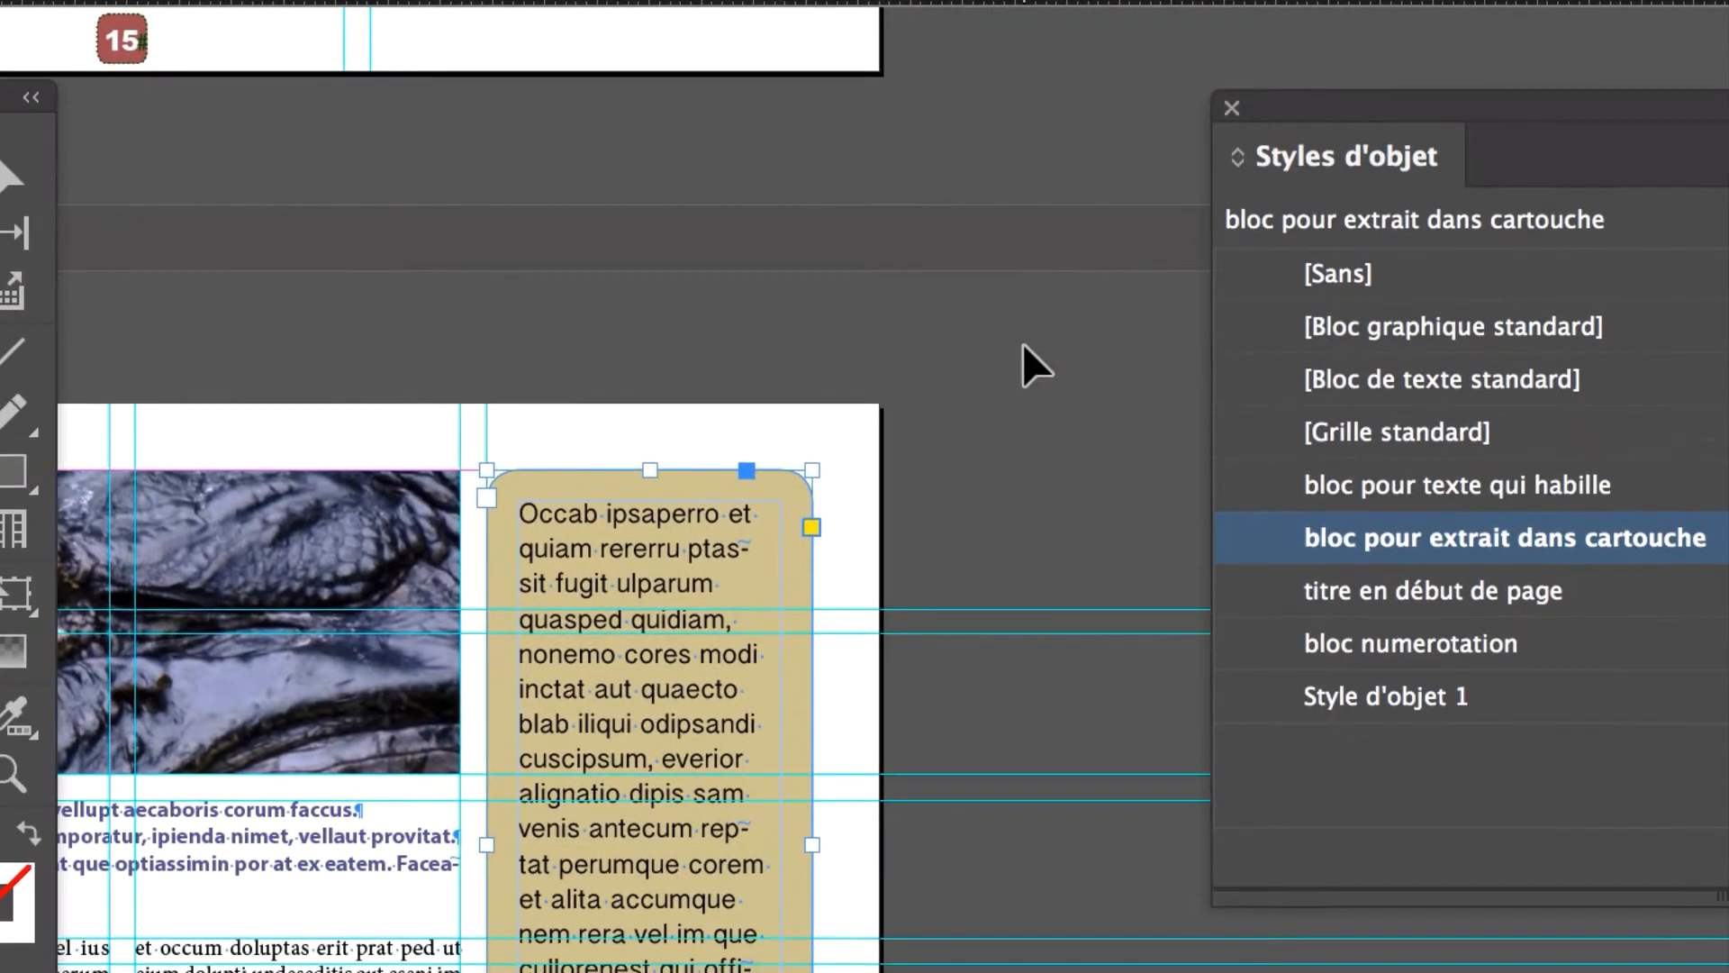
click(962, 384)
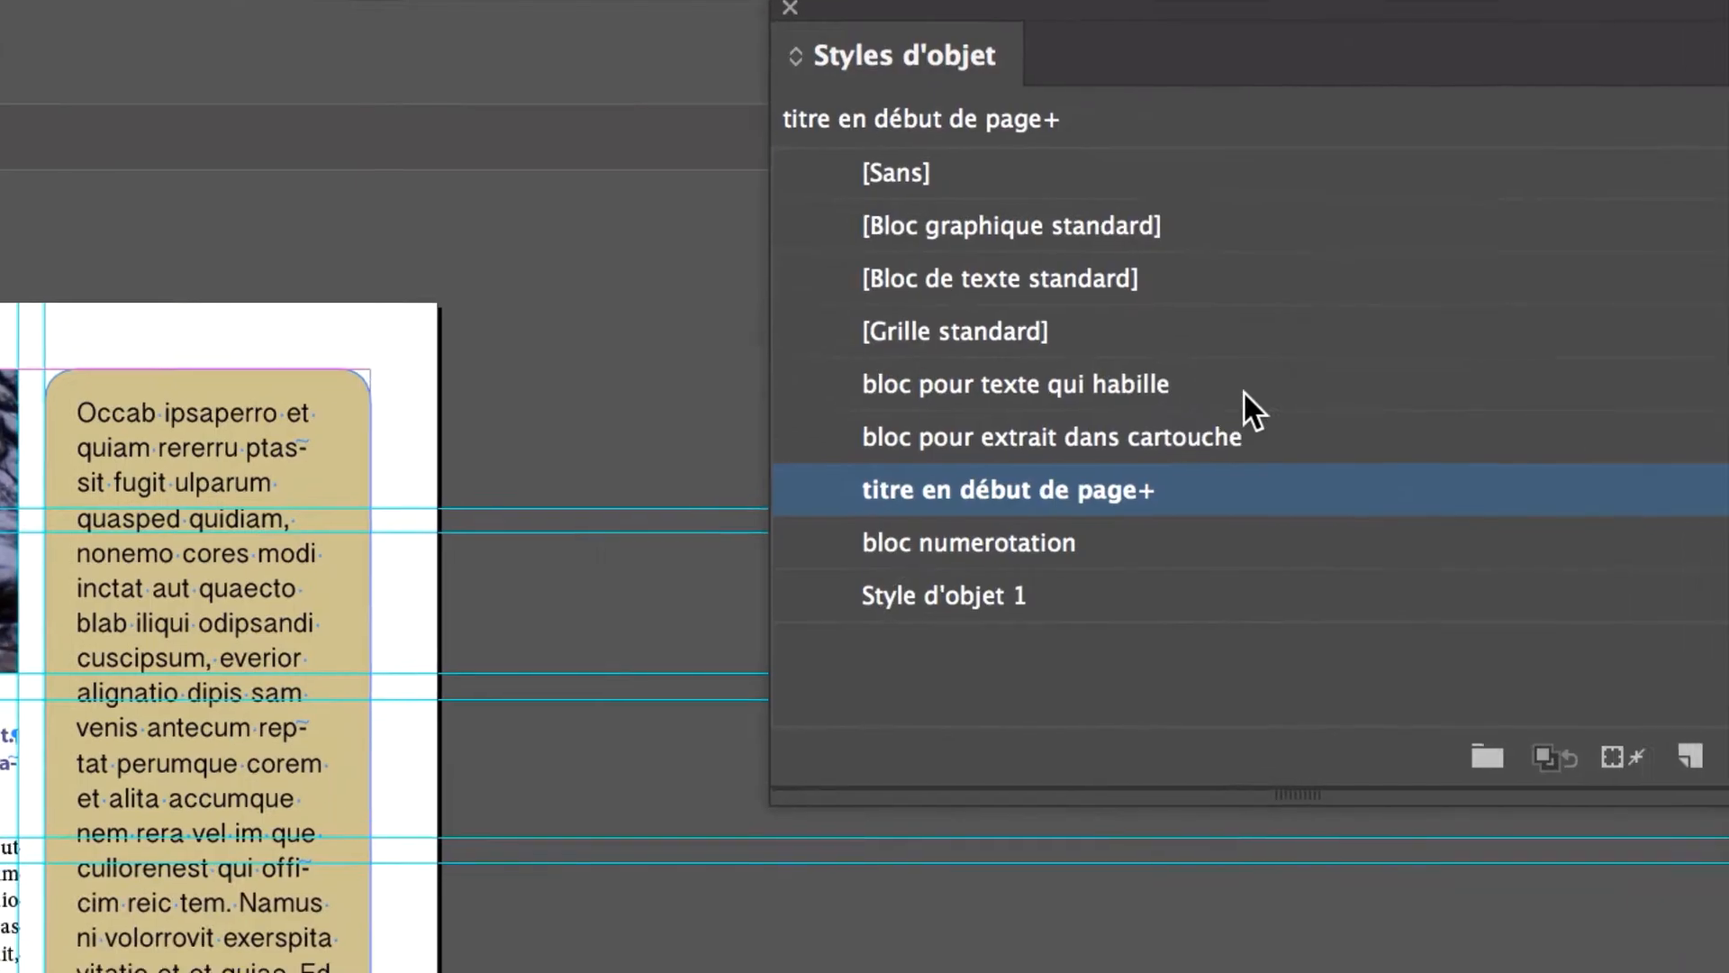
click(1279, 407)
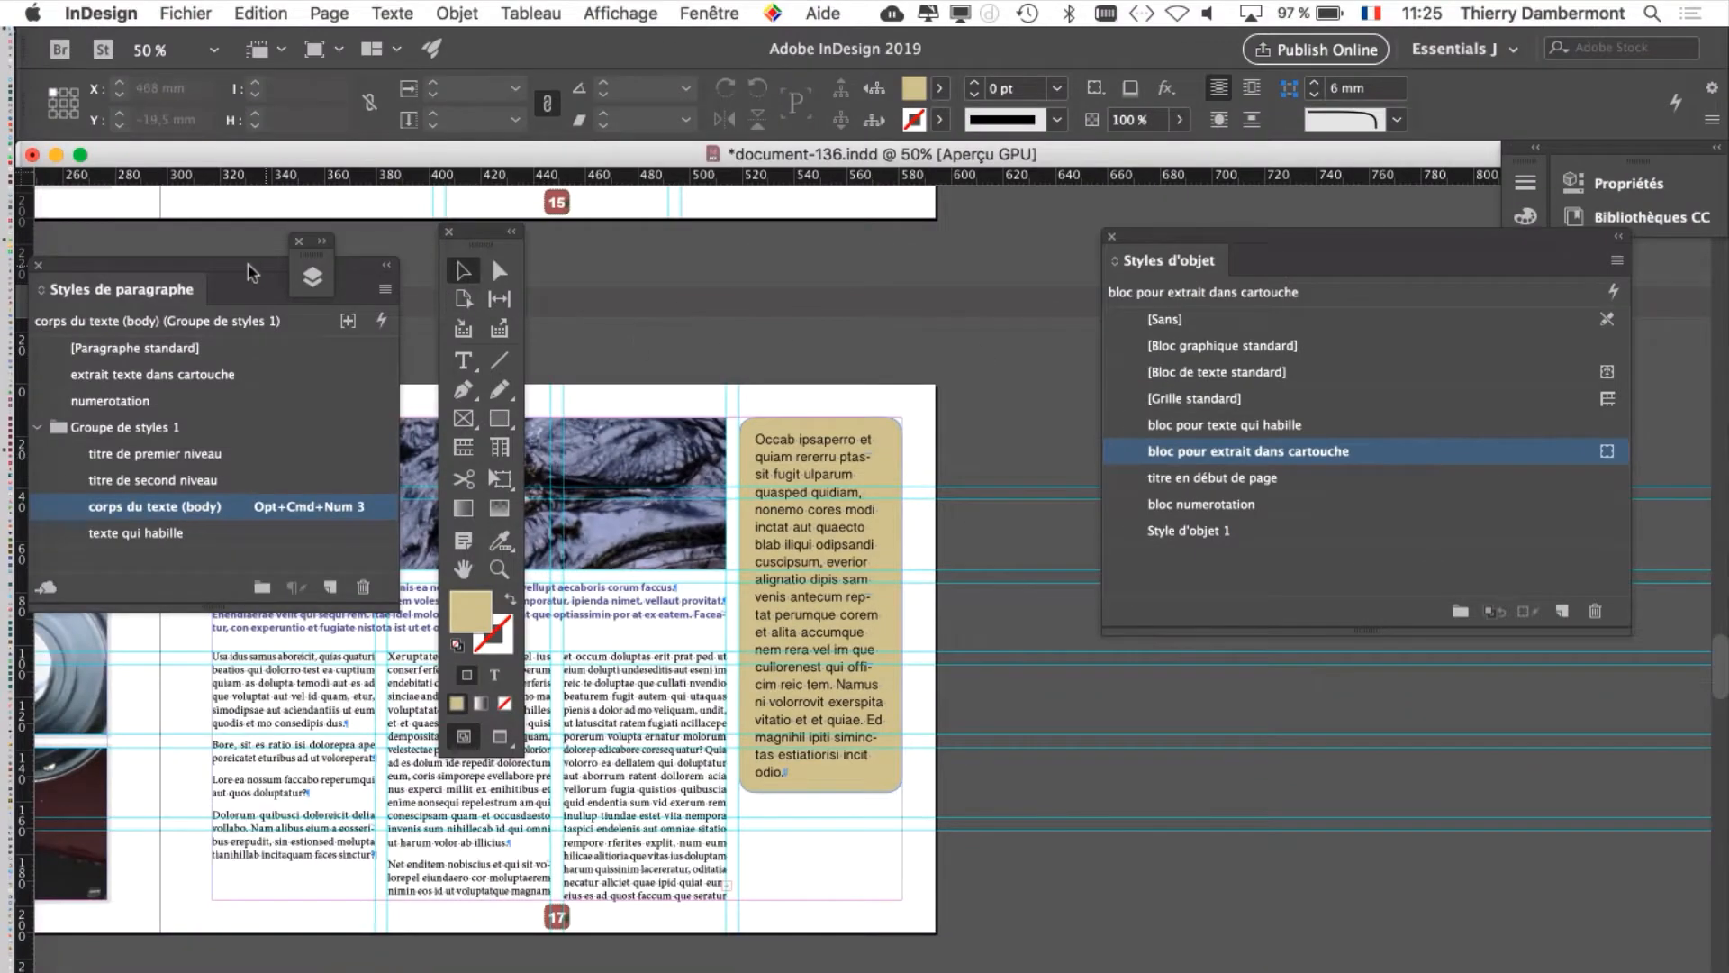
Rearrange the paragraph styles, object styles and tools panels so that page 17 and its beige frame are uncovered
drag(244, 261, 1534, 803)
drag(858, 675, 1432, 622)
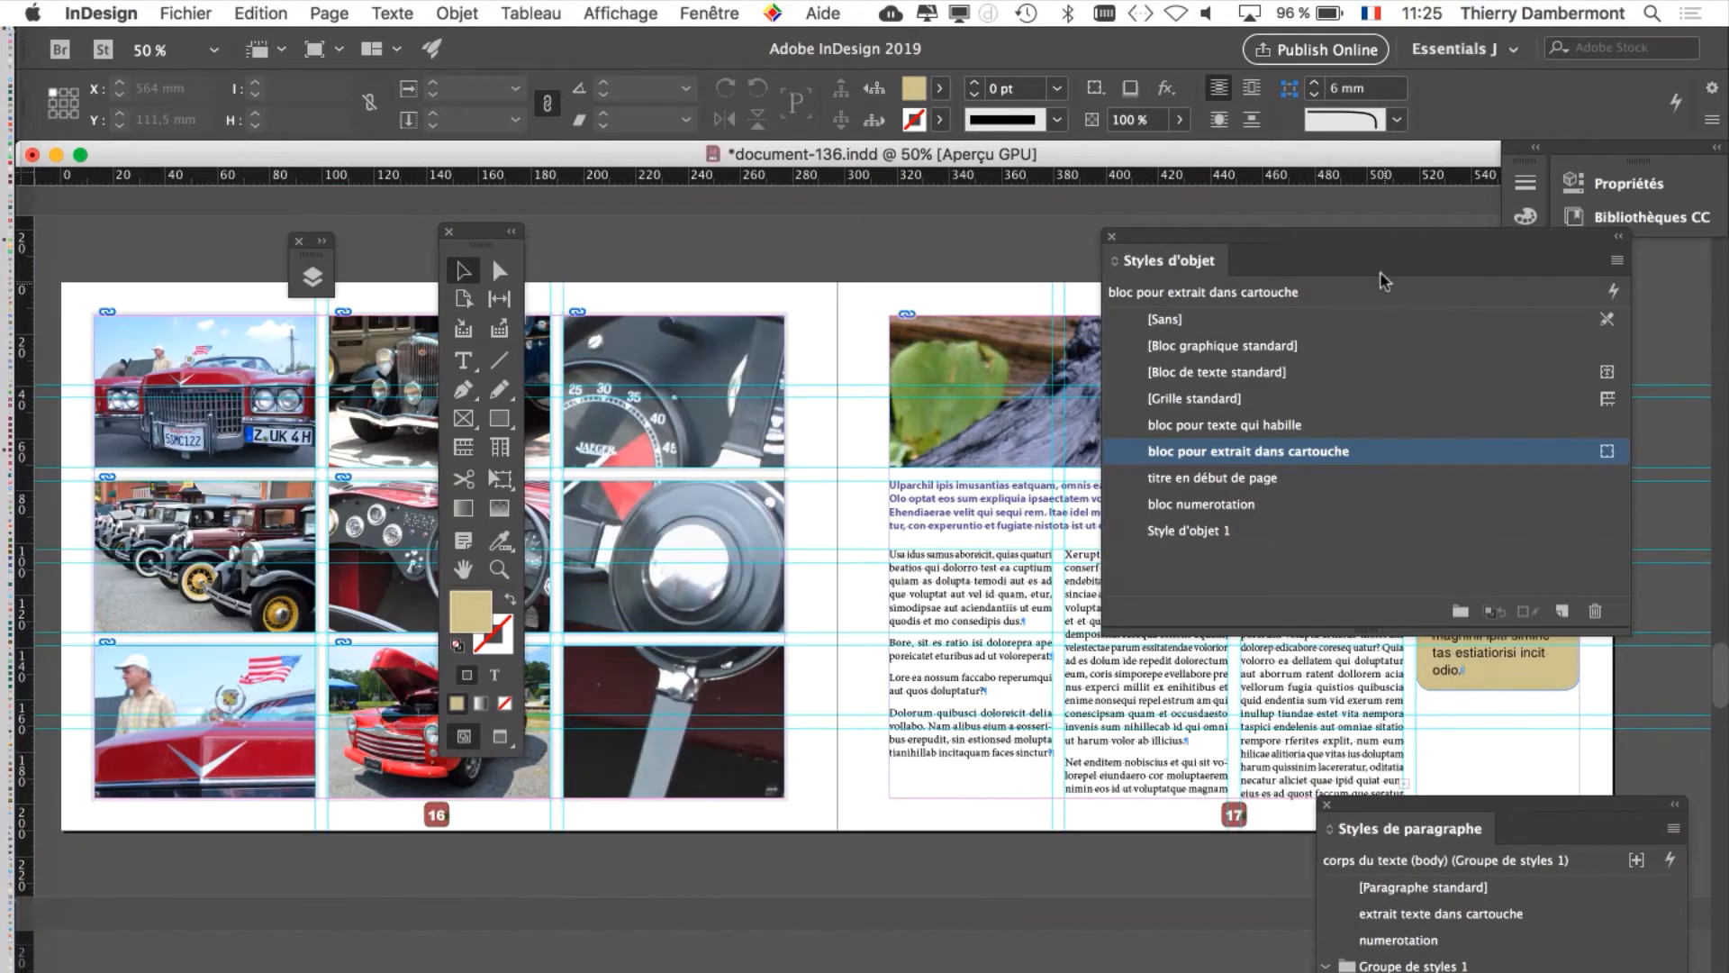
drag(1367, 244, 317, 382)
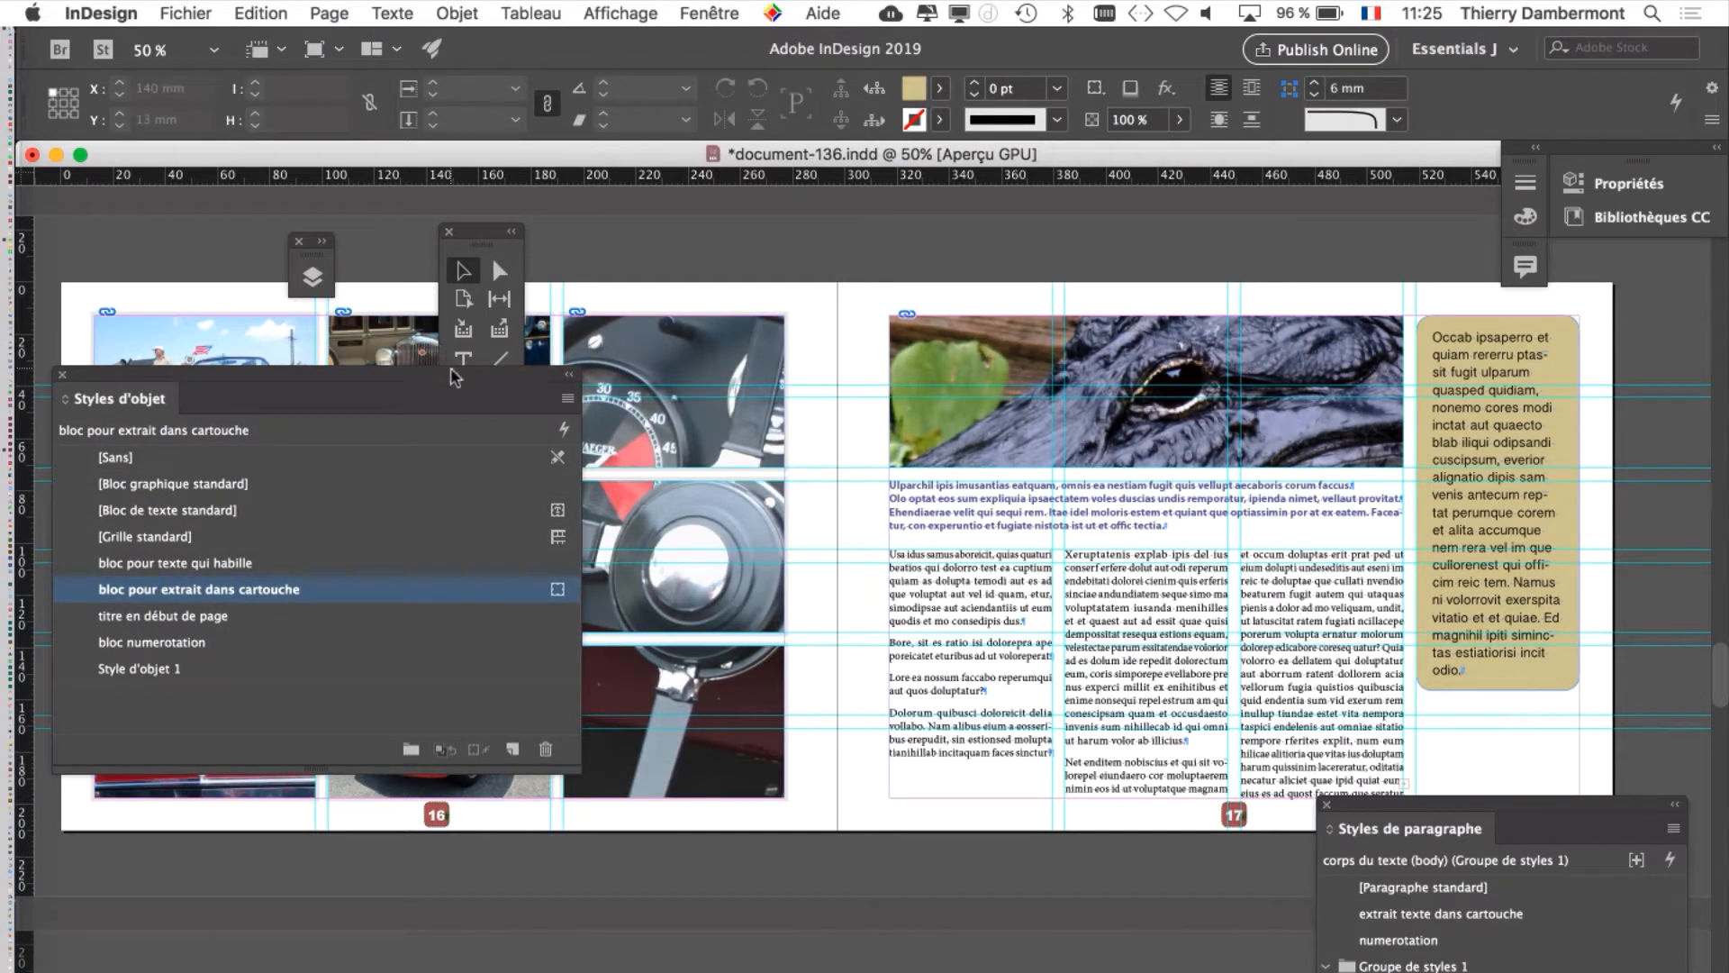
drag(455, 377, 600, 444)
drag(481, 240, 97, 227)
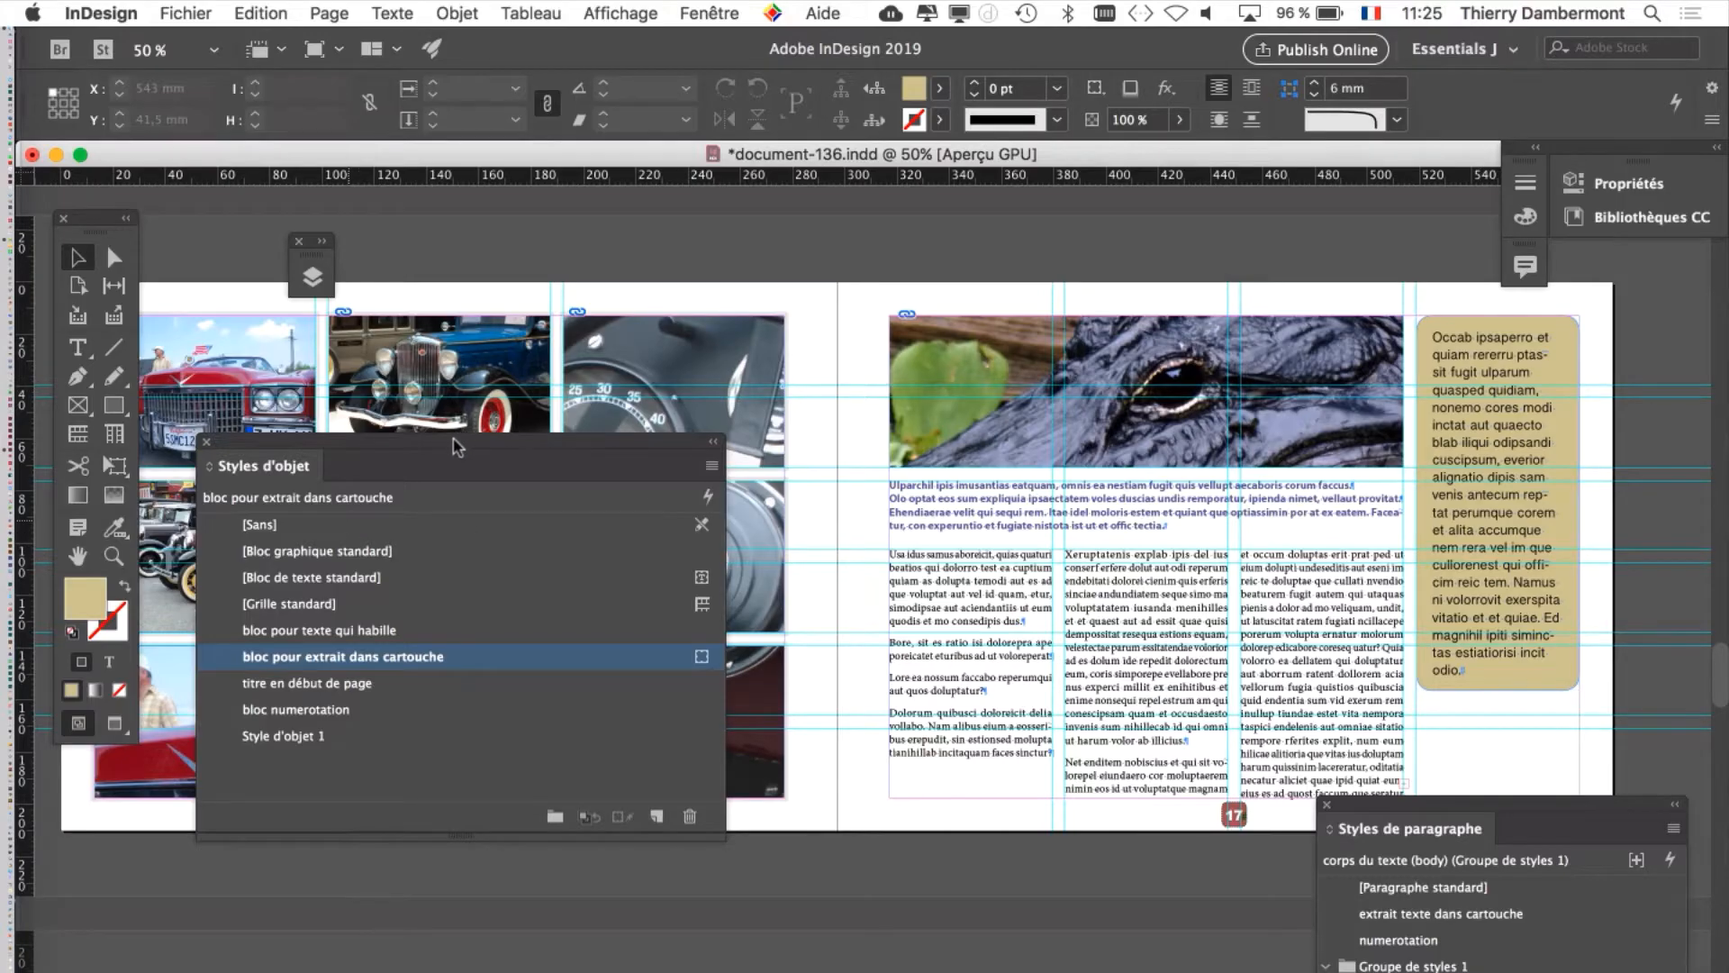
drag(457, 446, 593, 326)
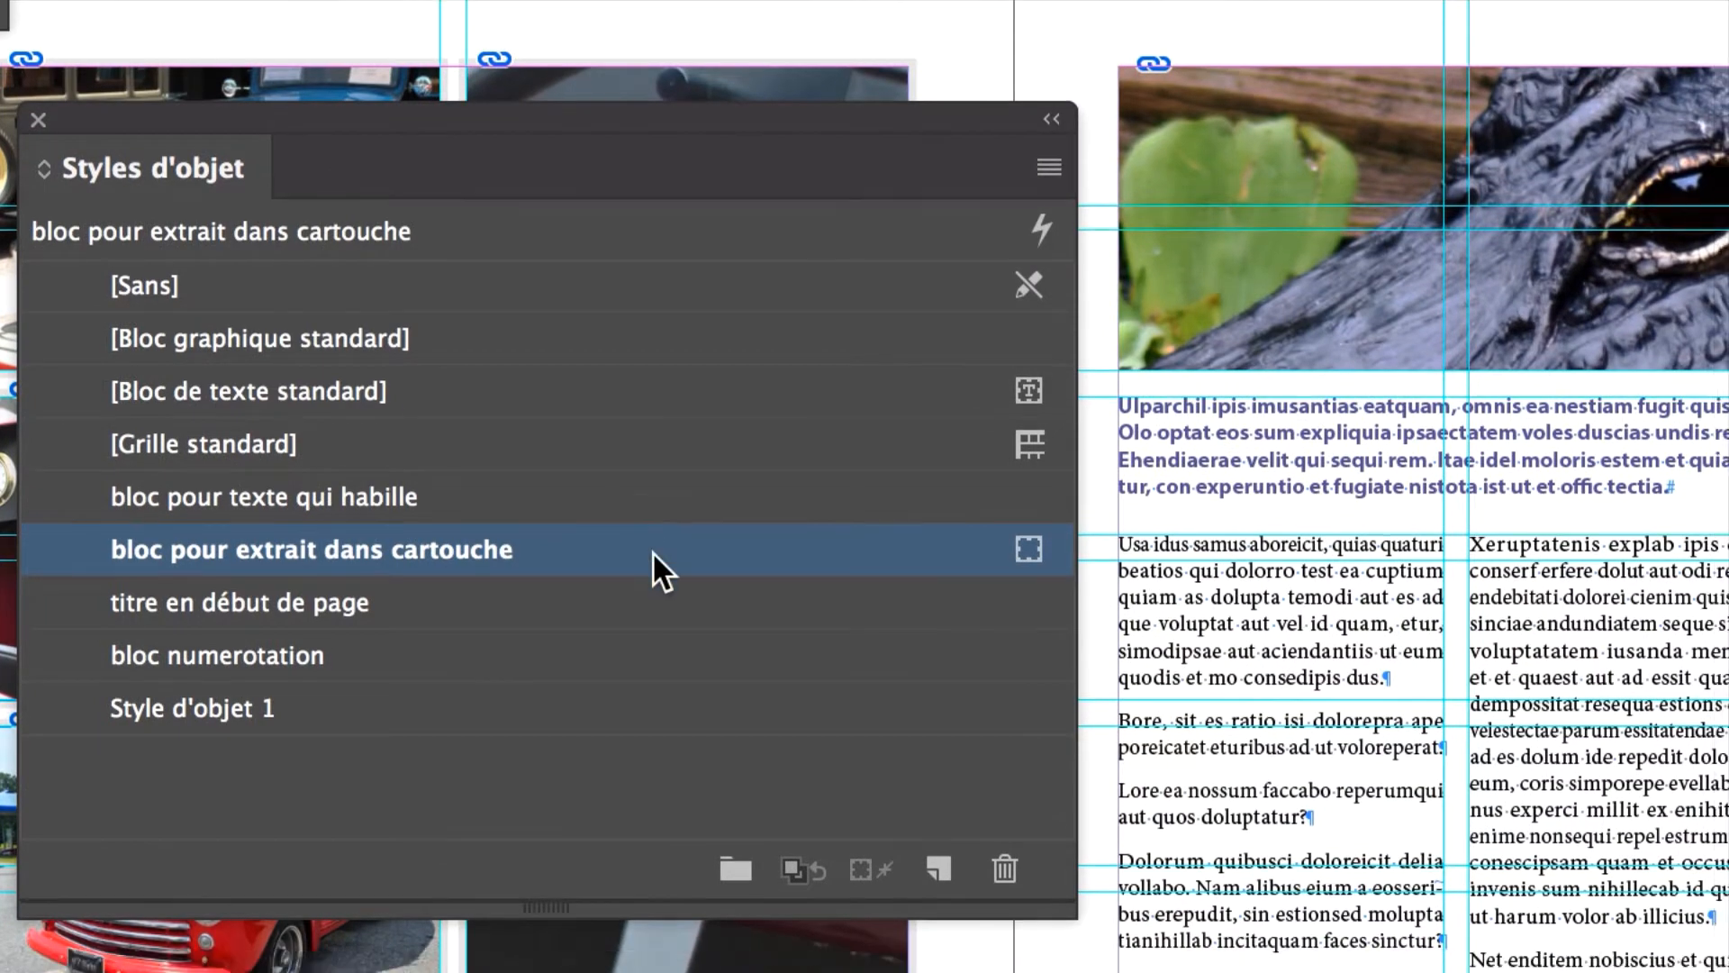
In the options of the object style "bloc pour extrait dans cartouche", set the stroke colour to [Papier] and its weight to 6 pt
double_click(656, 574)
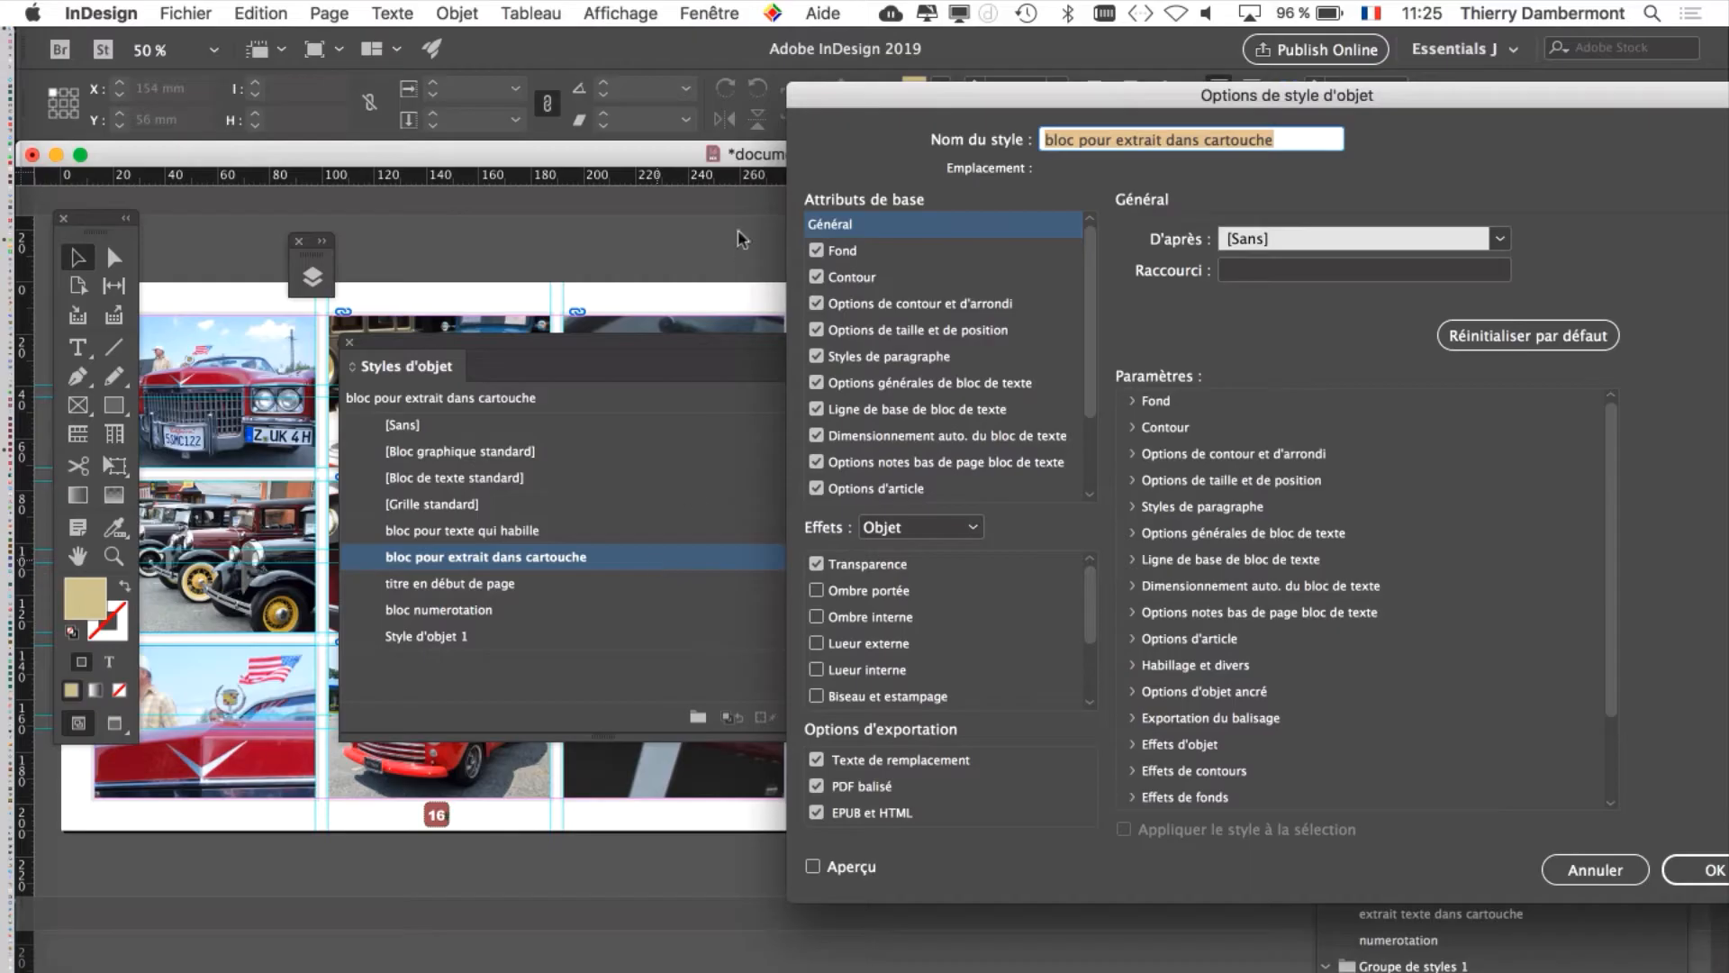
drag(878, 99, 279, 158)
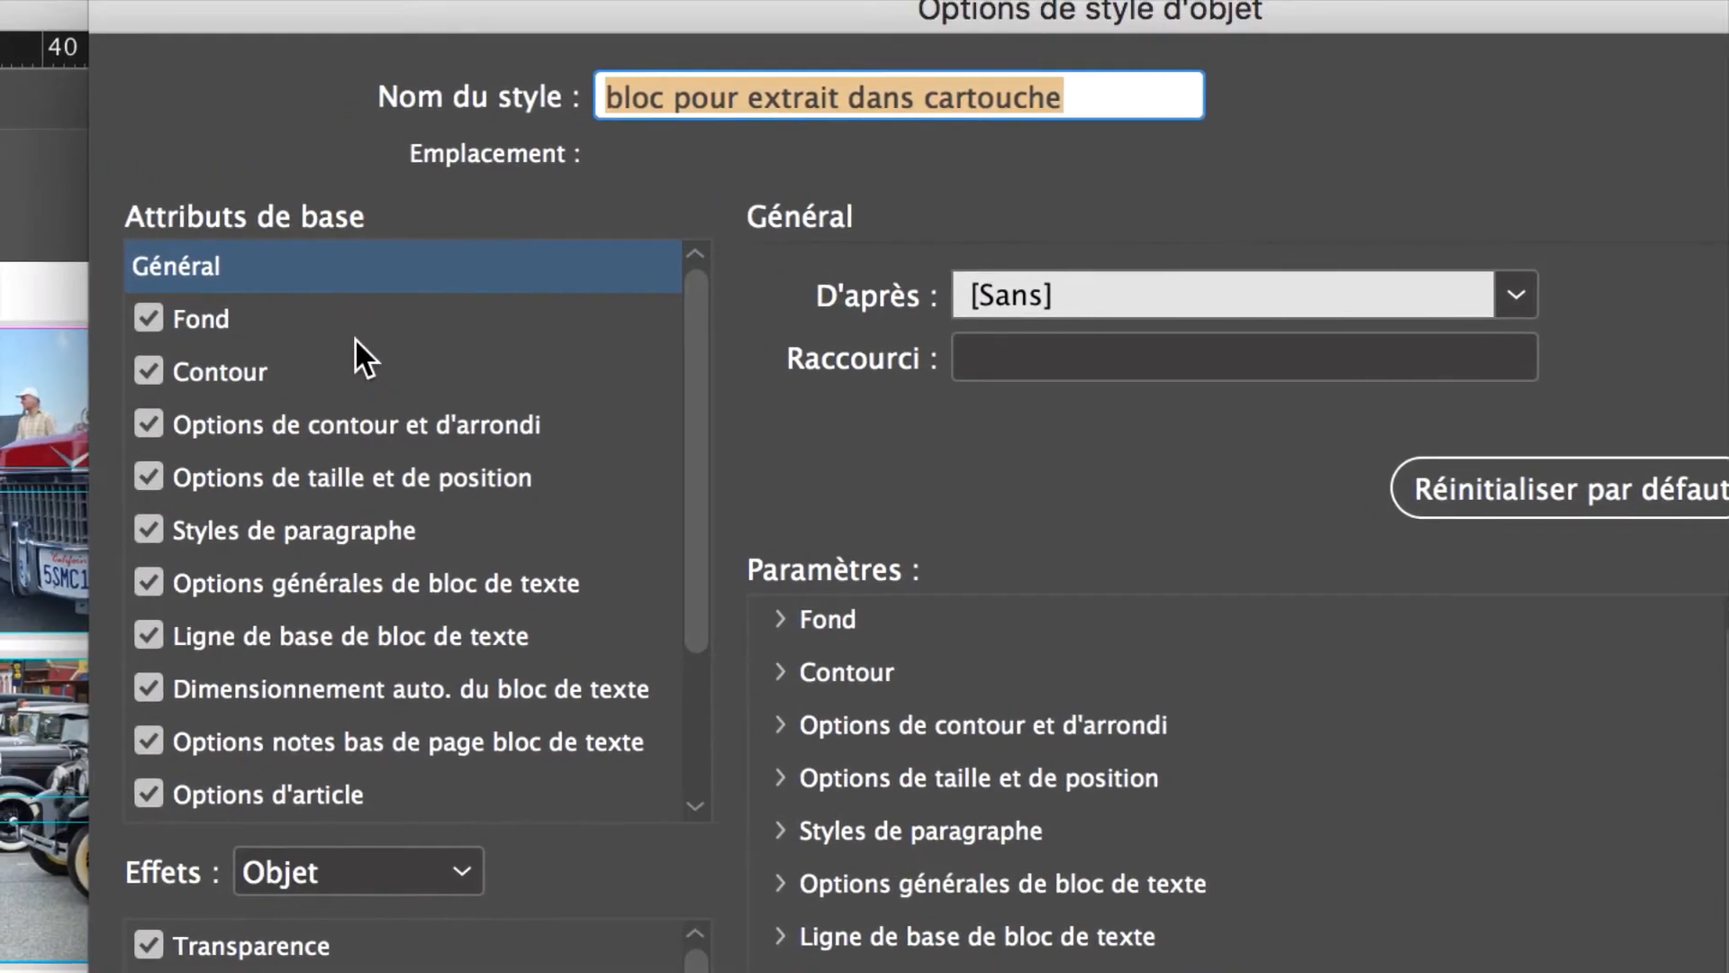
click(355, 335)
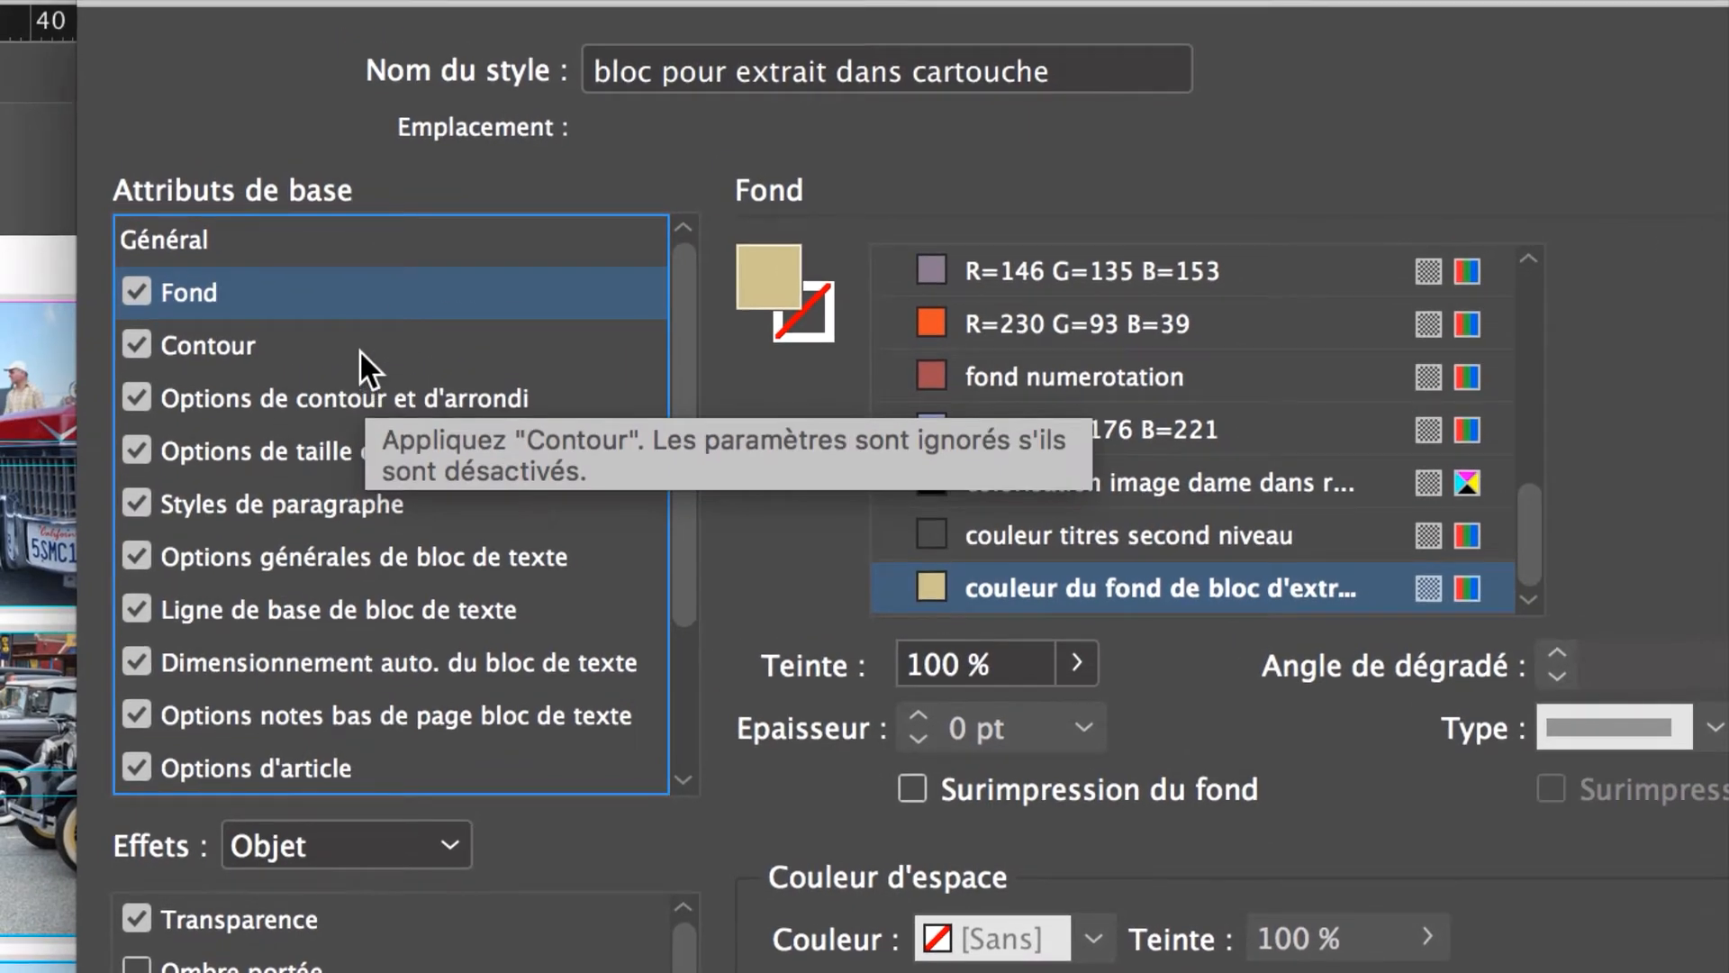
click(360, 350)
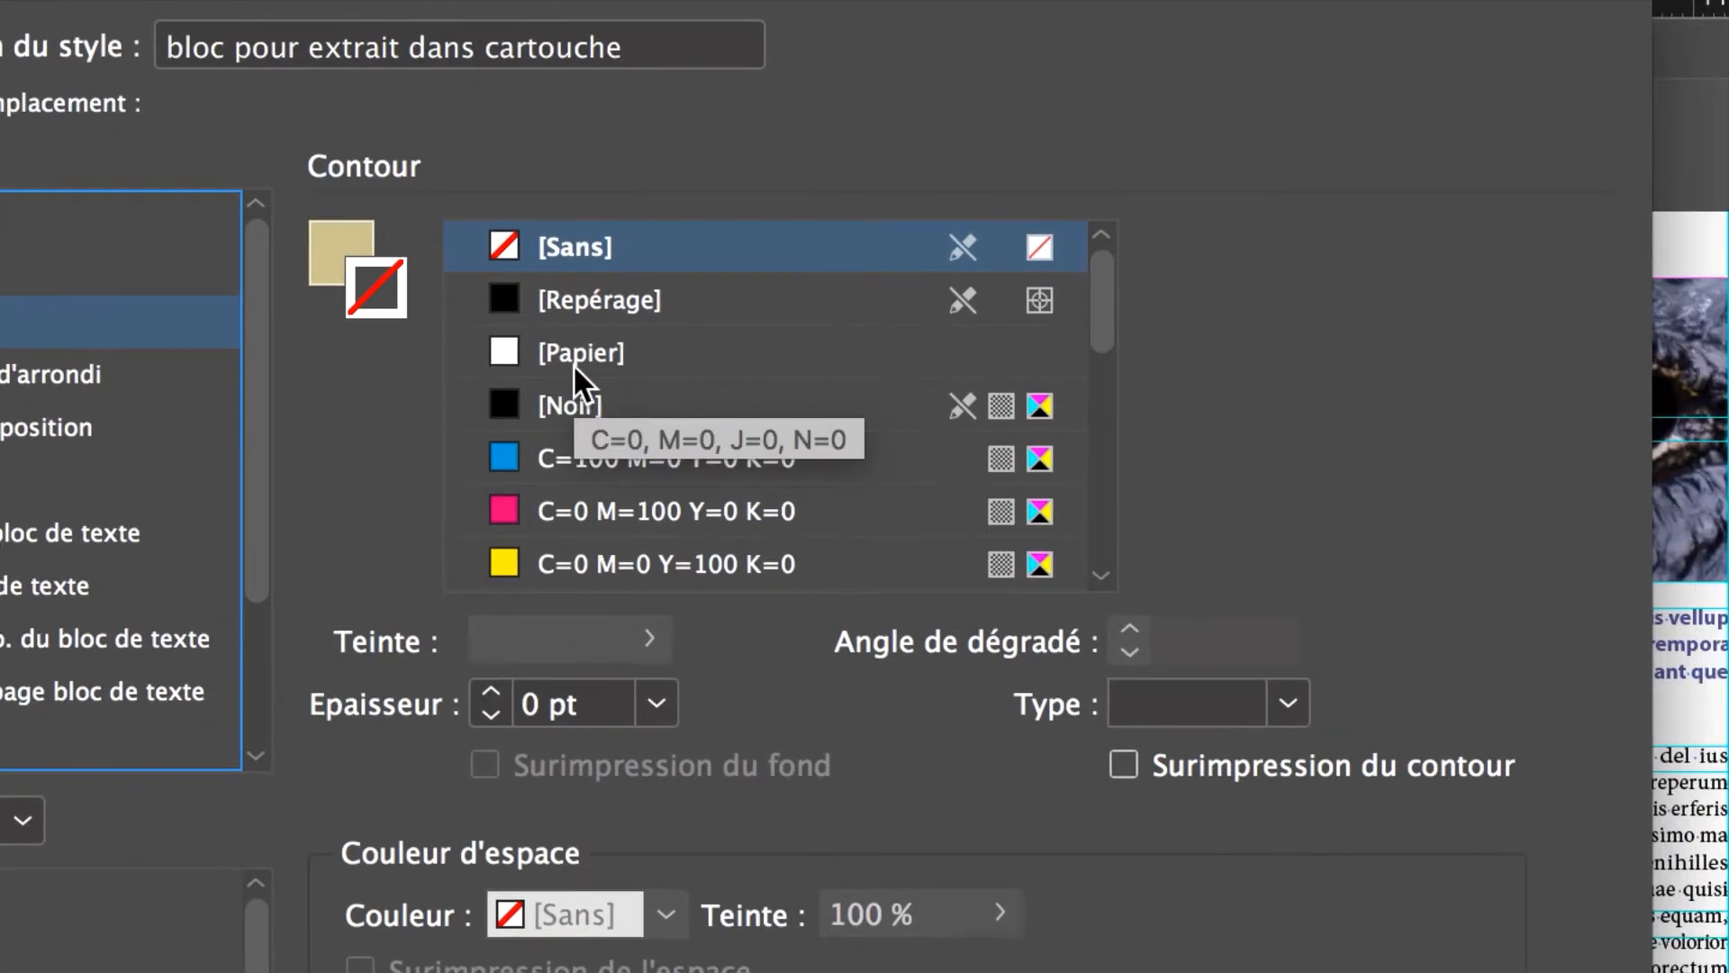
click(612, 358)
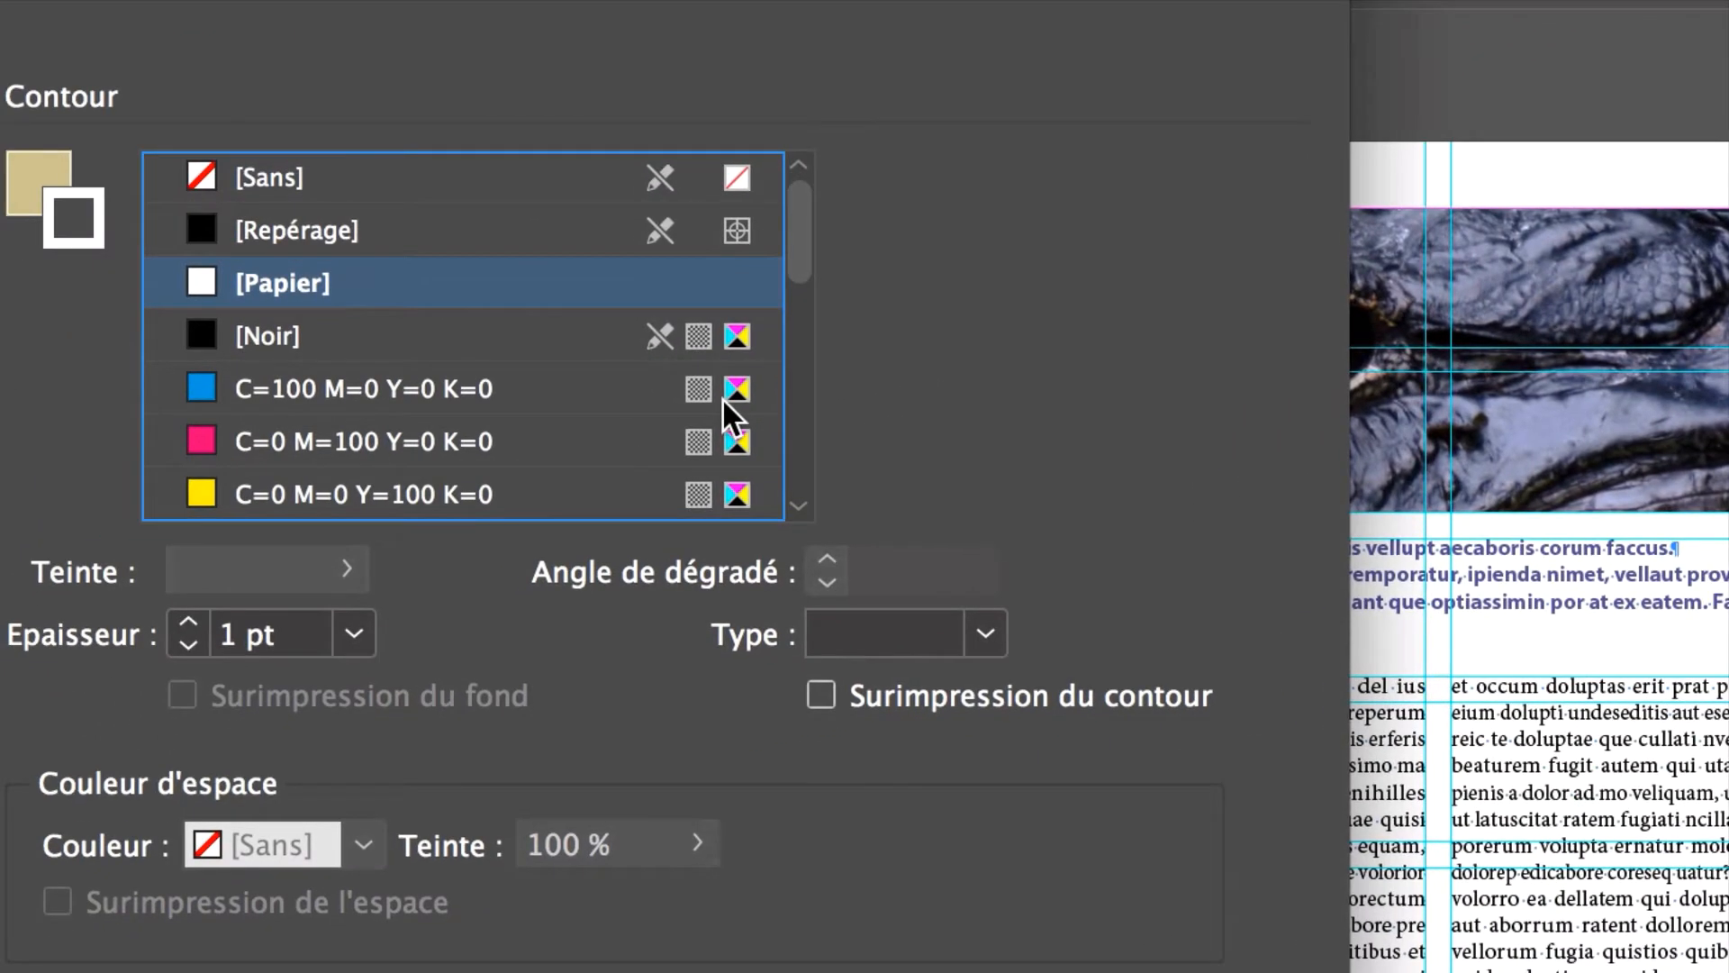
click(186, 626)
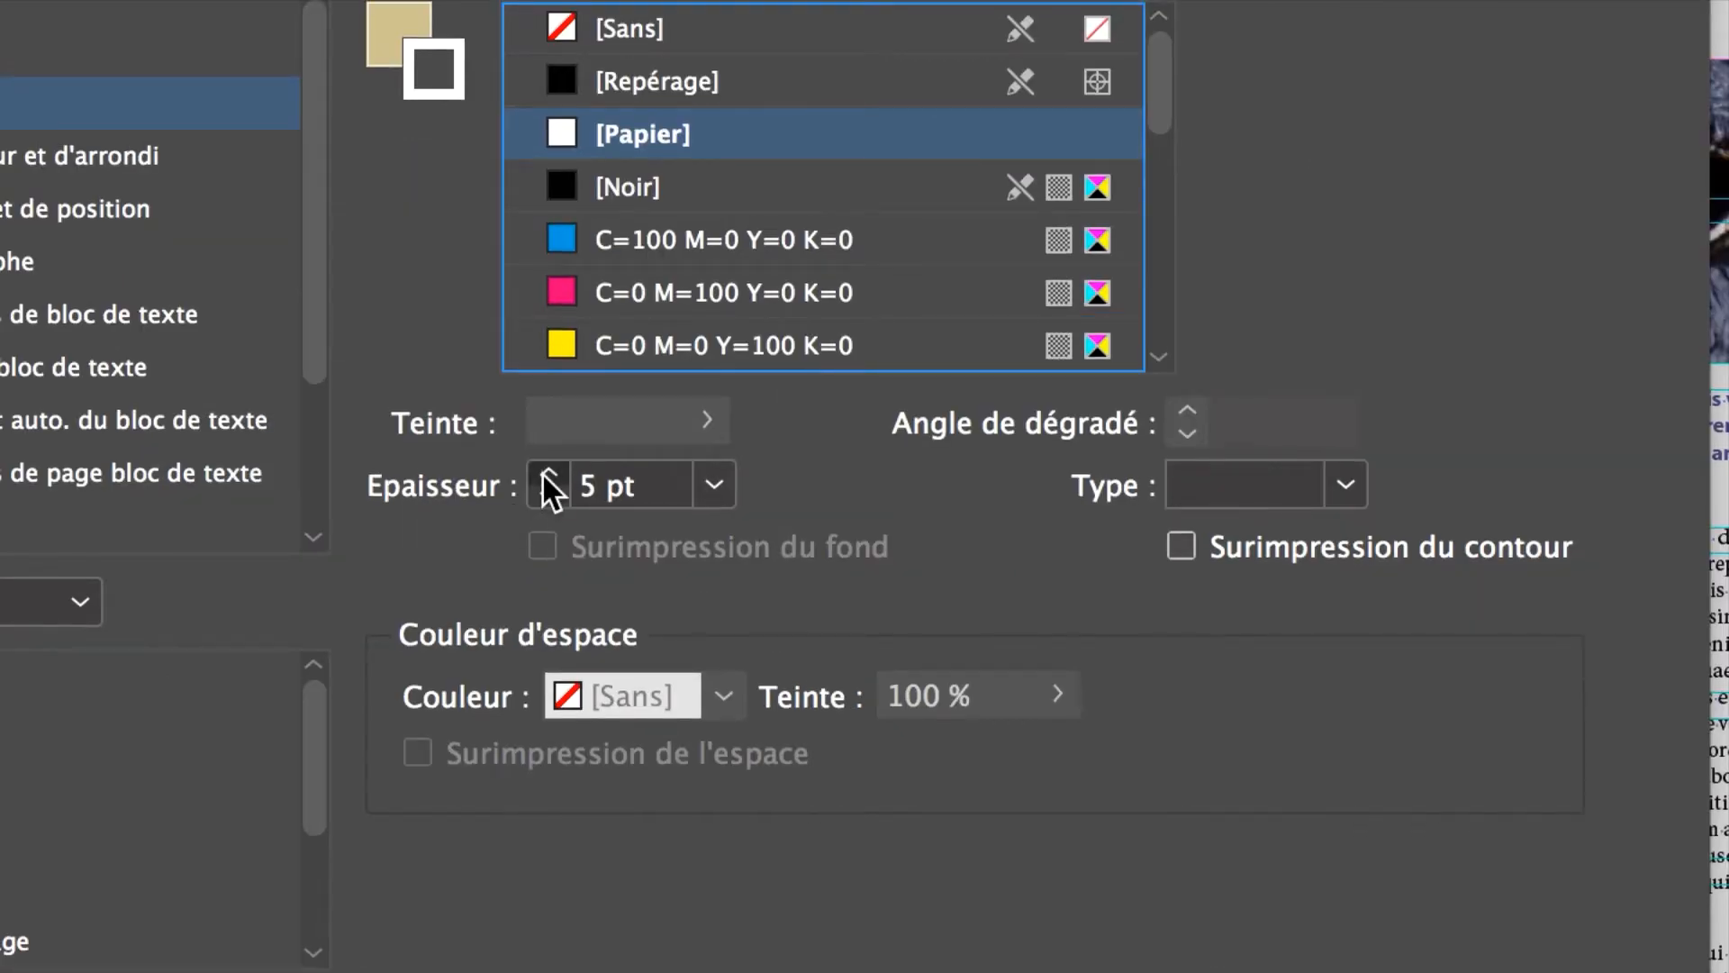
click(548, 477)
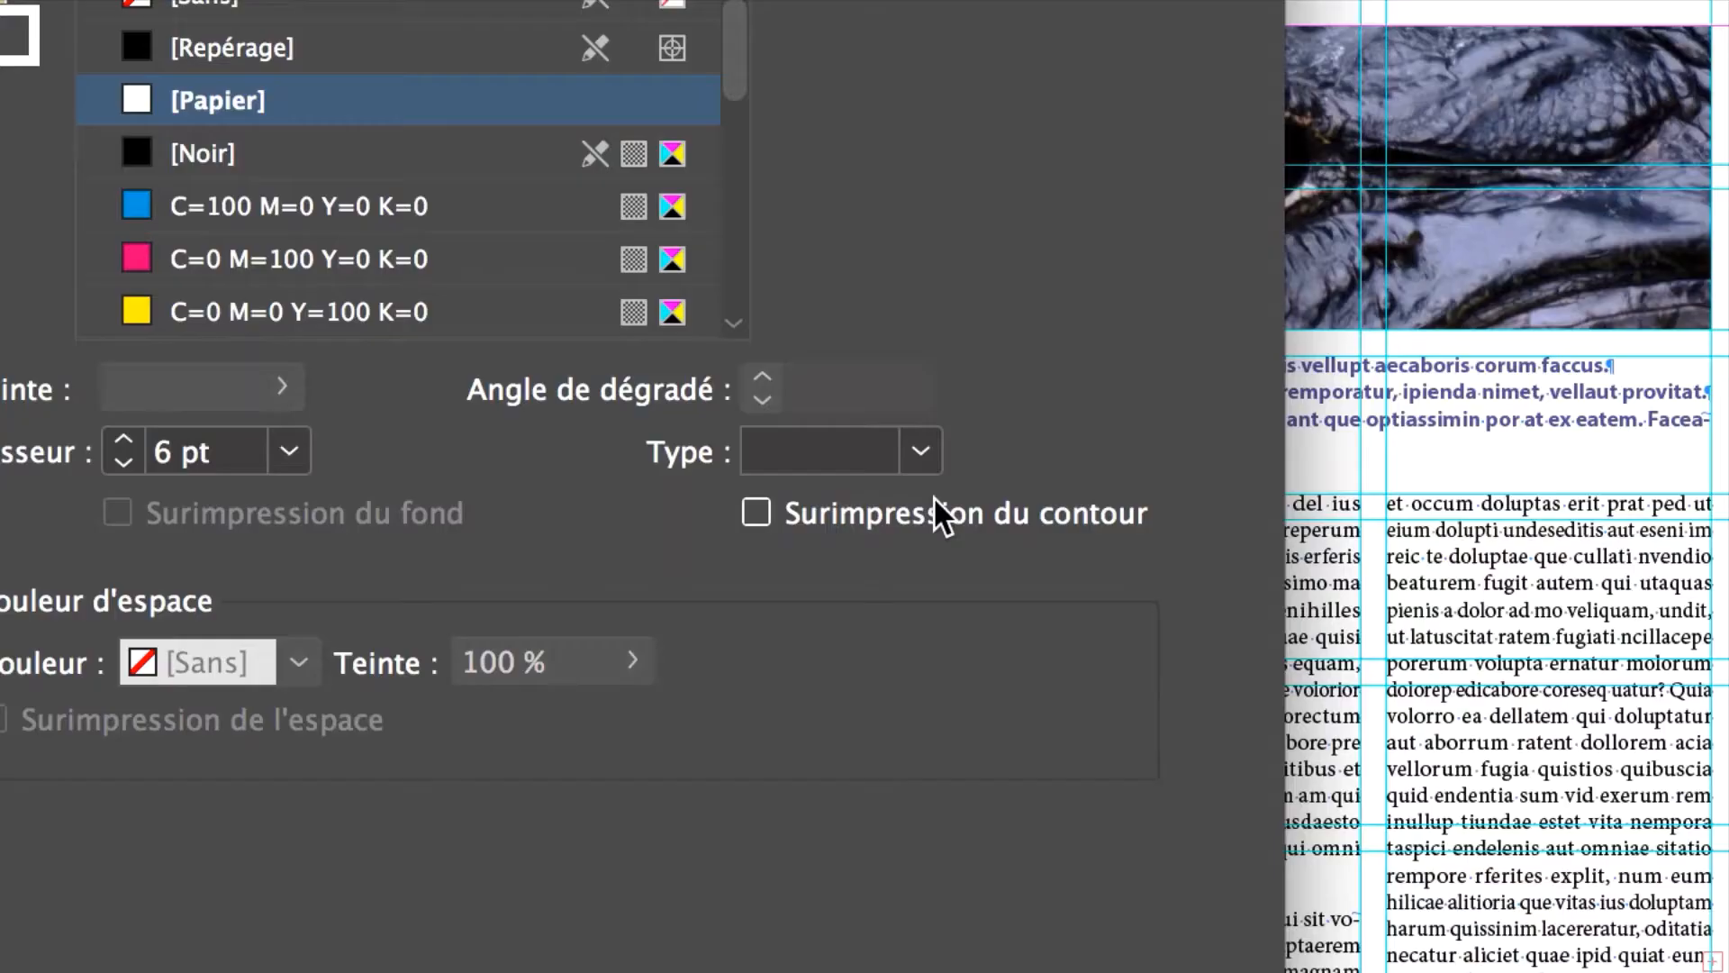
Set the object style's stroke type to Epais - Fin and apply the style changes
click(1007, 528)
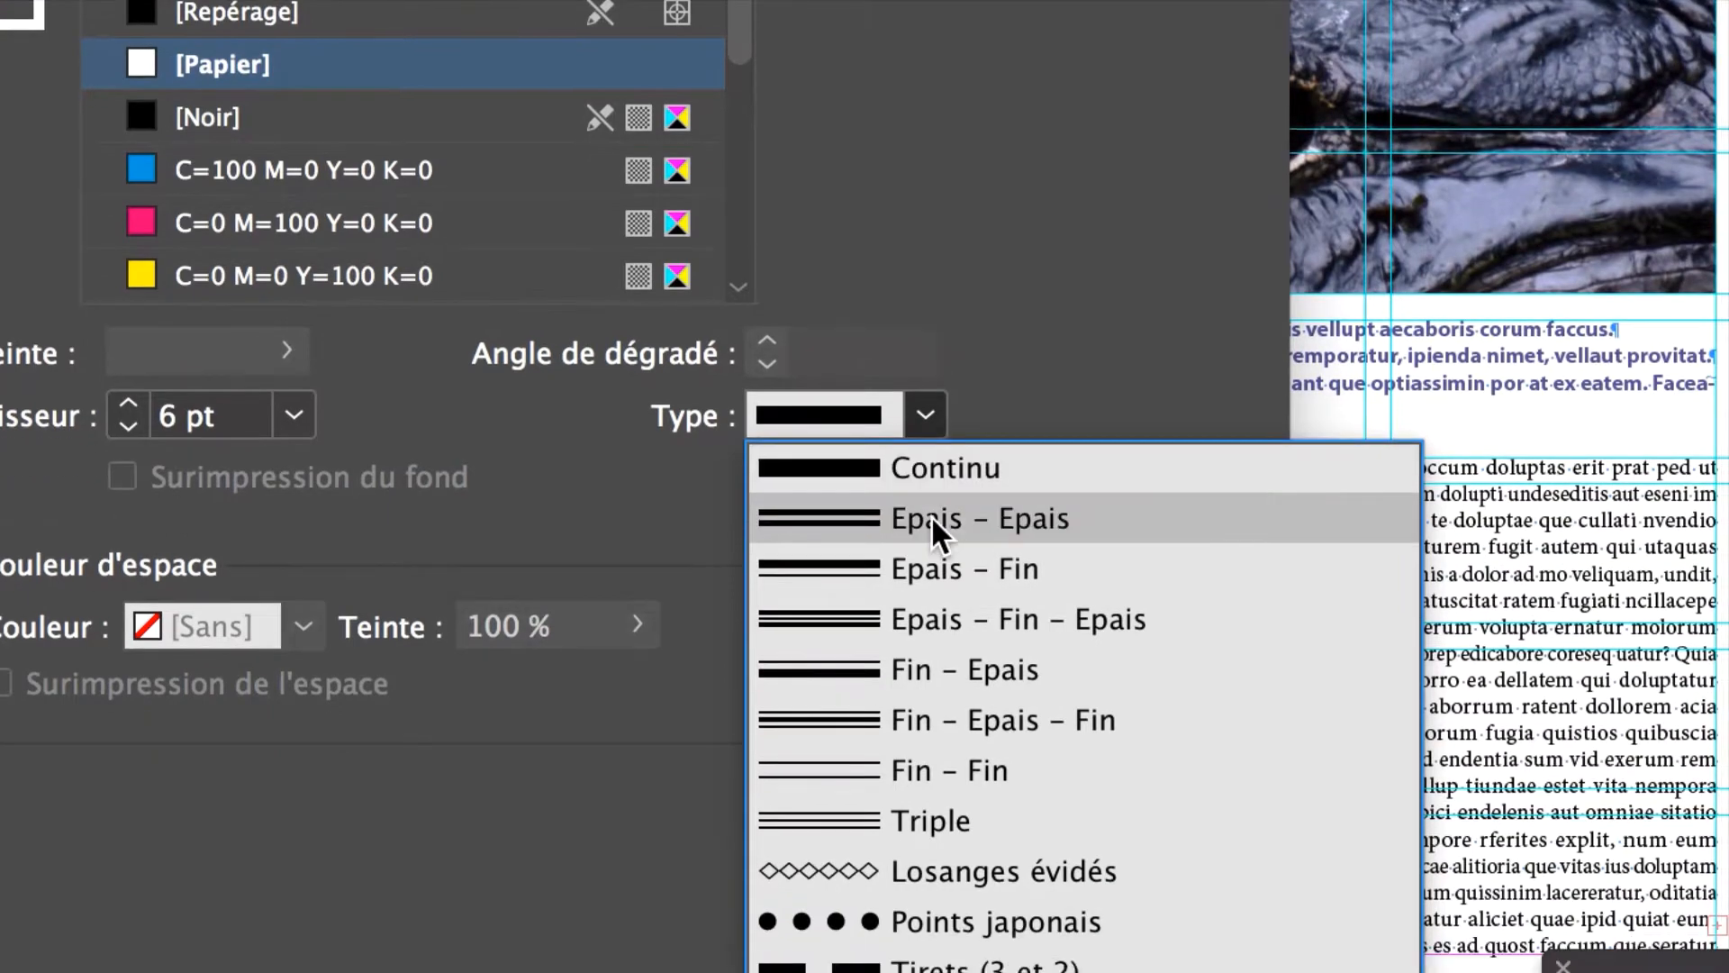
click(937, 564)
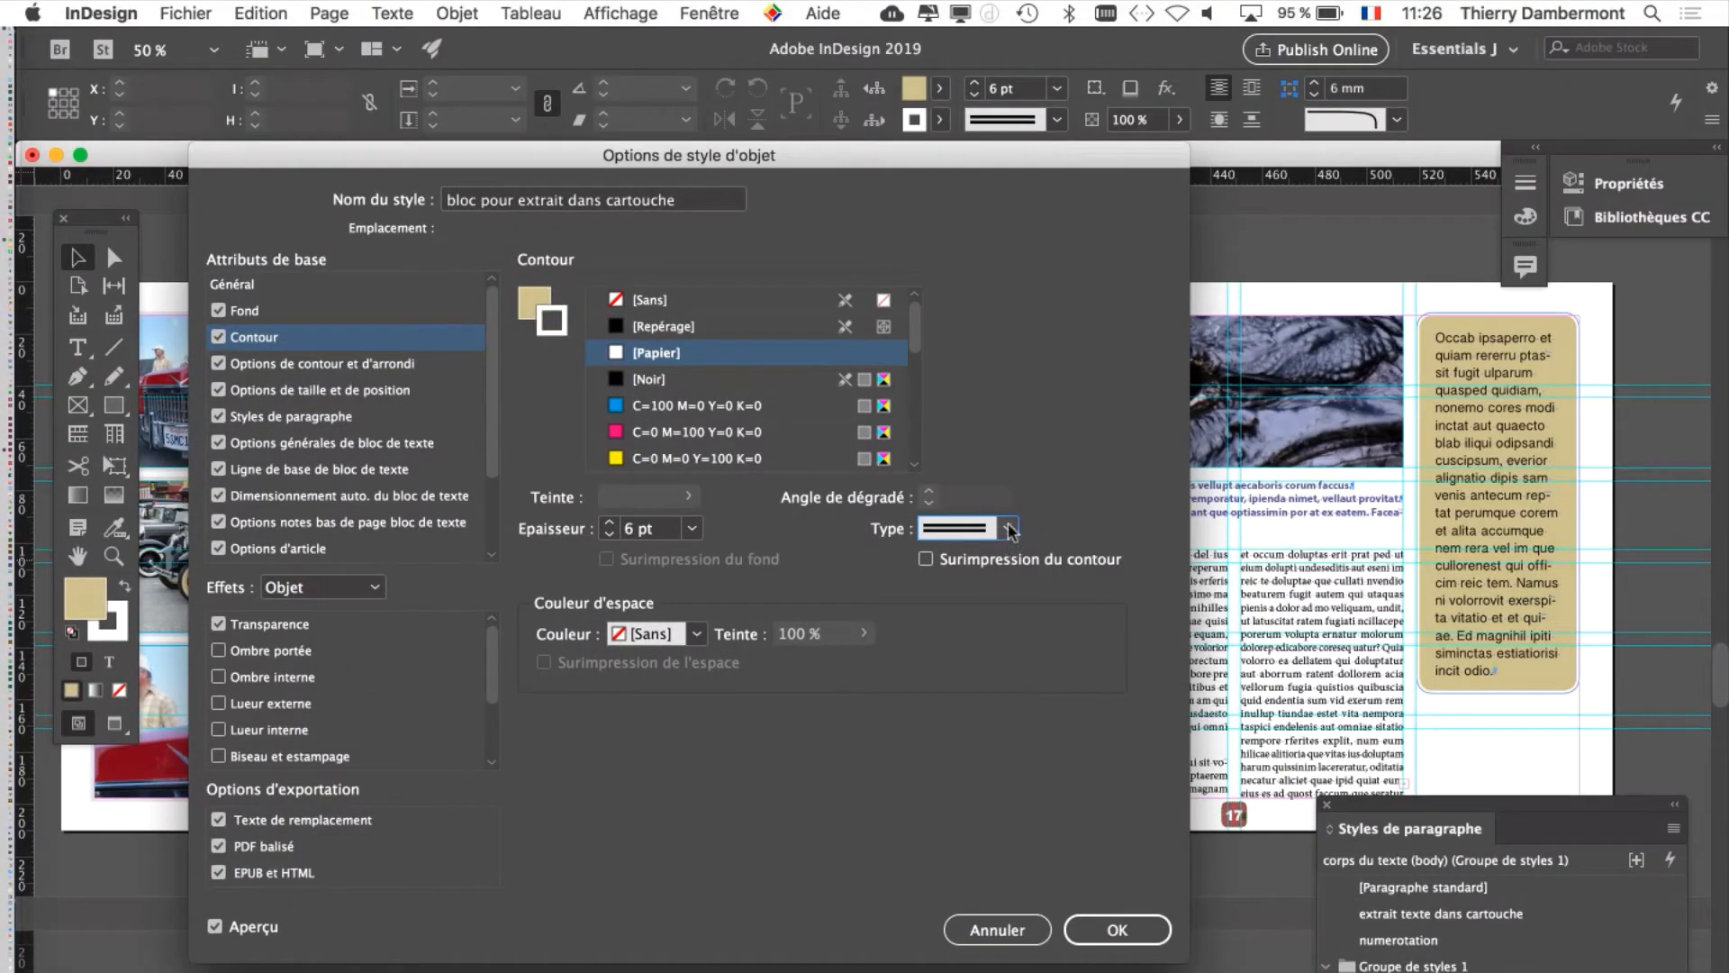
click(1092, 505)
click(1012, 619)
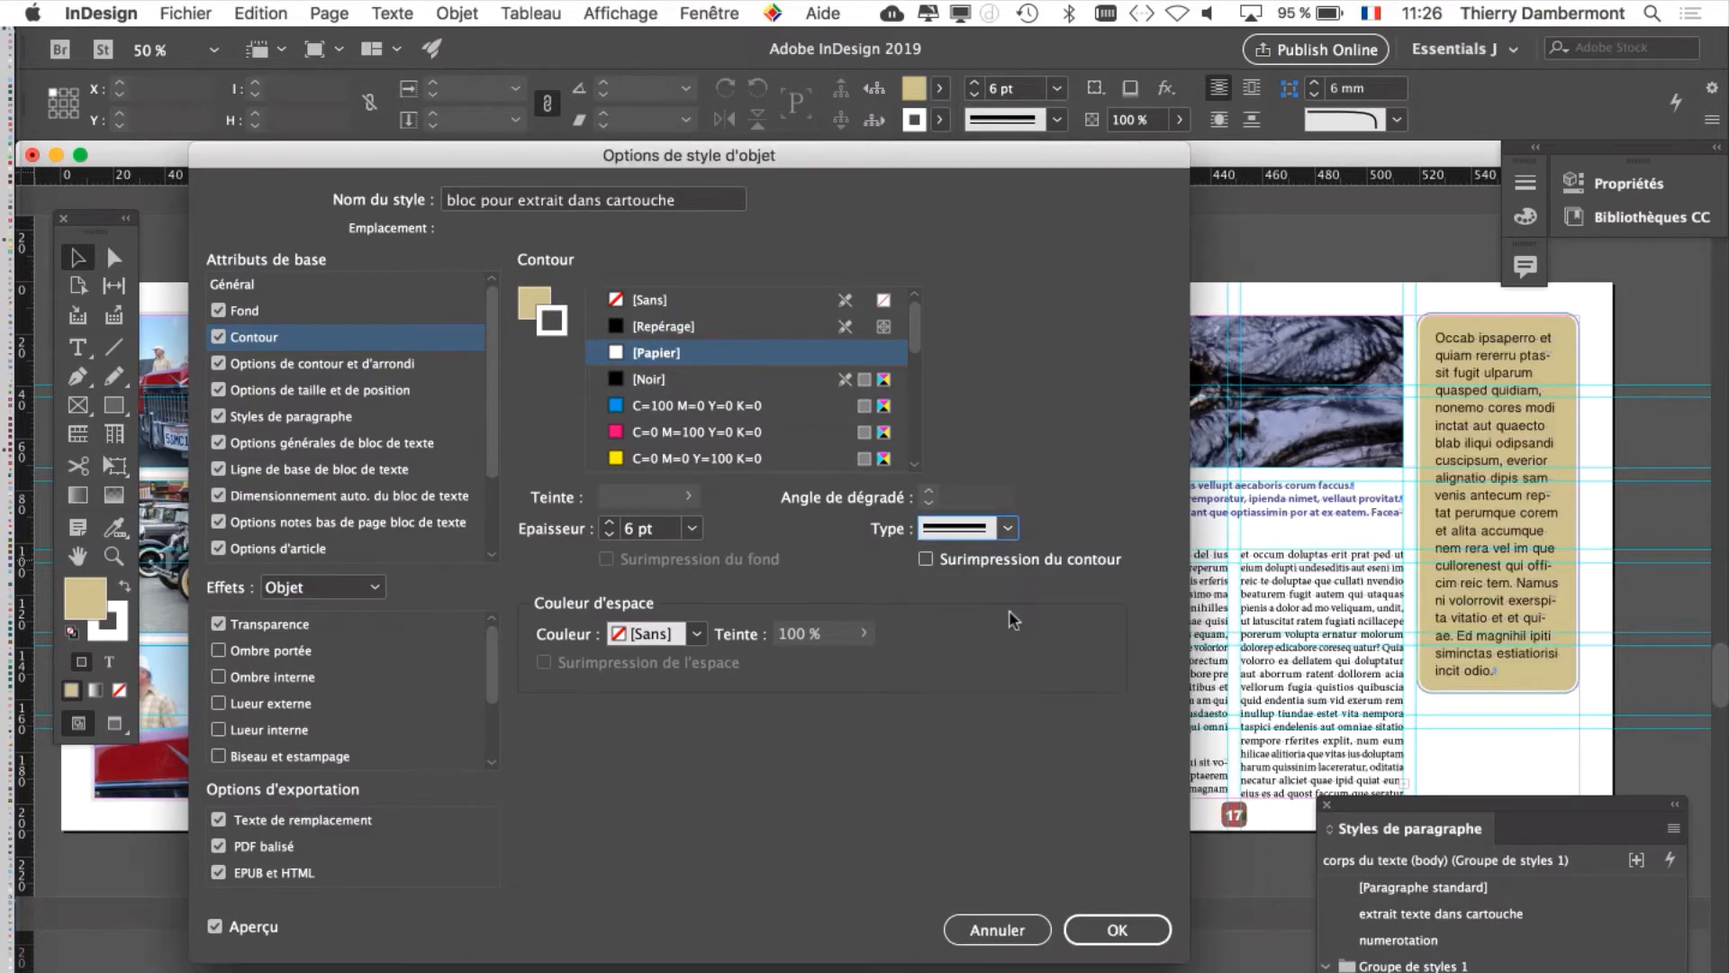
click(1134, 942)
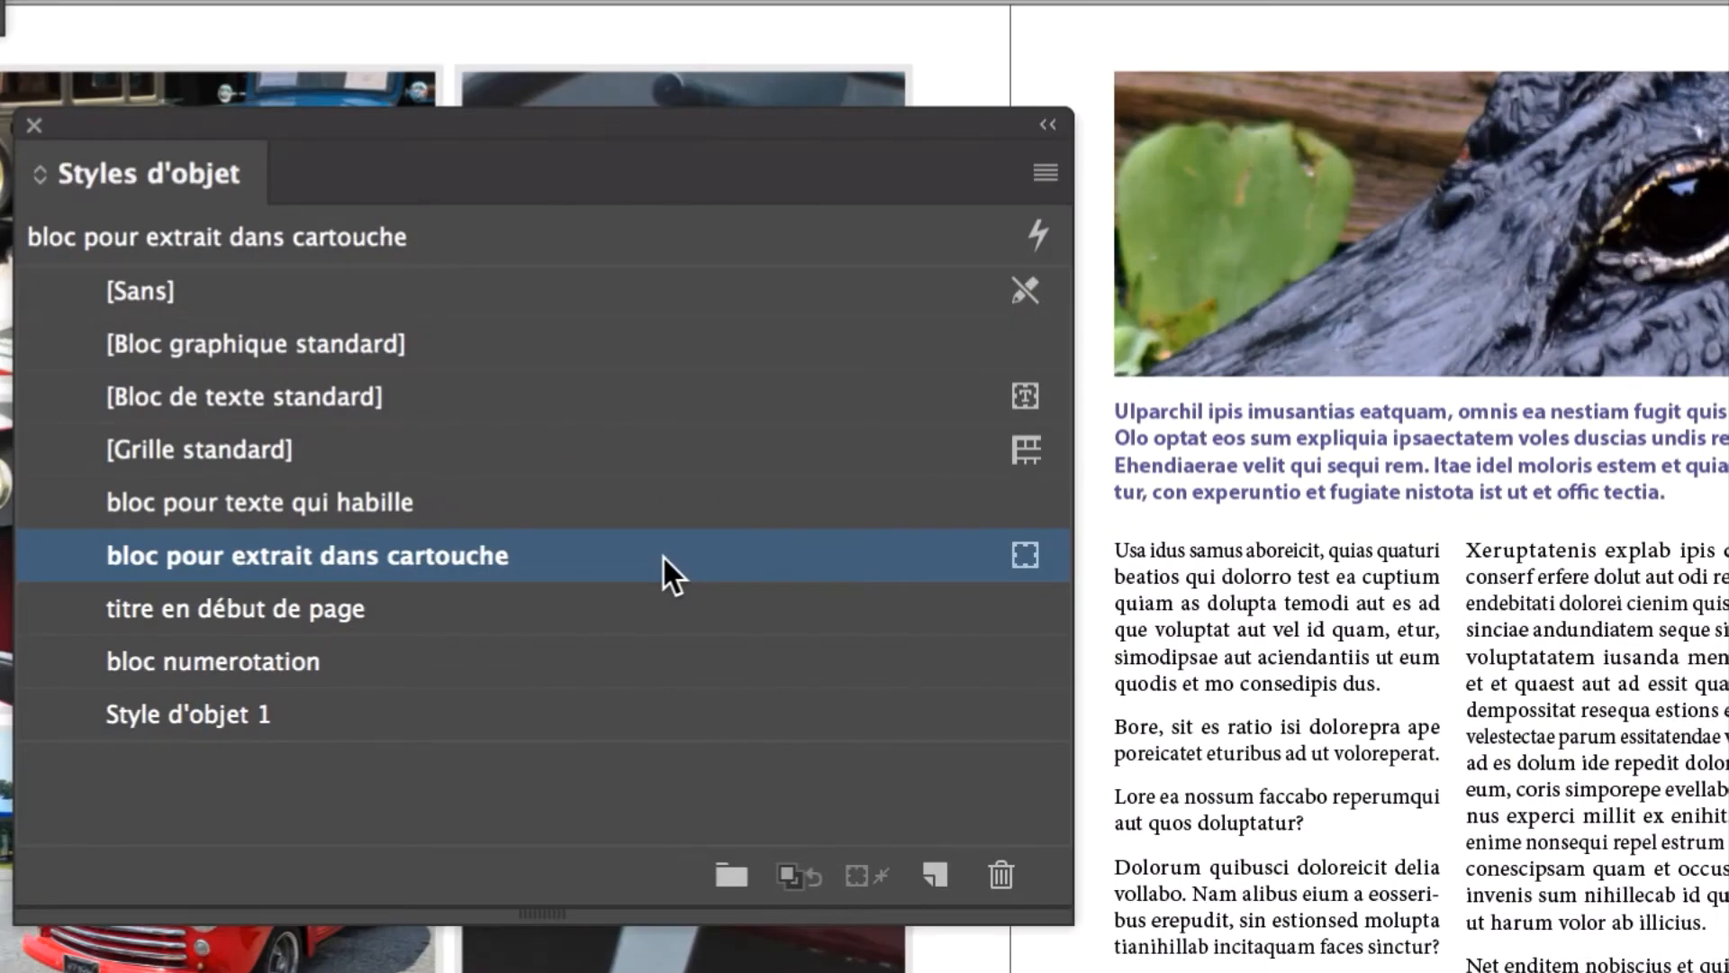
Reopen the options of "bloc pour extrait dans cartouche" and review its stroke settings and the available stroke types
double_click(662, 554)
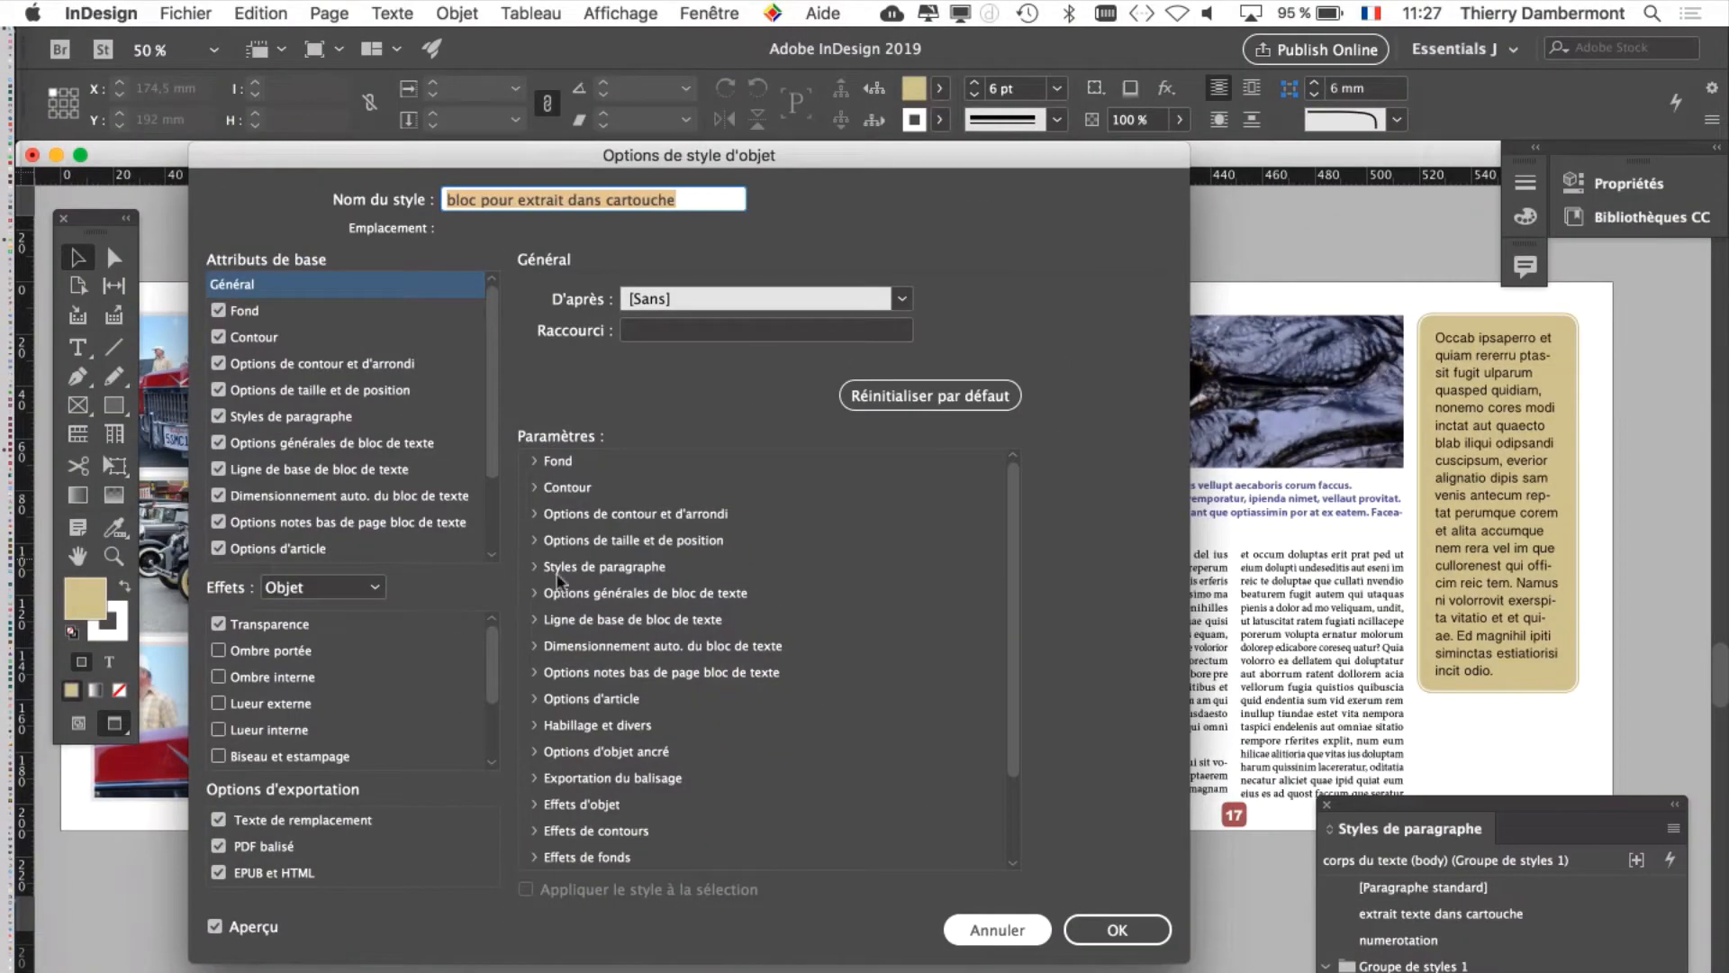
key(Return)
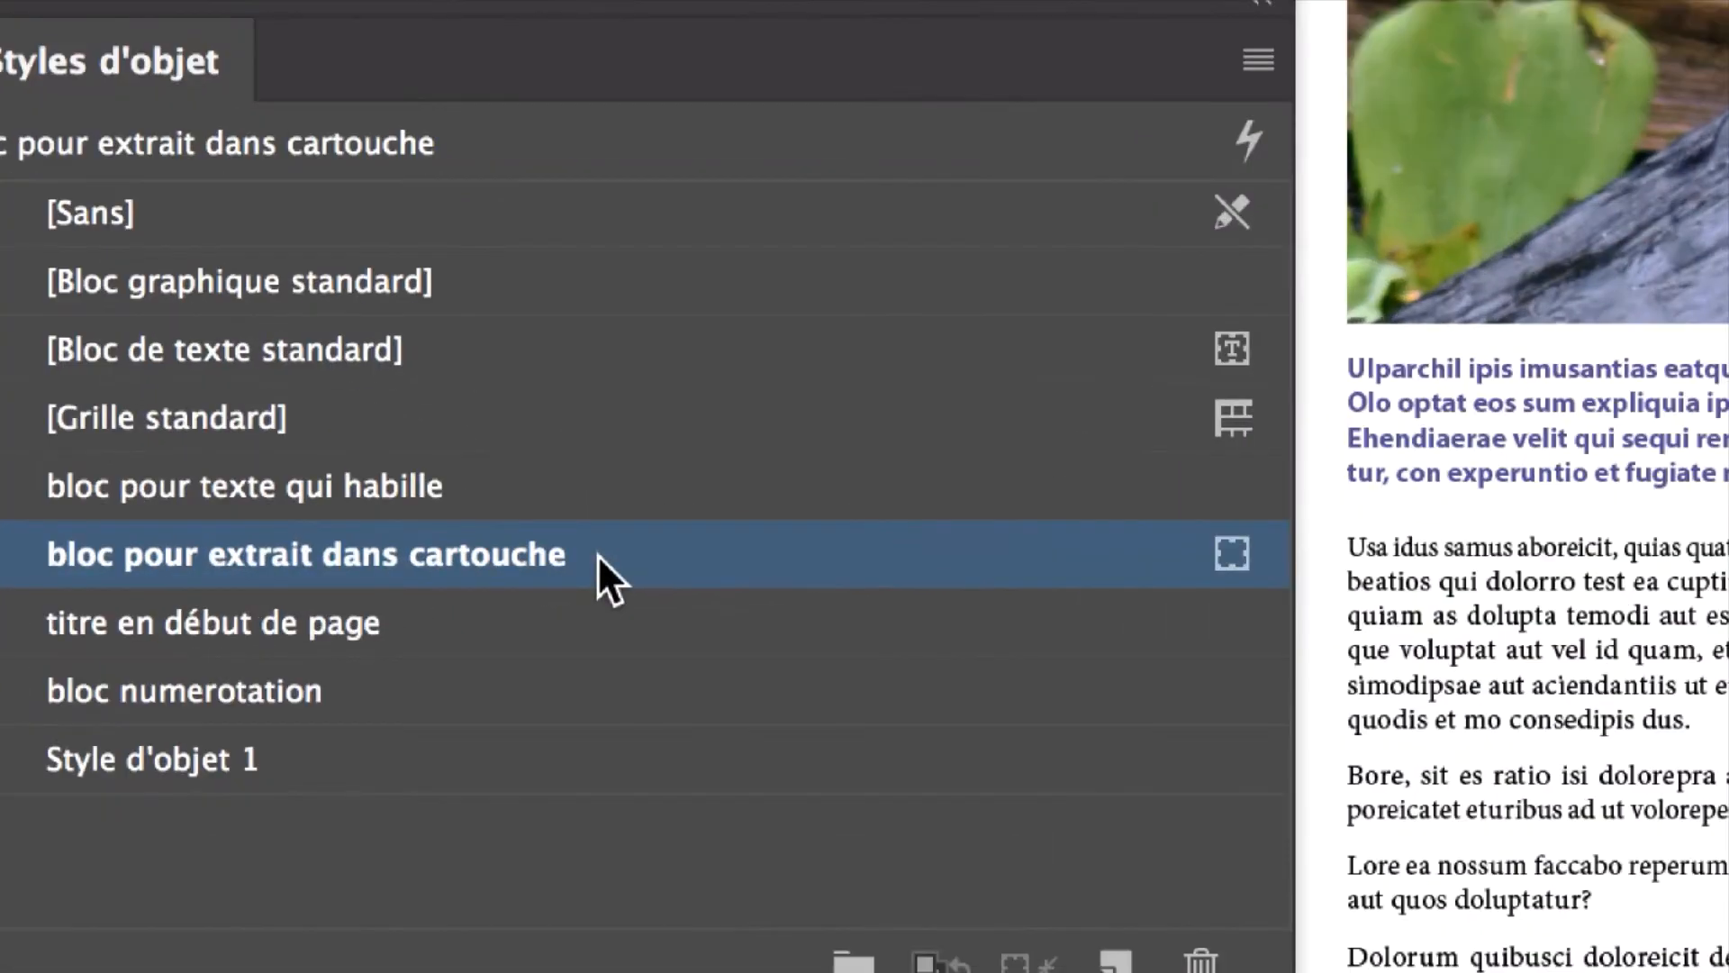
double_click(597, 553)
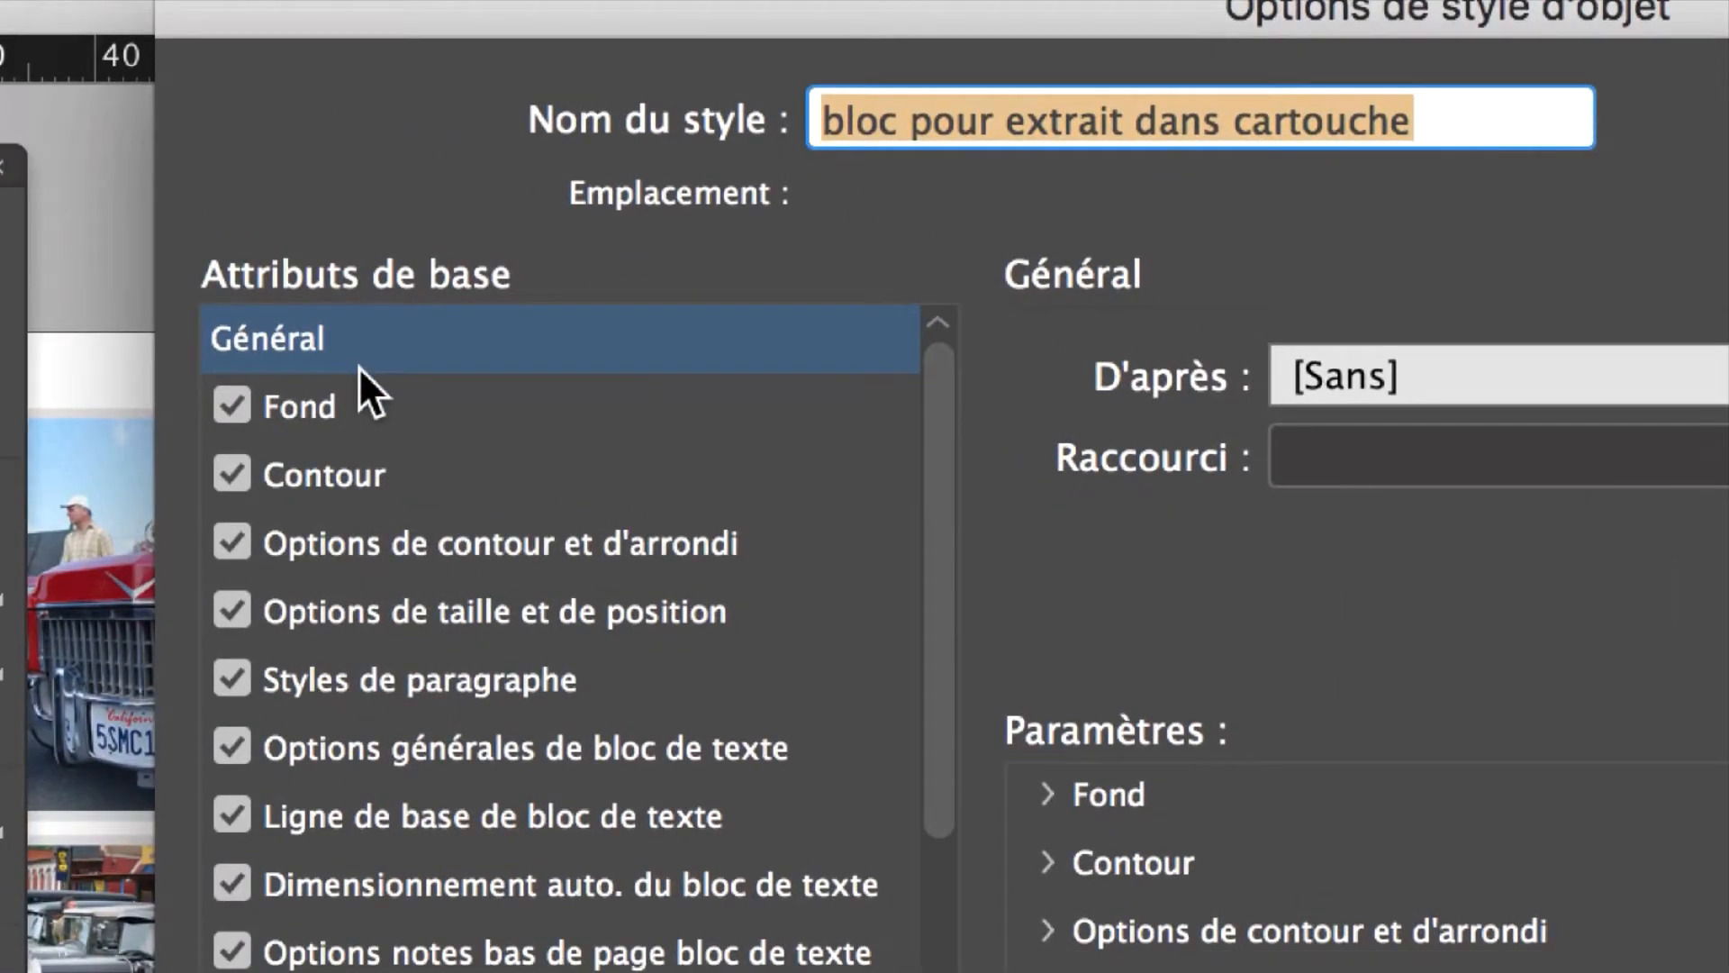
click(342, 475)
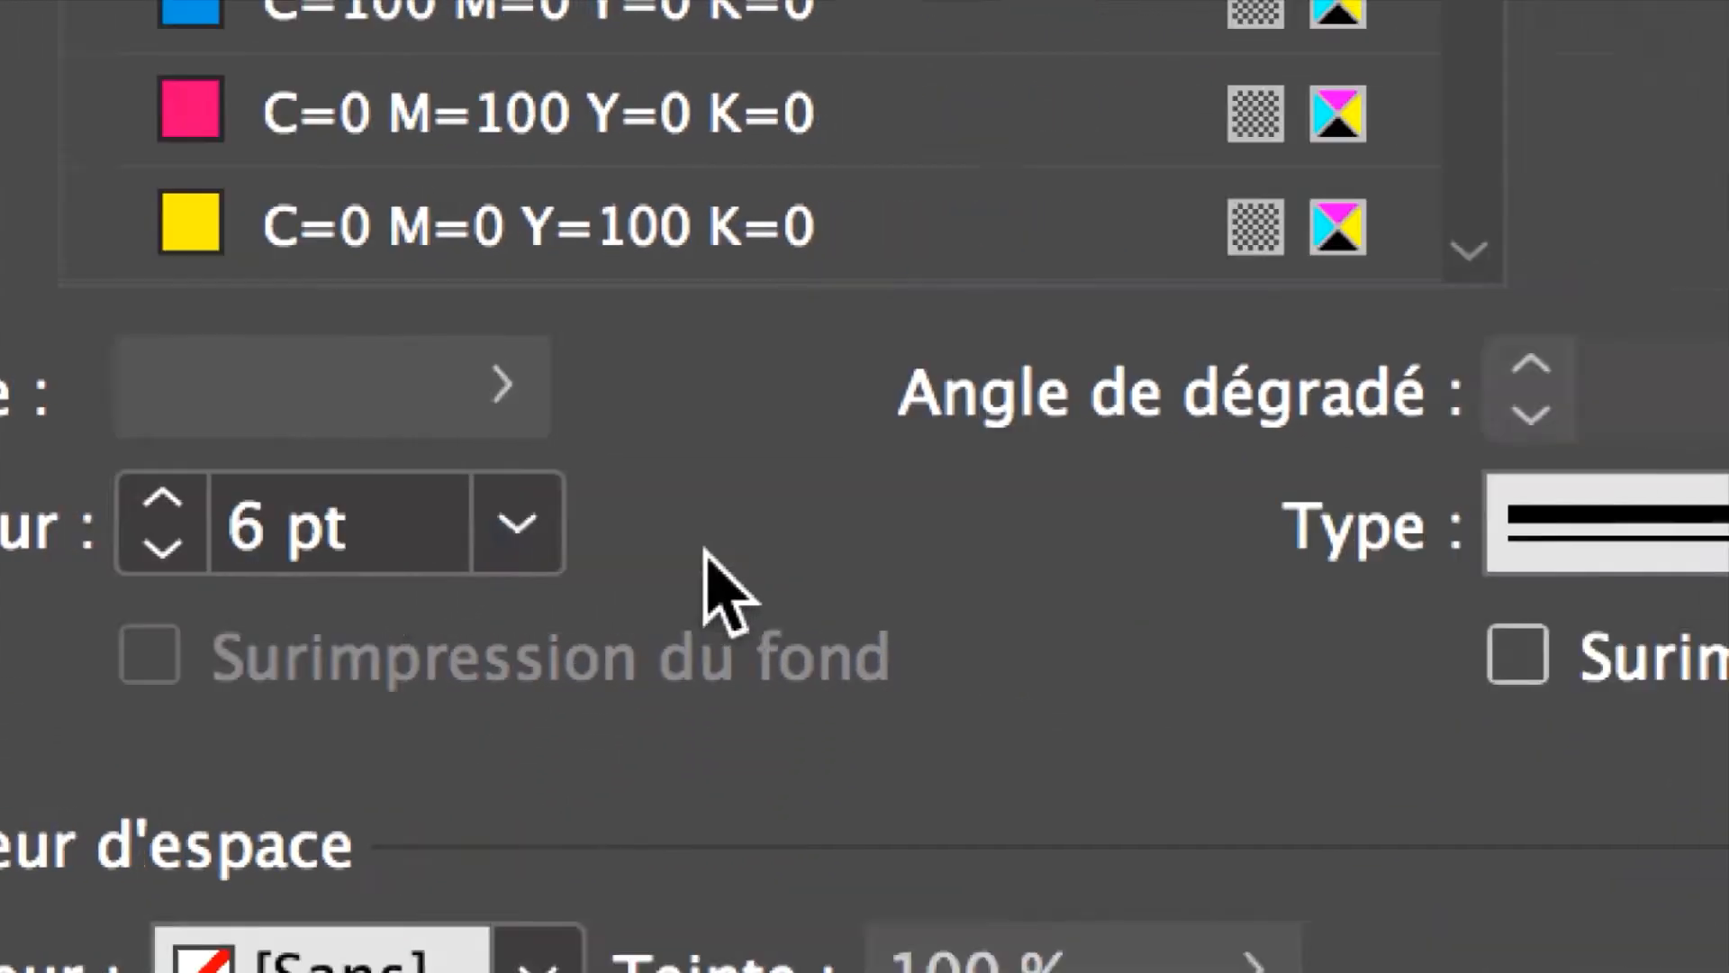
click(926, 550)
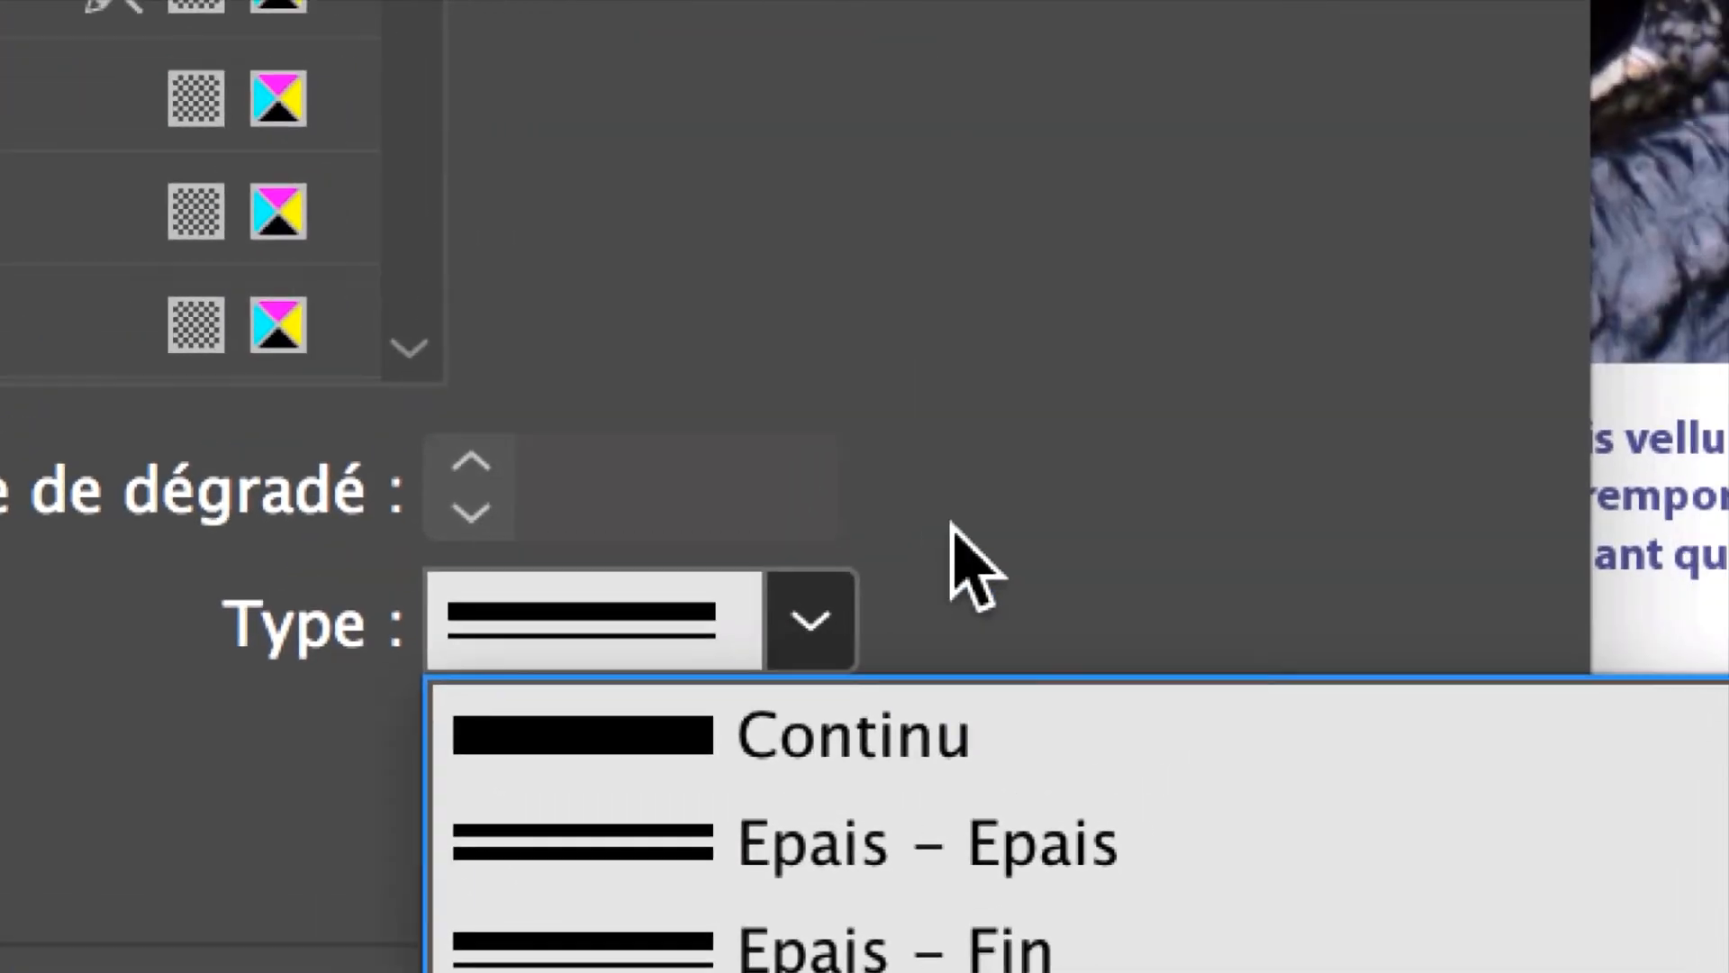
click(1041, 110)
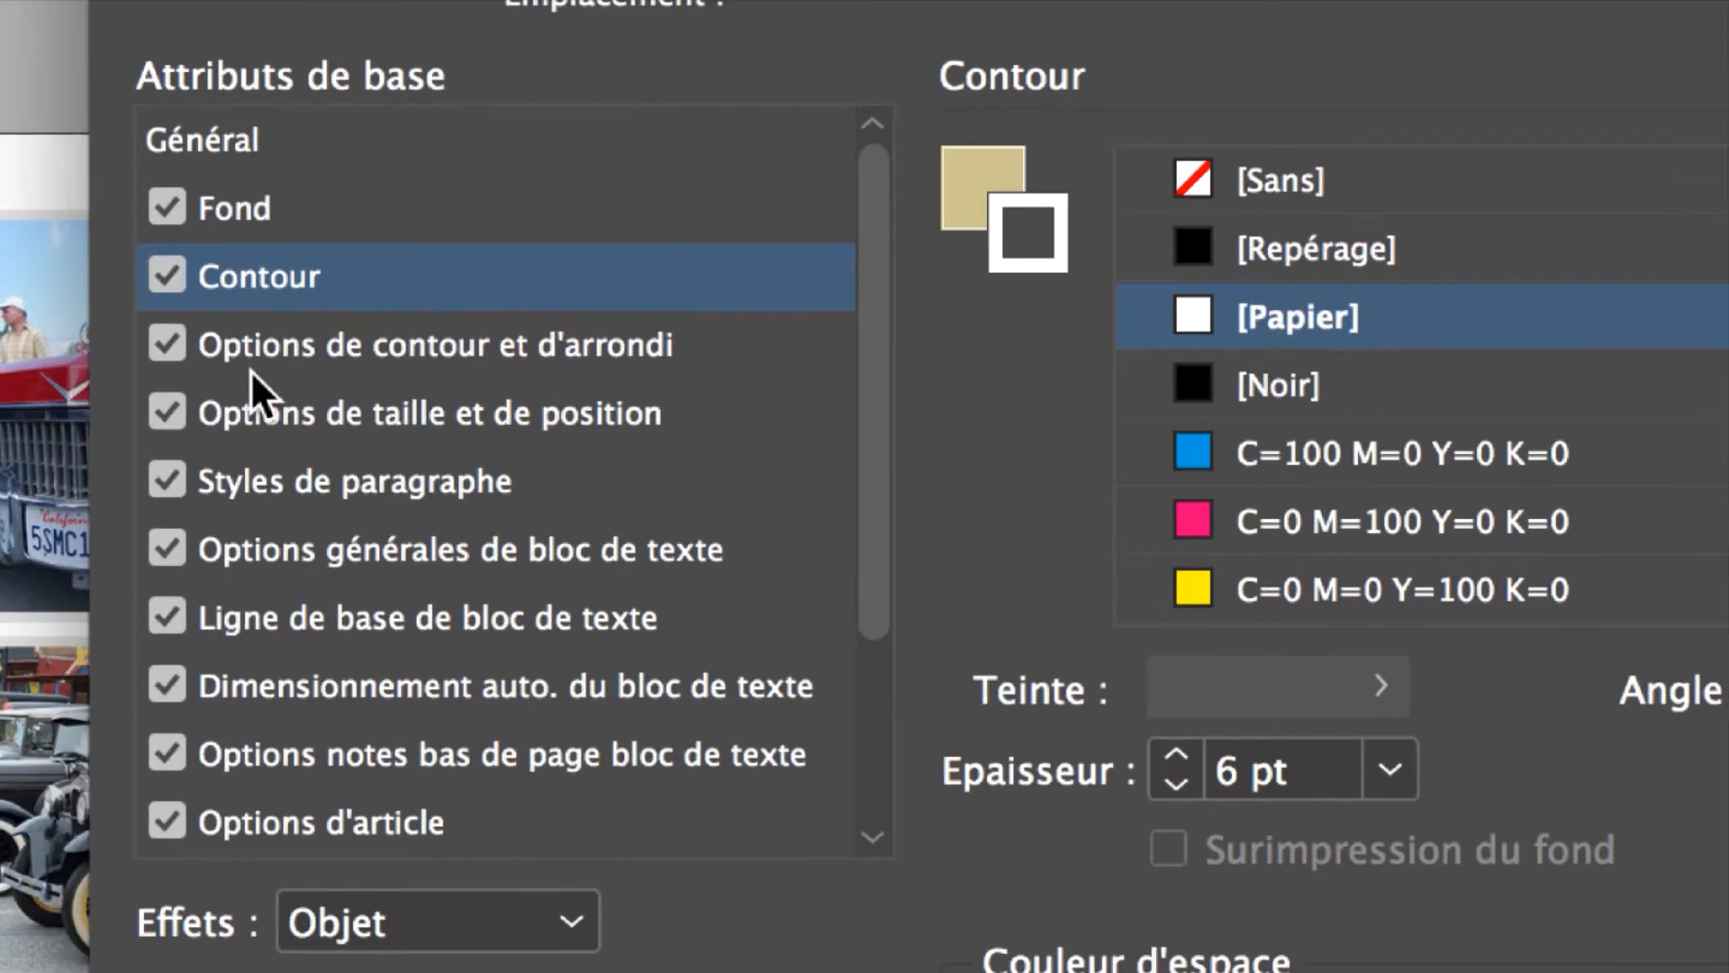
In the style's stroke and corner options, unlink the four corner settings from one another
click(275, 365)
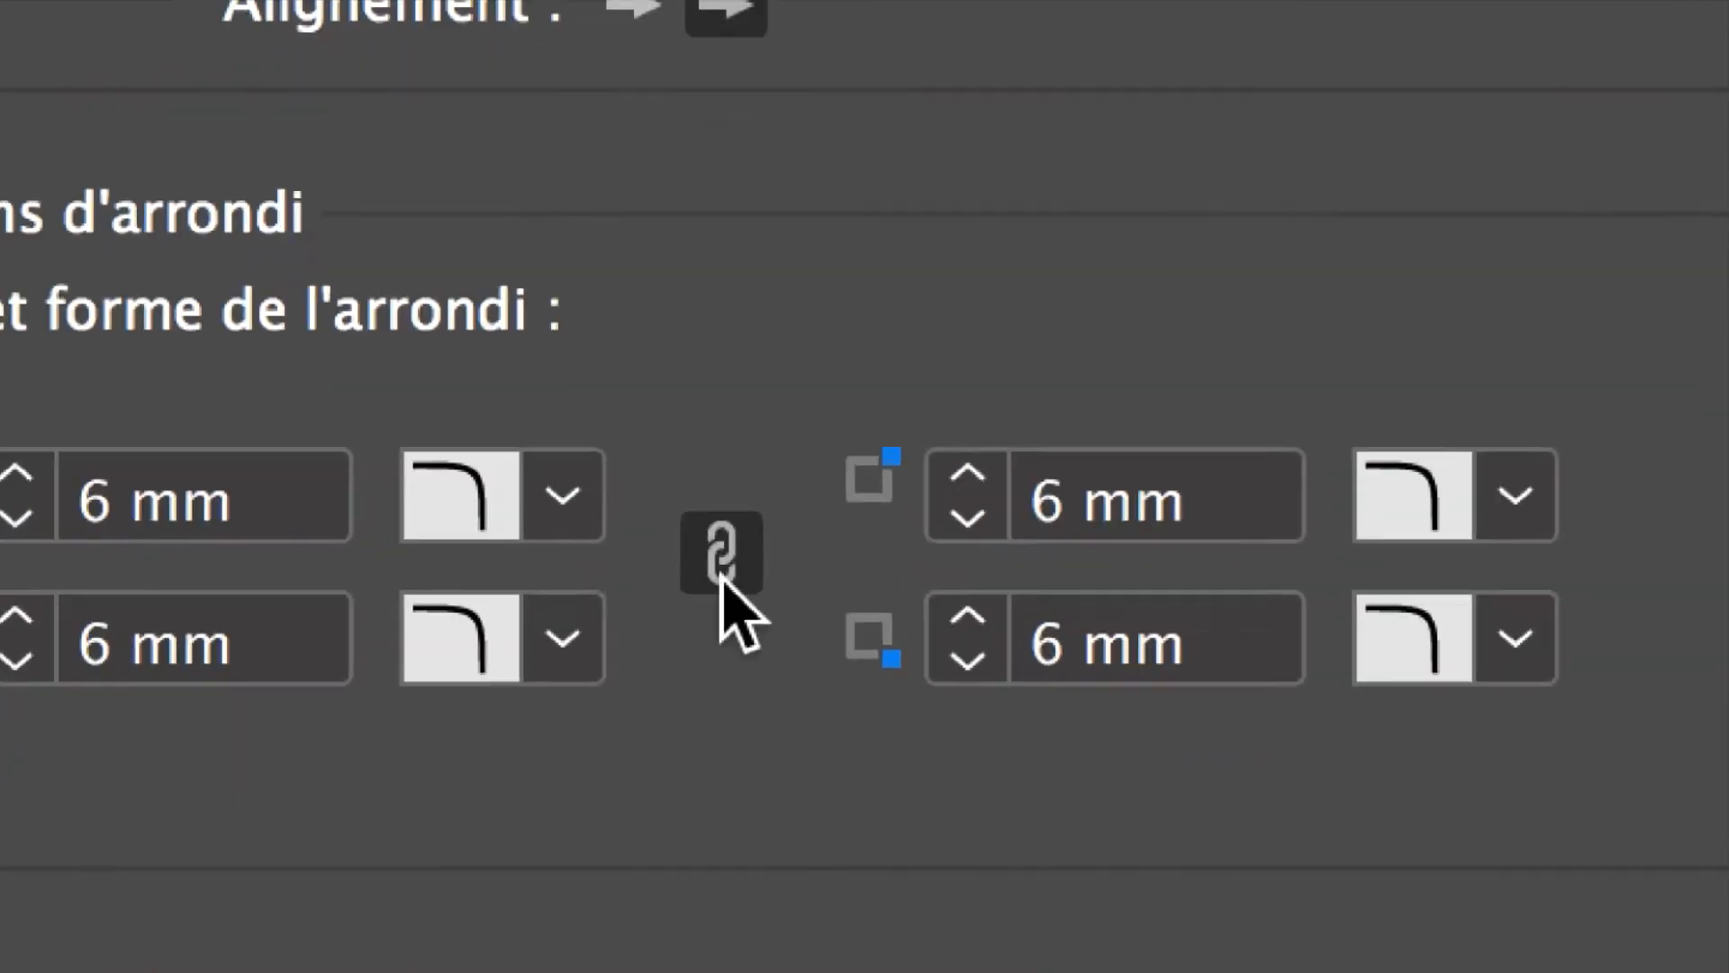
click(721, 576)
click(722, 577)
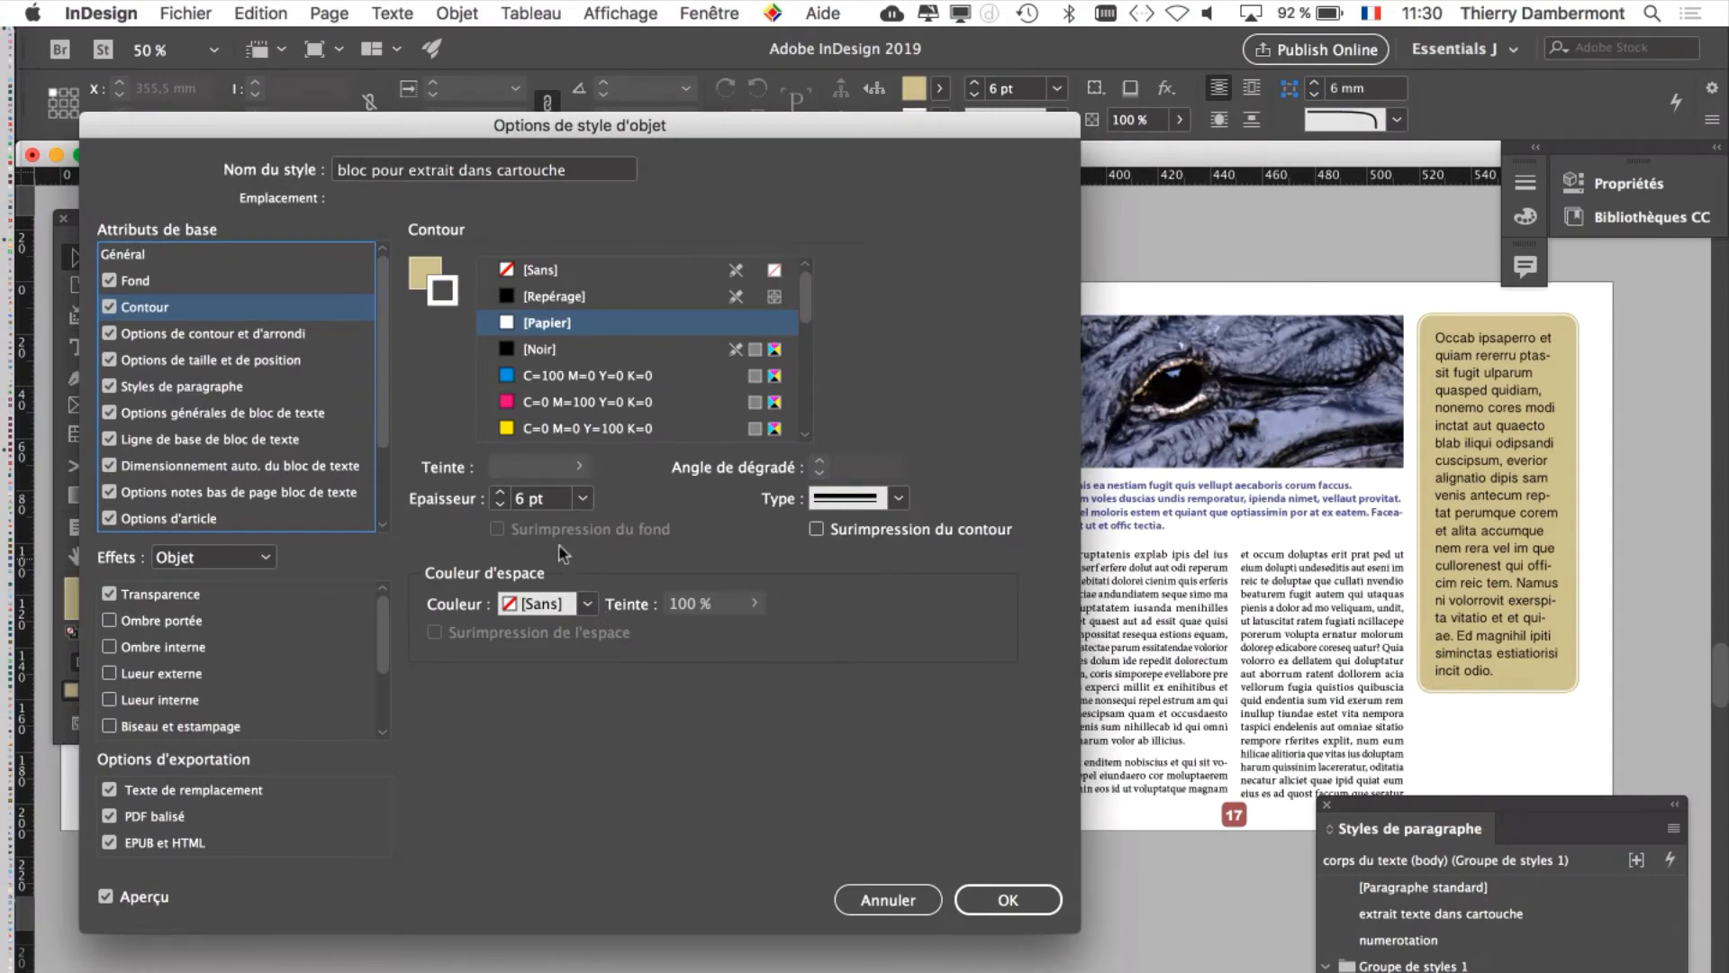
click(187, 339)
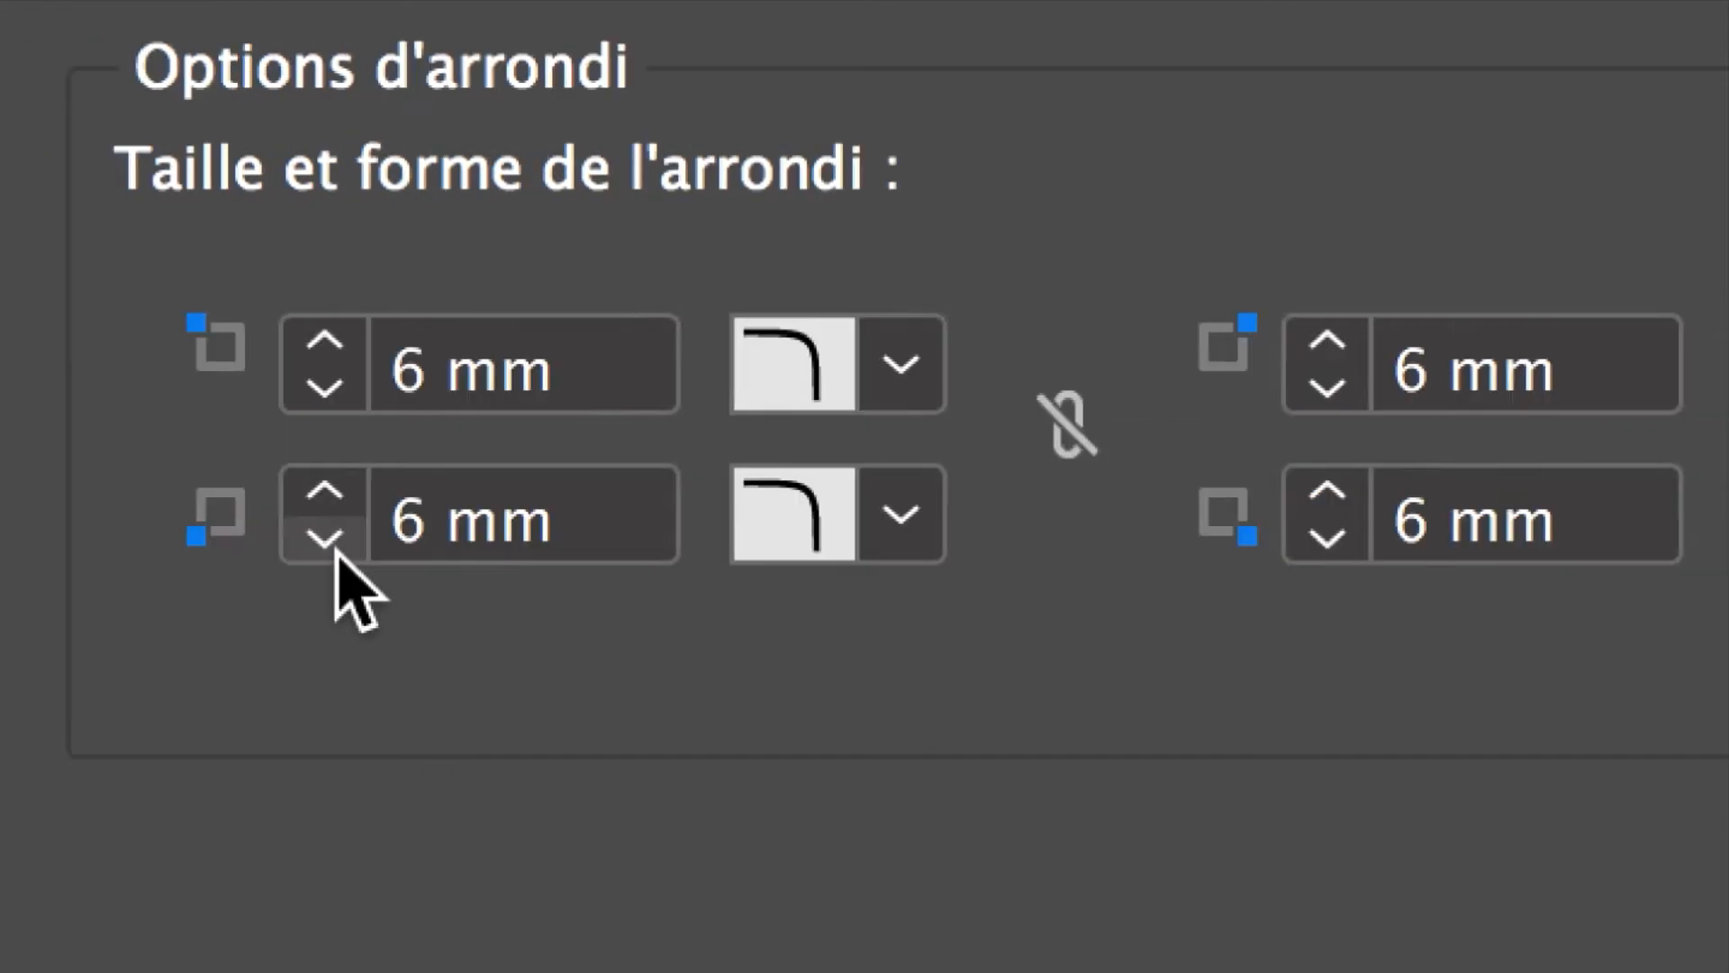
Set the shape of the style's bottom-left and top-right corners to Sans and apply the style changes
click(443, 551)
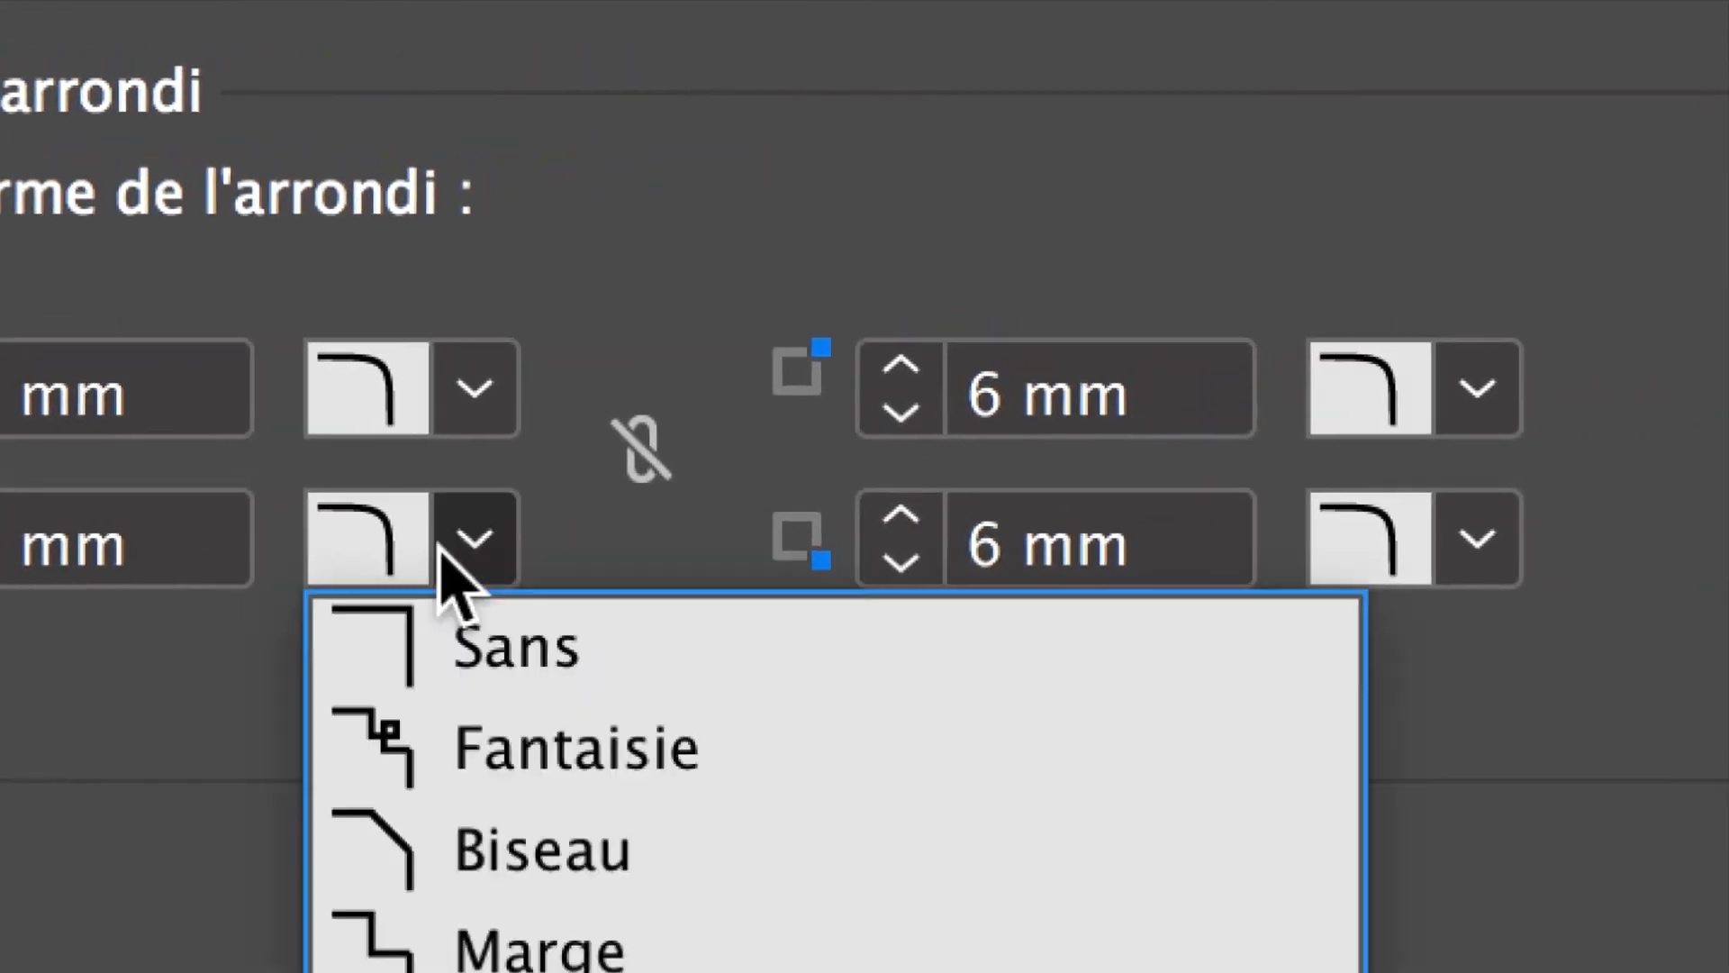
click(448, 572)
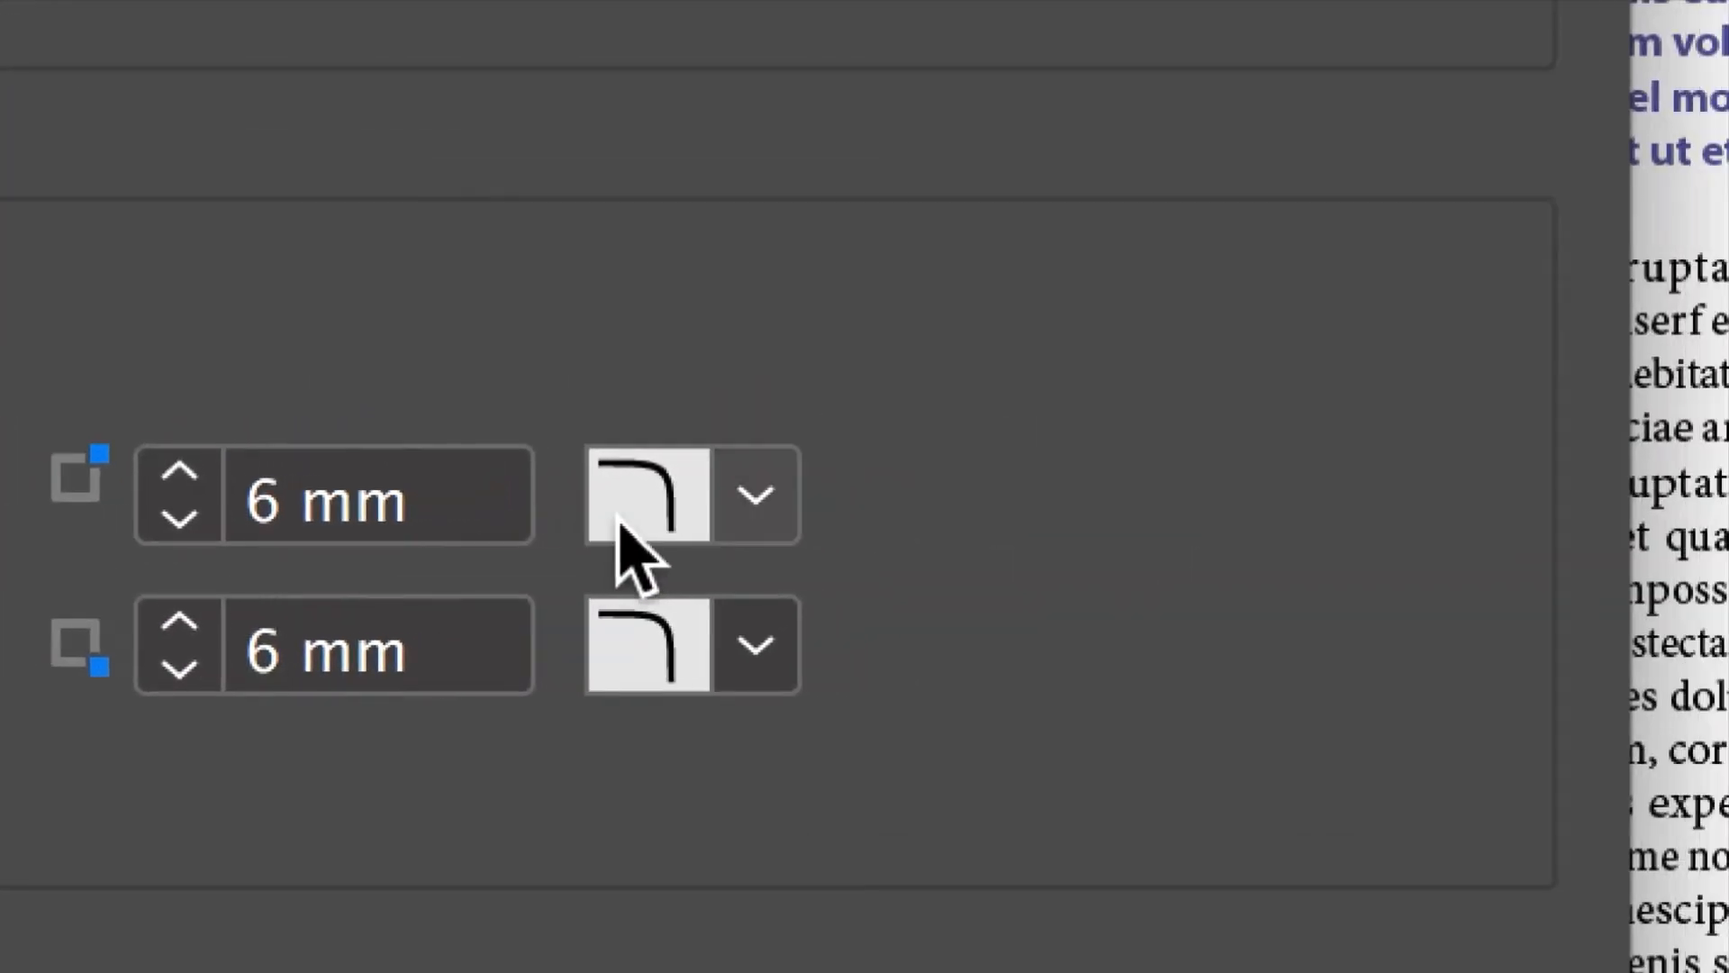
click(754, 494)
click(756, 581)
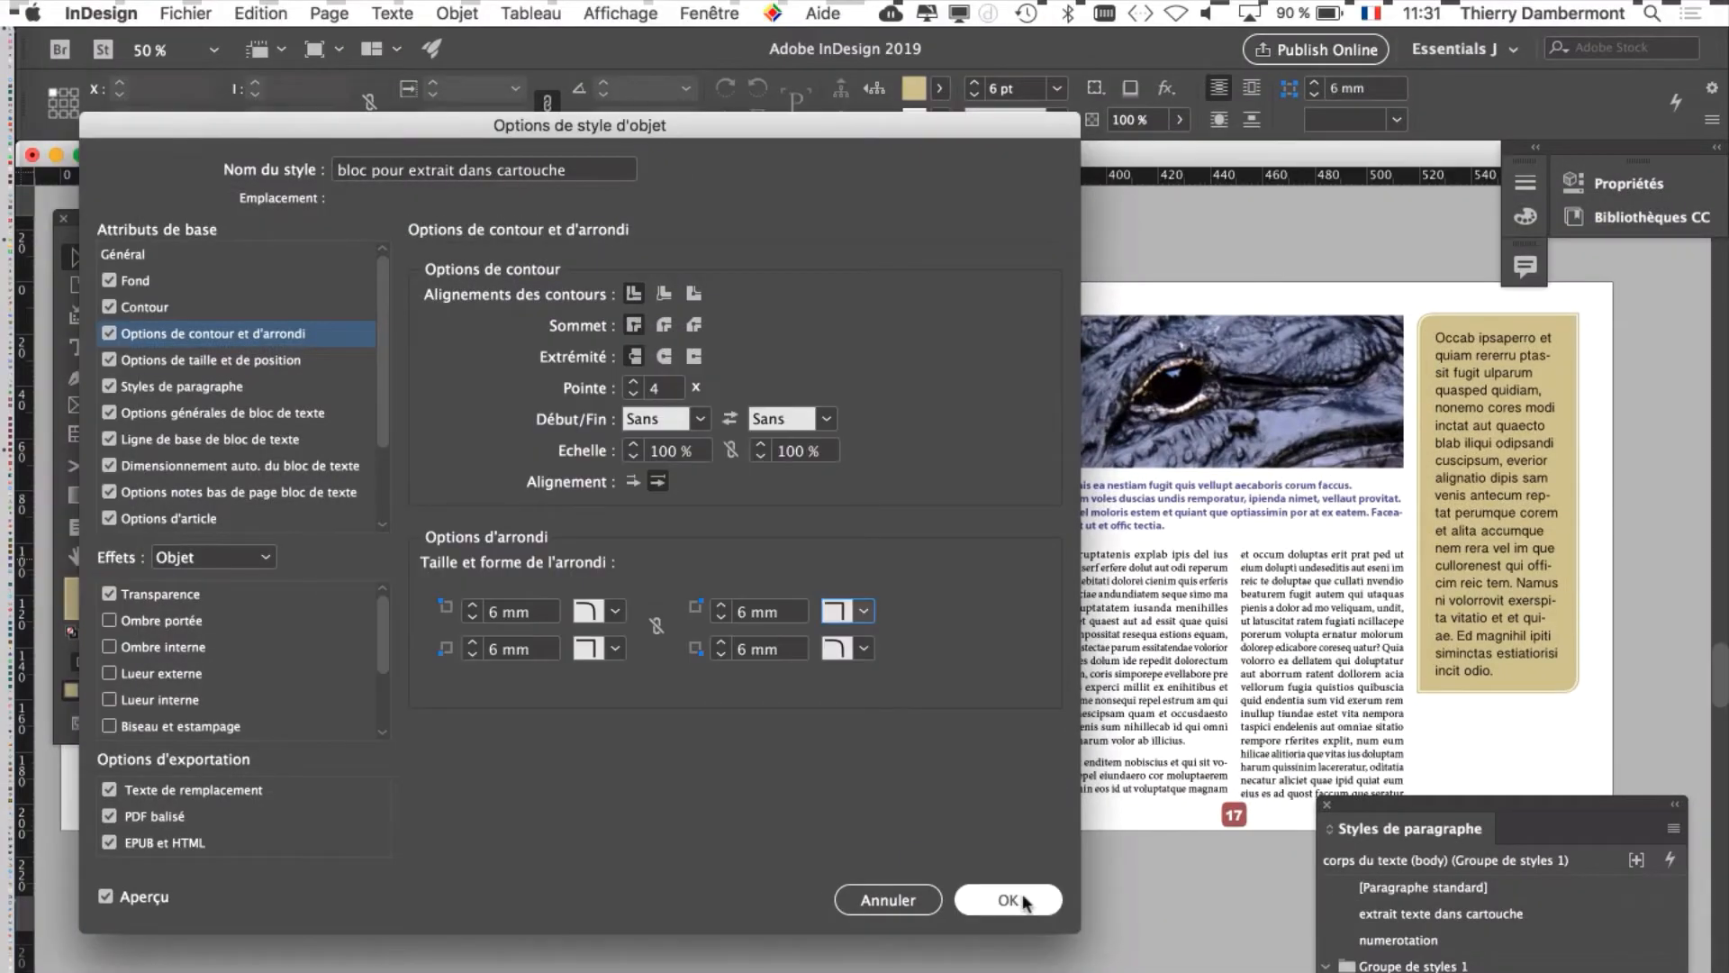
click(1010, 898)
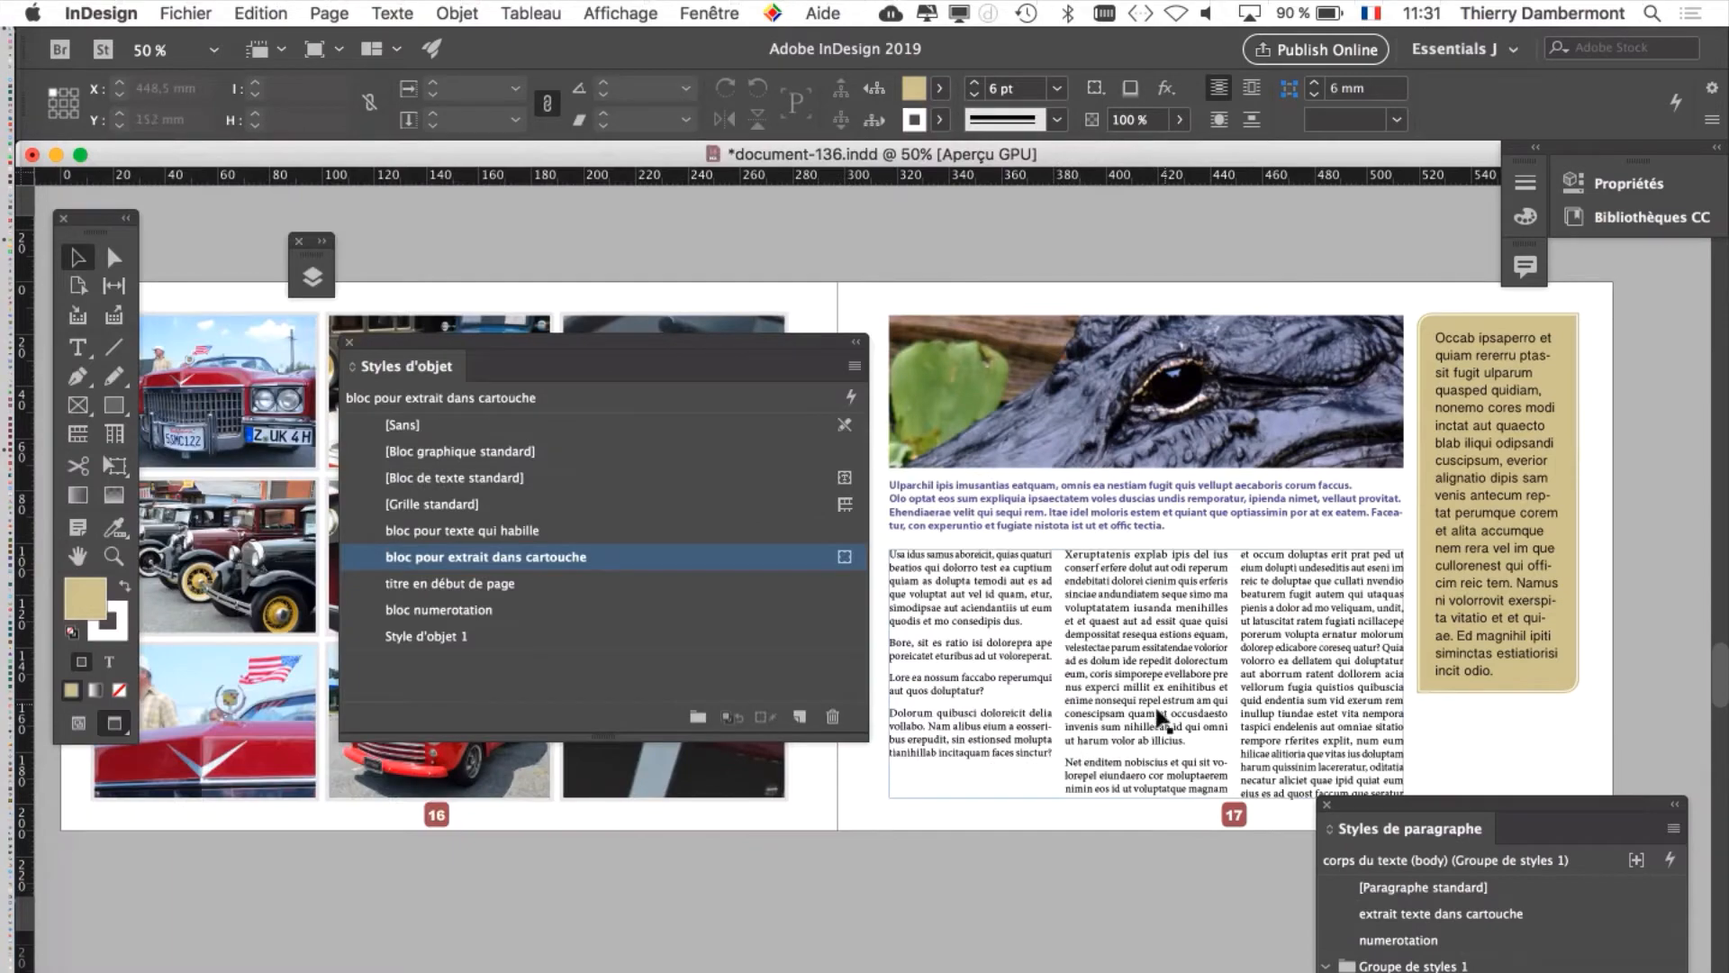
Save the document as a new version named document-137.indd in the same folder
drag(856, 734, 682, 790)
click(186, 12)
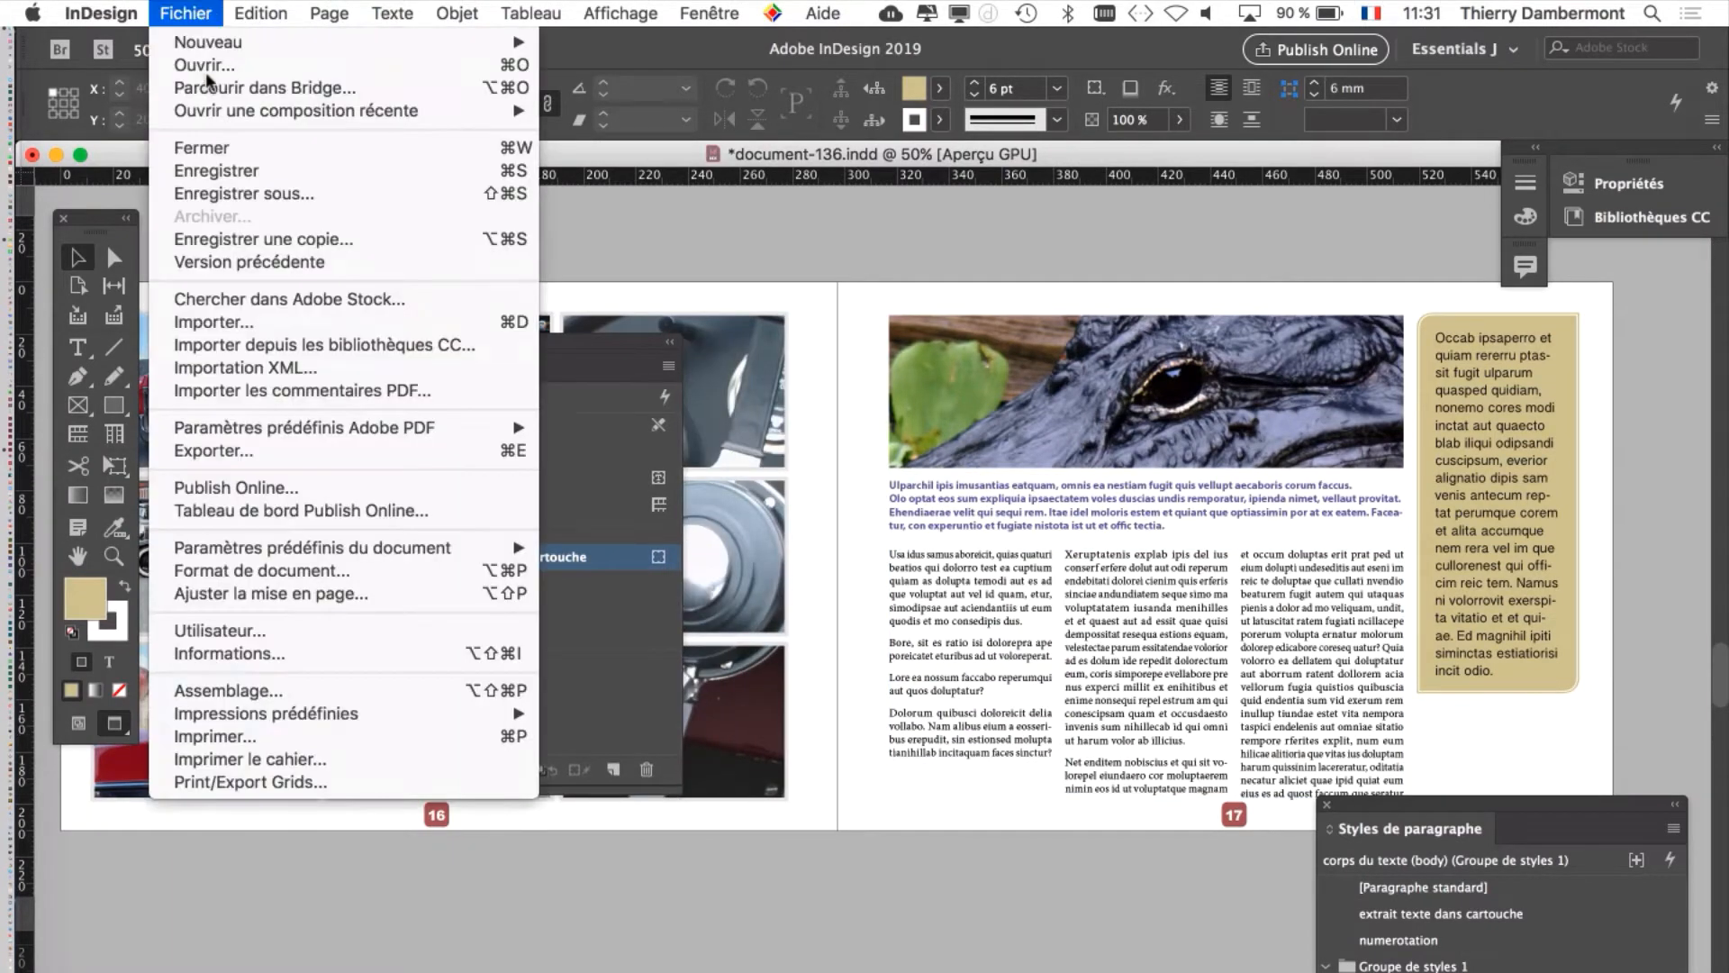
click(241, 193)
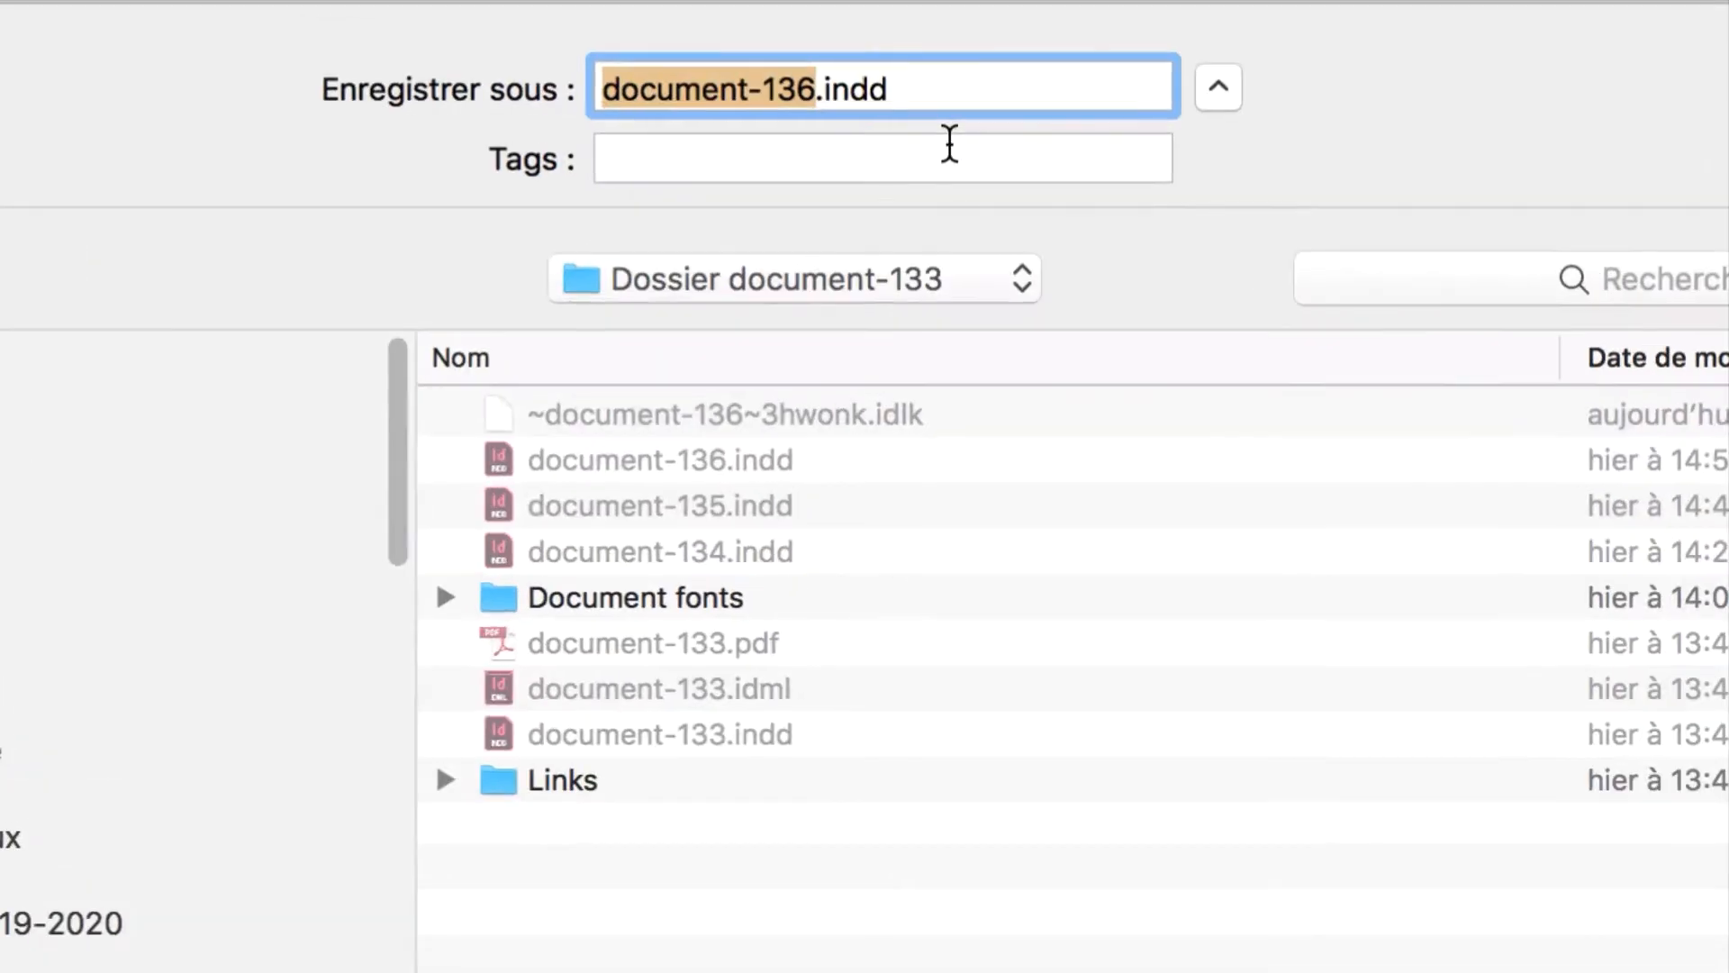
click(865, 116)
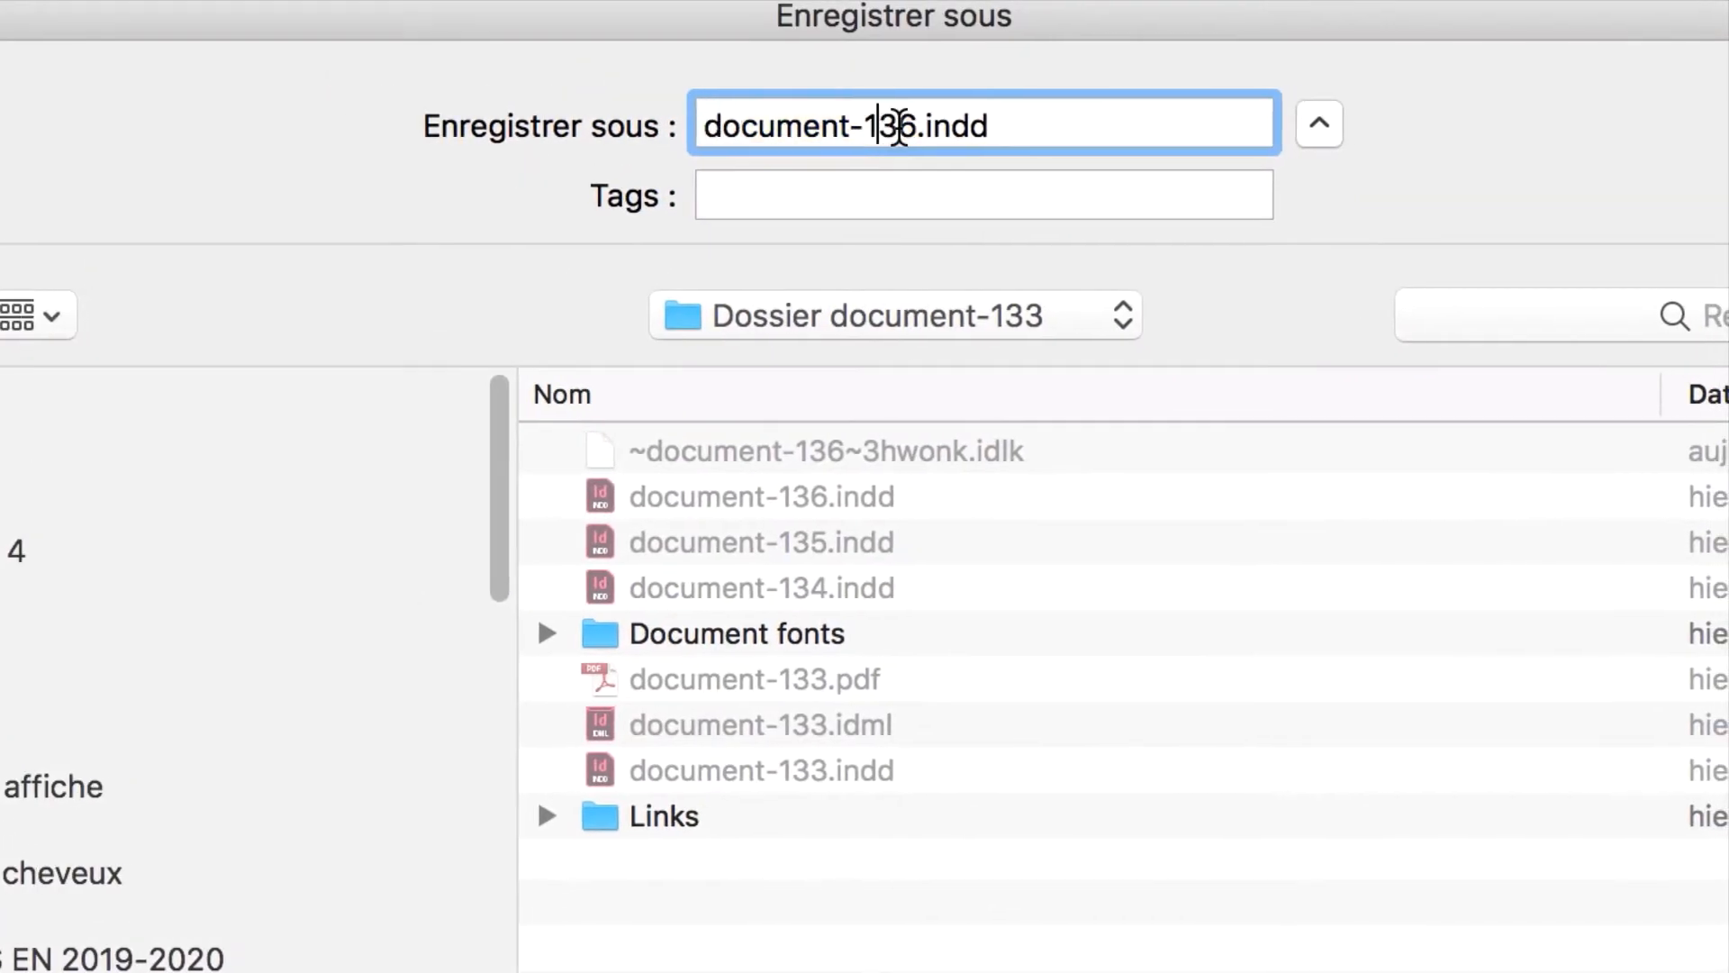
drag(901, 127, 915, 147)
text(7)
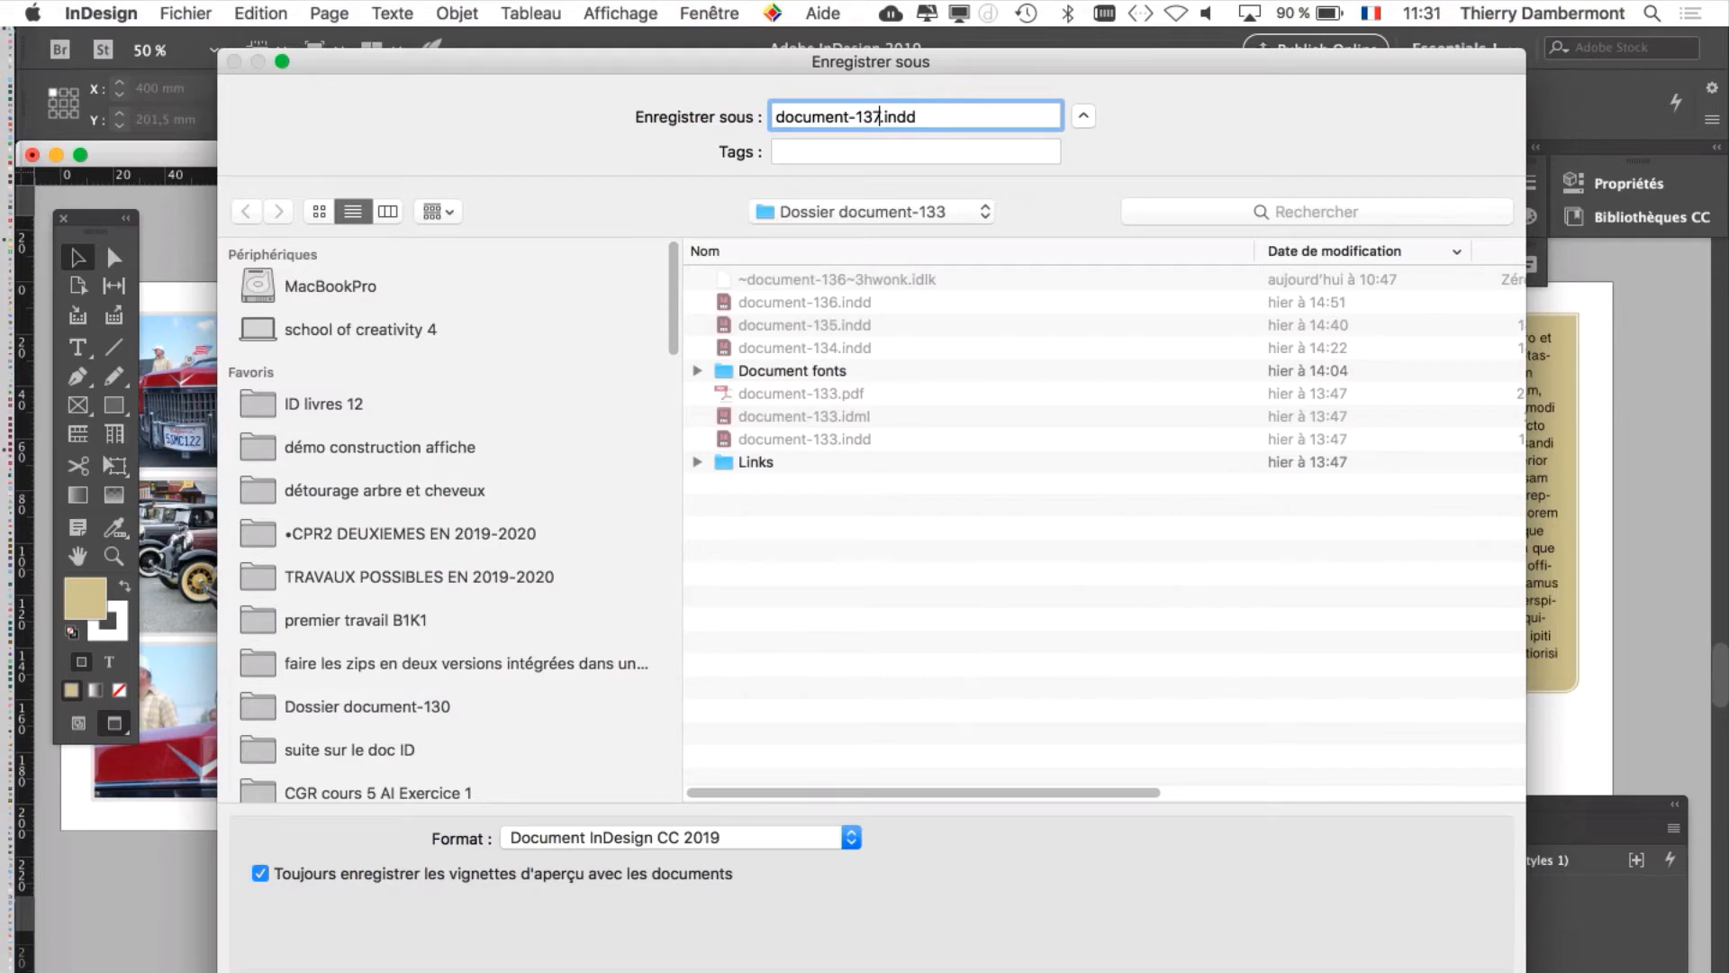
key(Return)
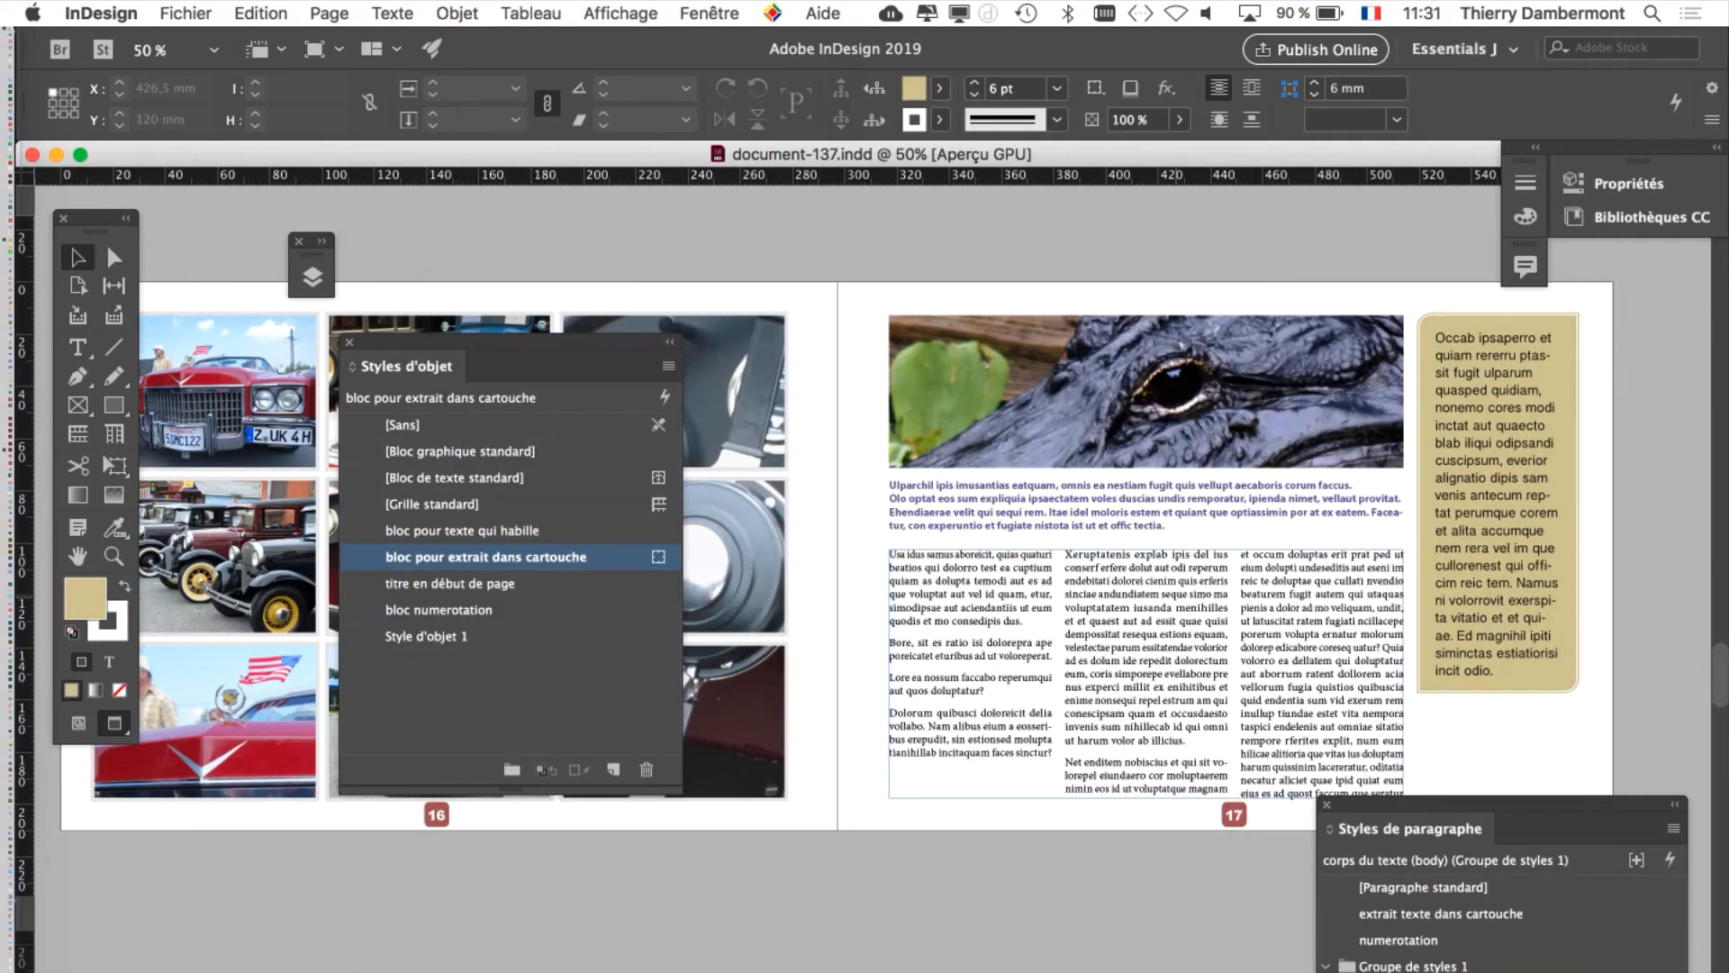
Select the beige frame on page 17 and display the document's full list of colour swatches, with the object styles list moved aside
click(1480, 451)
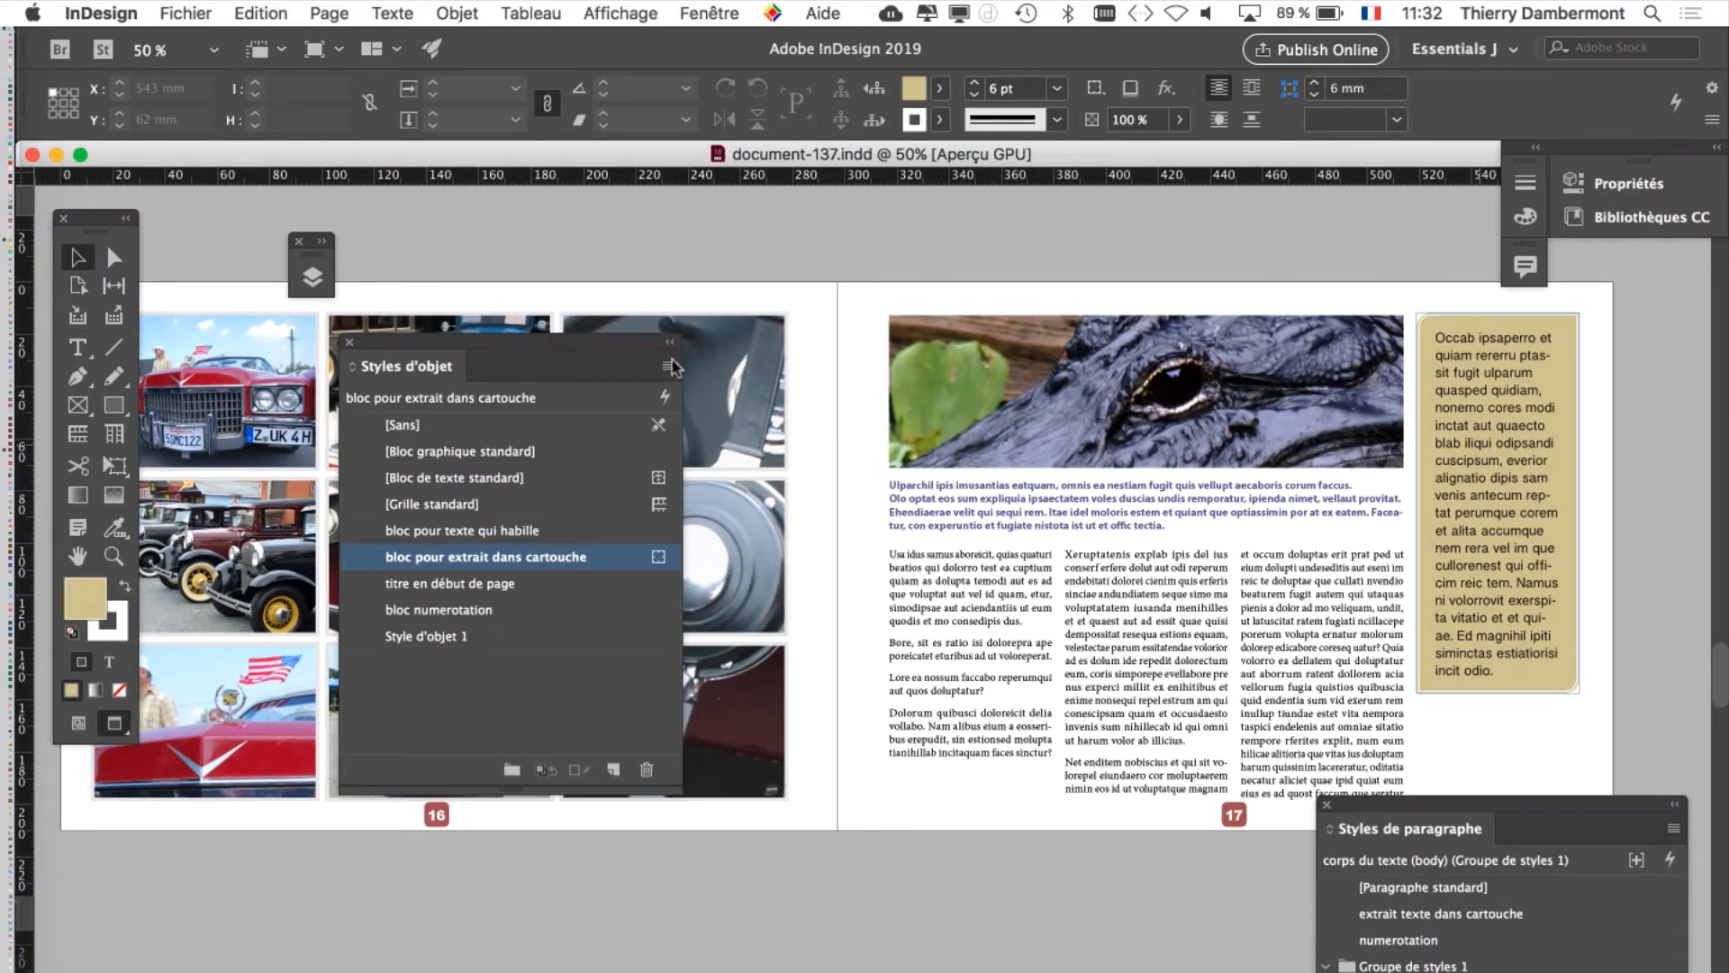
drag(641, 351, 509, 653)
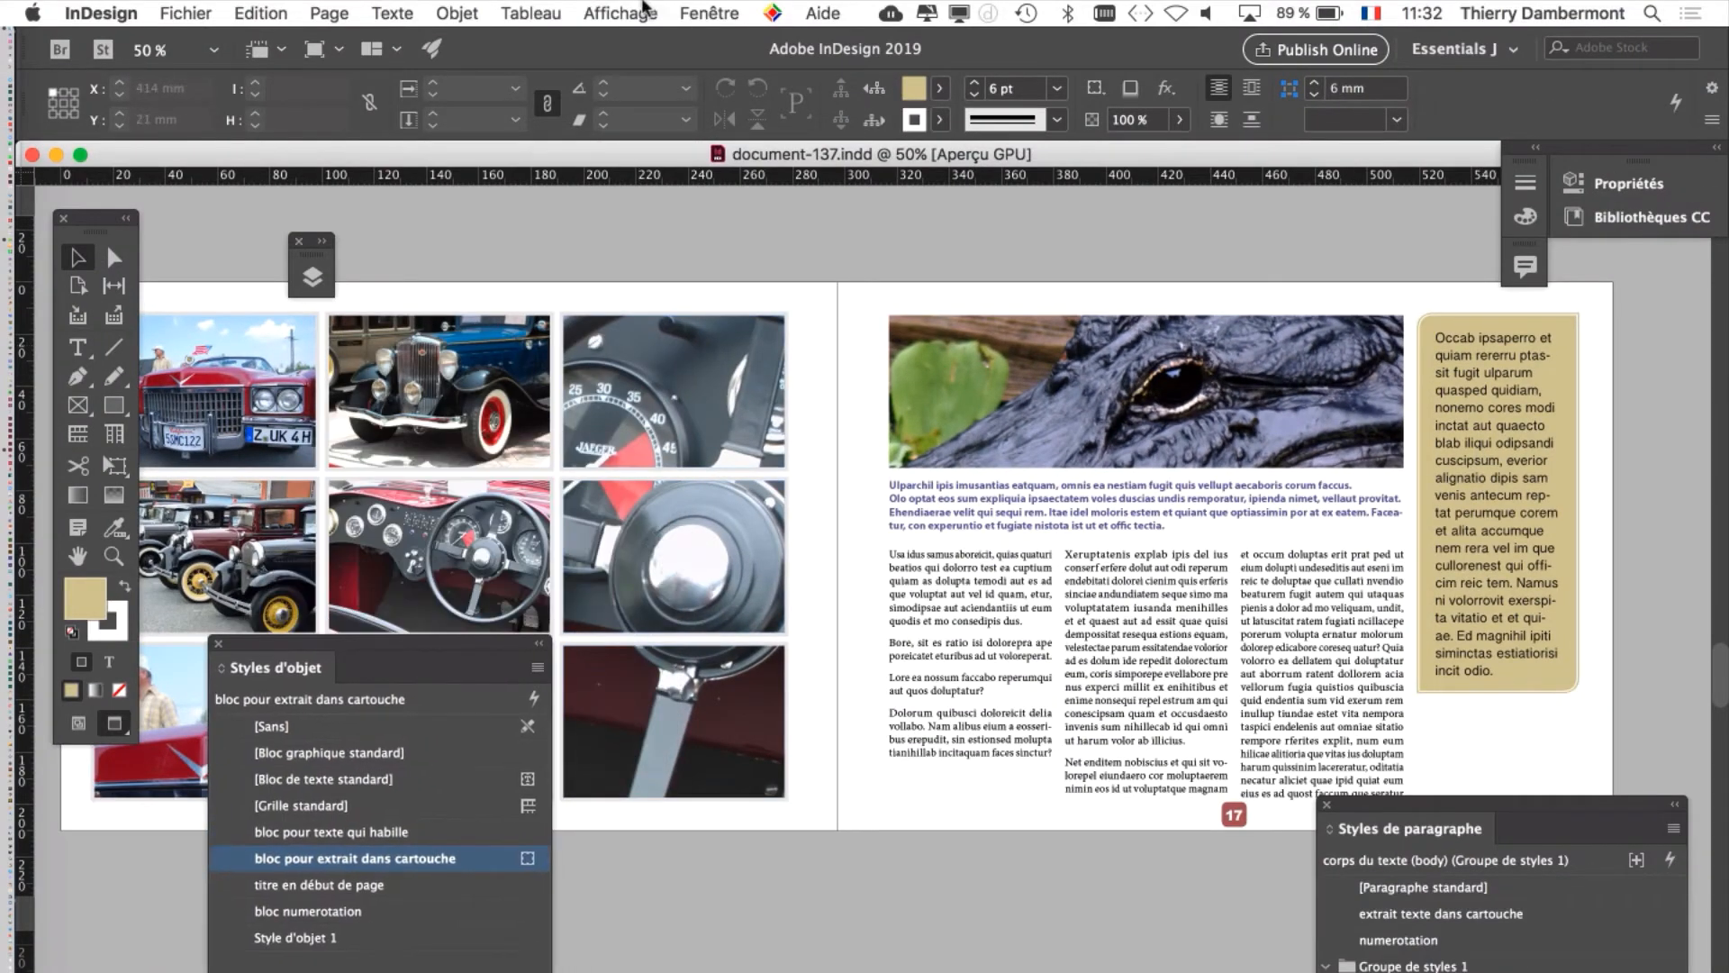
click(686, 11)
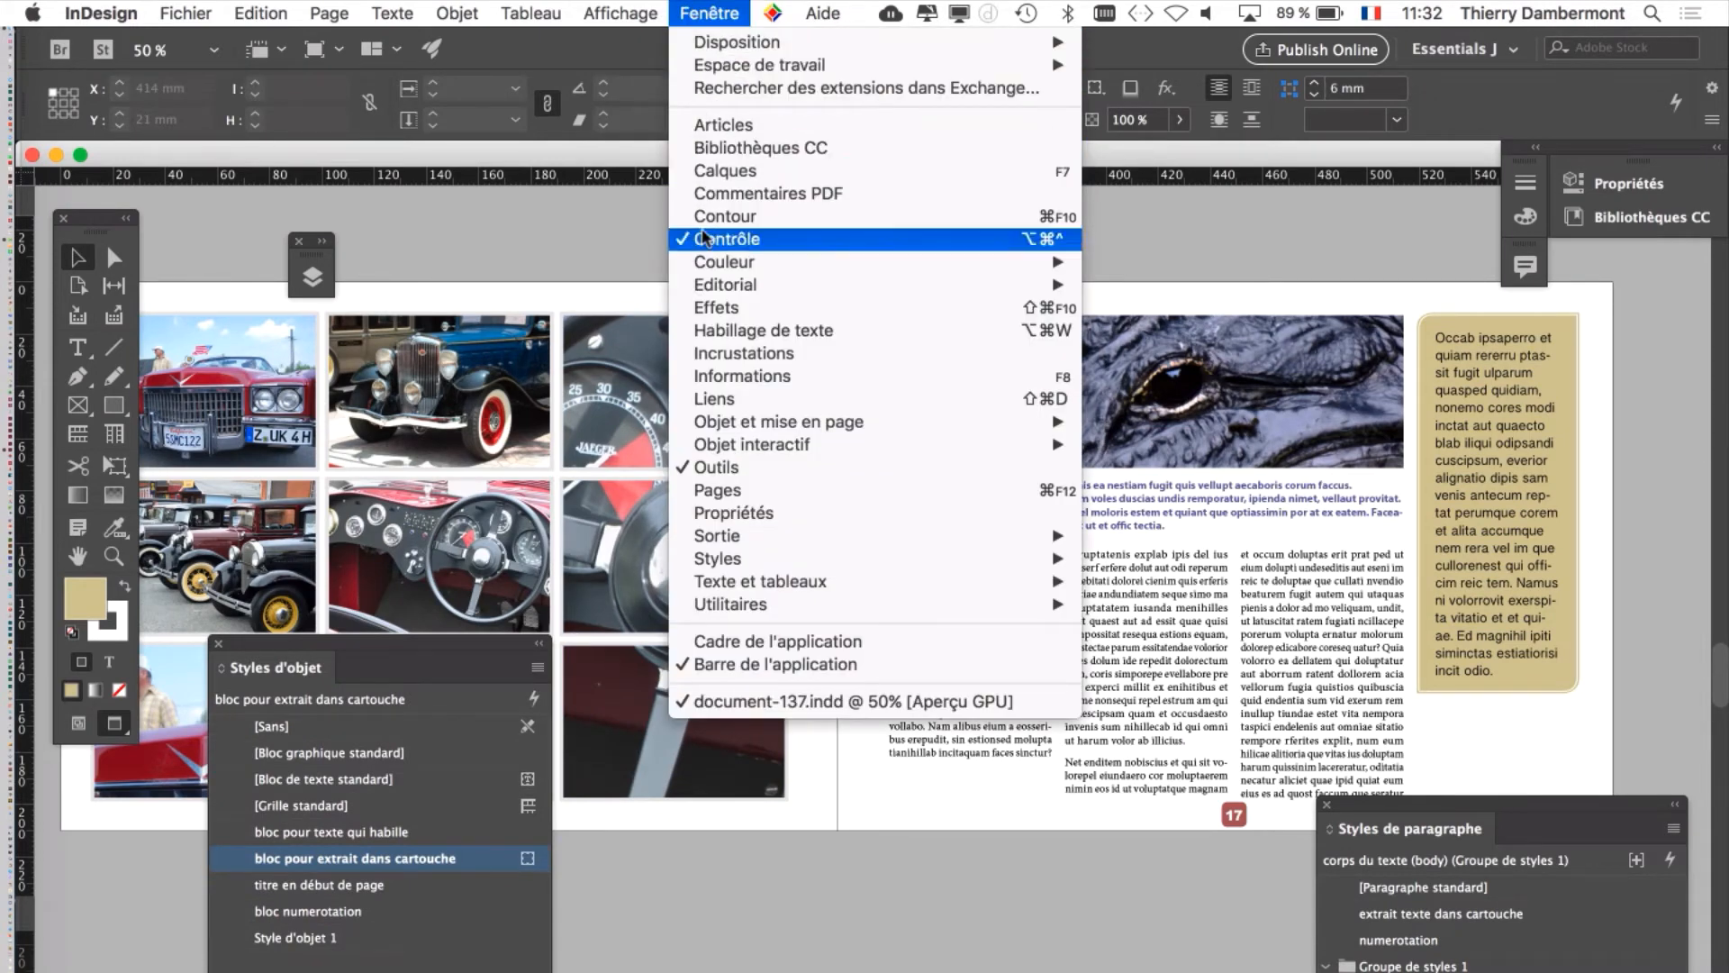
mouse_move(765, 263)
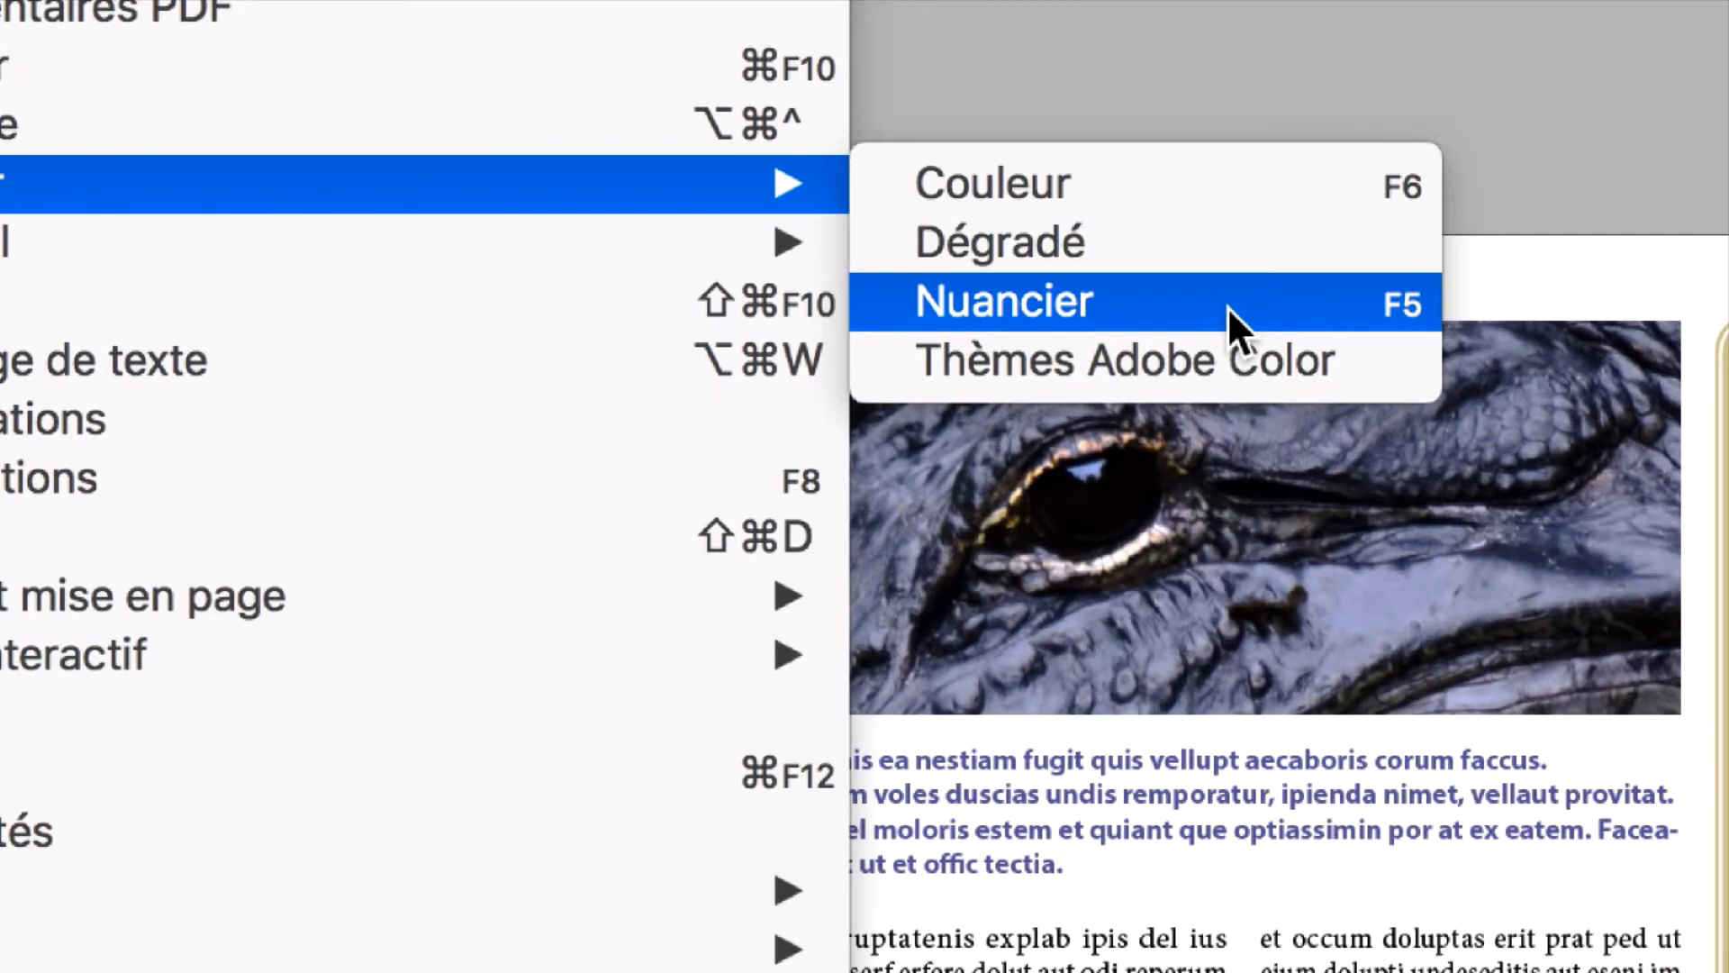
click(1228, 306)
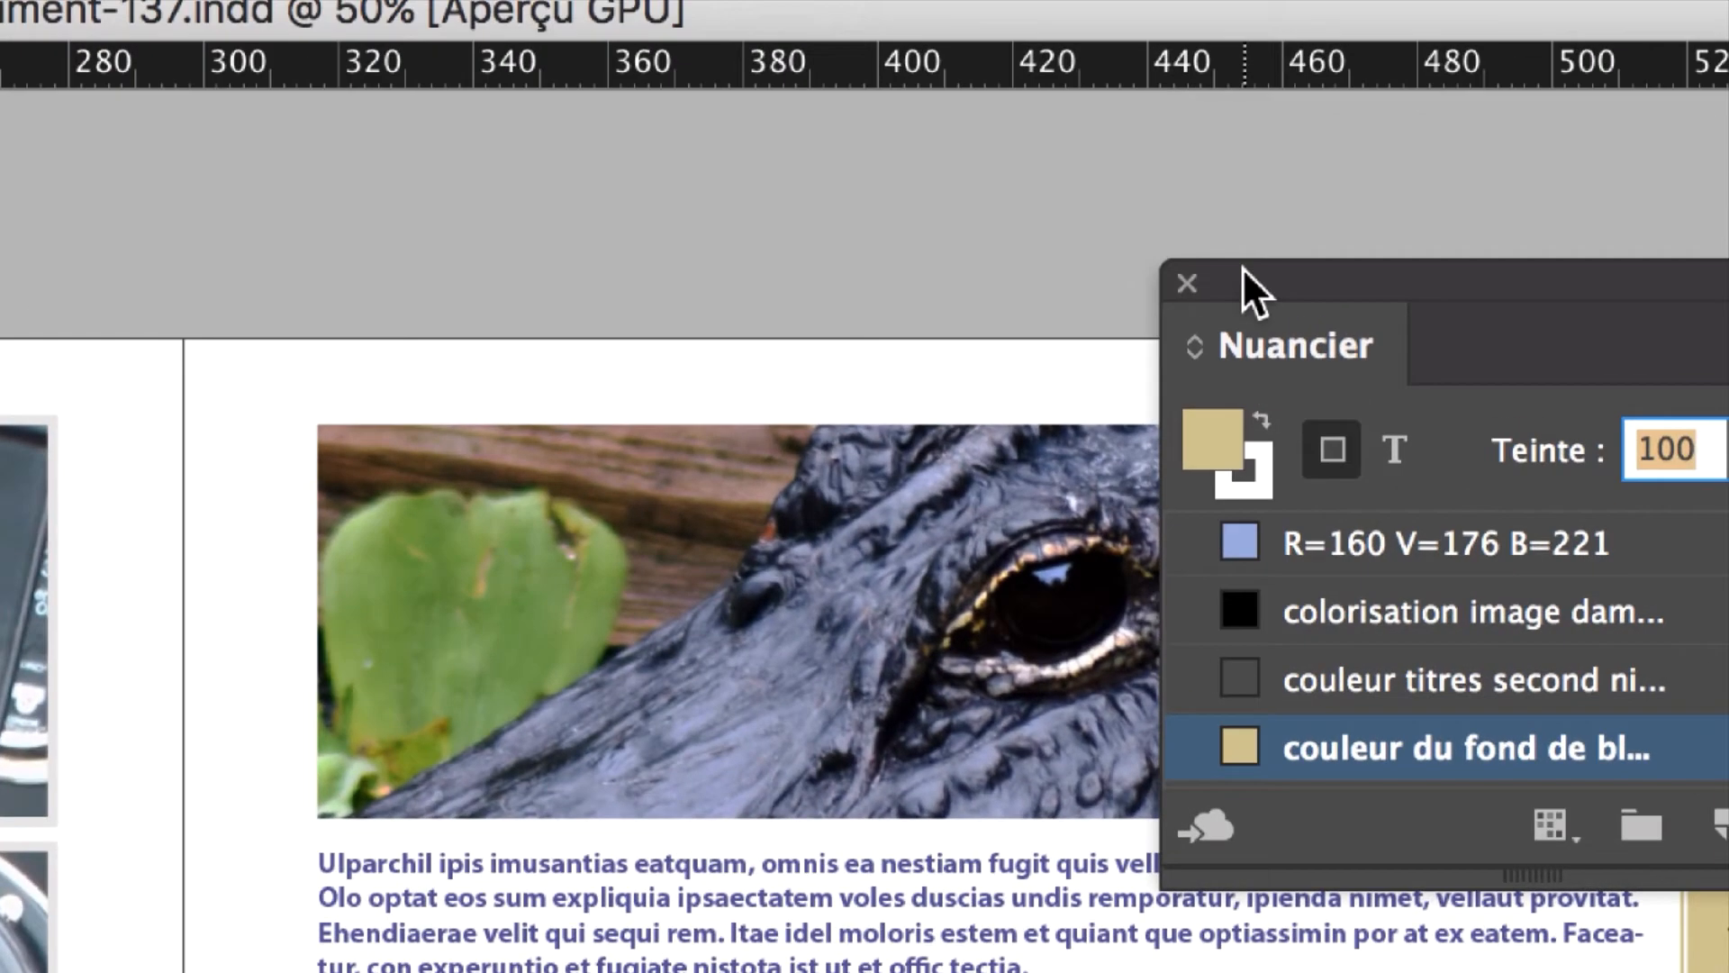
drag(1241, 267, 646, 254)
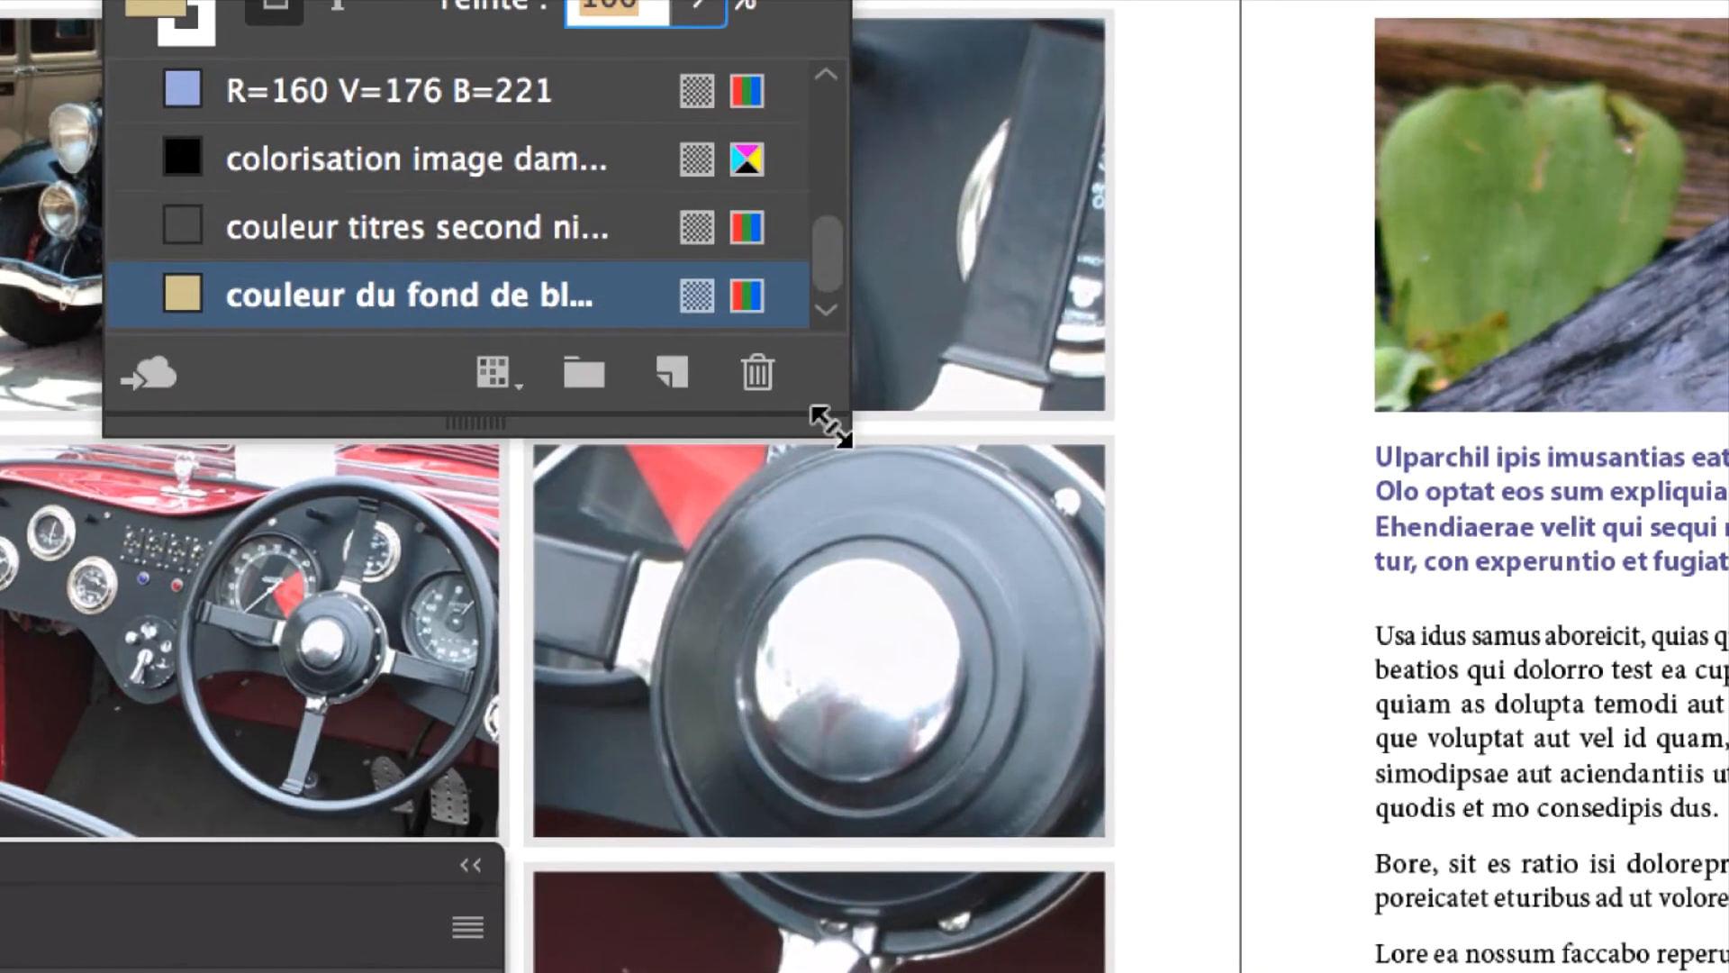
drag(826, 426, 987, 801)
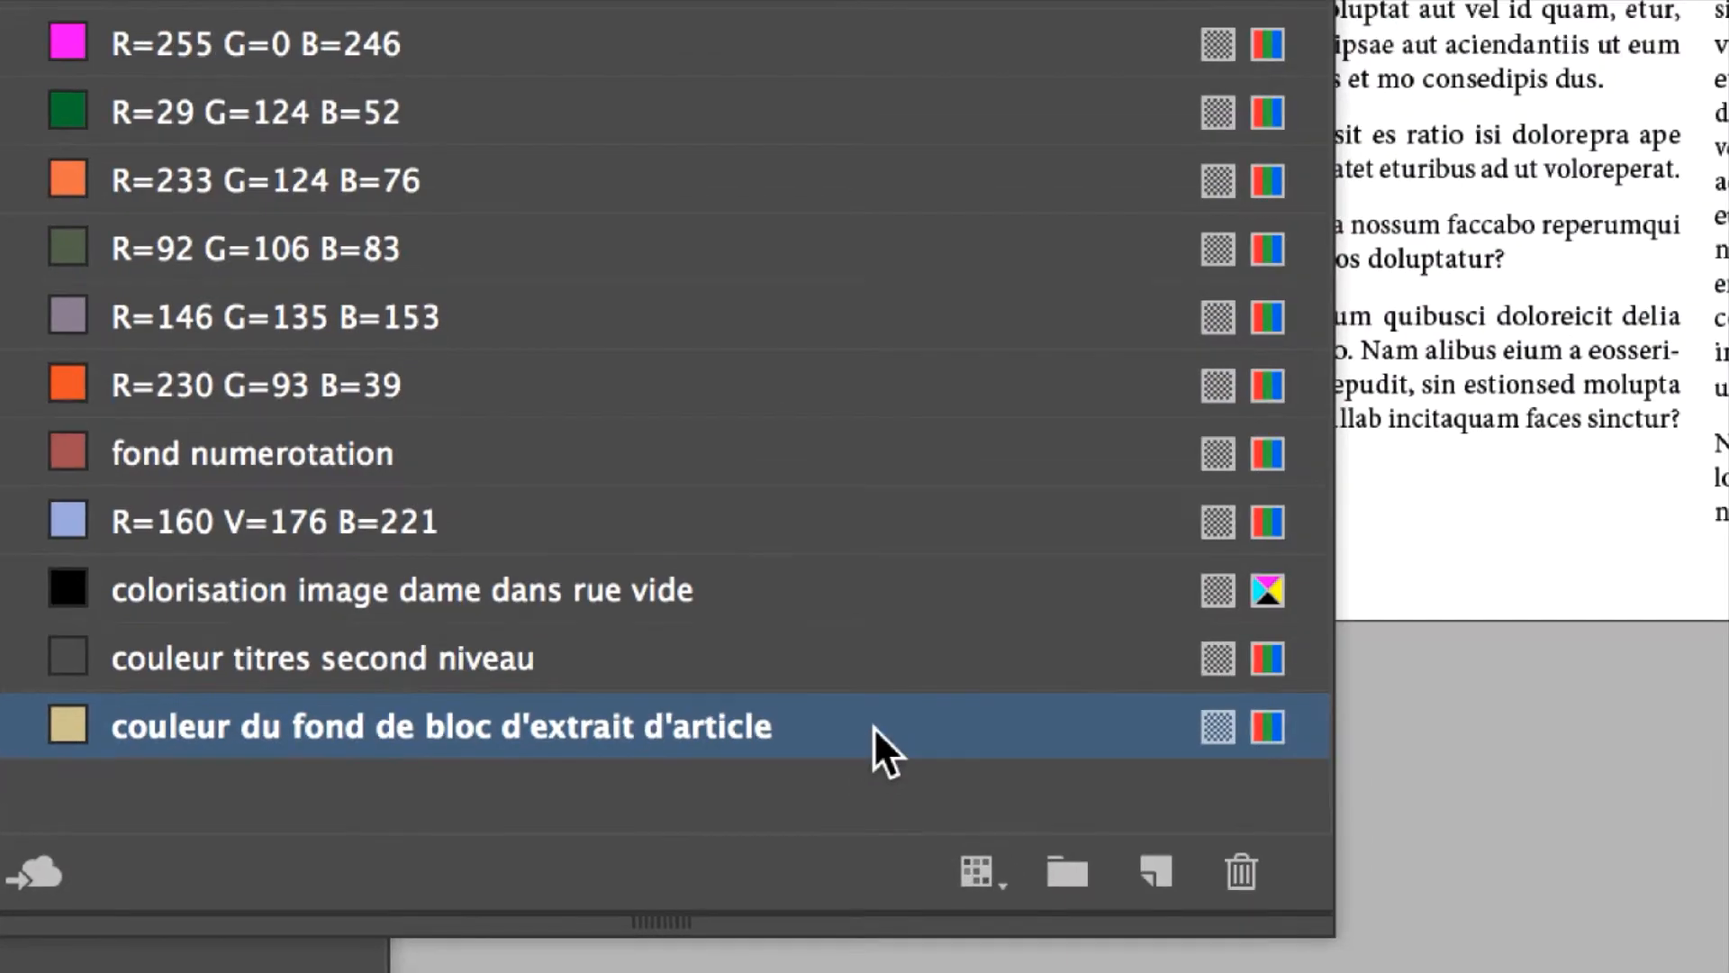
Change the swatch "couleur du fond de bloc d'extrait d'article" to a medium green with the preview on, and close the swatch list
double_click(874, 727)
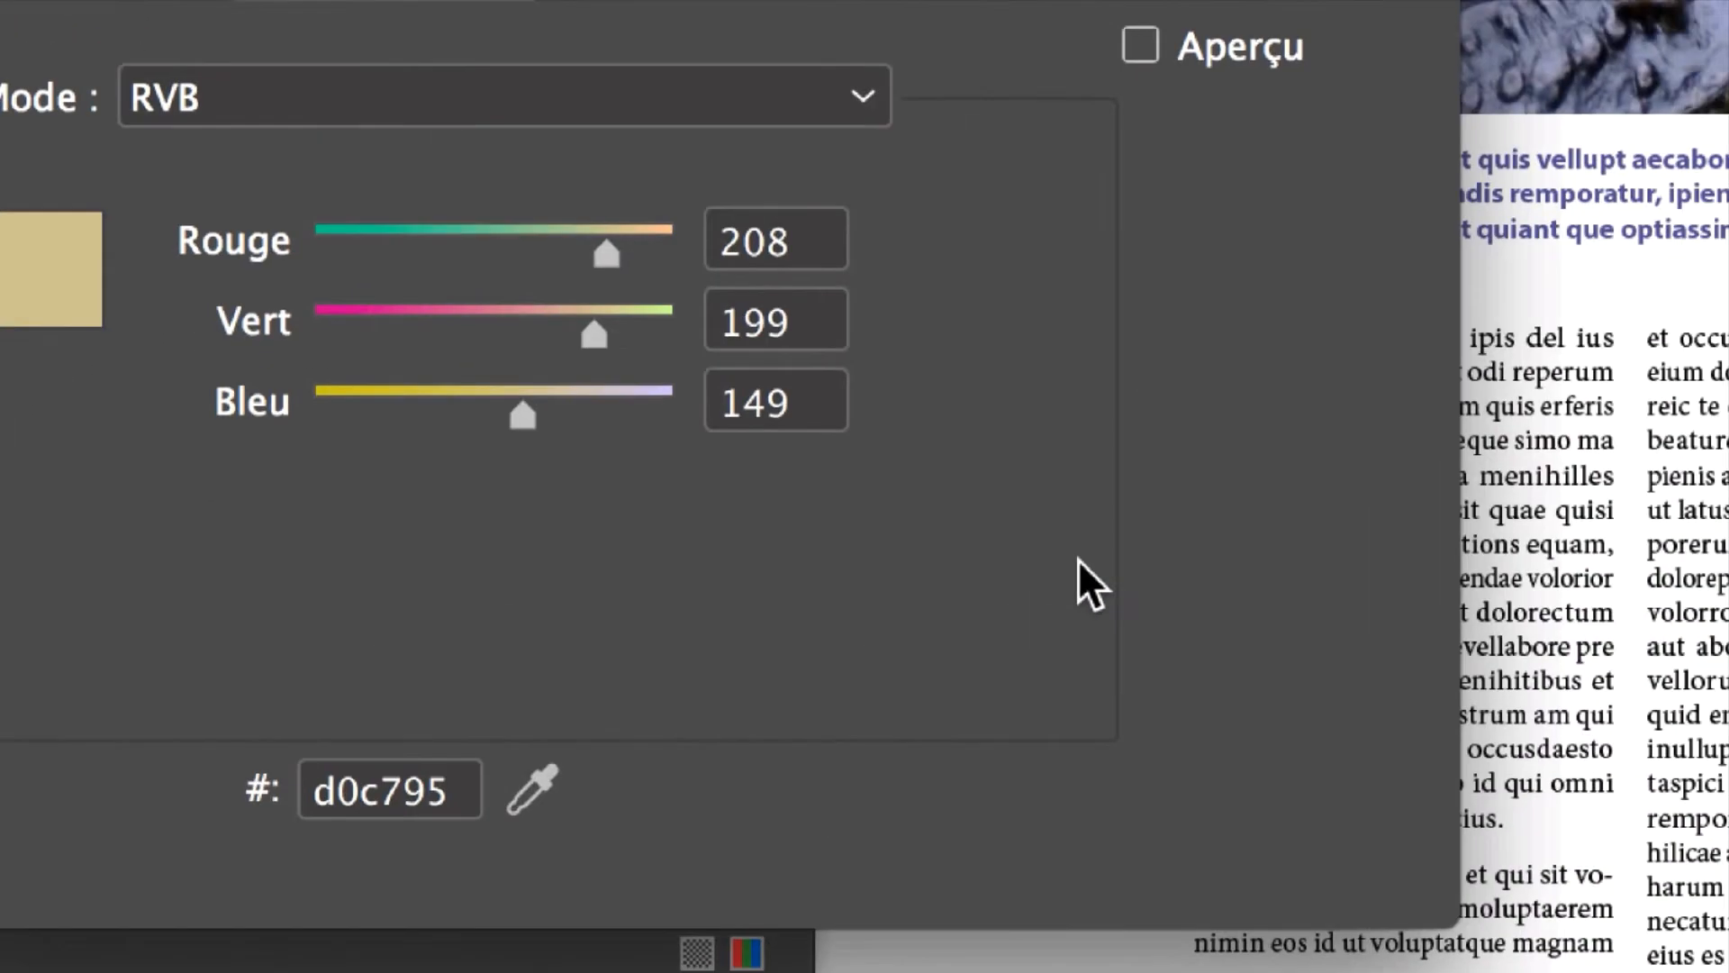
click(1205, 47)
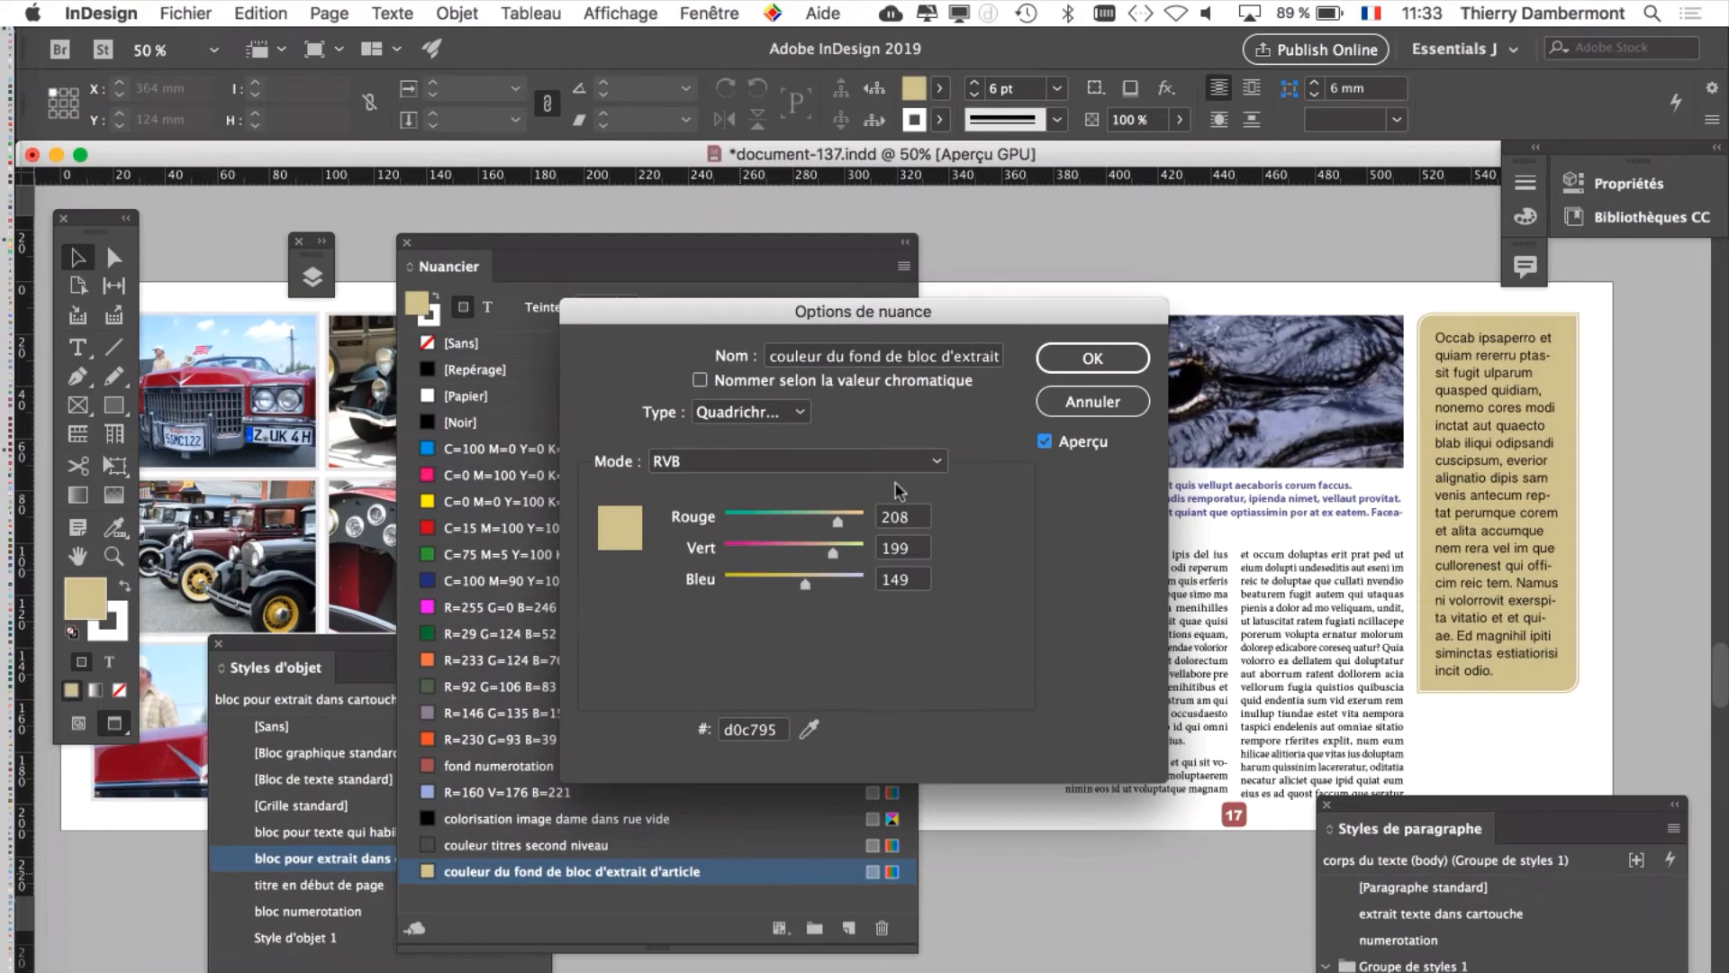
click(1090, 361)
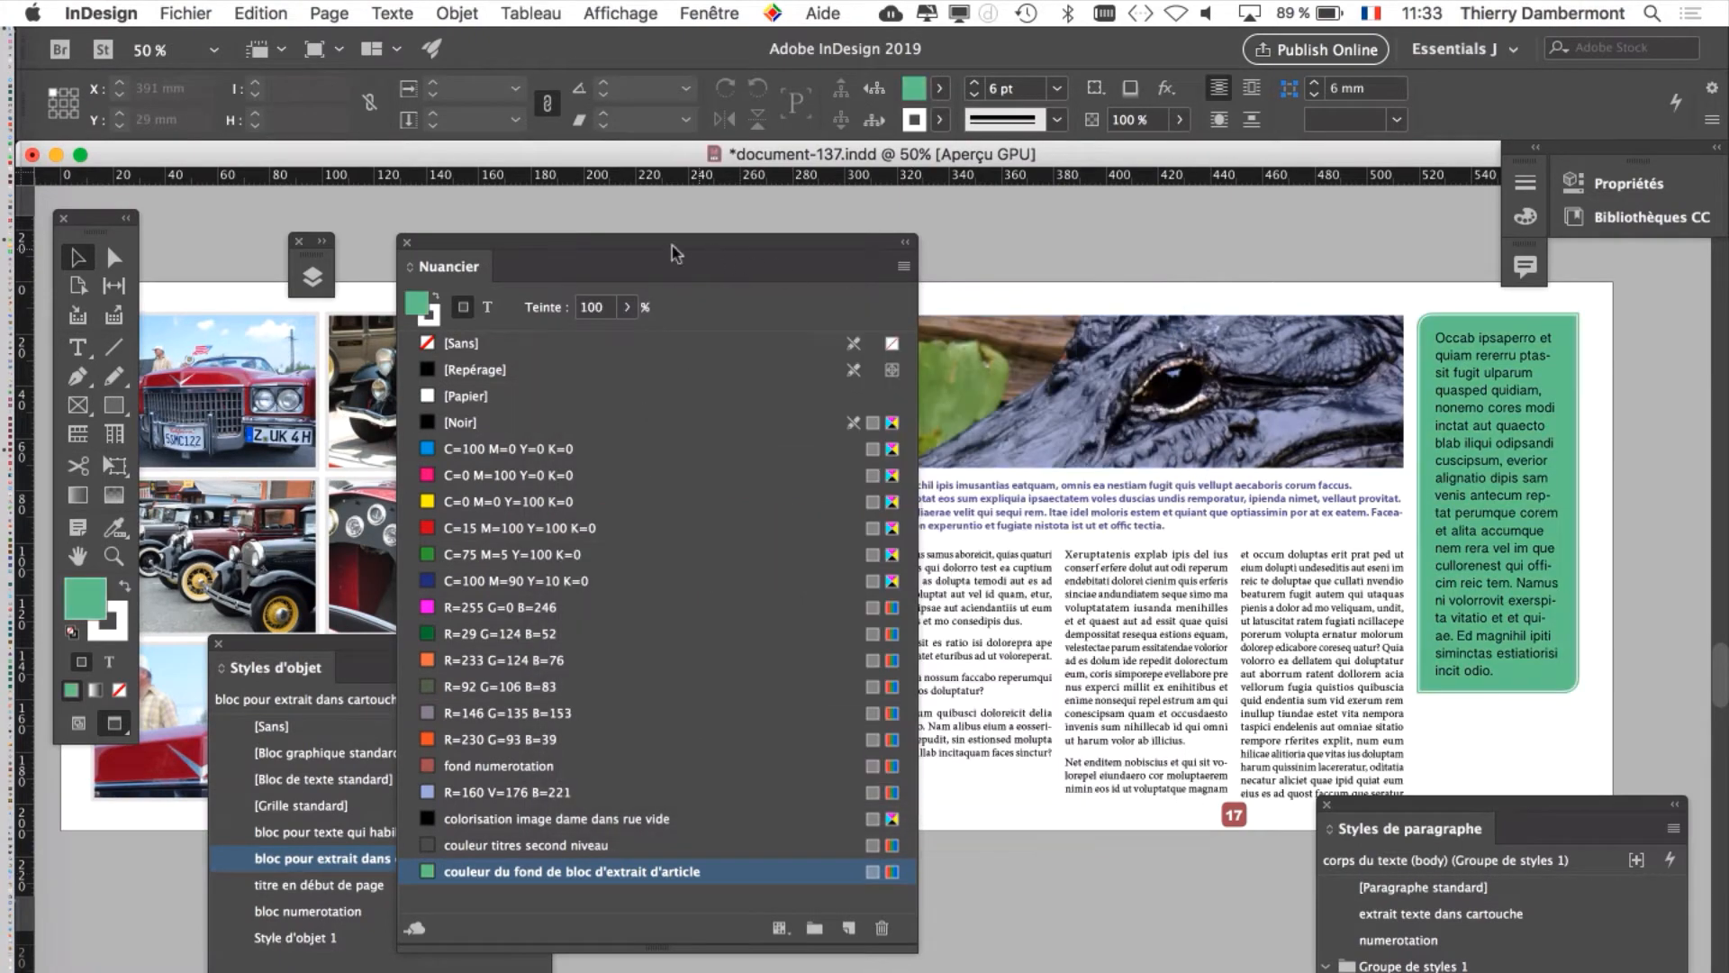
click(406, 243)
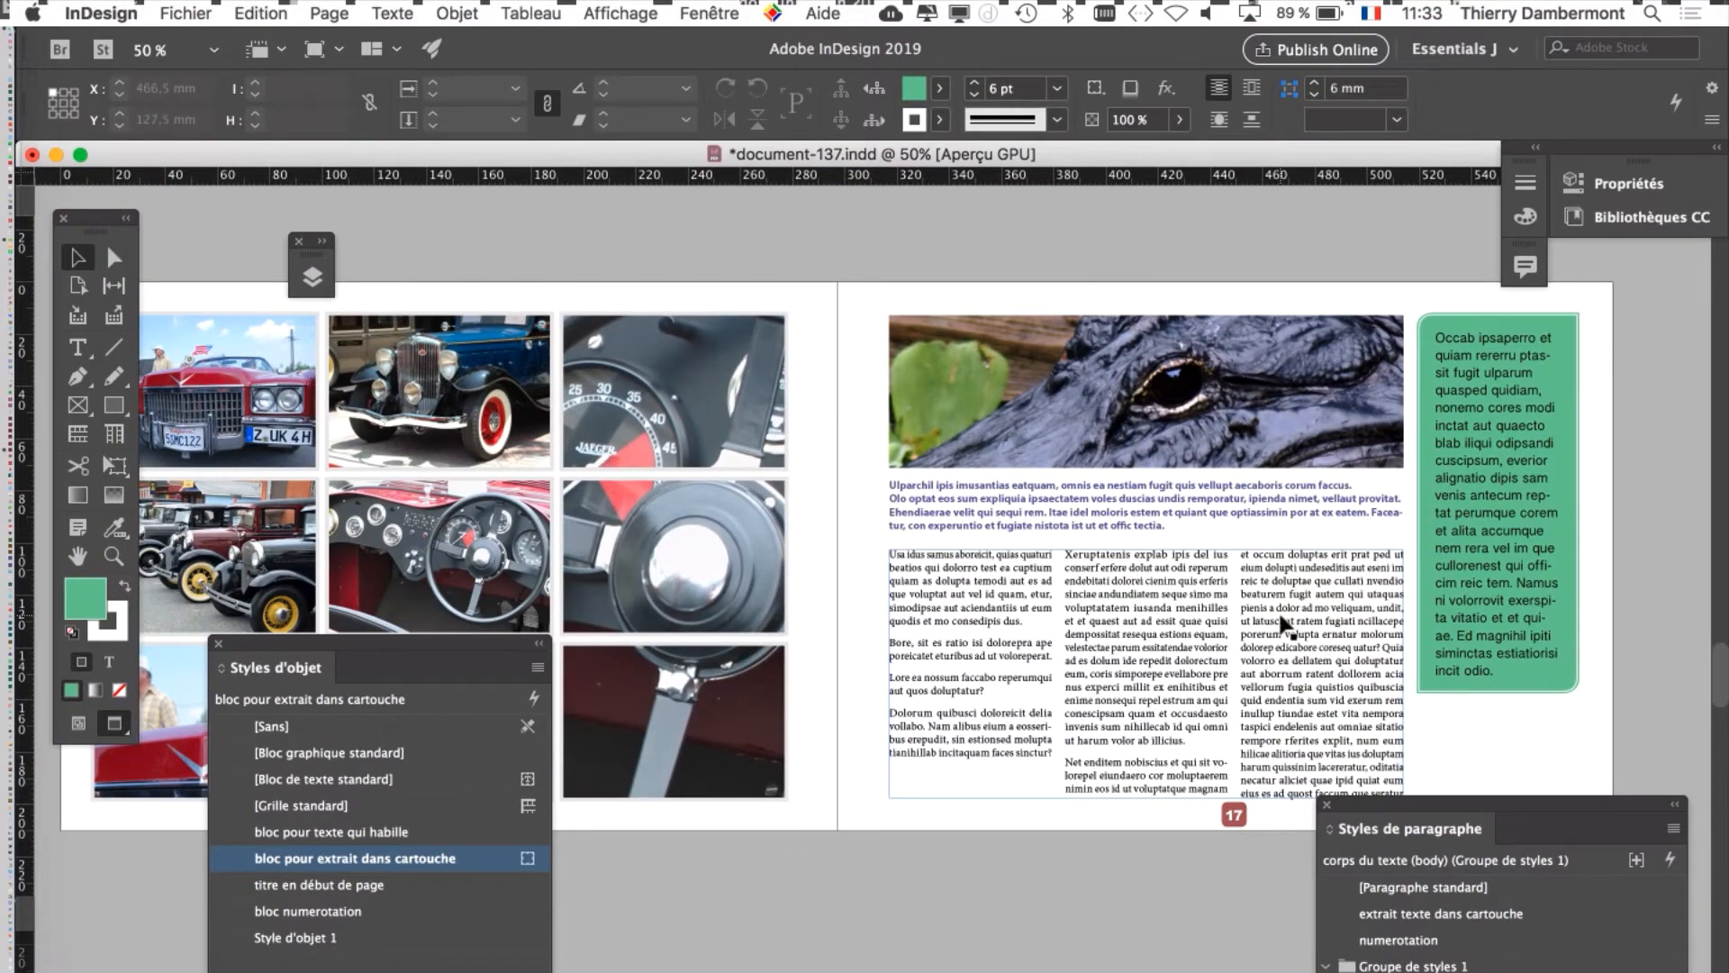
Check the extract frames that use the recoloured swatch across the document's spreads, including page 25
scroll(1284, 622, down, 20)
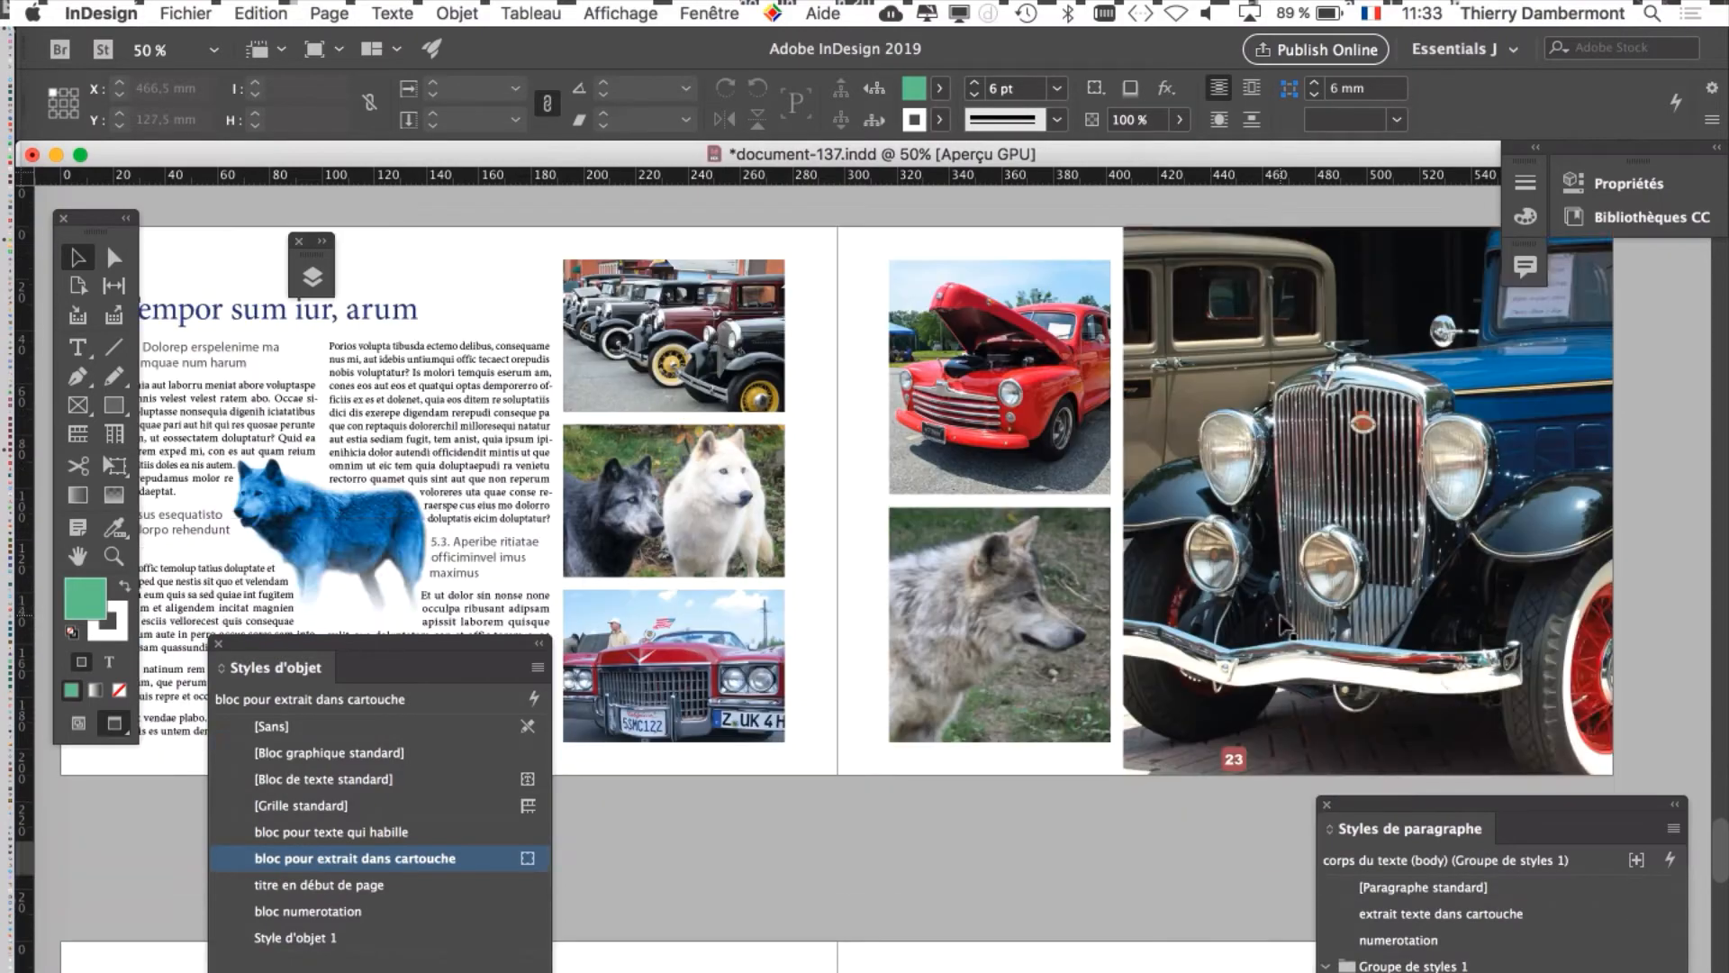
scroll(1498, 610, down, 3)
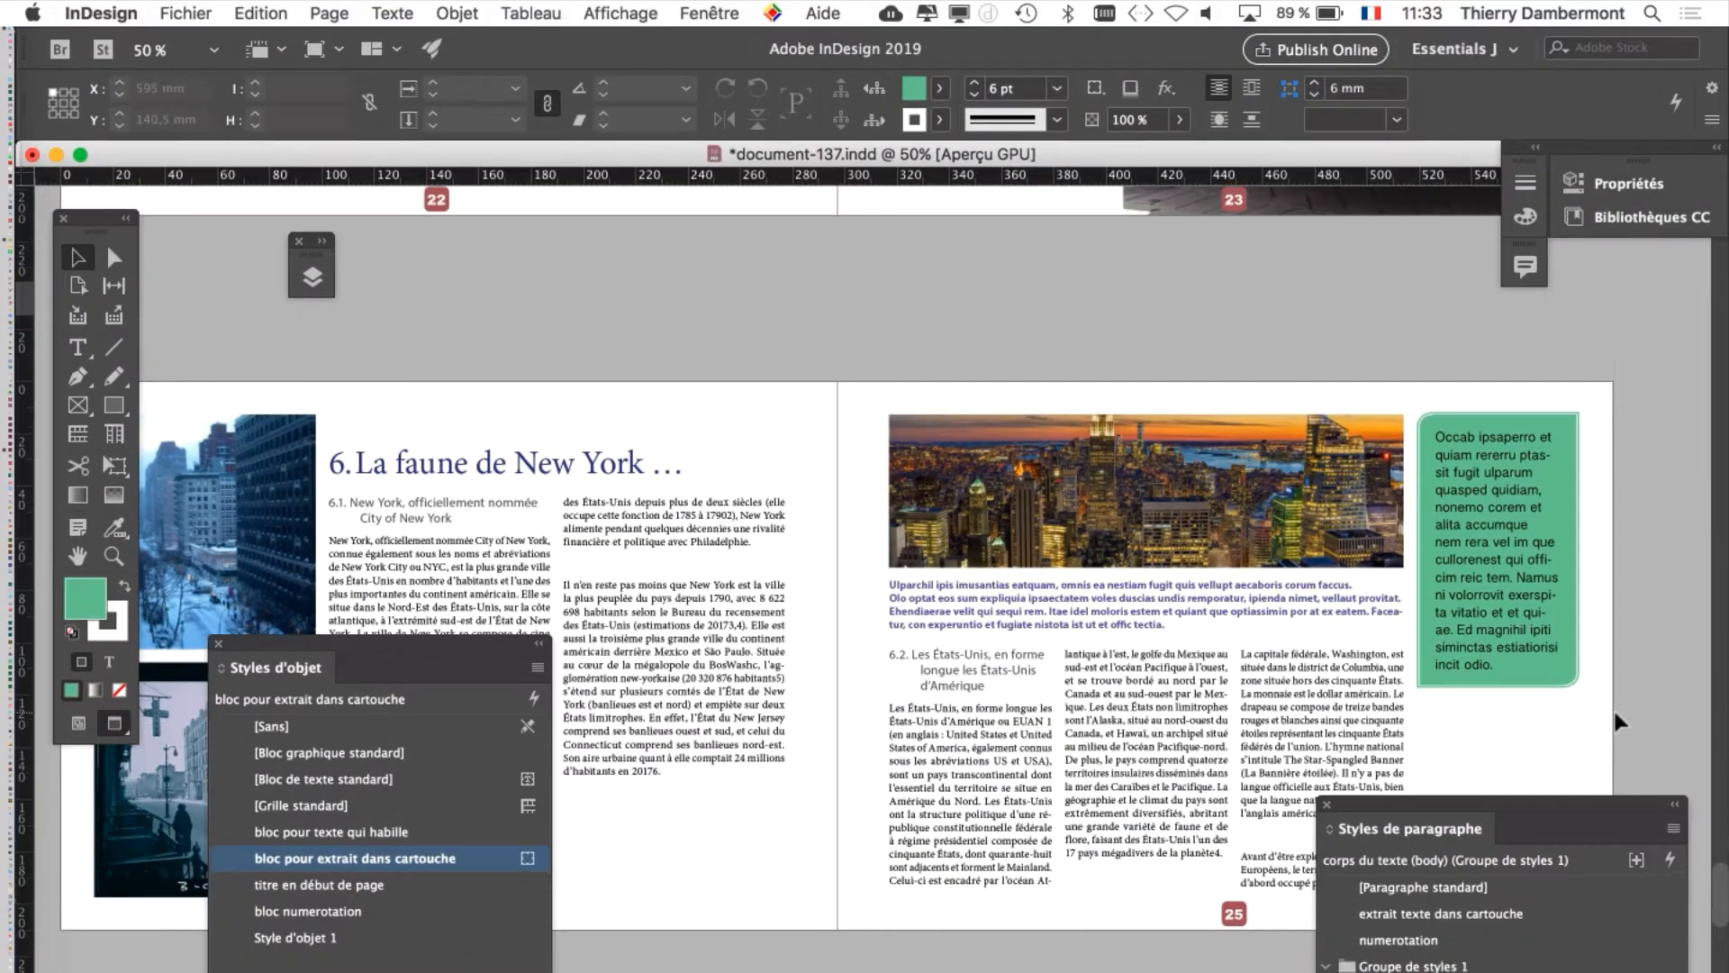
scroll(1620, 723, up, 15)
scroll(1618, 723, up, 15)
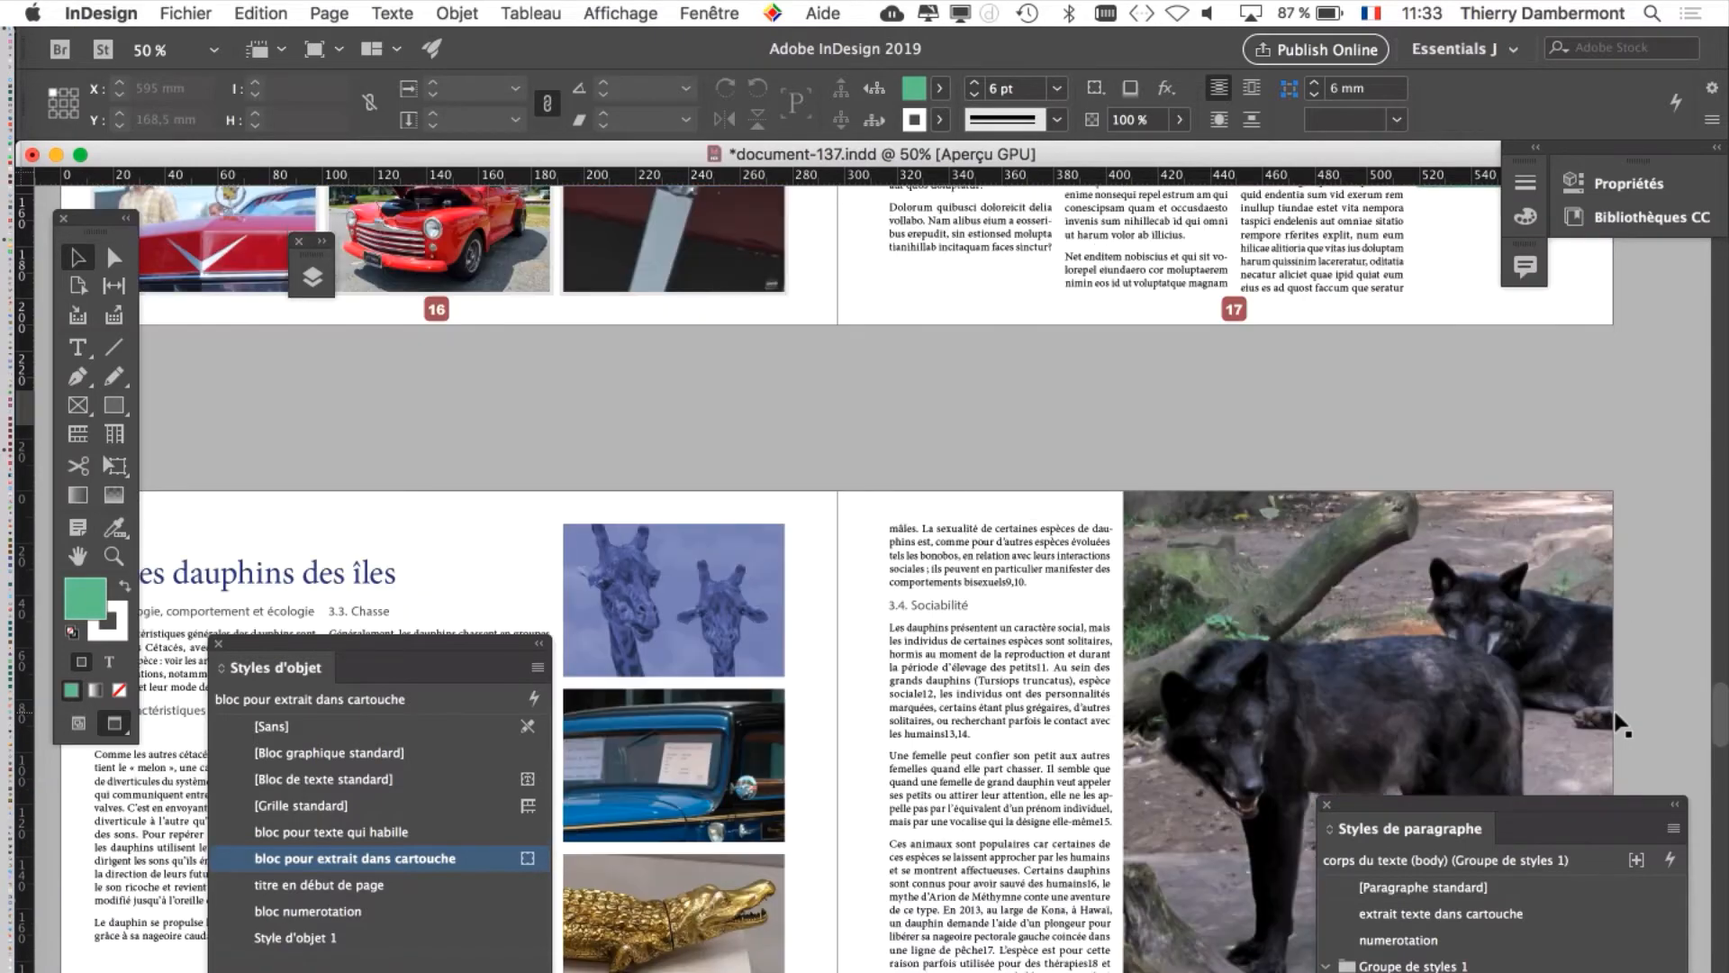
scroll(1620, 723, up, 5)
scroll(1619, 724, down, 10)
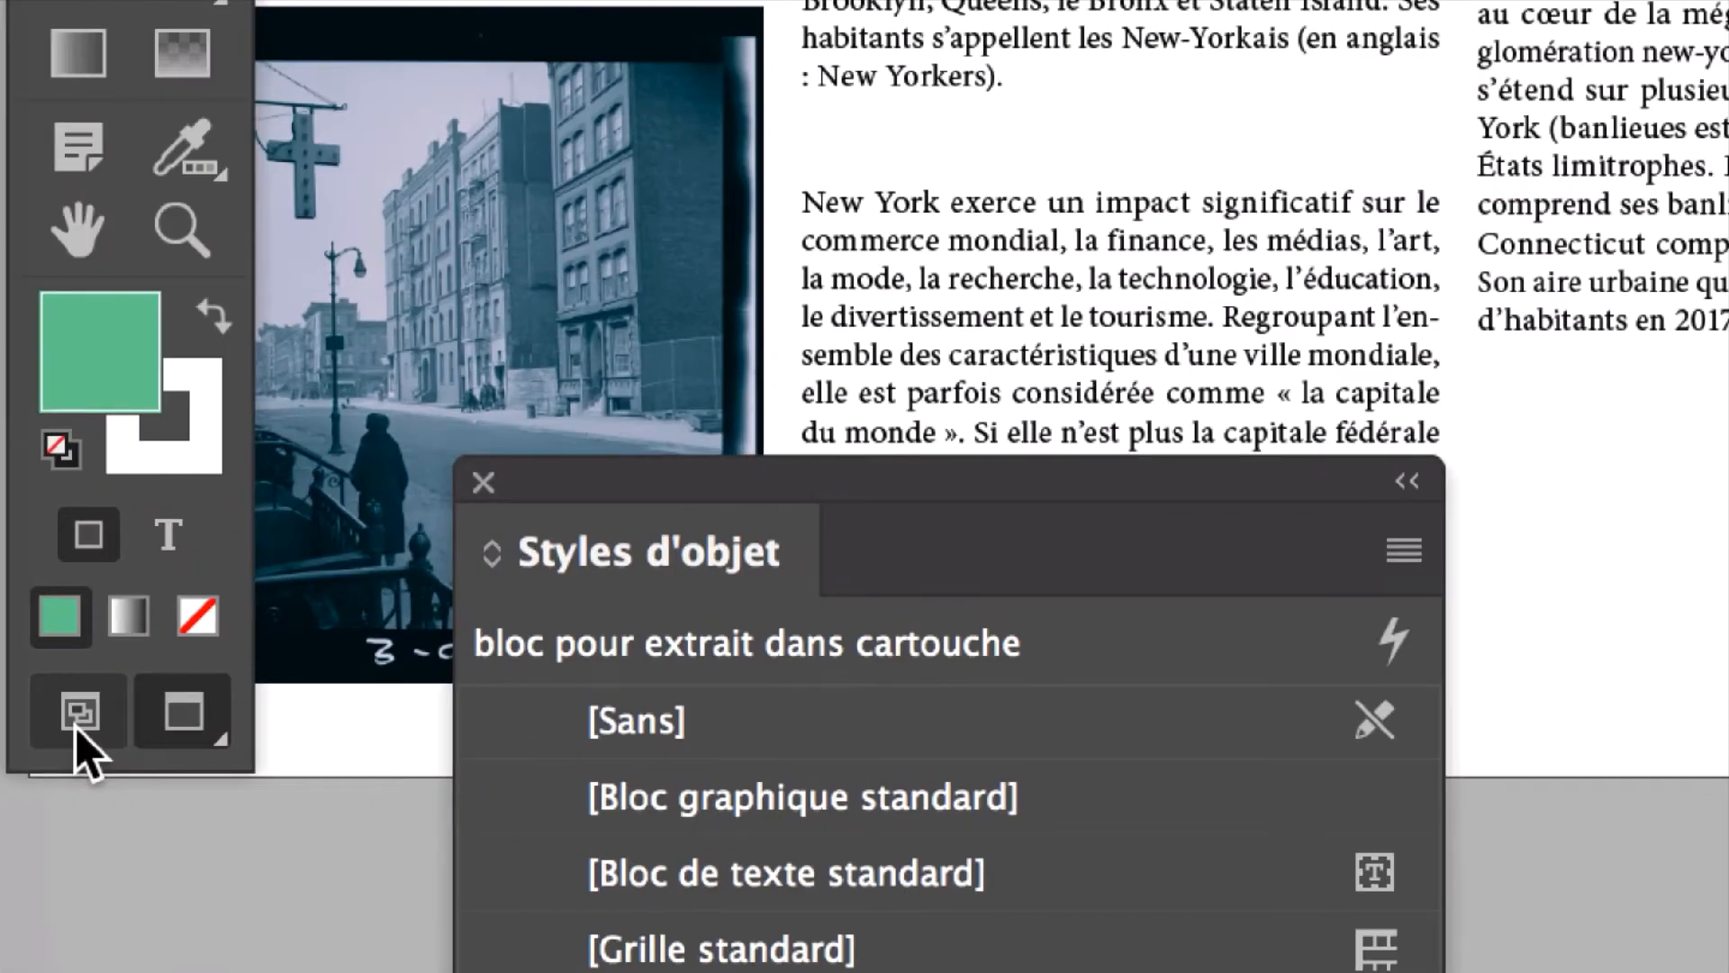
Show guides and hidden characters on spread 24–25 in the normal screen mode, and clear the floating lists off page 24
click(79, 716)
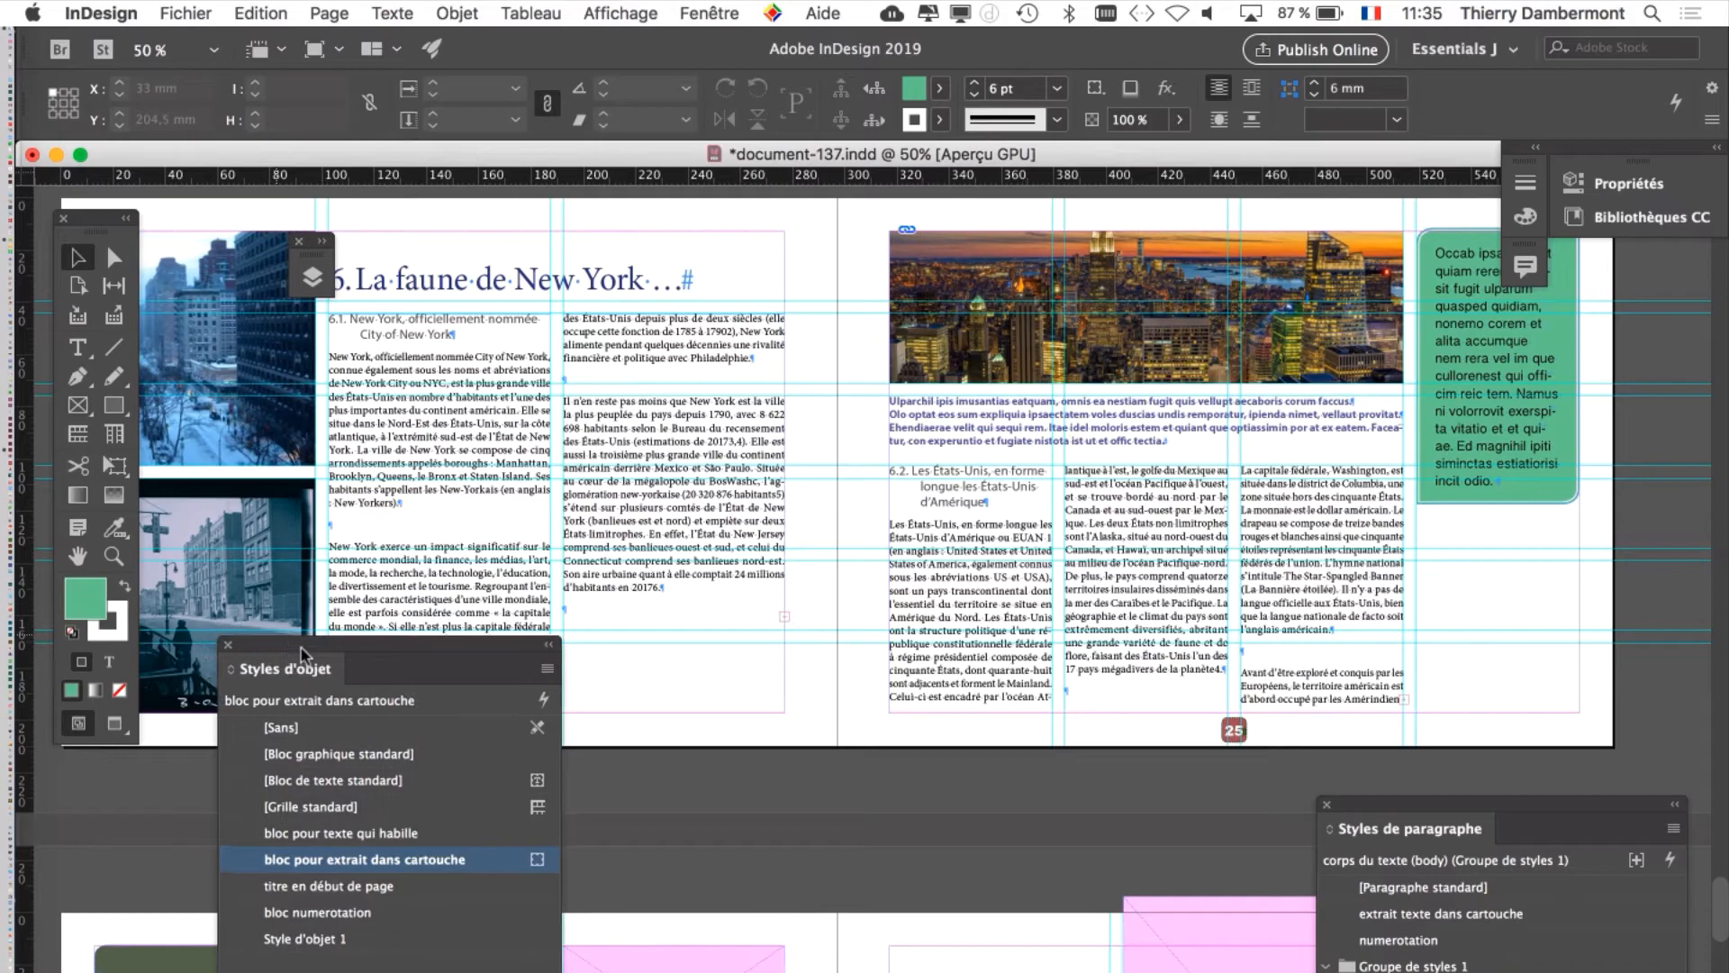
drag(303, 655, 771, 674)
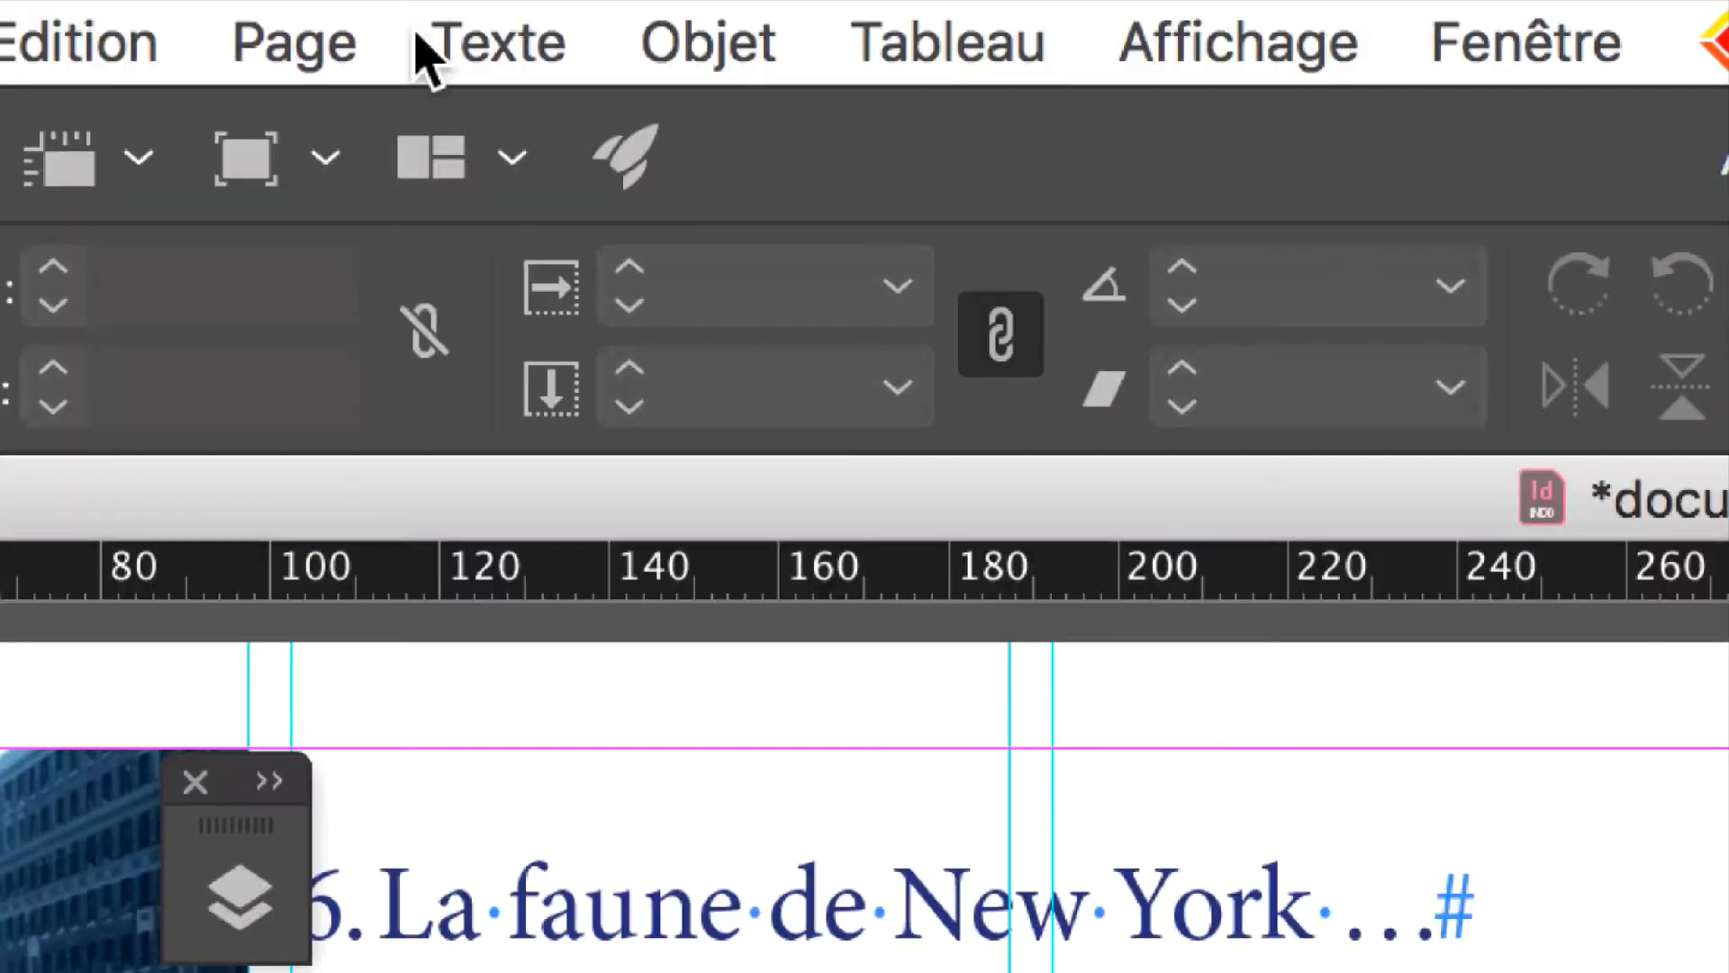
click(476, 45)
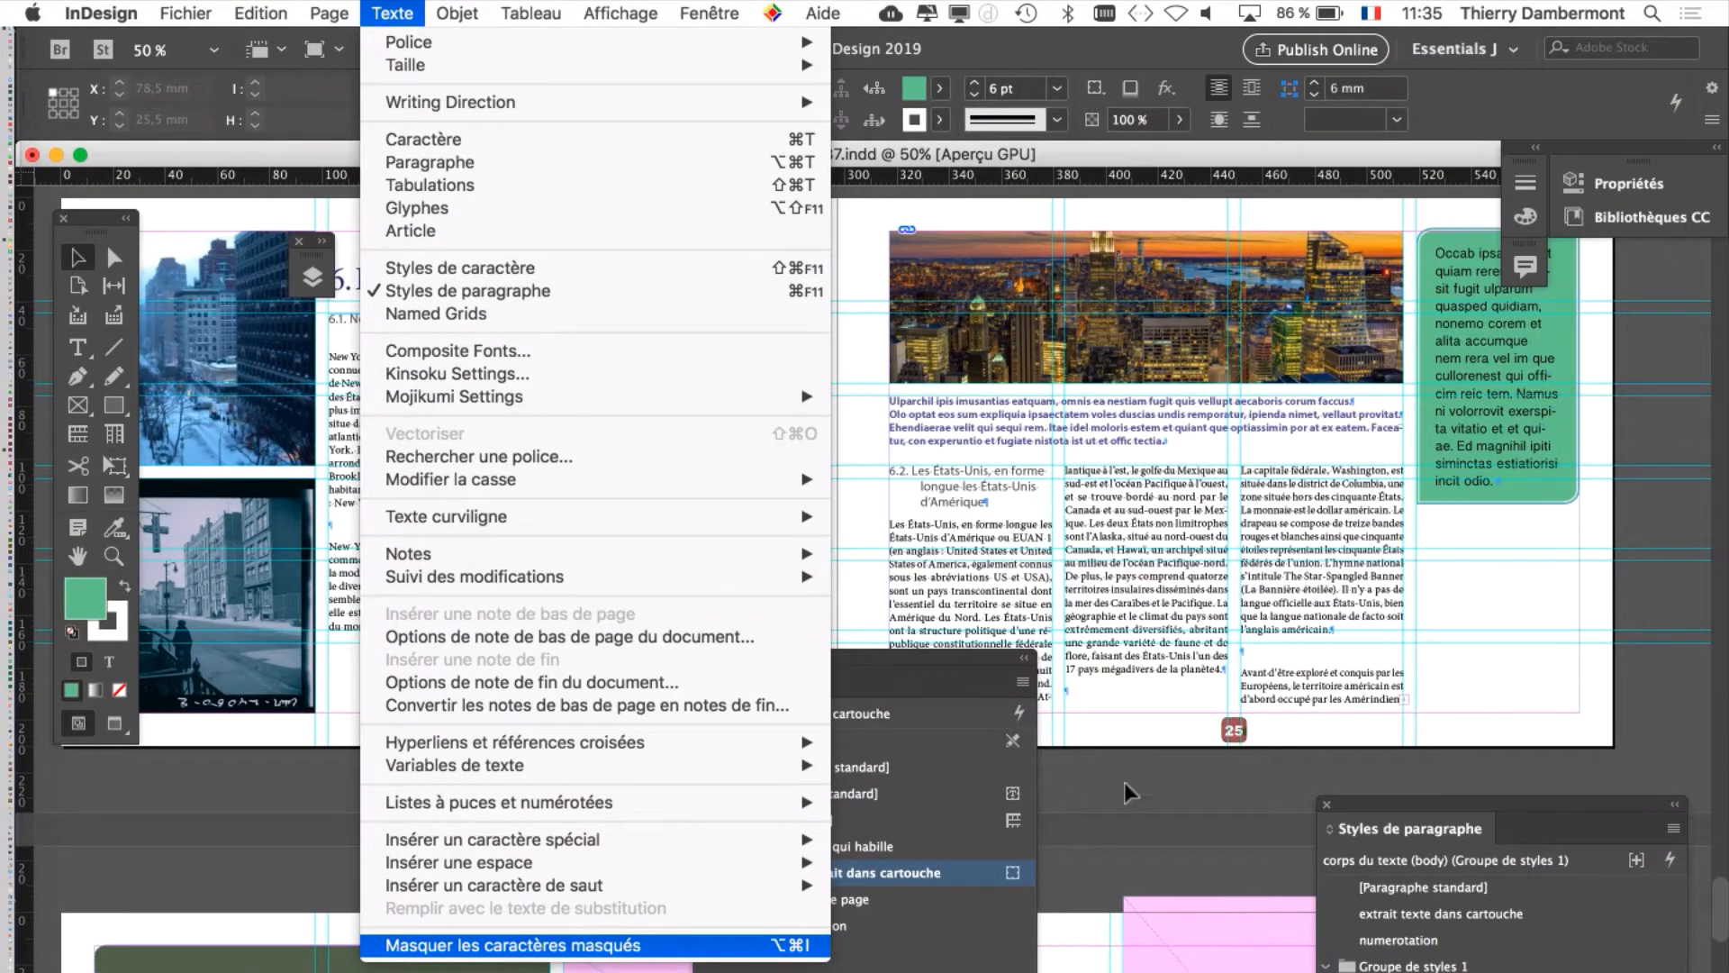
click(457, 656)
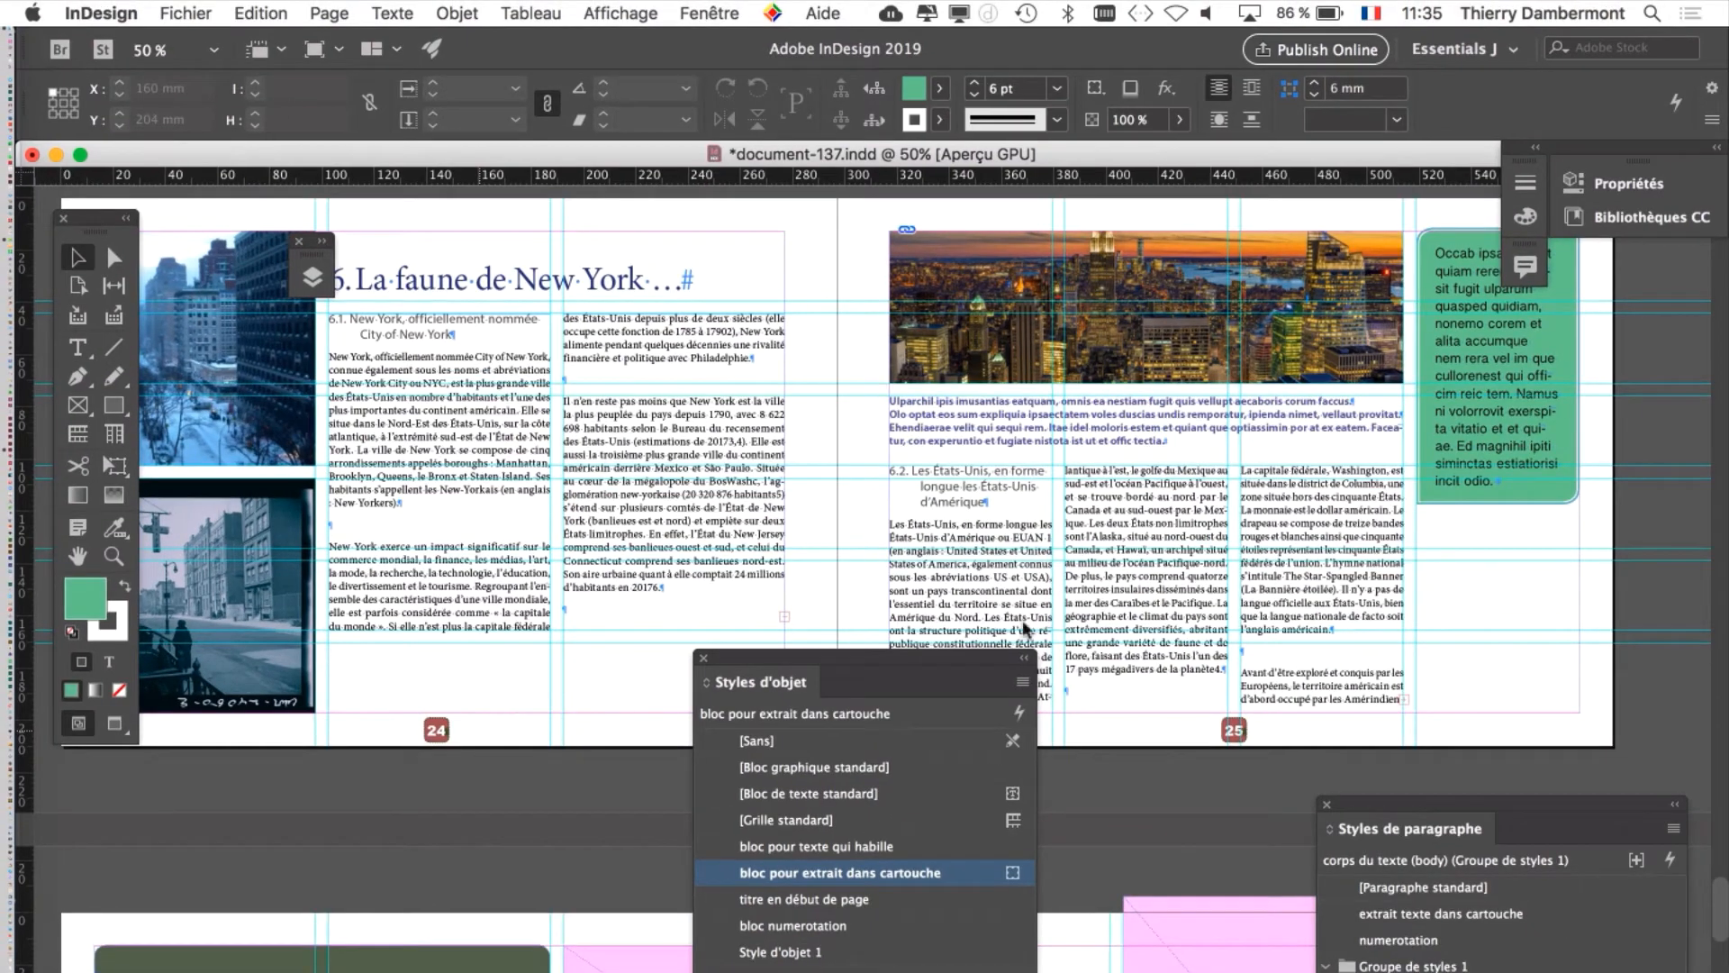
drag(872, 662, 1507, 602)
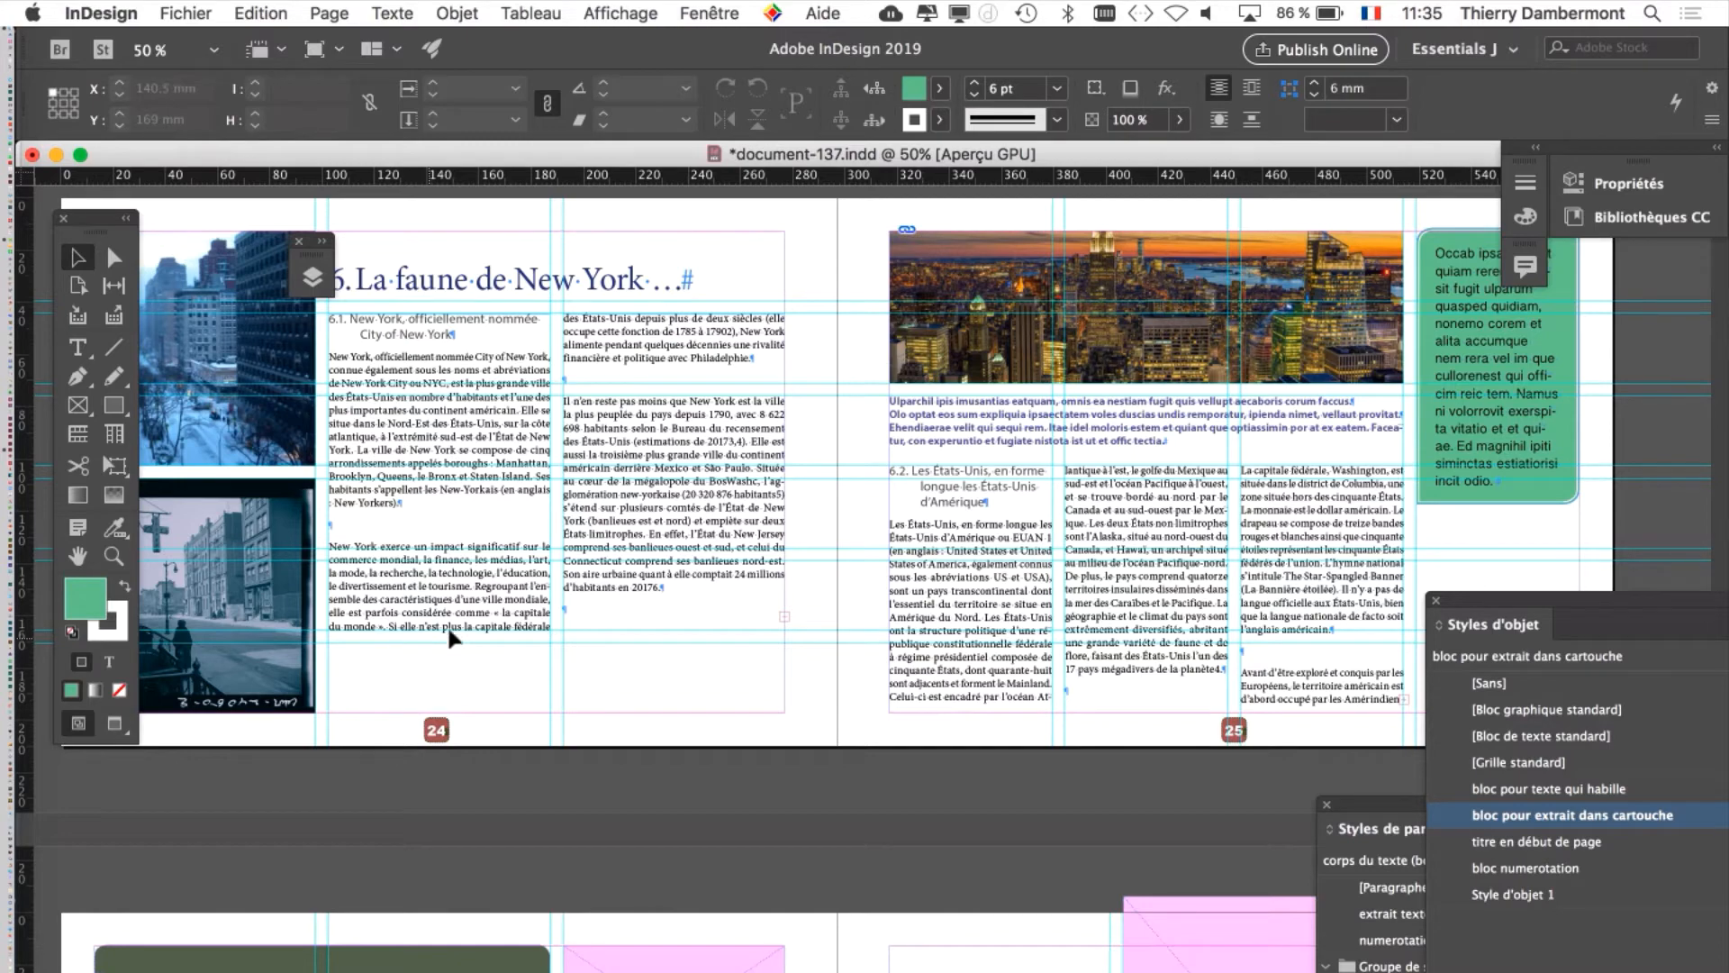
click(299, 241)
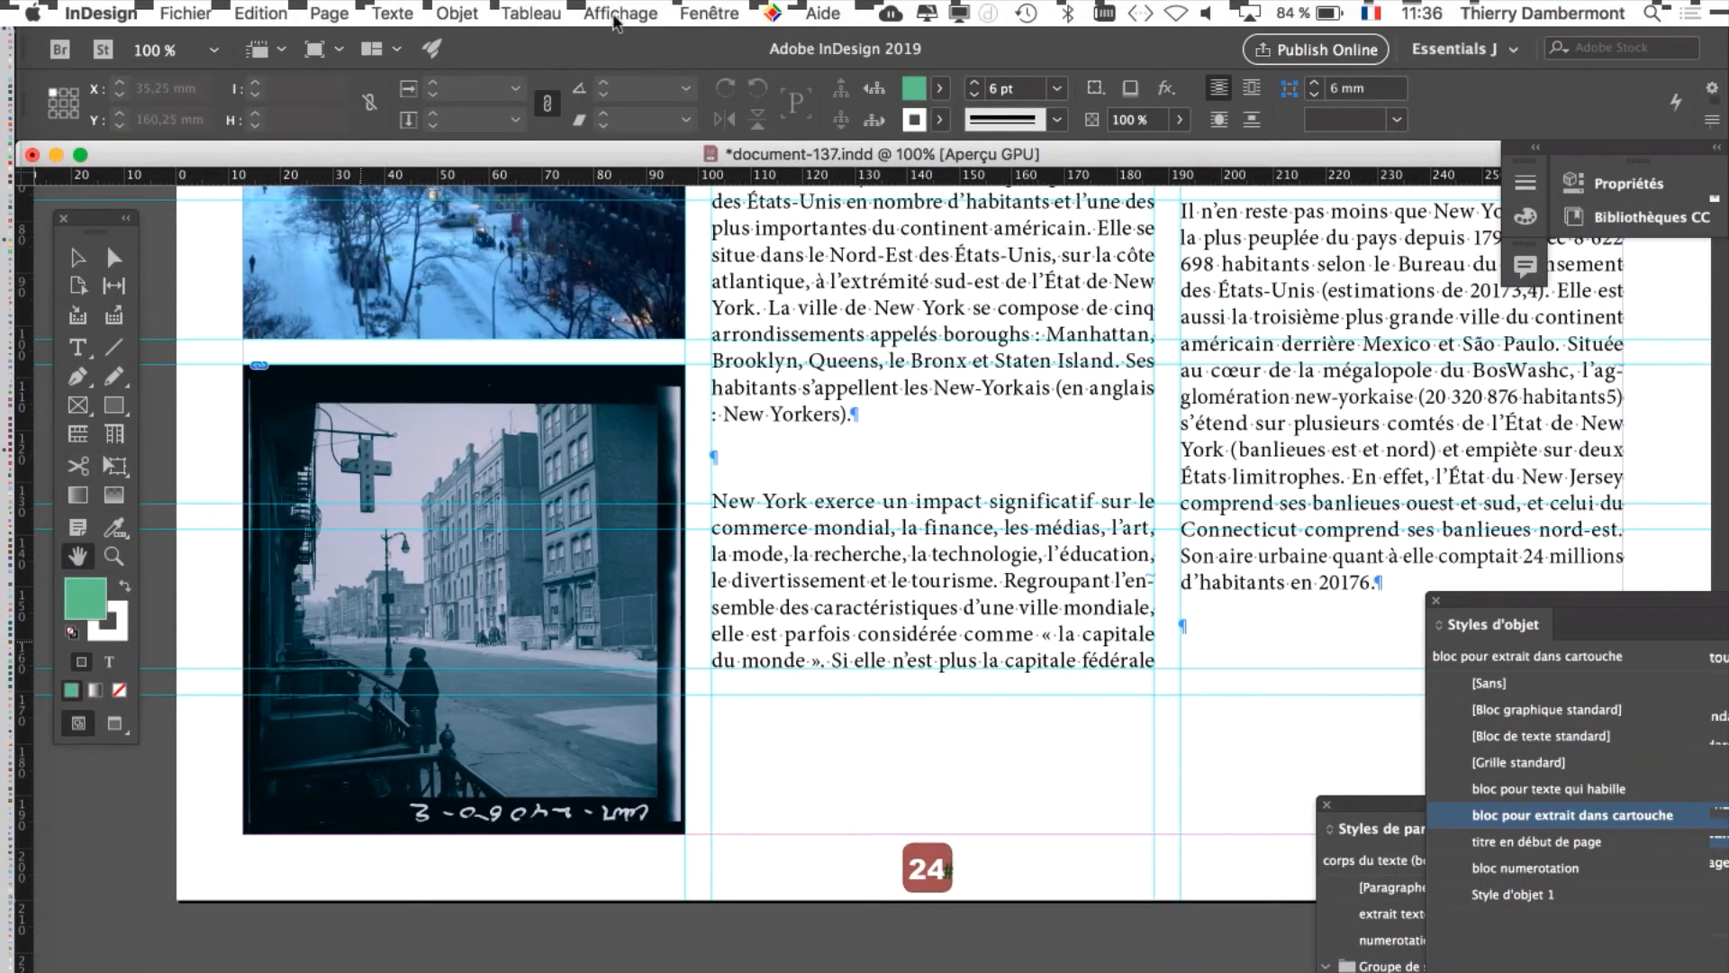
Check the display performance setting and examine the spaces and paragraph marks in the New York article on page 24
click(623, 11)
mouse_move(818, 412)
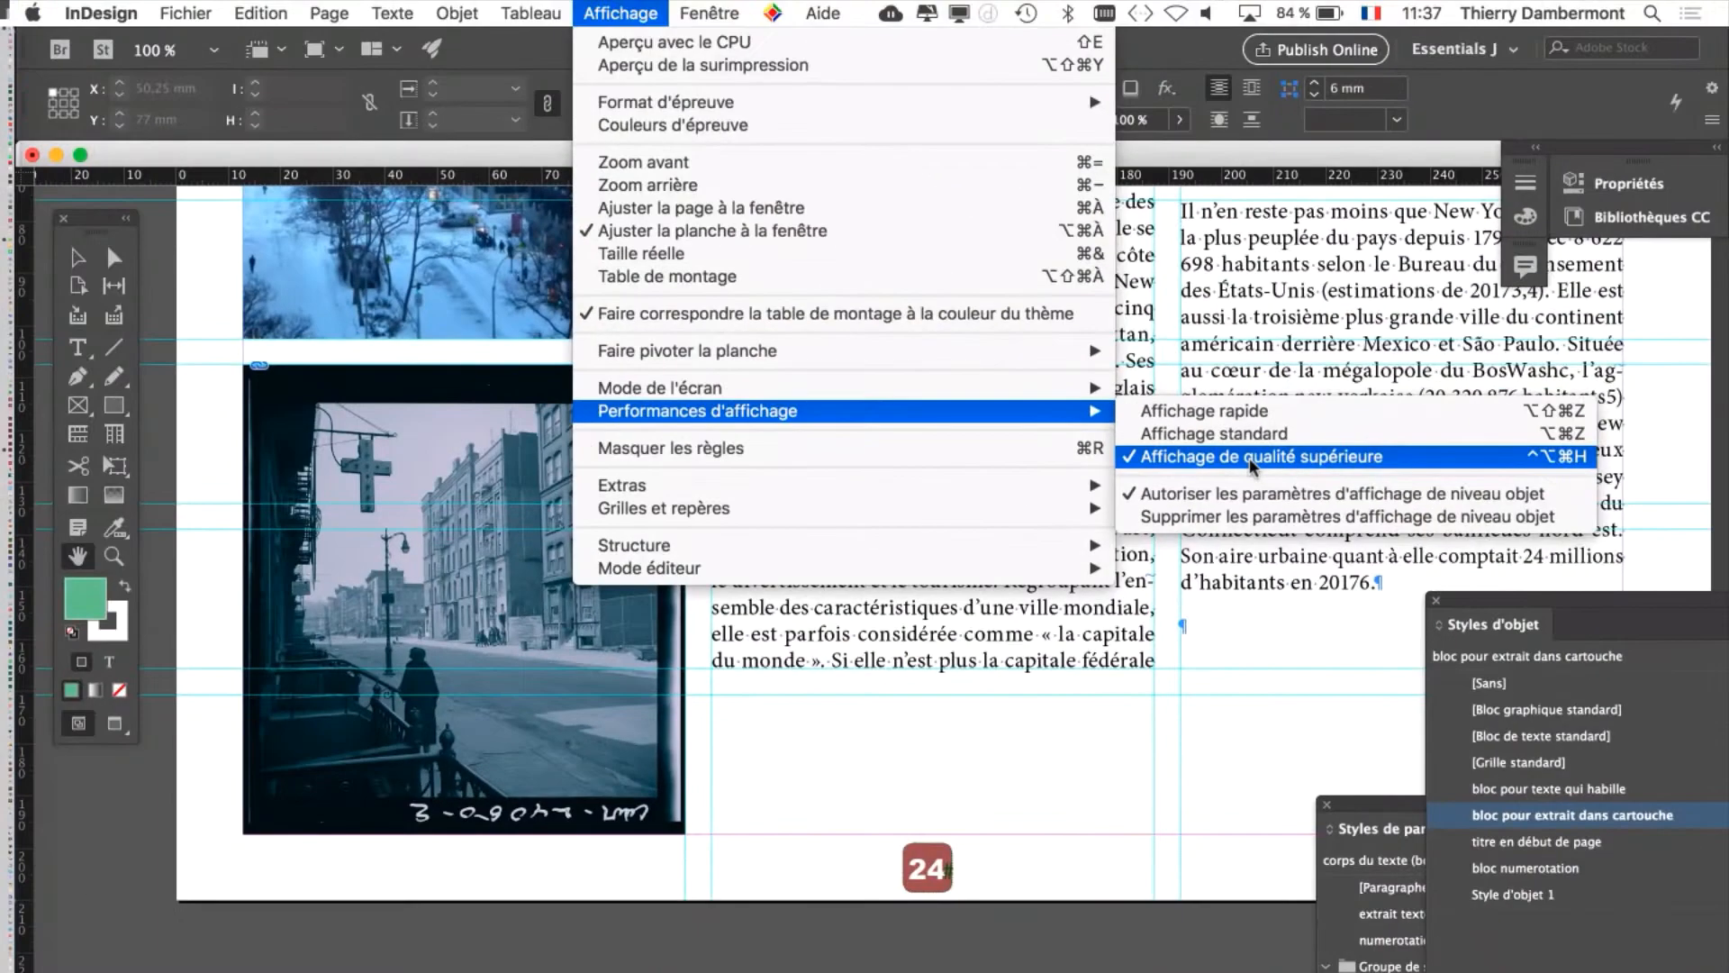
key(super+minus)
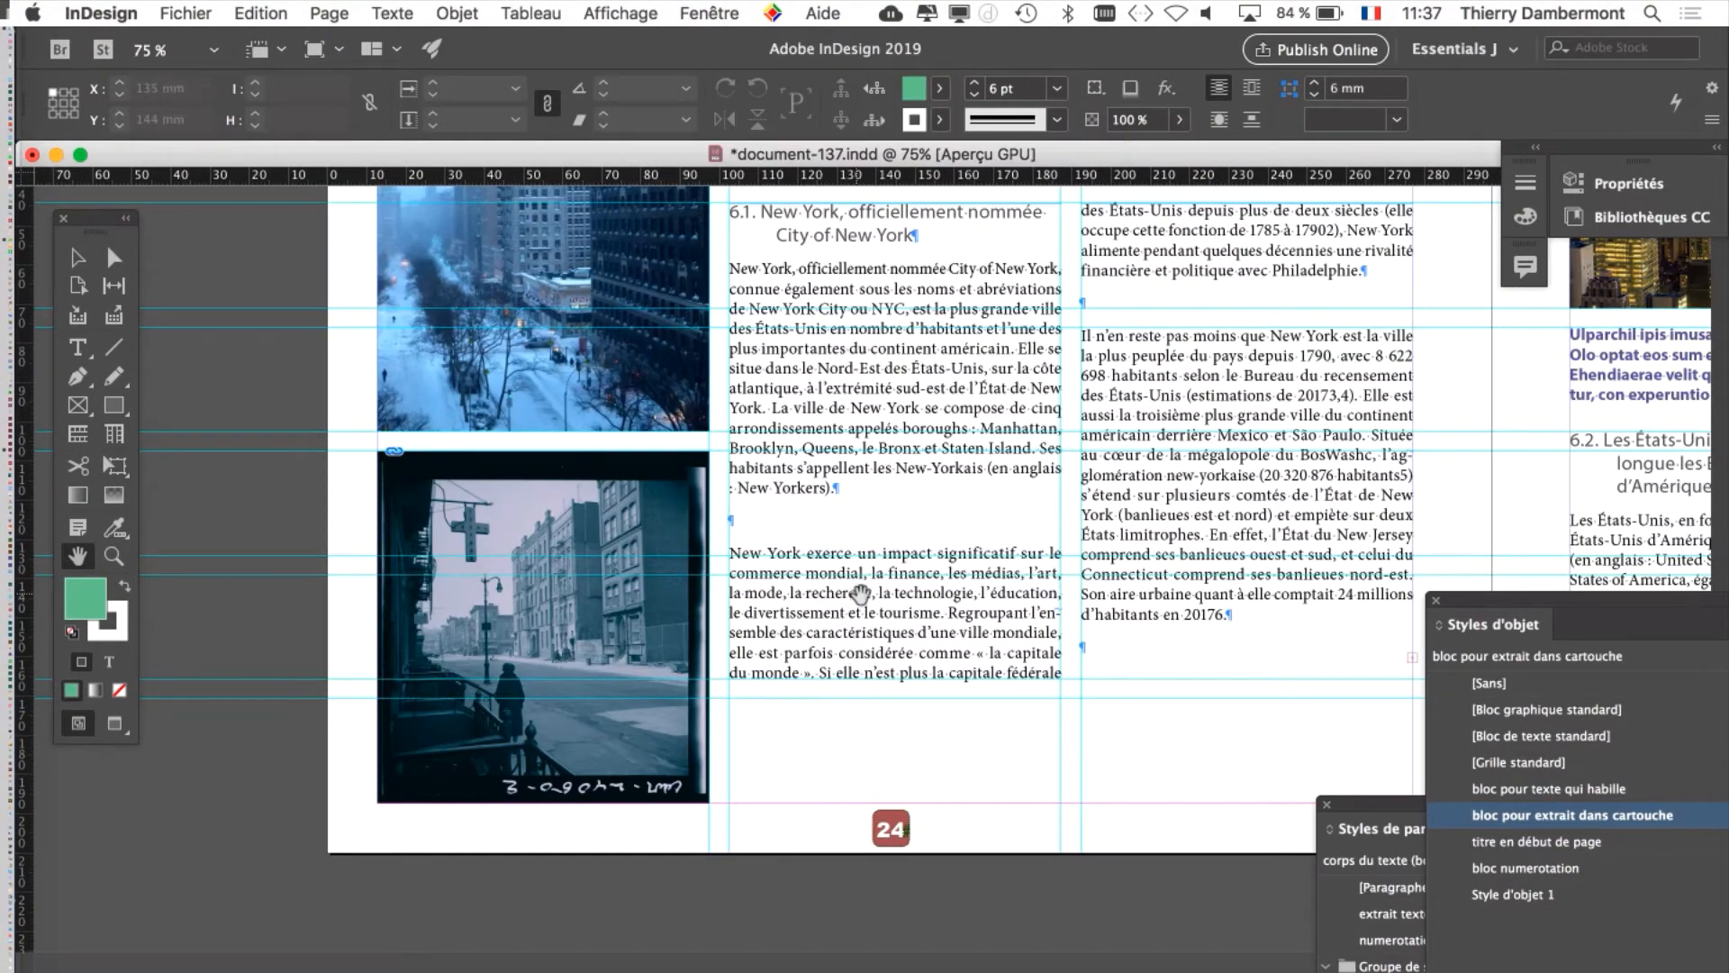
drag(857, 596, 677, 687)
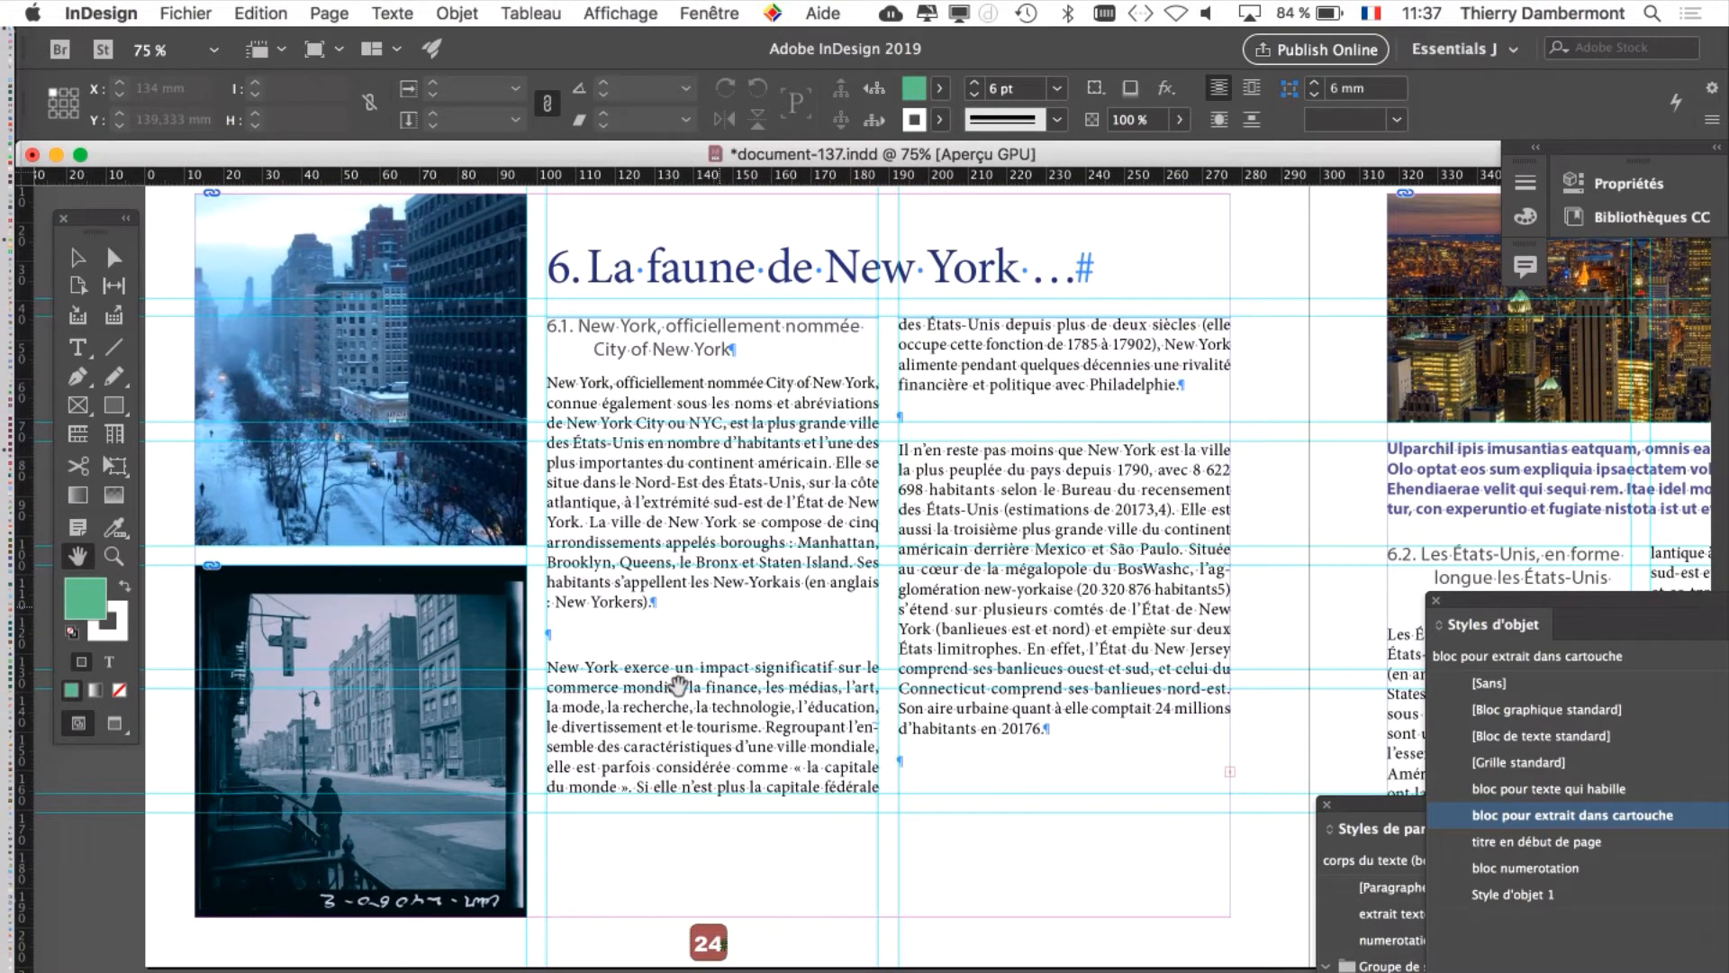
drag(994, 847, 999, 844)
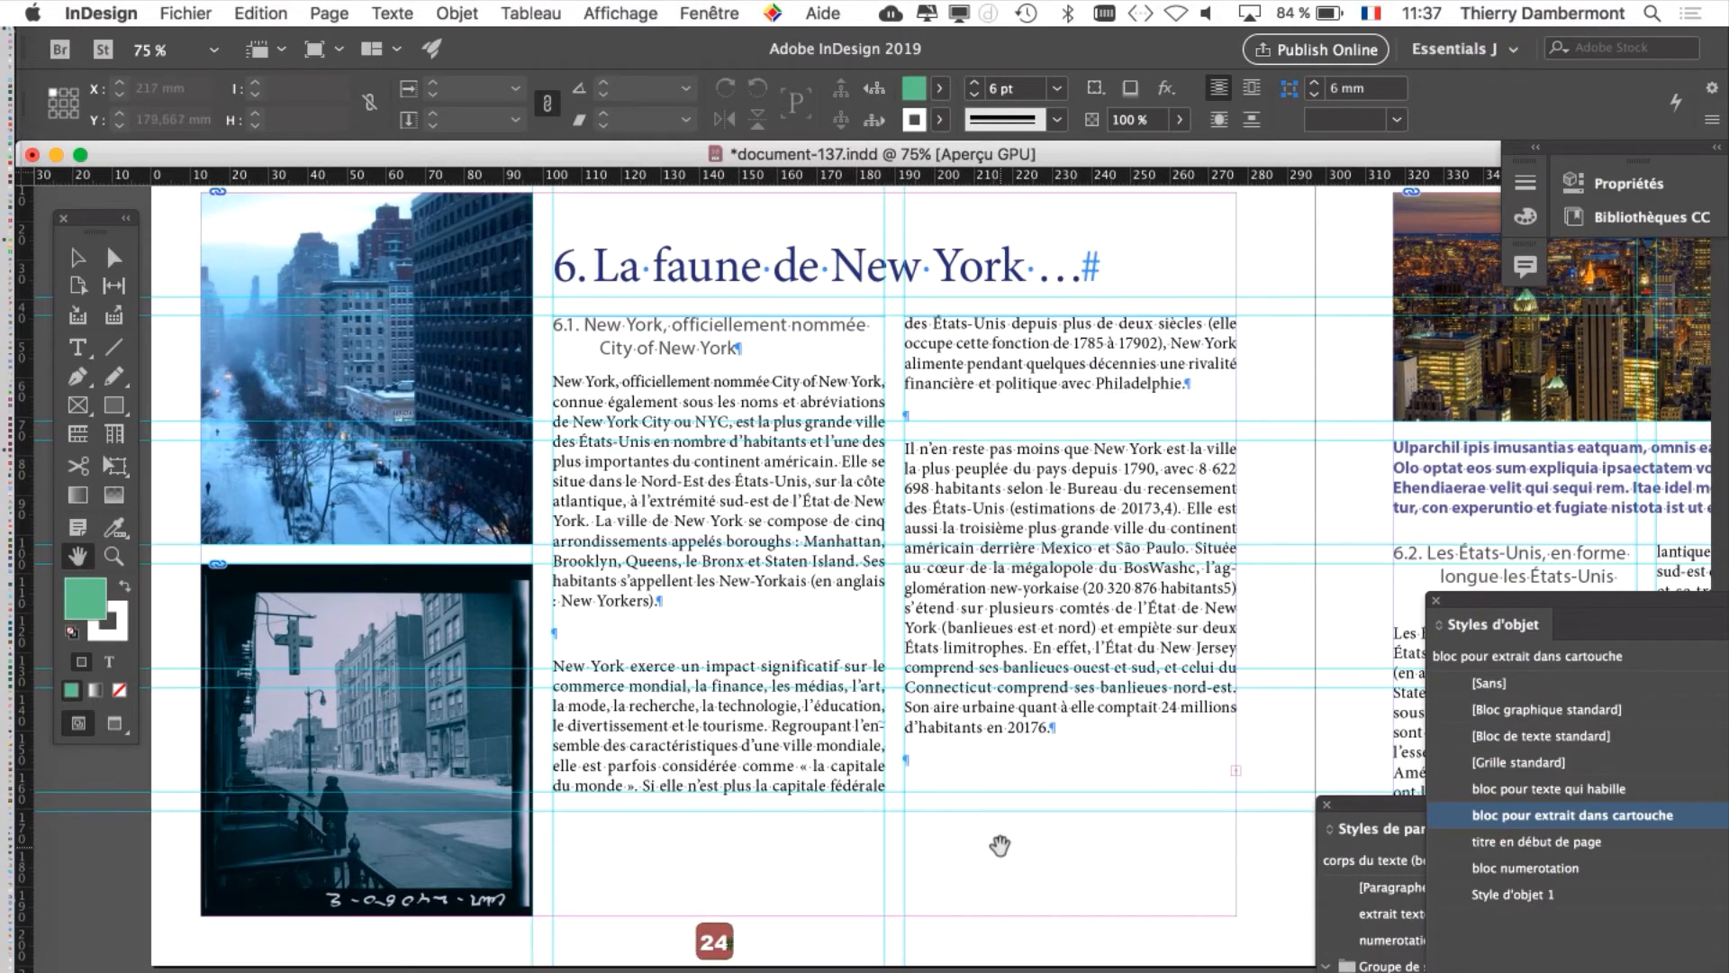
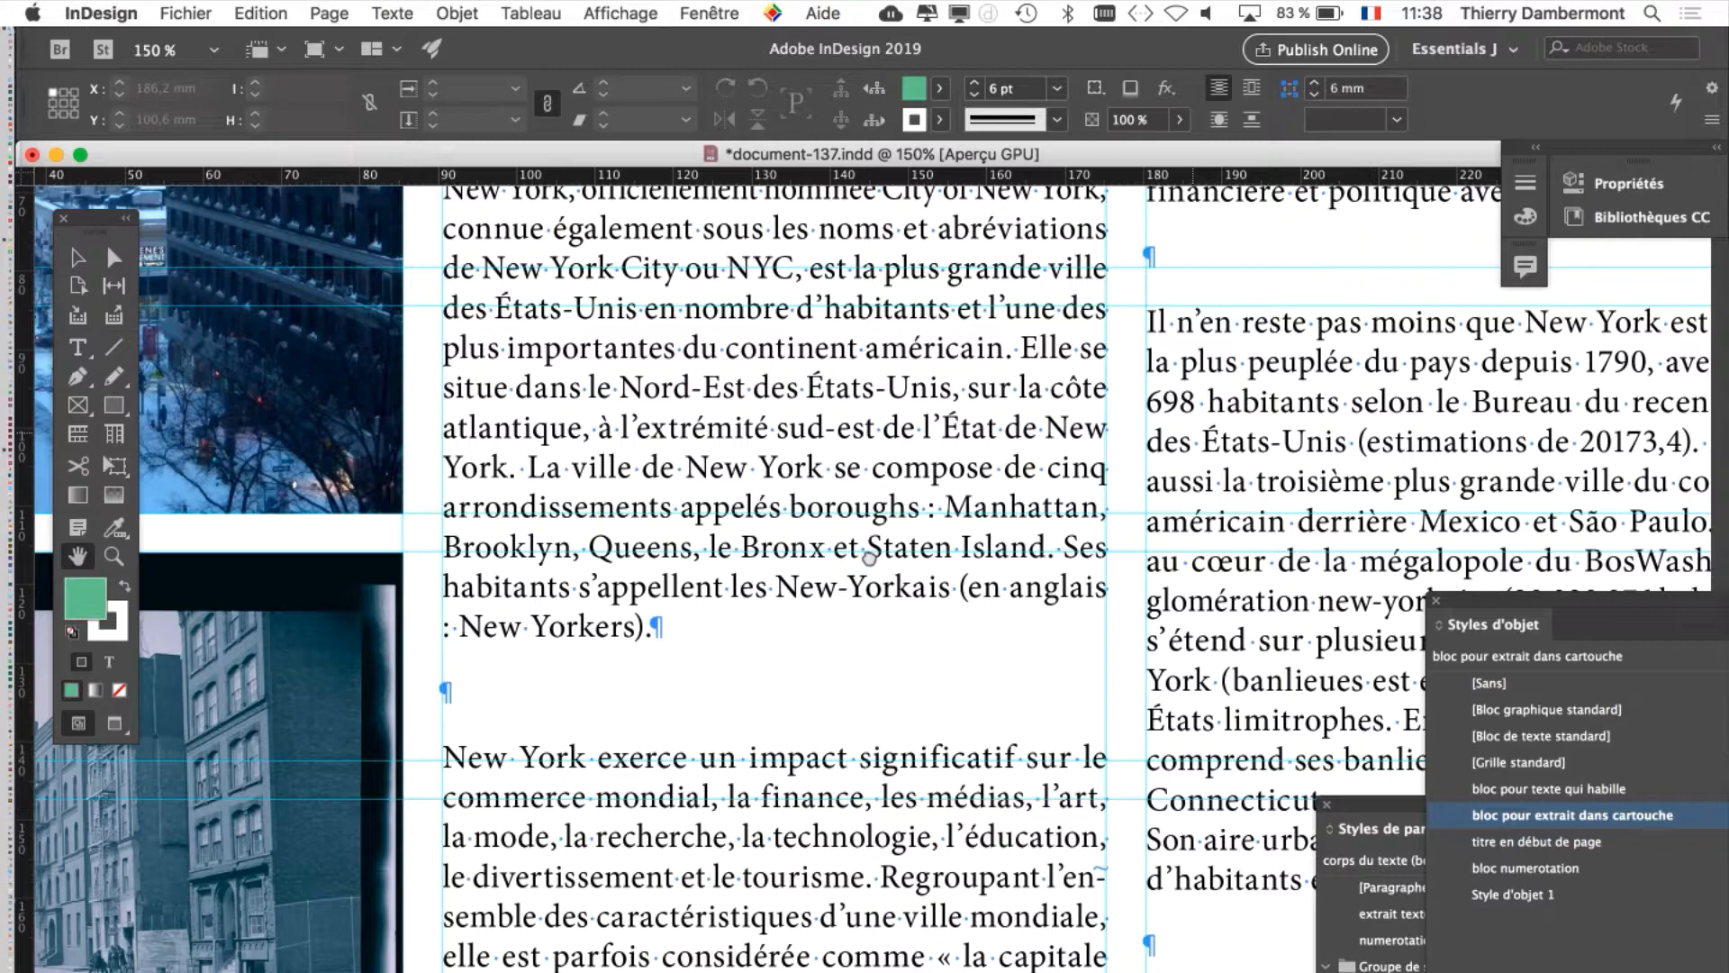
drag(869, 558, 964, 491)
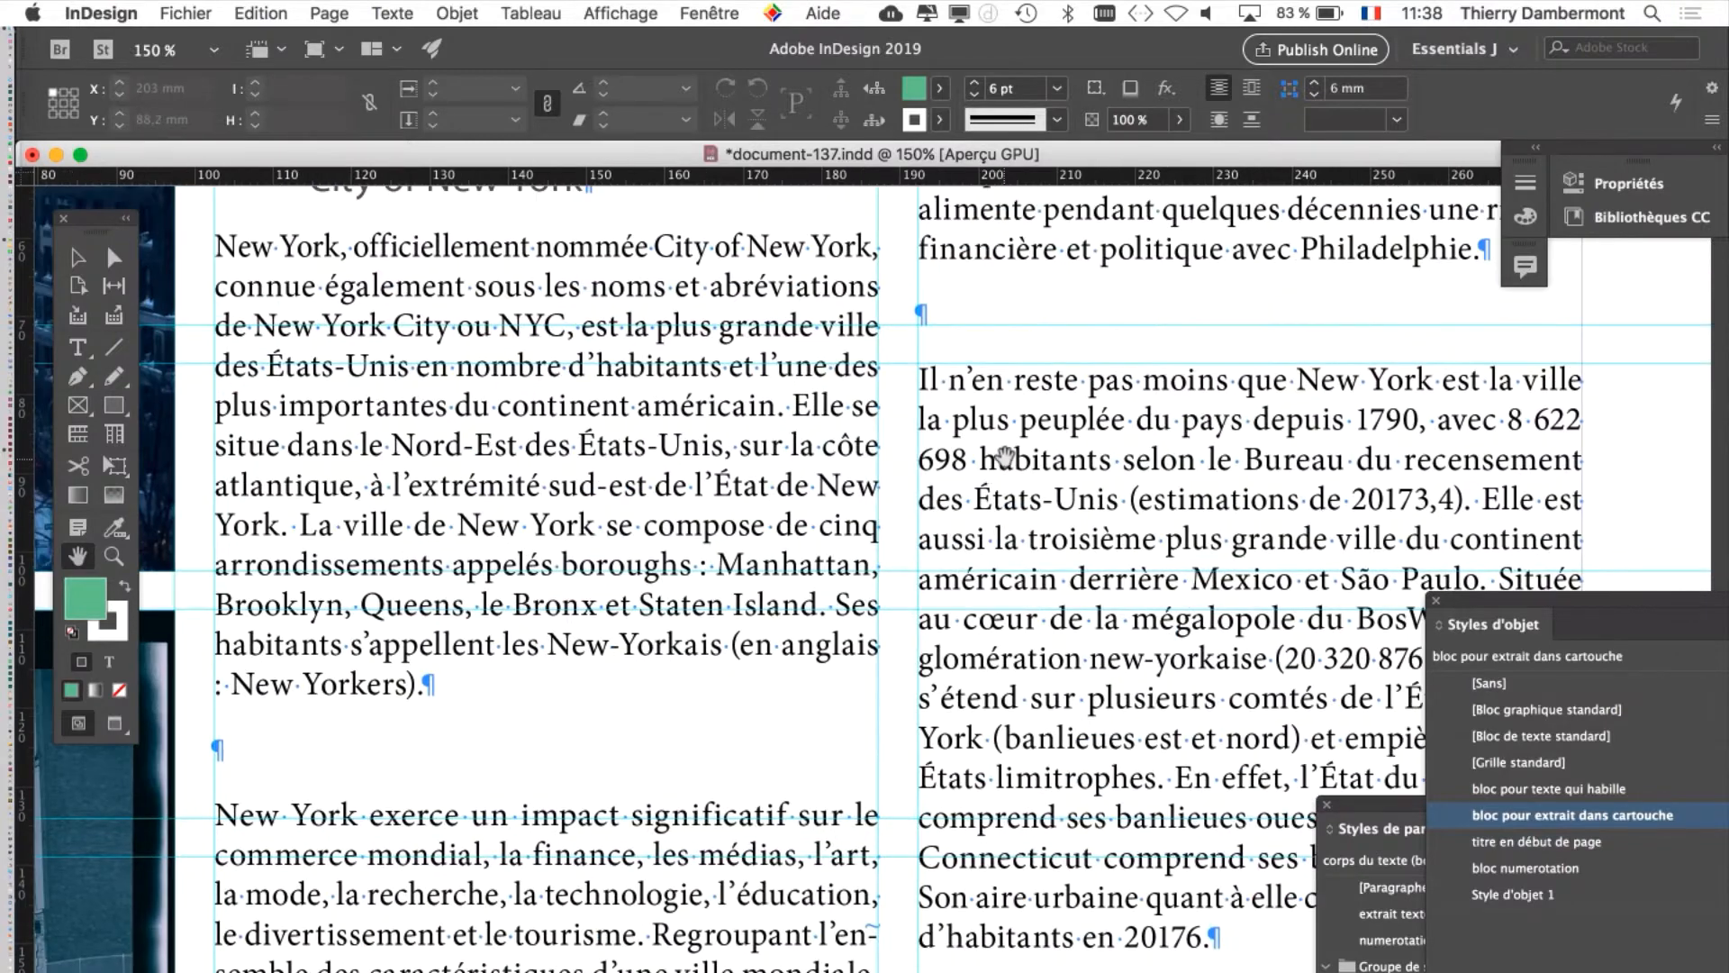
drag(971, 320, 990, 514)
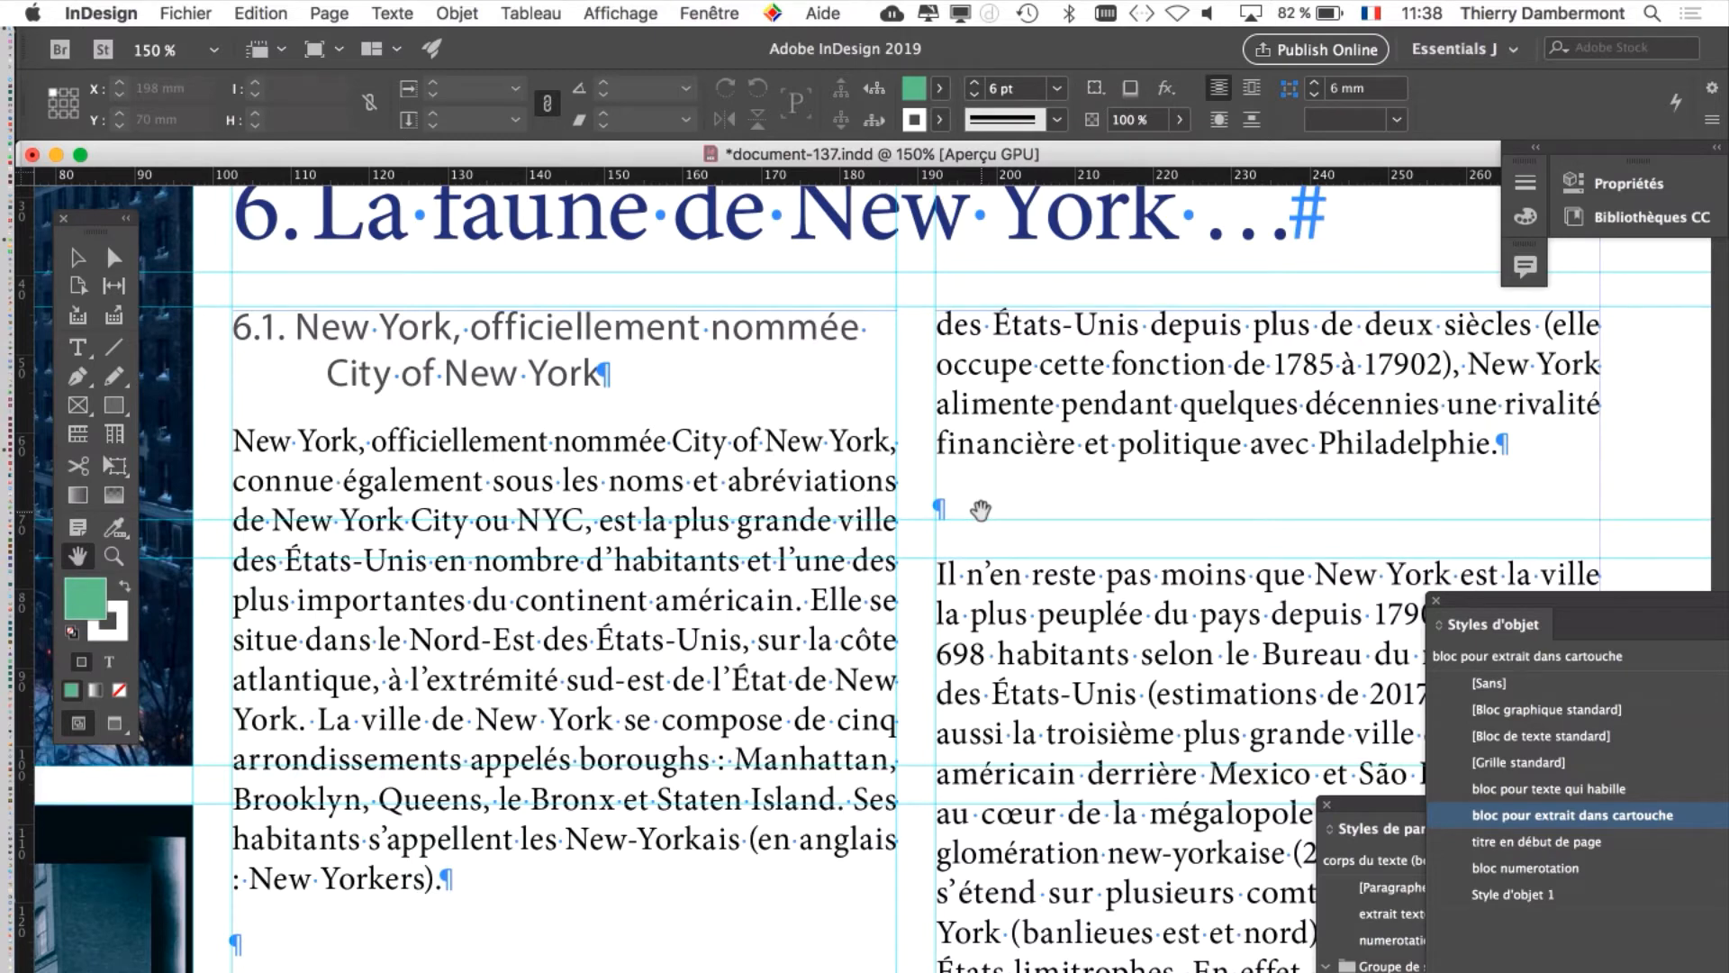
Bring up Find/Replace over the page 24 article and set the text search to two consecutive paragraph ends (^p^p)
scroll(705, 661, down, 5)
scroll(705, 661, left, 4)
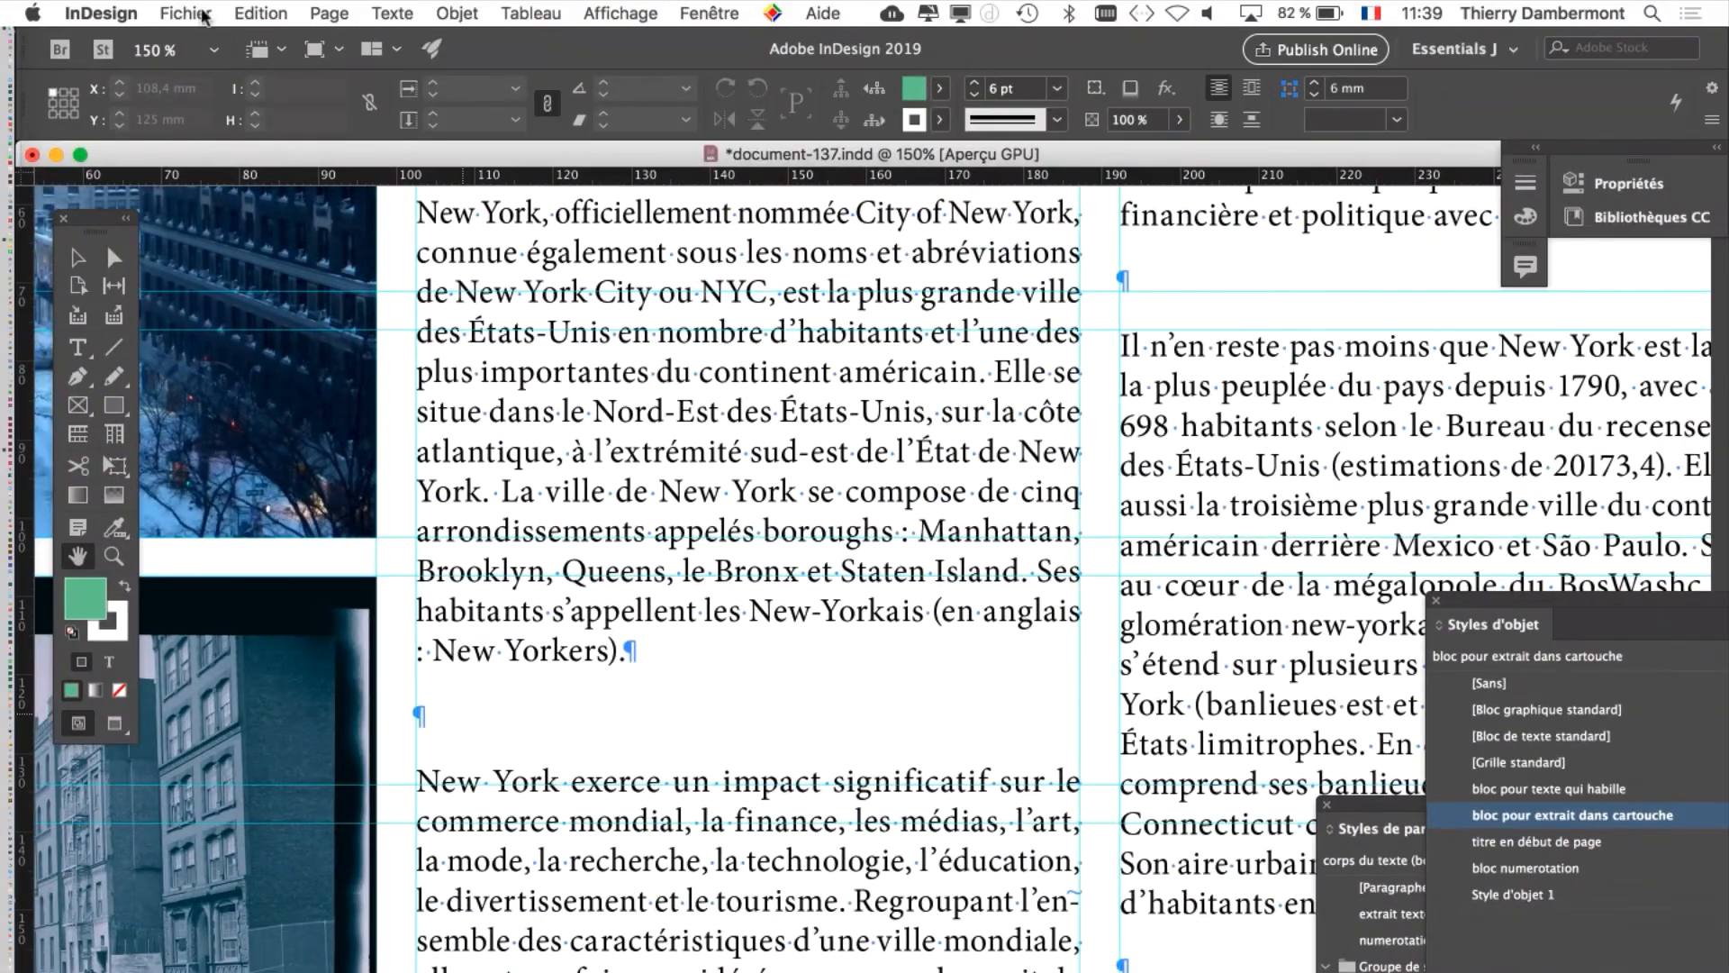
click(255, 11)
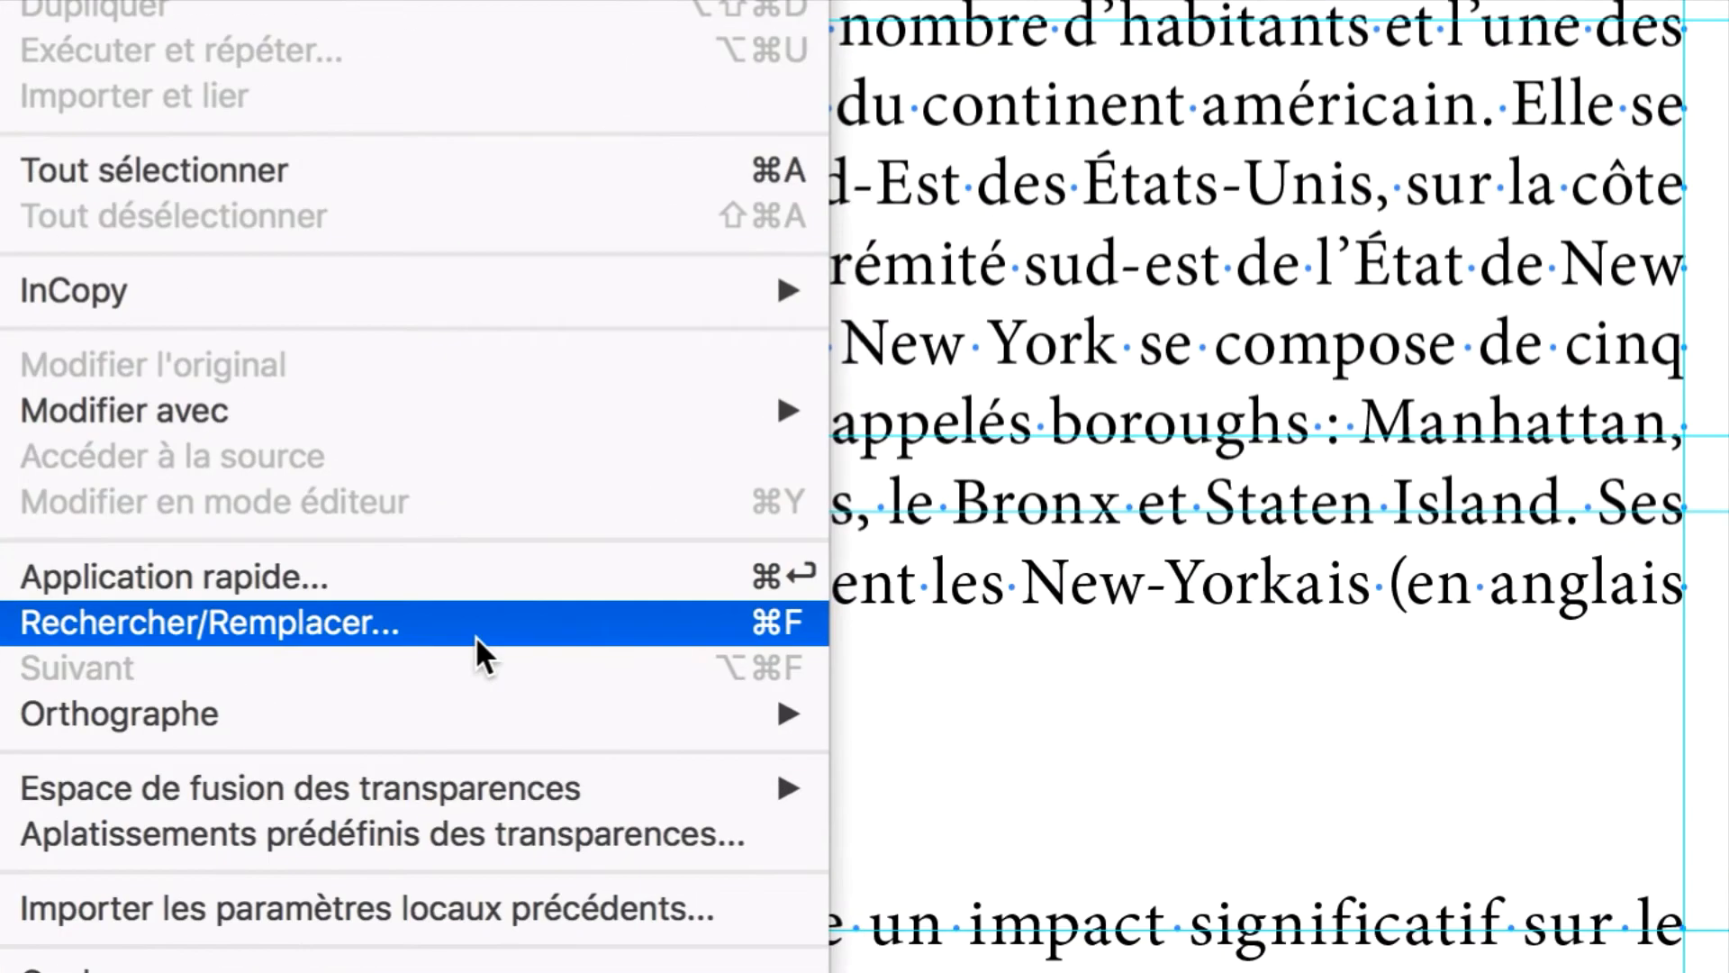
click(476, 638)
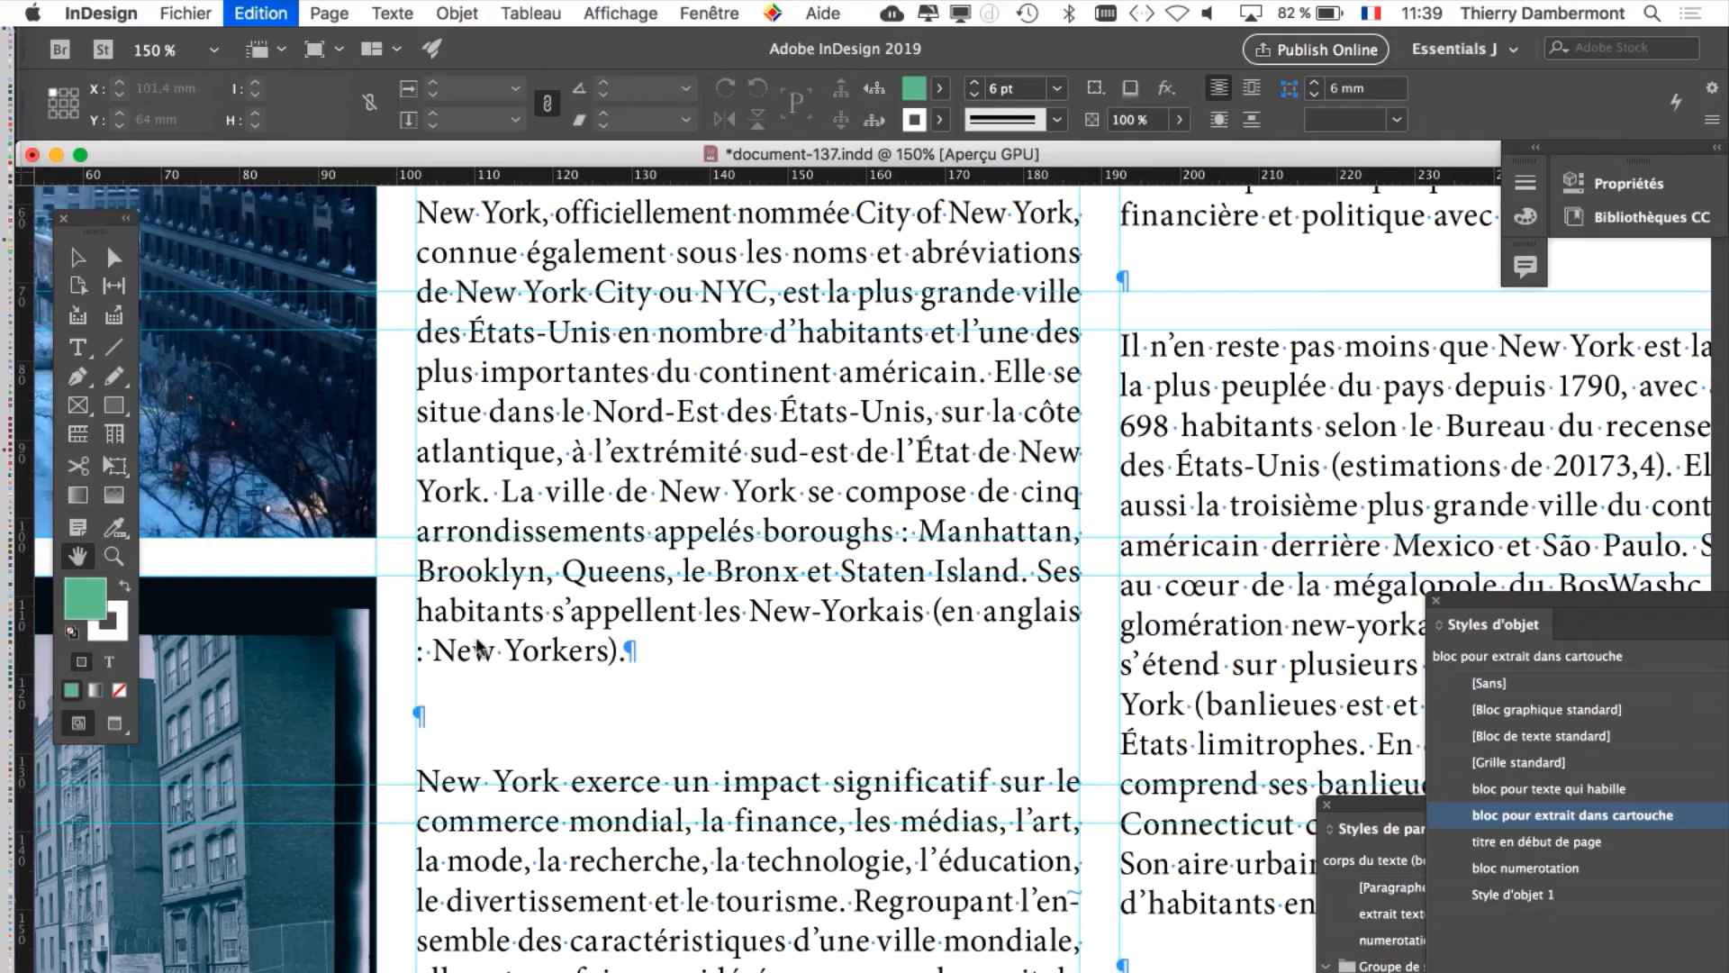
drag(799, 252, 700, 246)
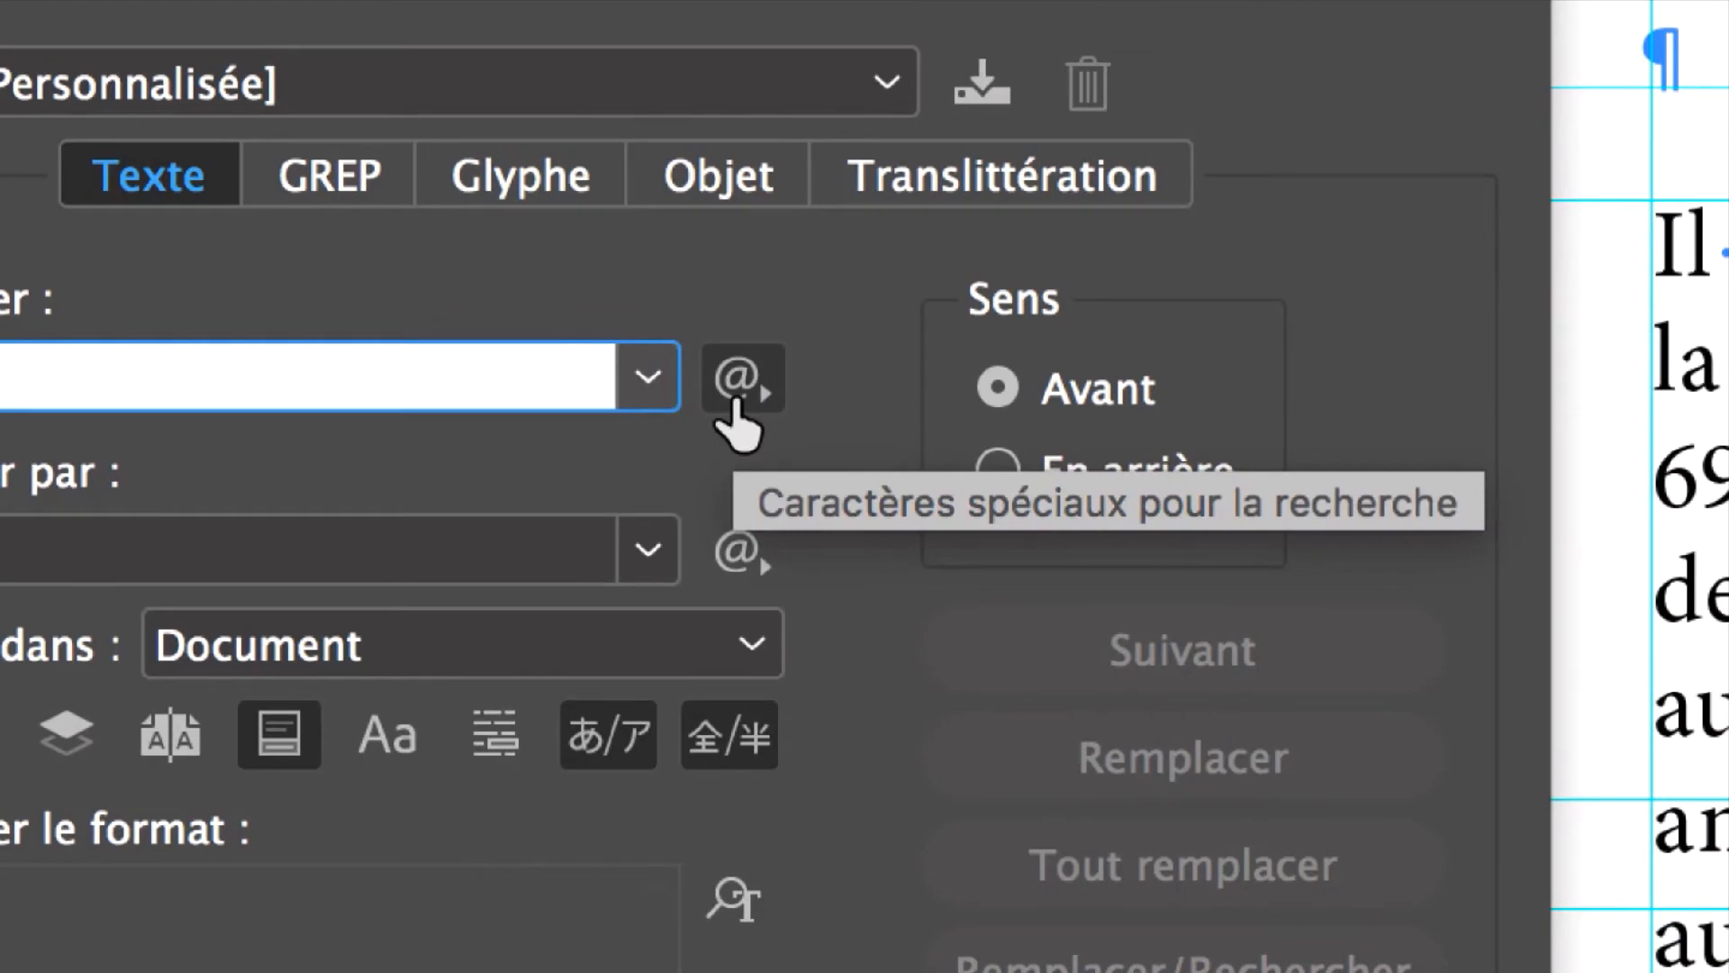
click(738, 378)
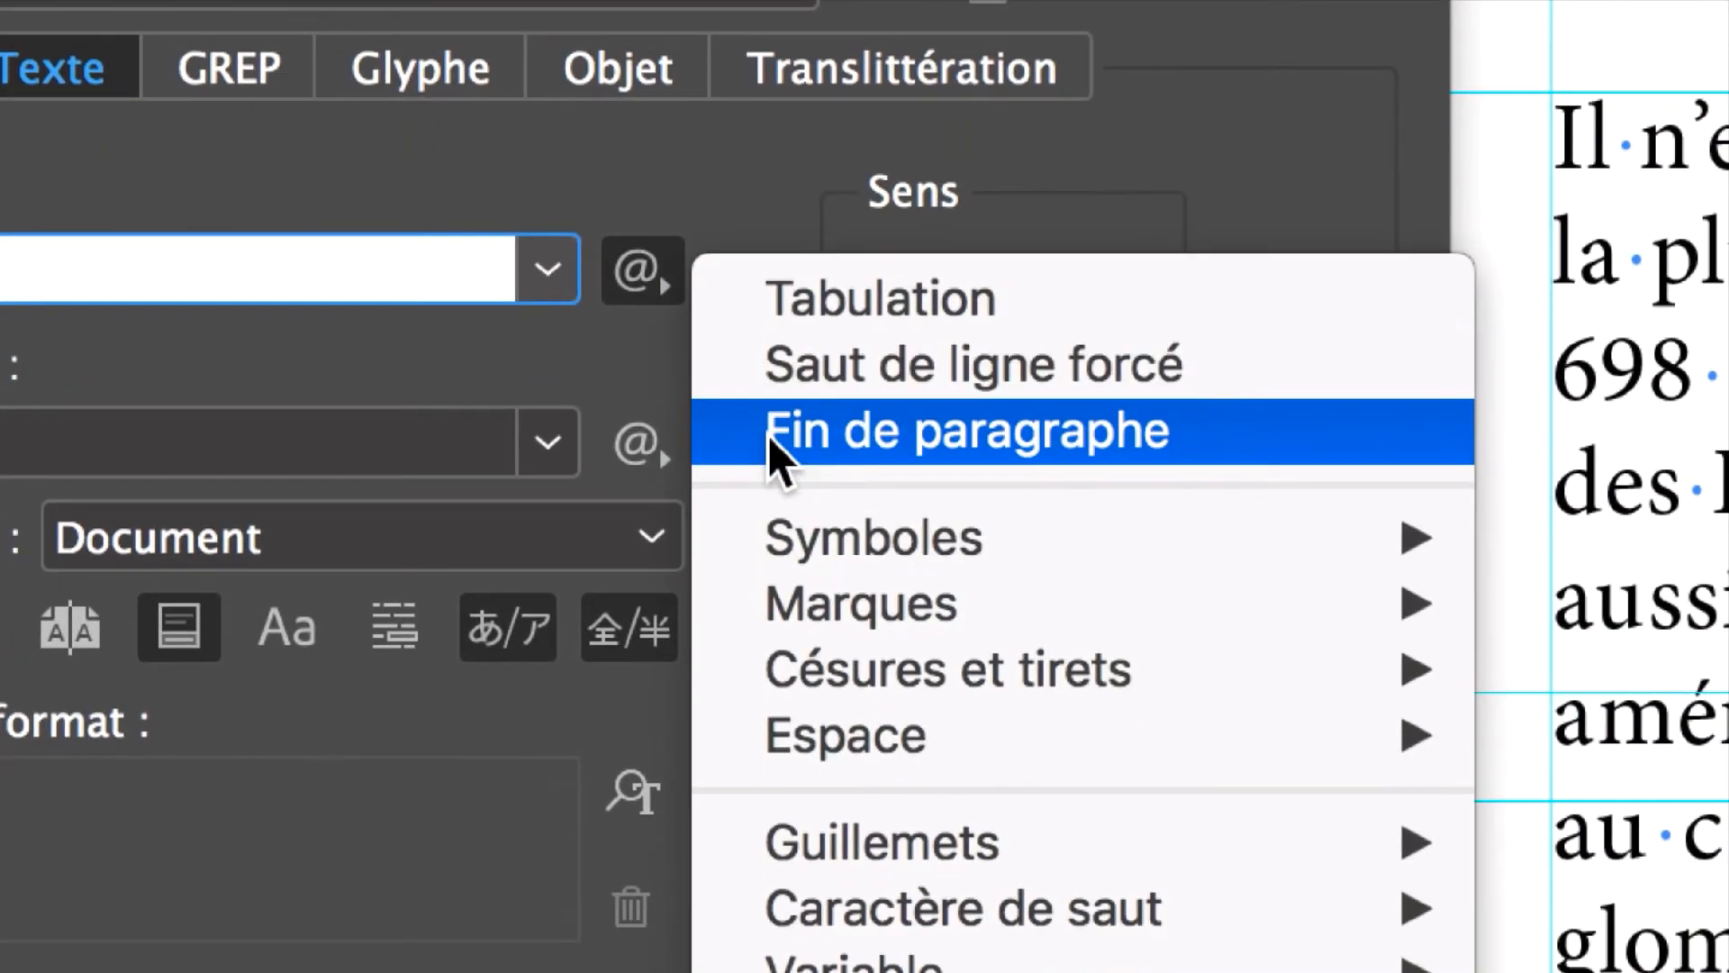
click(773, 433)
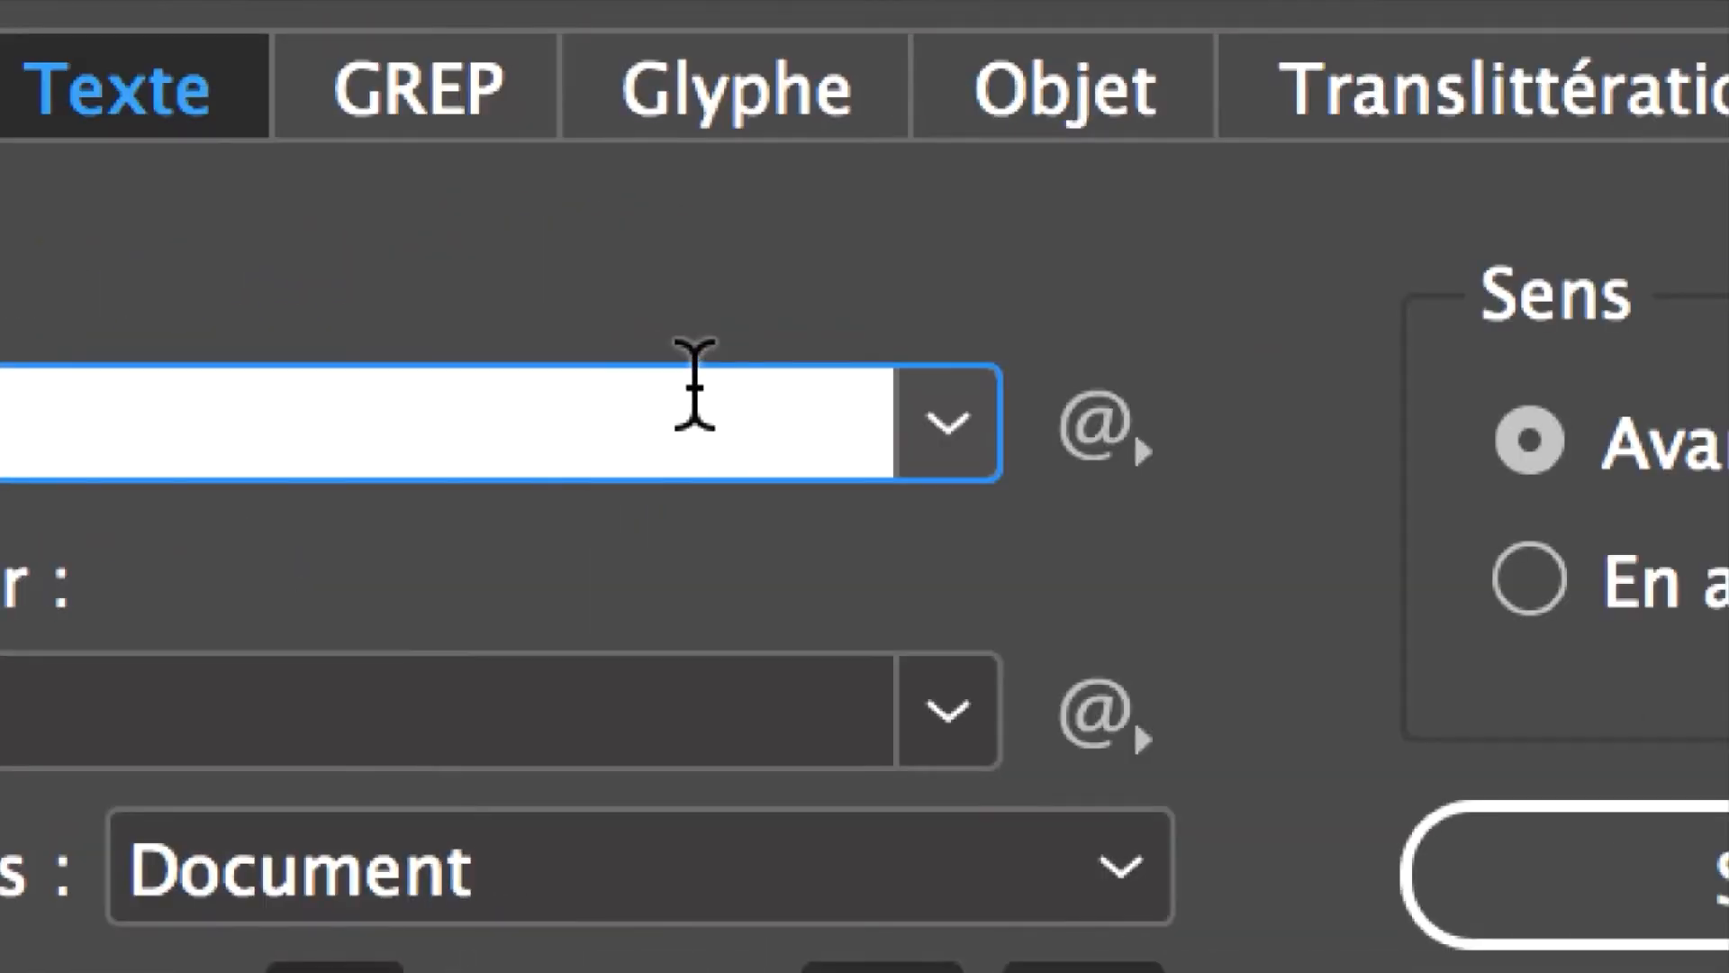
click(1104, 425)
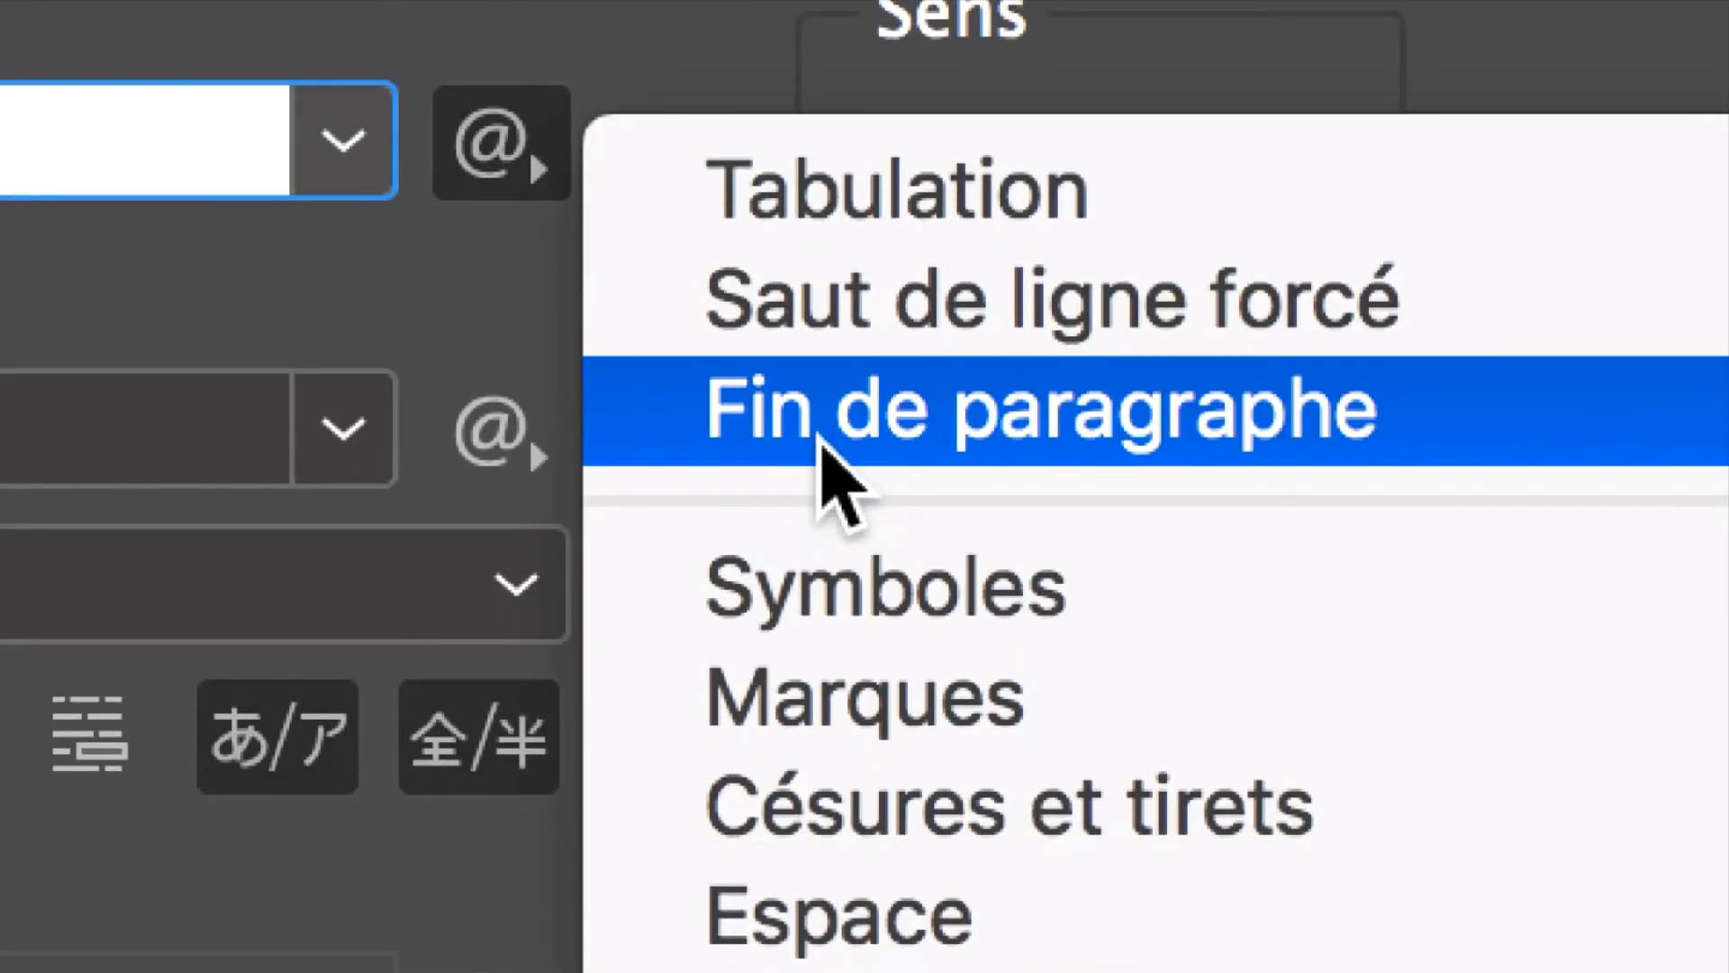
click(821, 438)
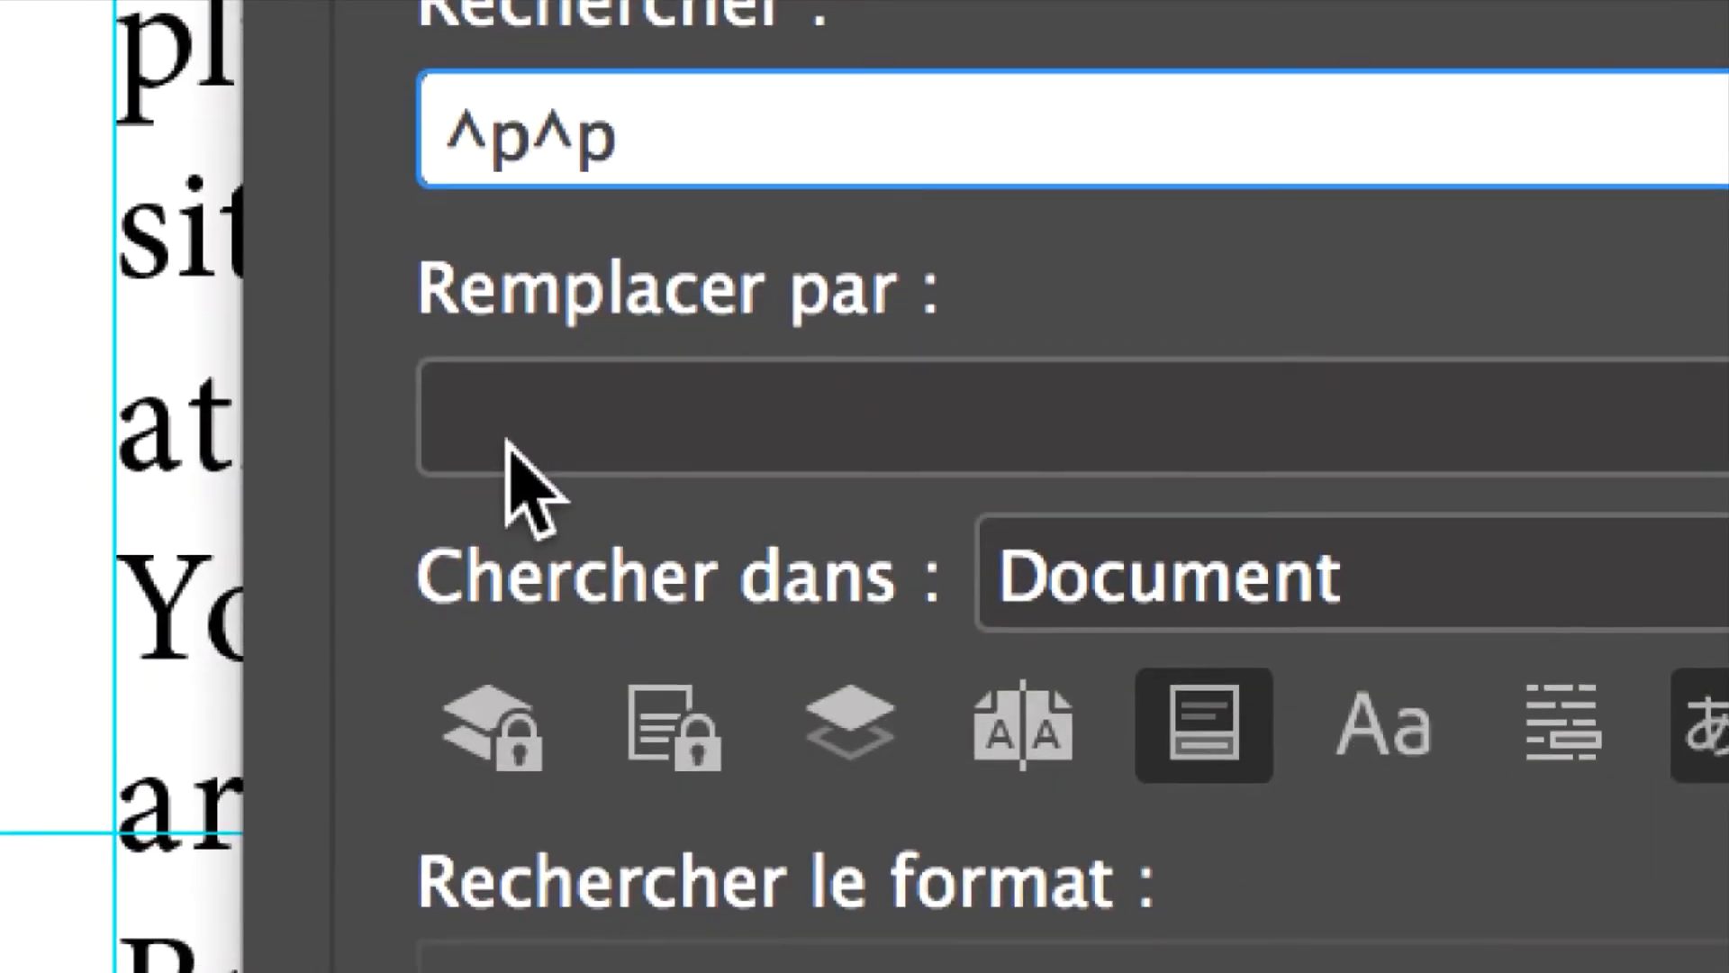
Set the replacement to a single end of paragraph (^p) and check that the search scope is Document
click(500, 656)
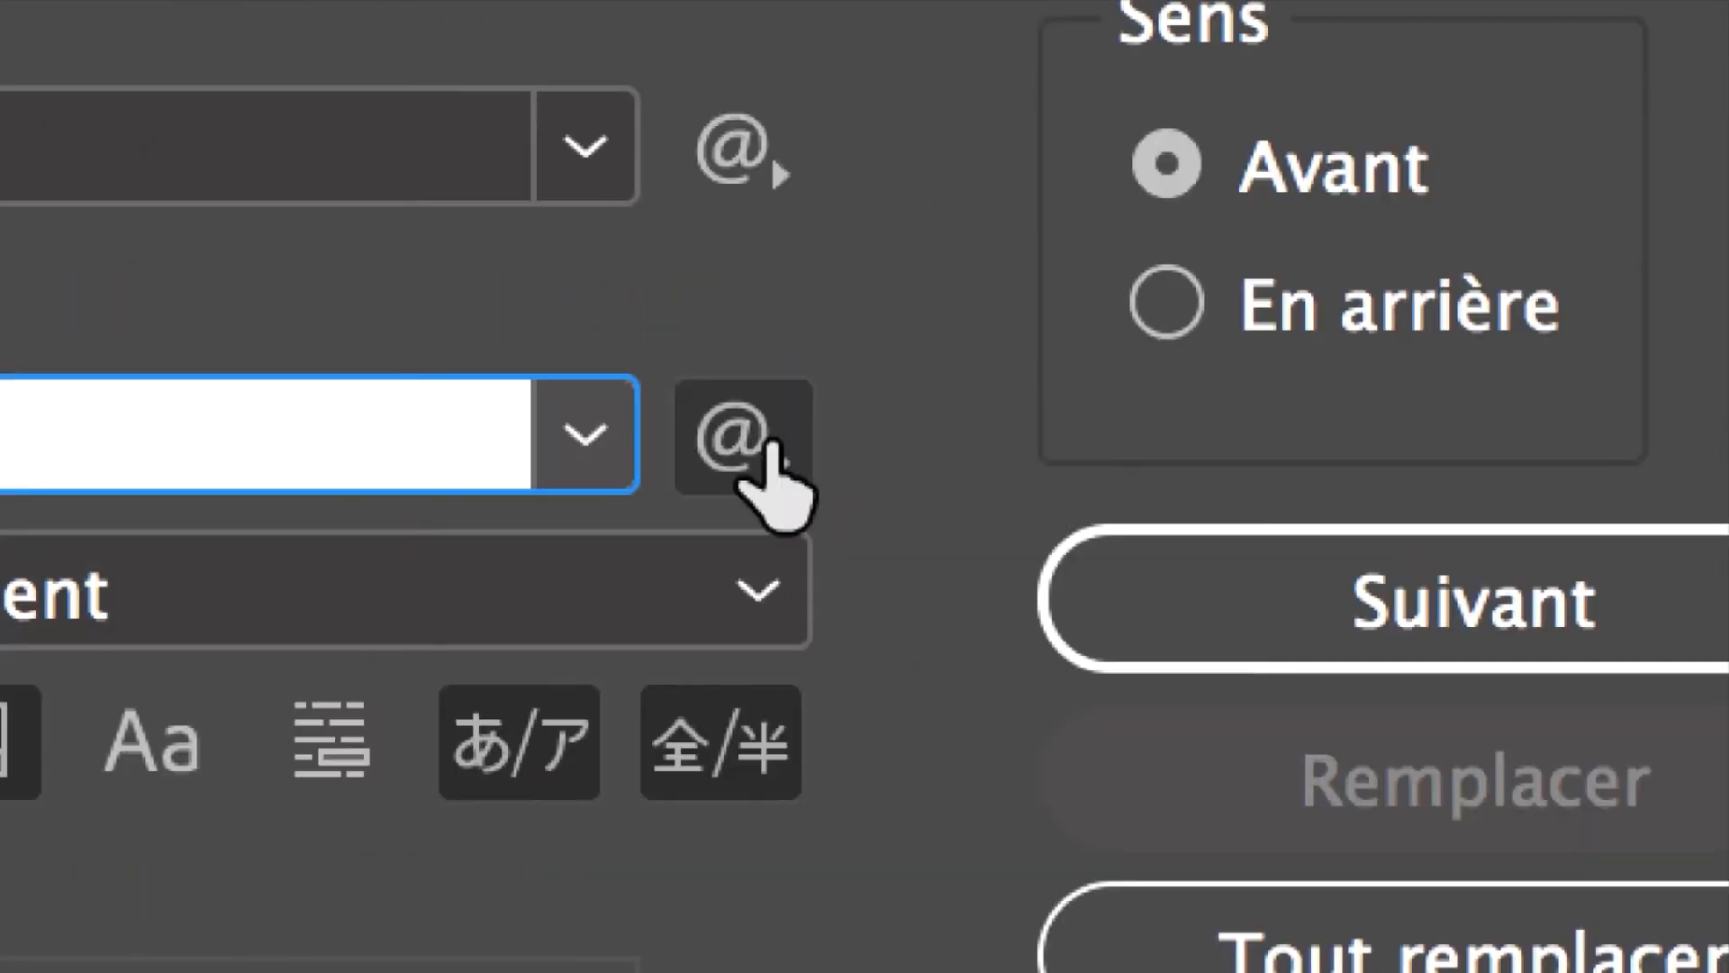
click(771, 443)
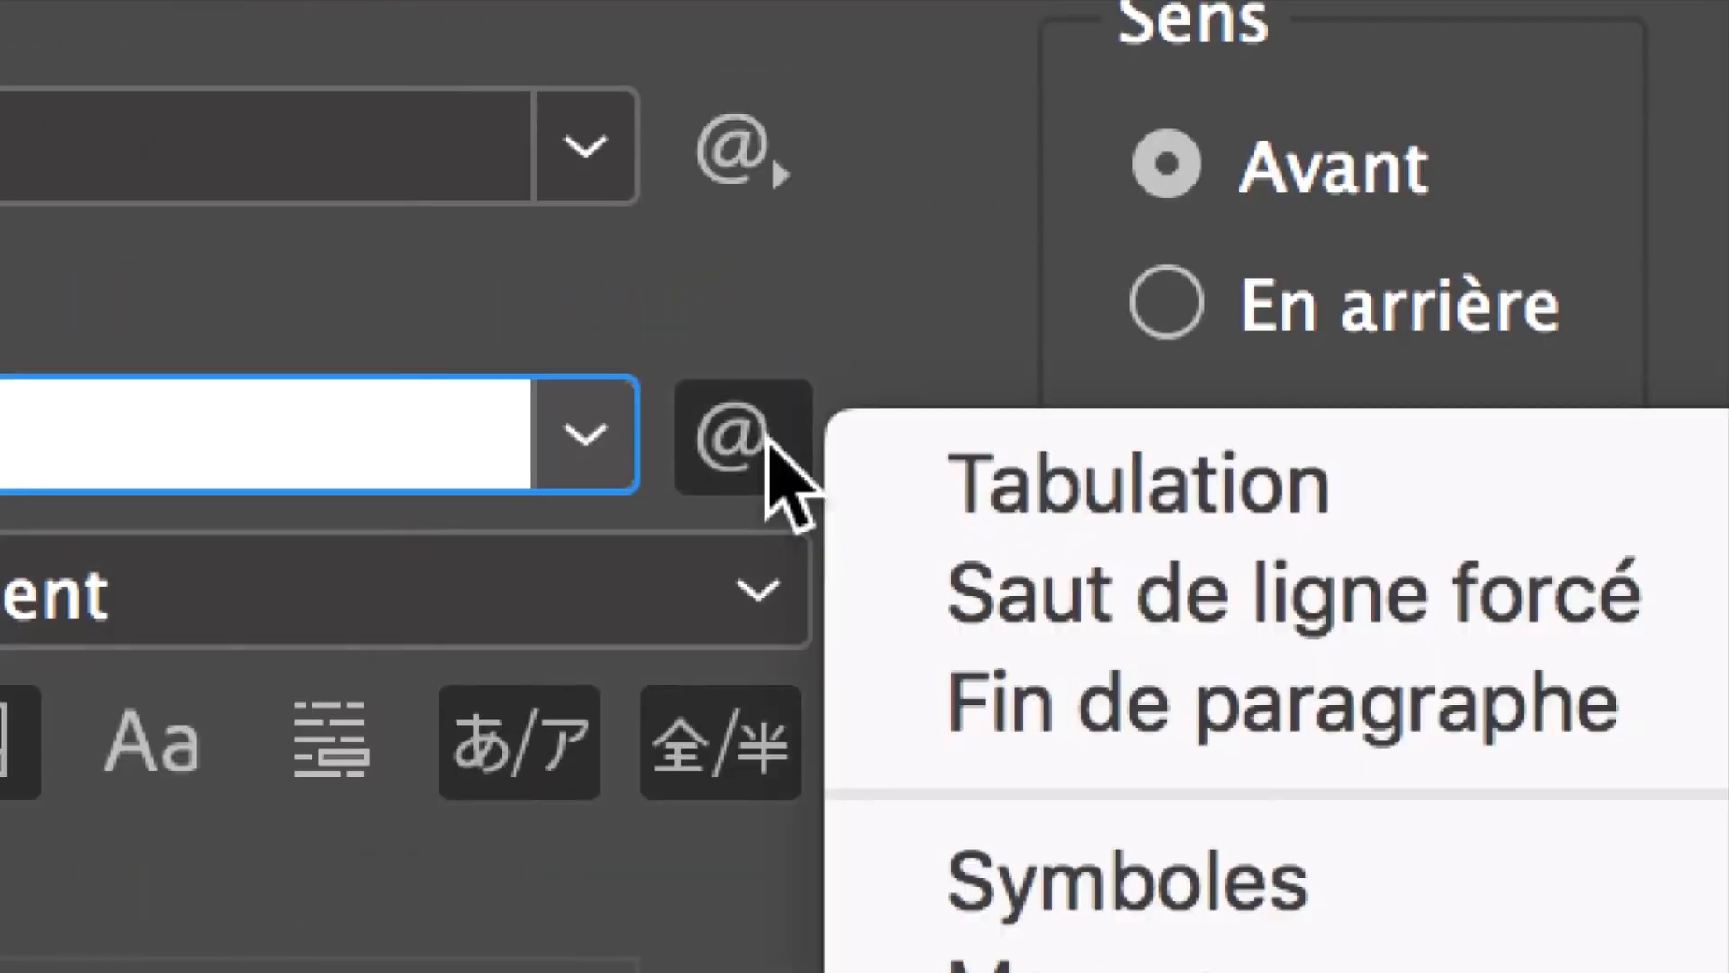
click(796, 491)
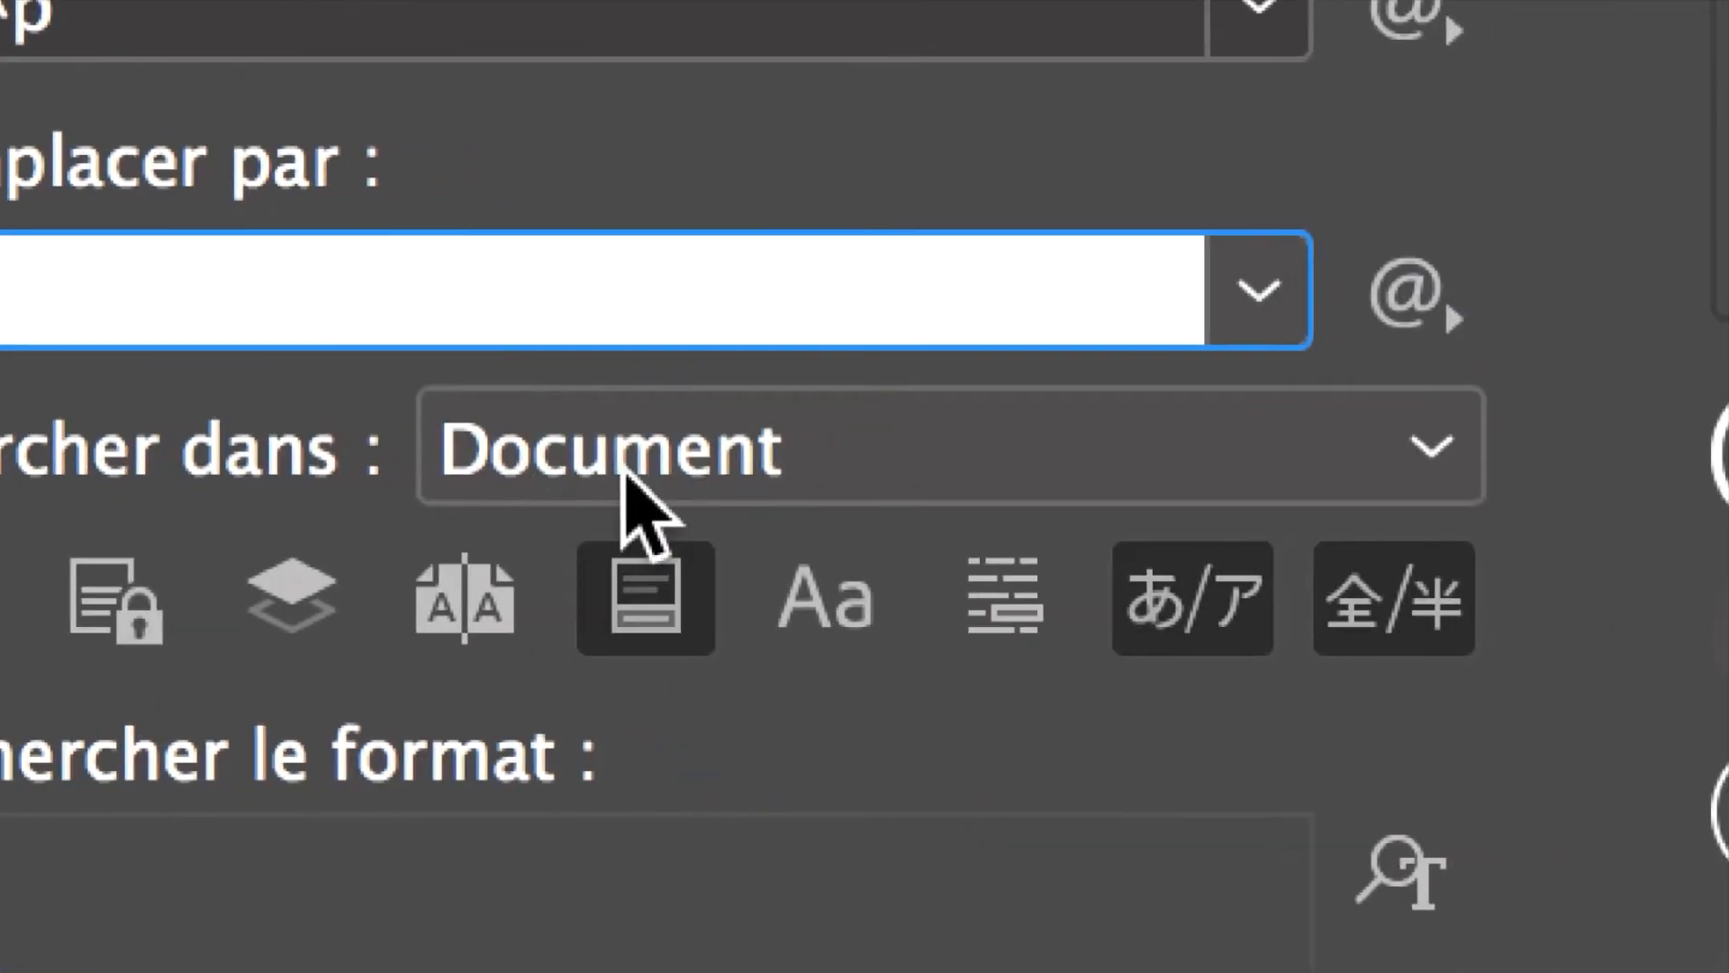
click(1188, 573)
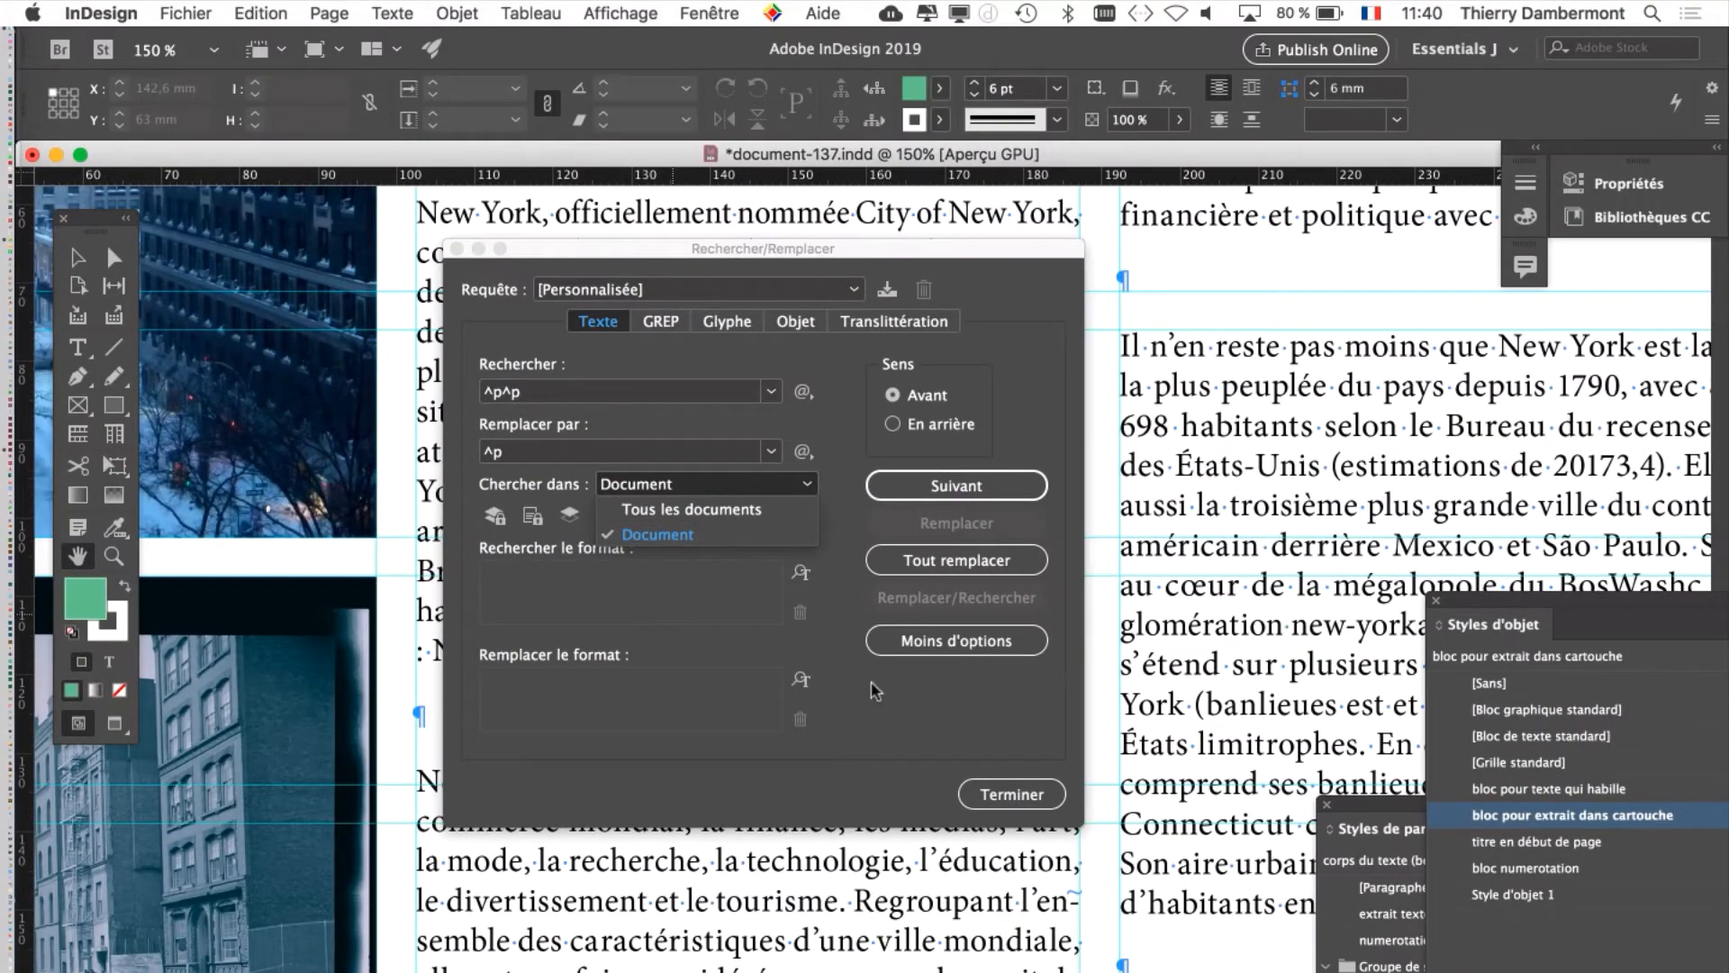
Replace all double paragraph ends in the document, repeating the pass to catch any leftovers
click(984, 570)
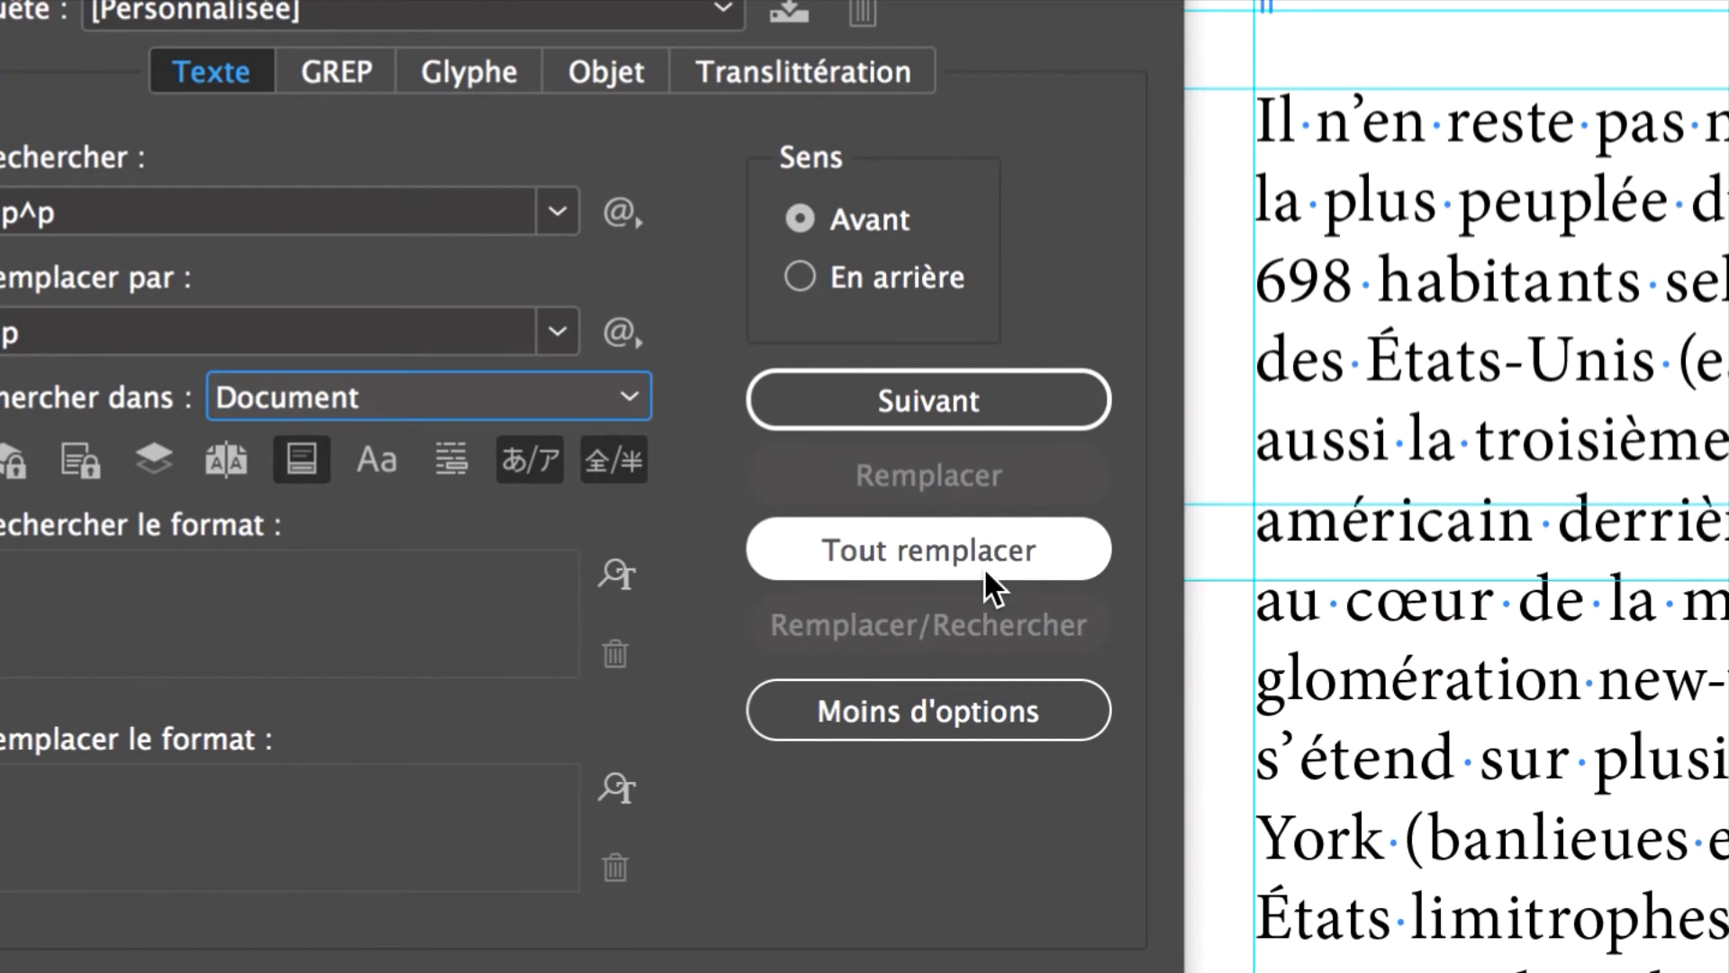
click(984, 565)
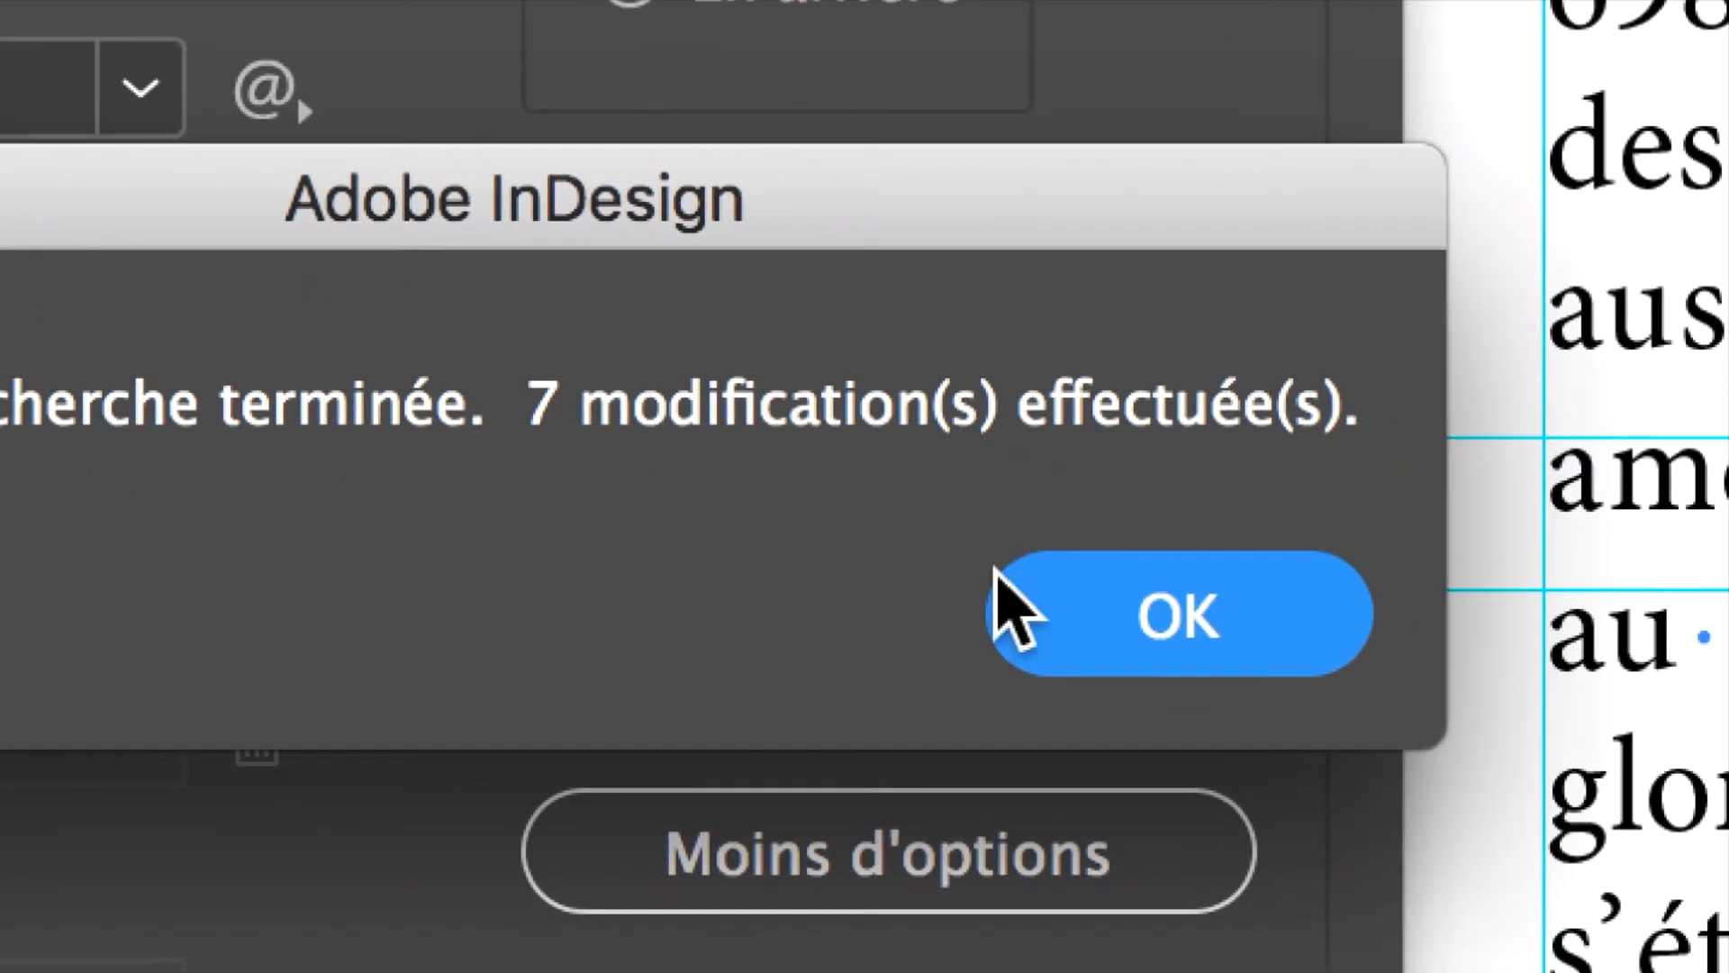
click(1000, 576)
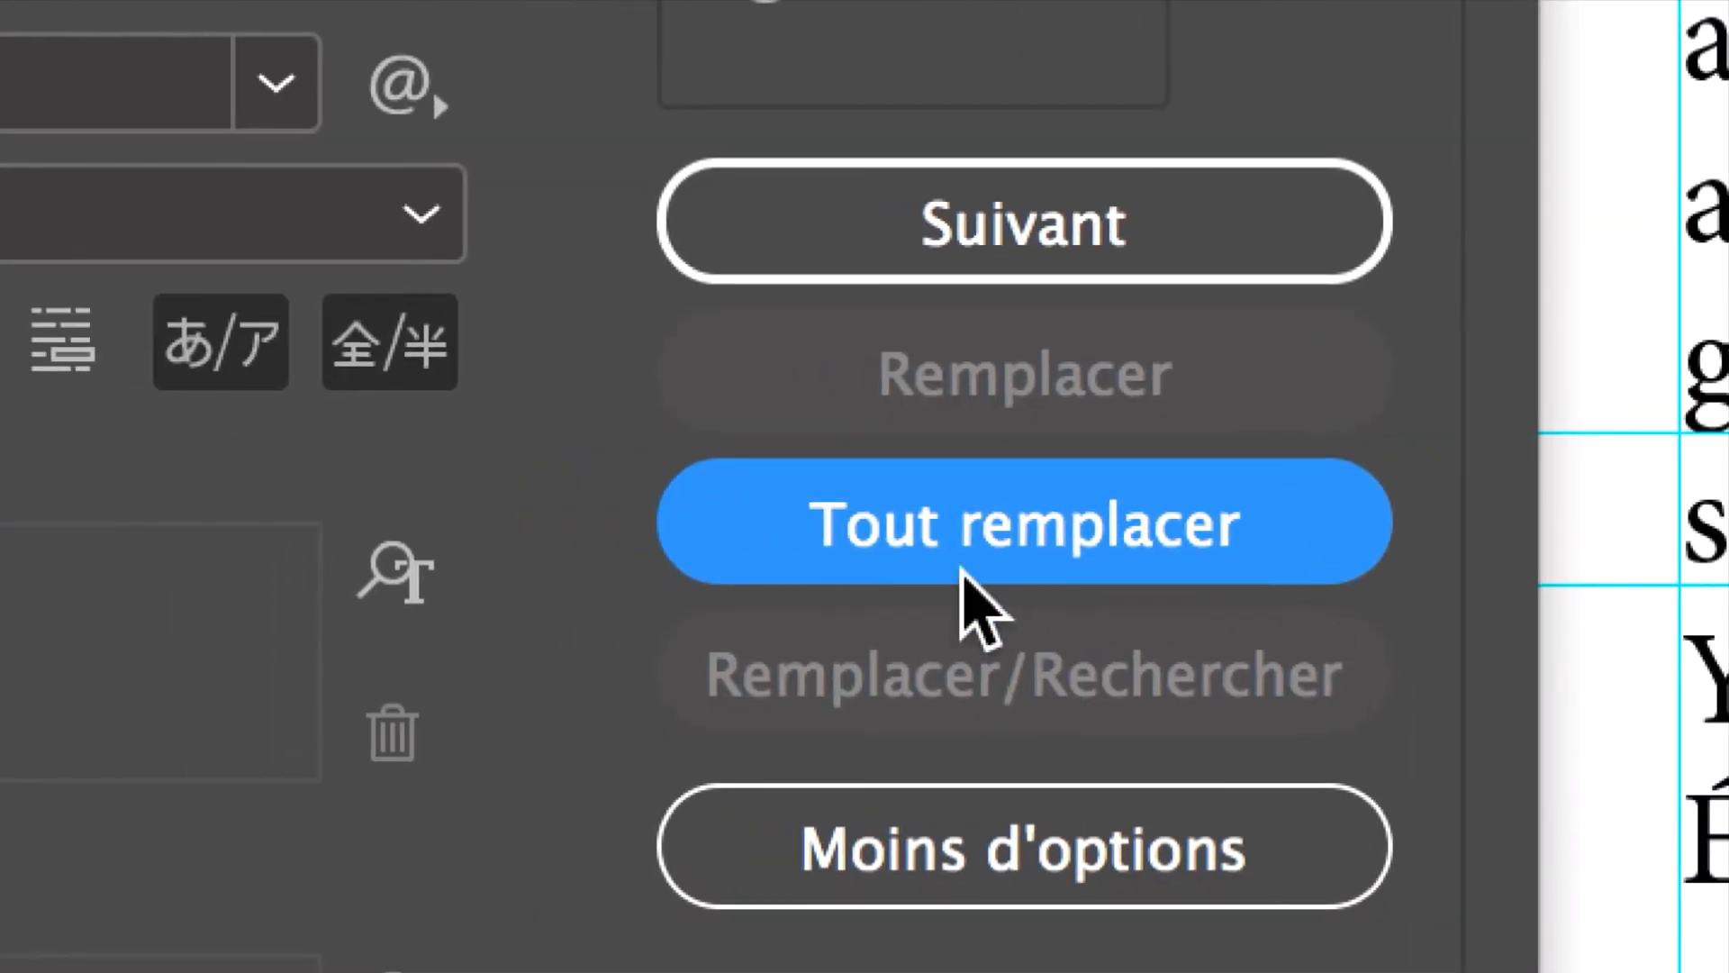
click(915, 552)
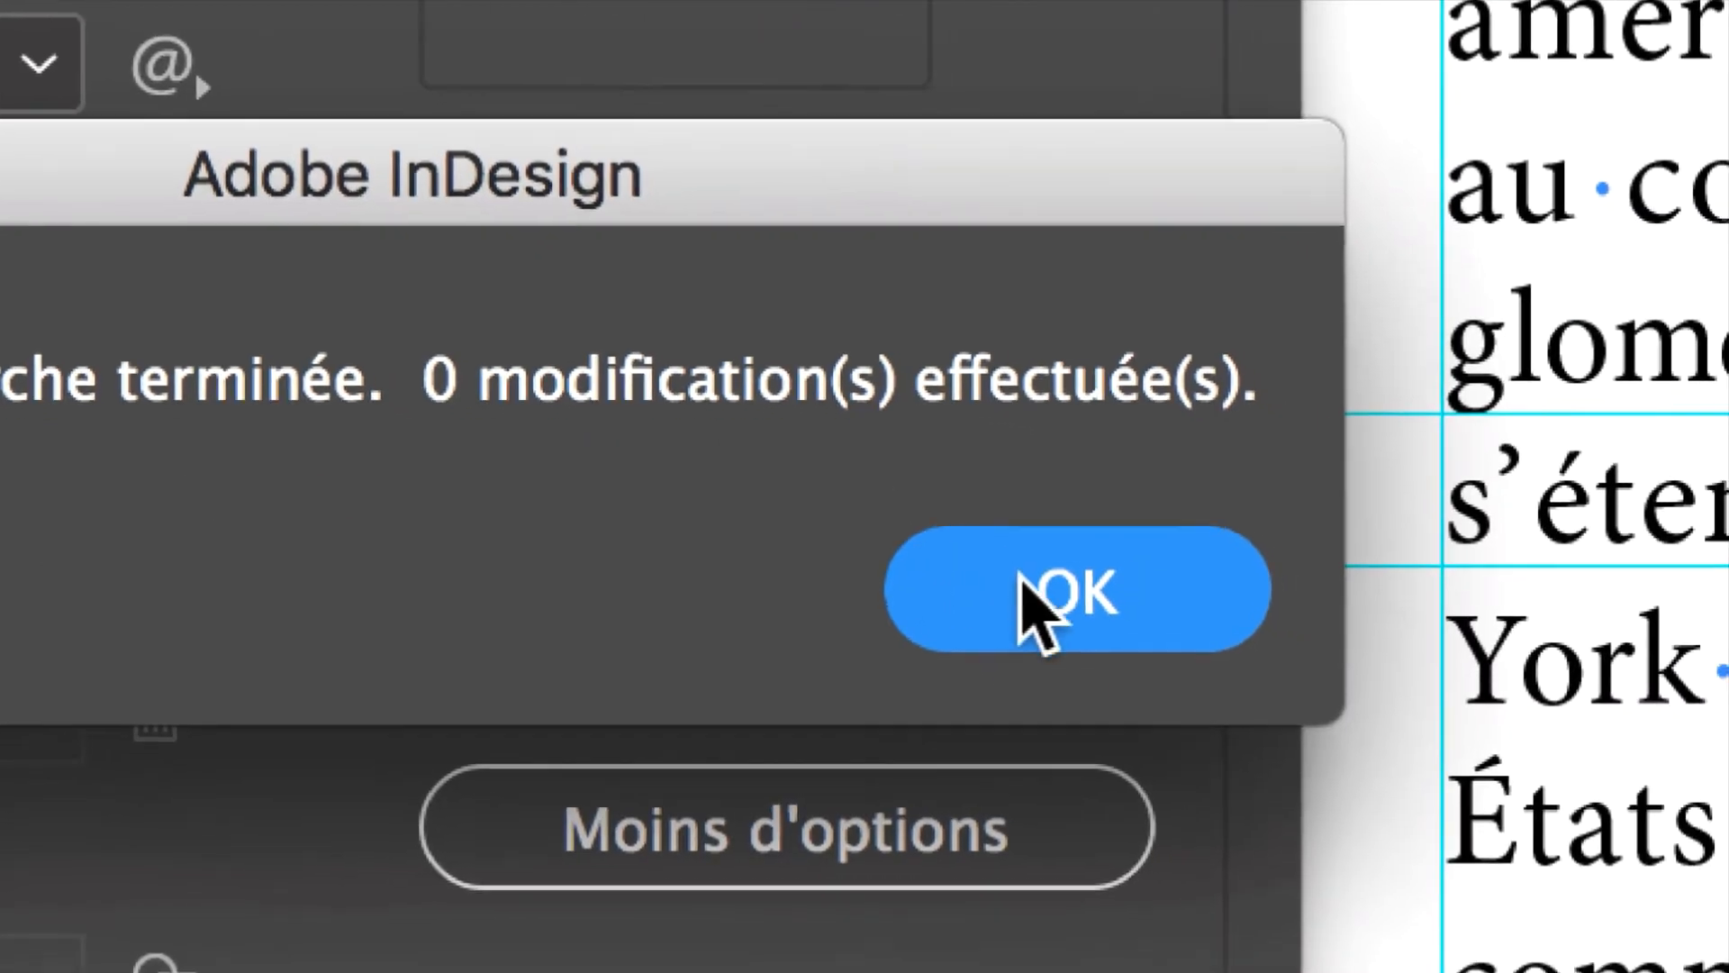
click(1468, 700)
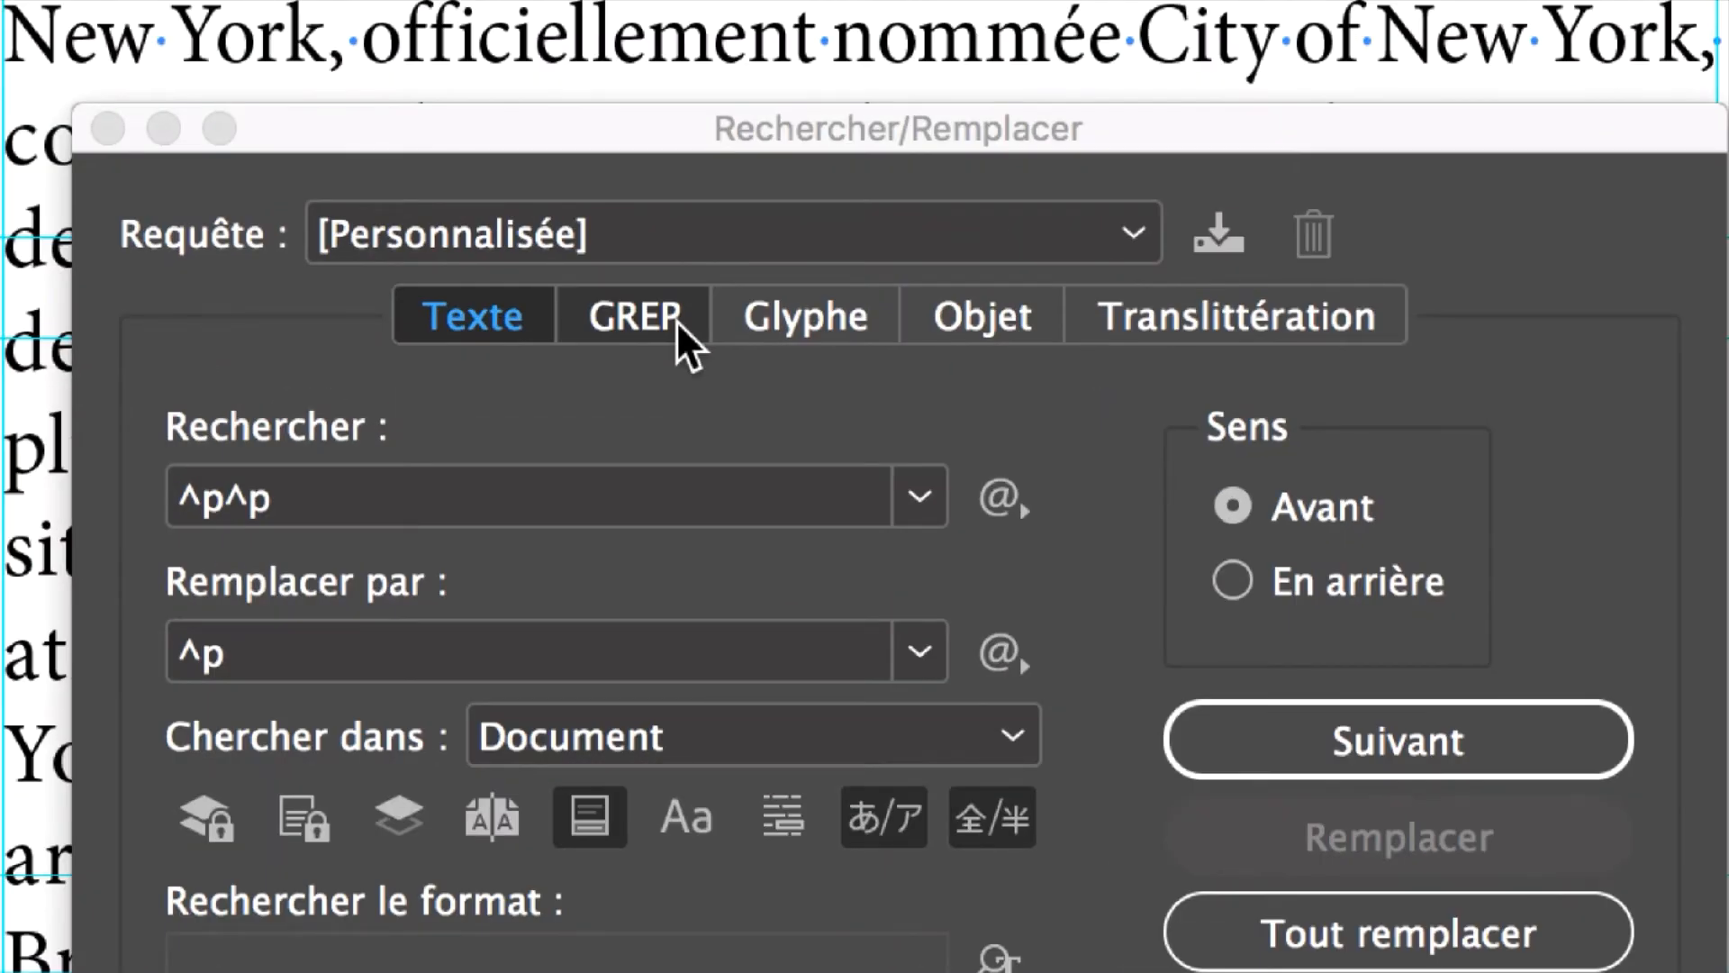
Switch Find/Replace to the GREP search and close the dialog
click(677, 326)
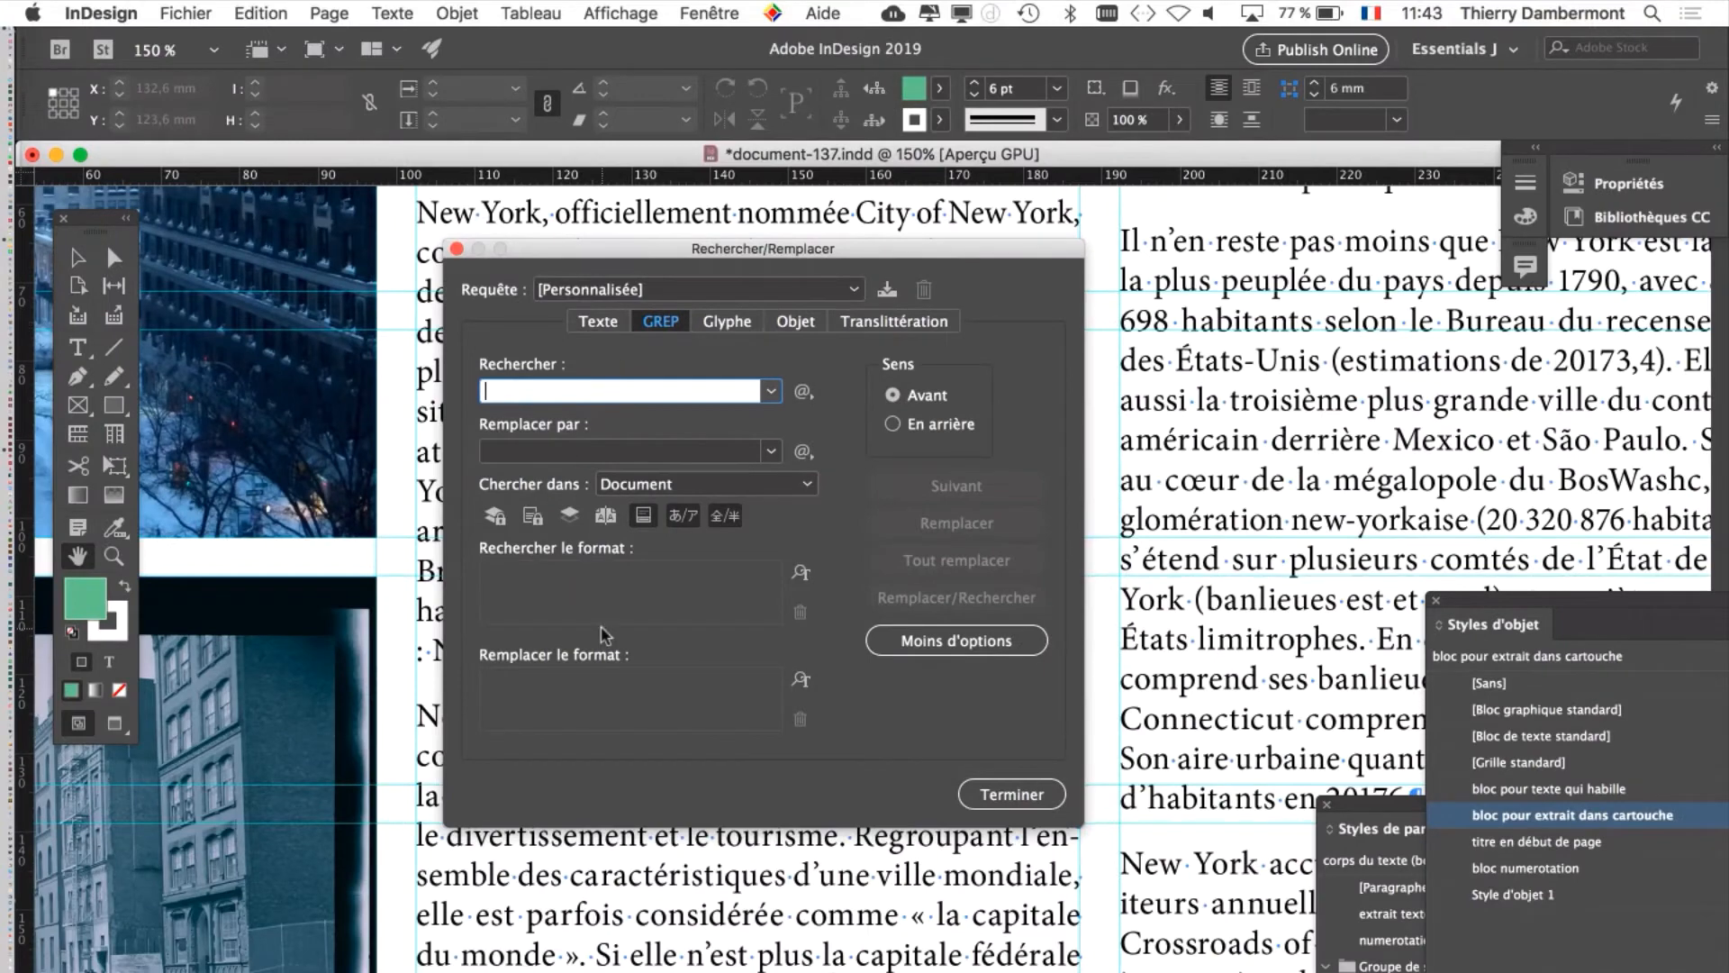
click(1007, 794)
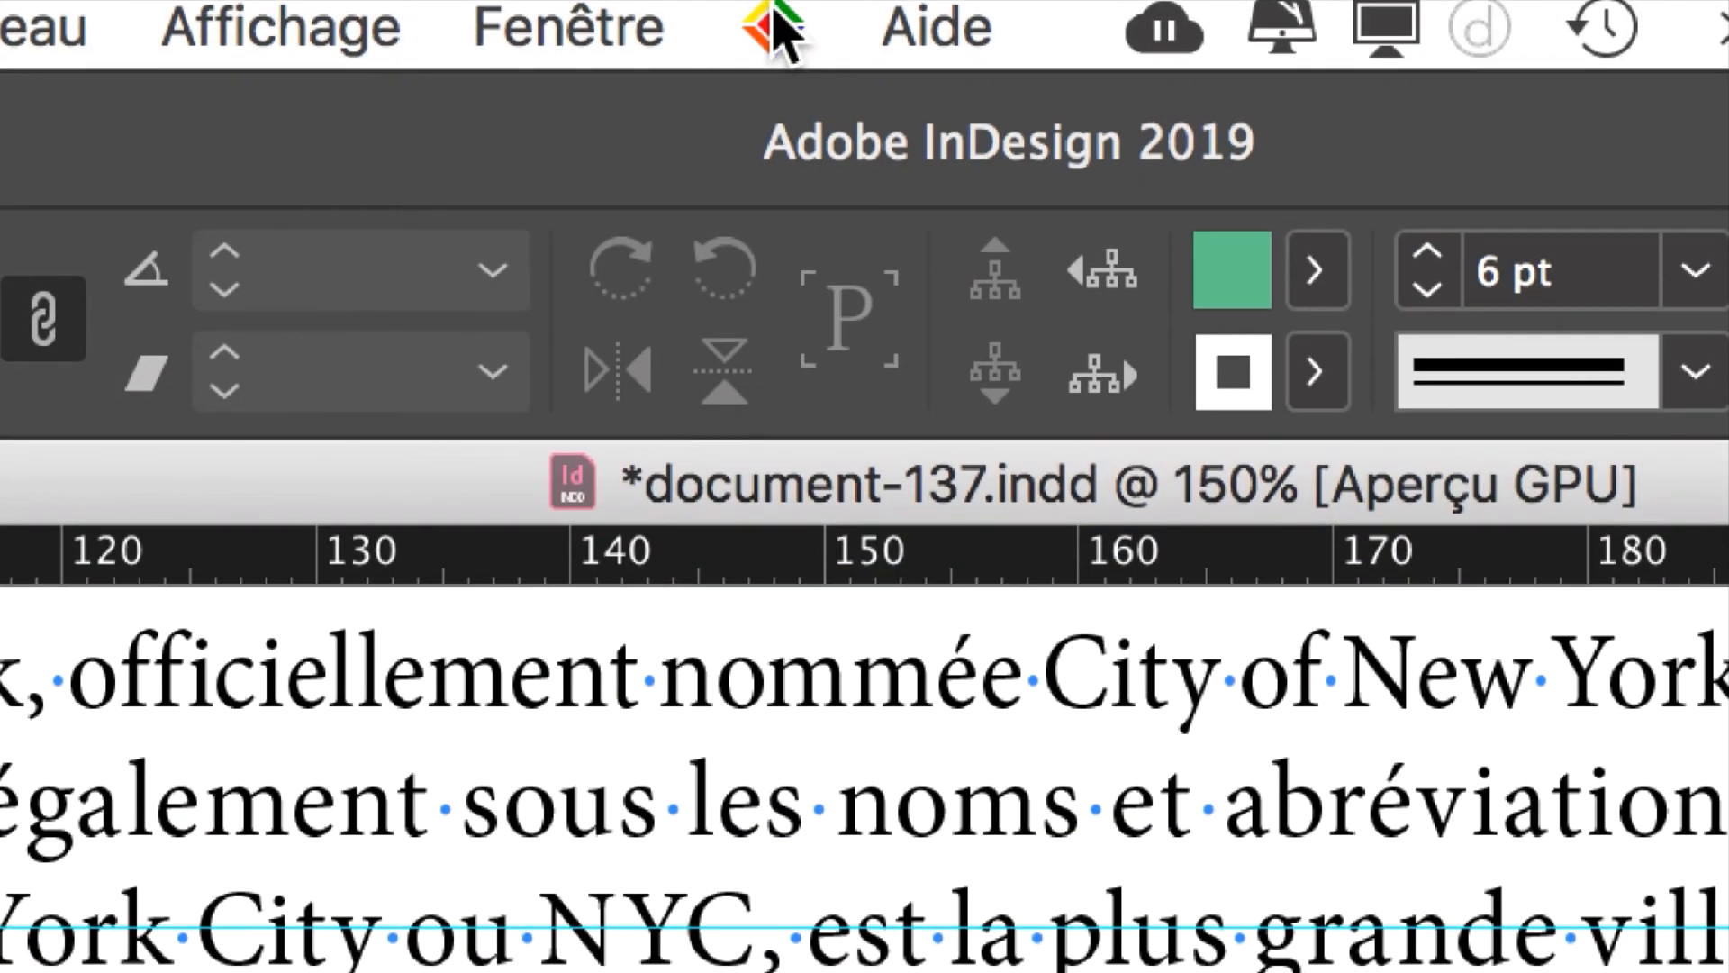
Examine the ProLexis analyses on offer, including French spelling and grammar, English spelling, typography, contexts, frequencies and commercial brands
click(776, 27)
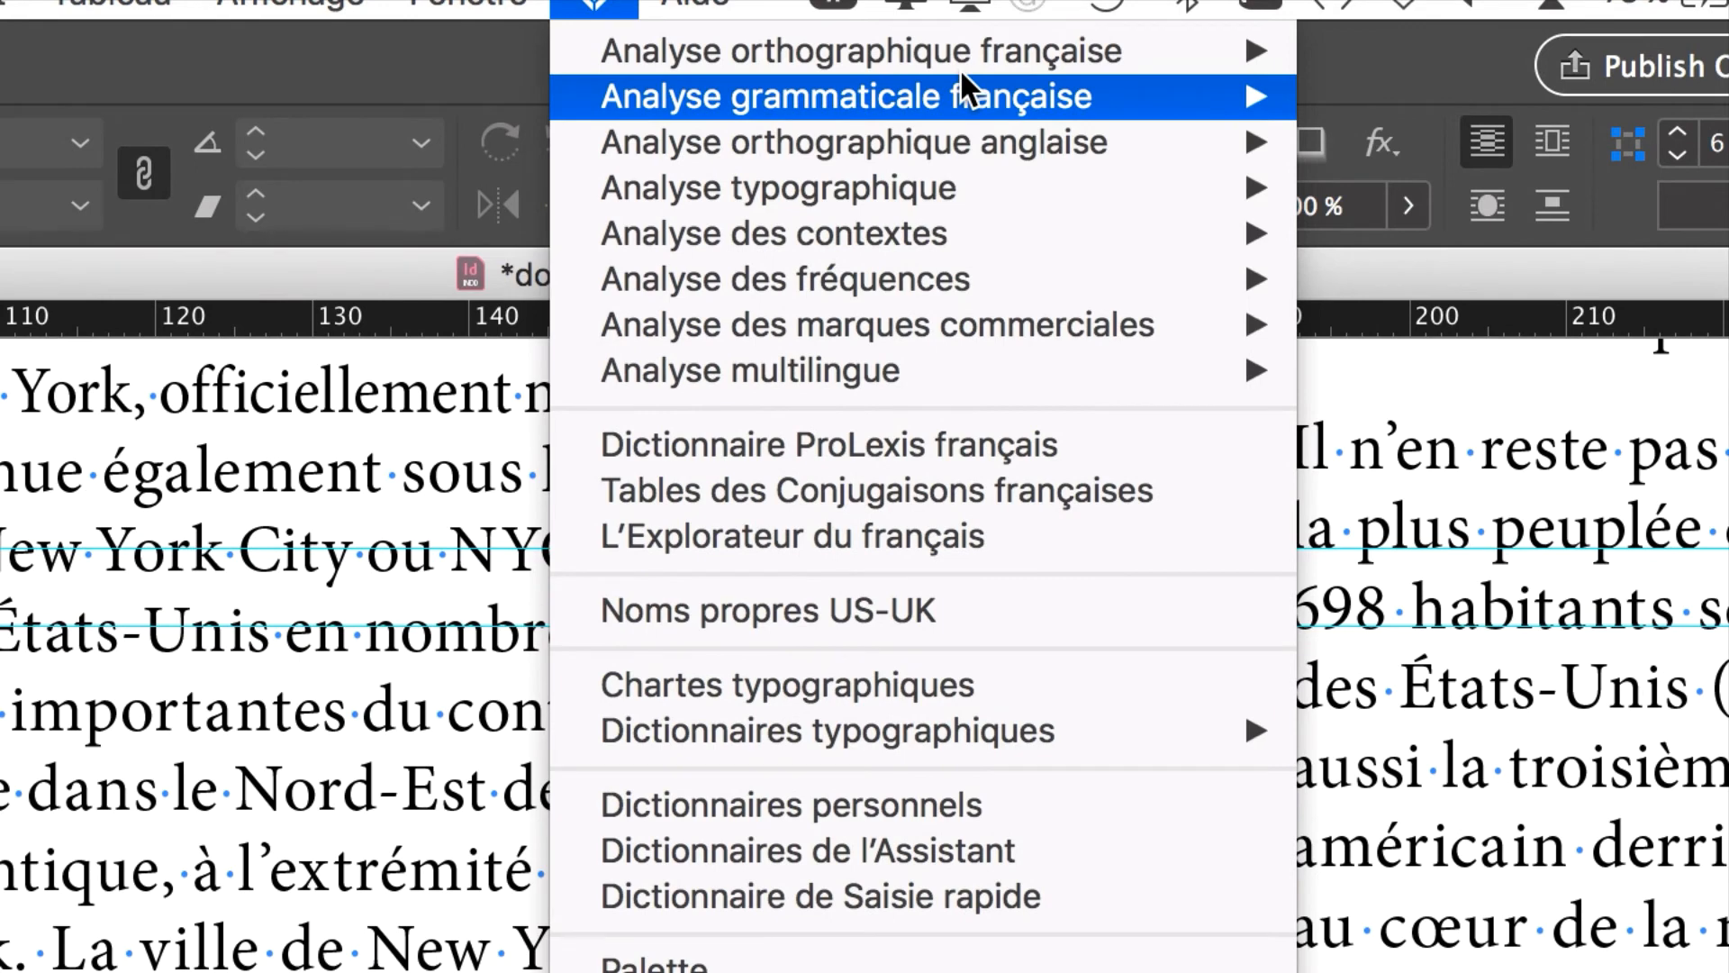
mouse_move(979, 60)
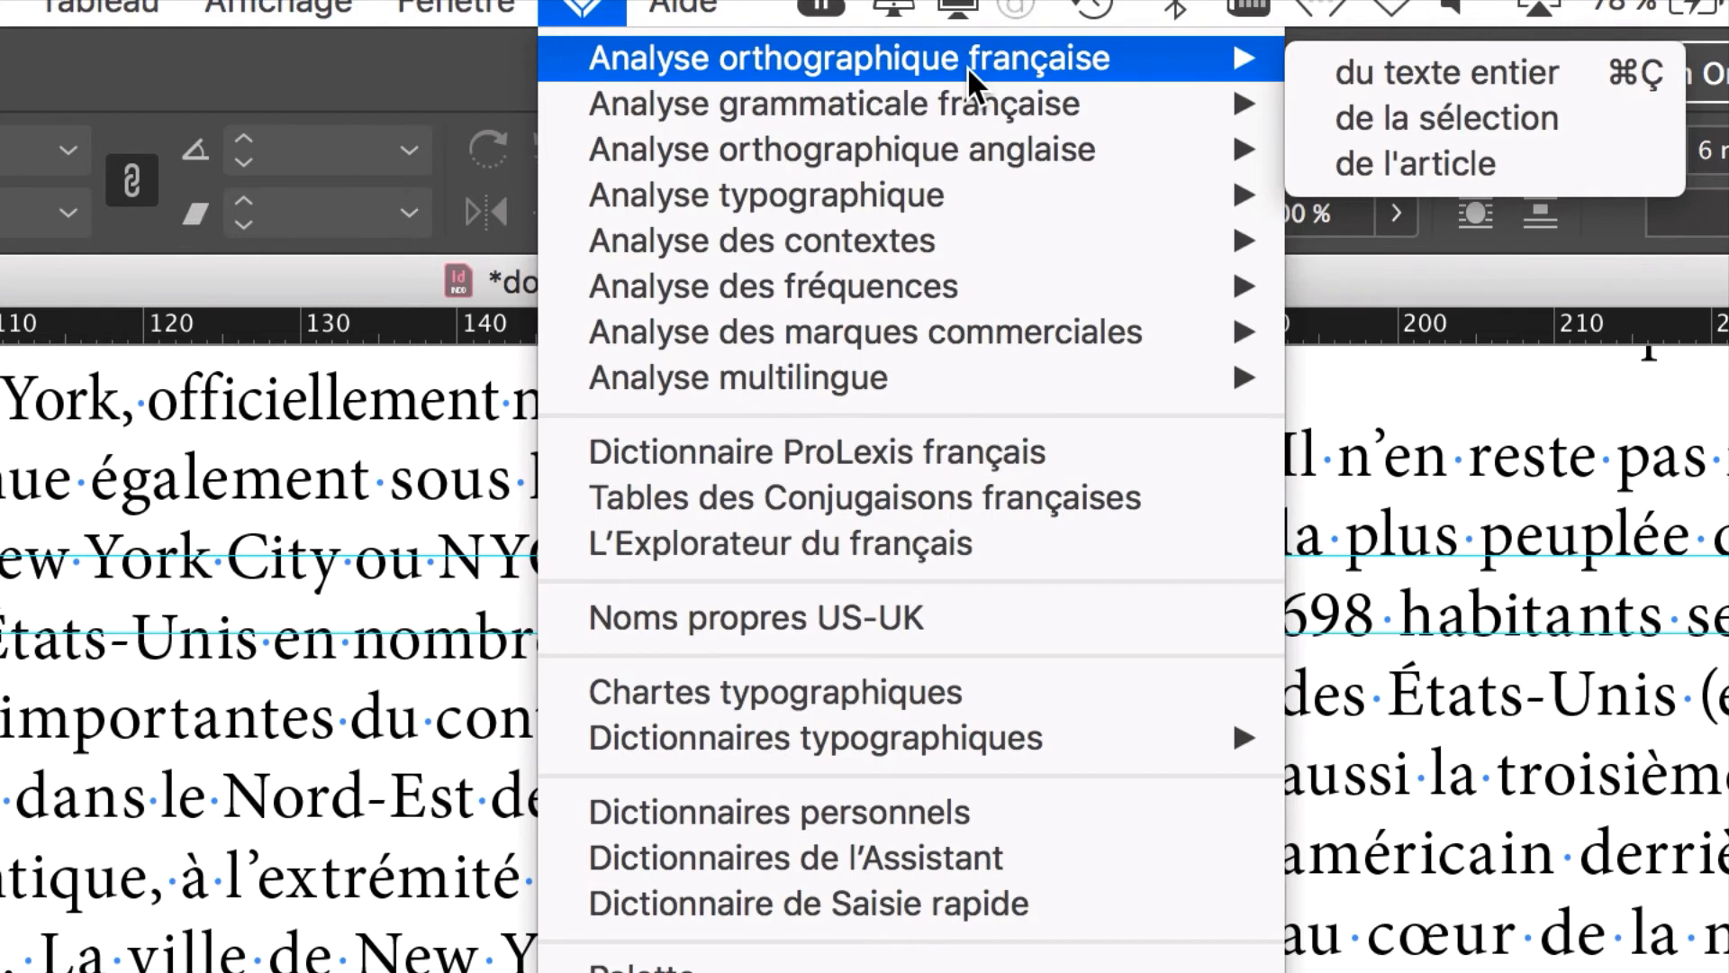
mouse_move(982, 109)
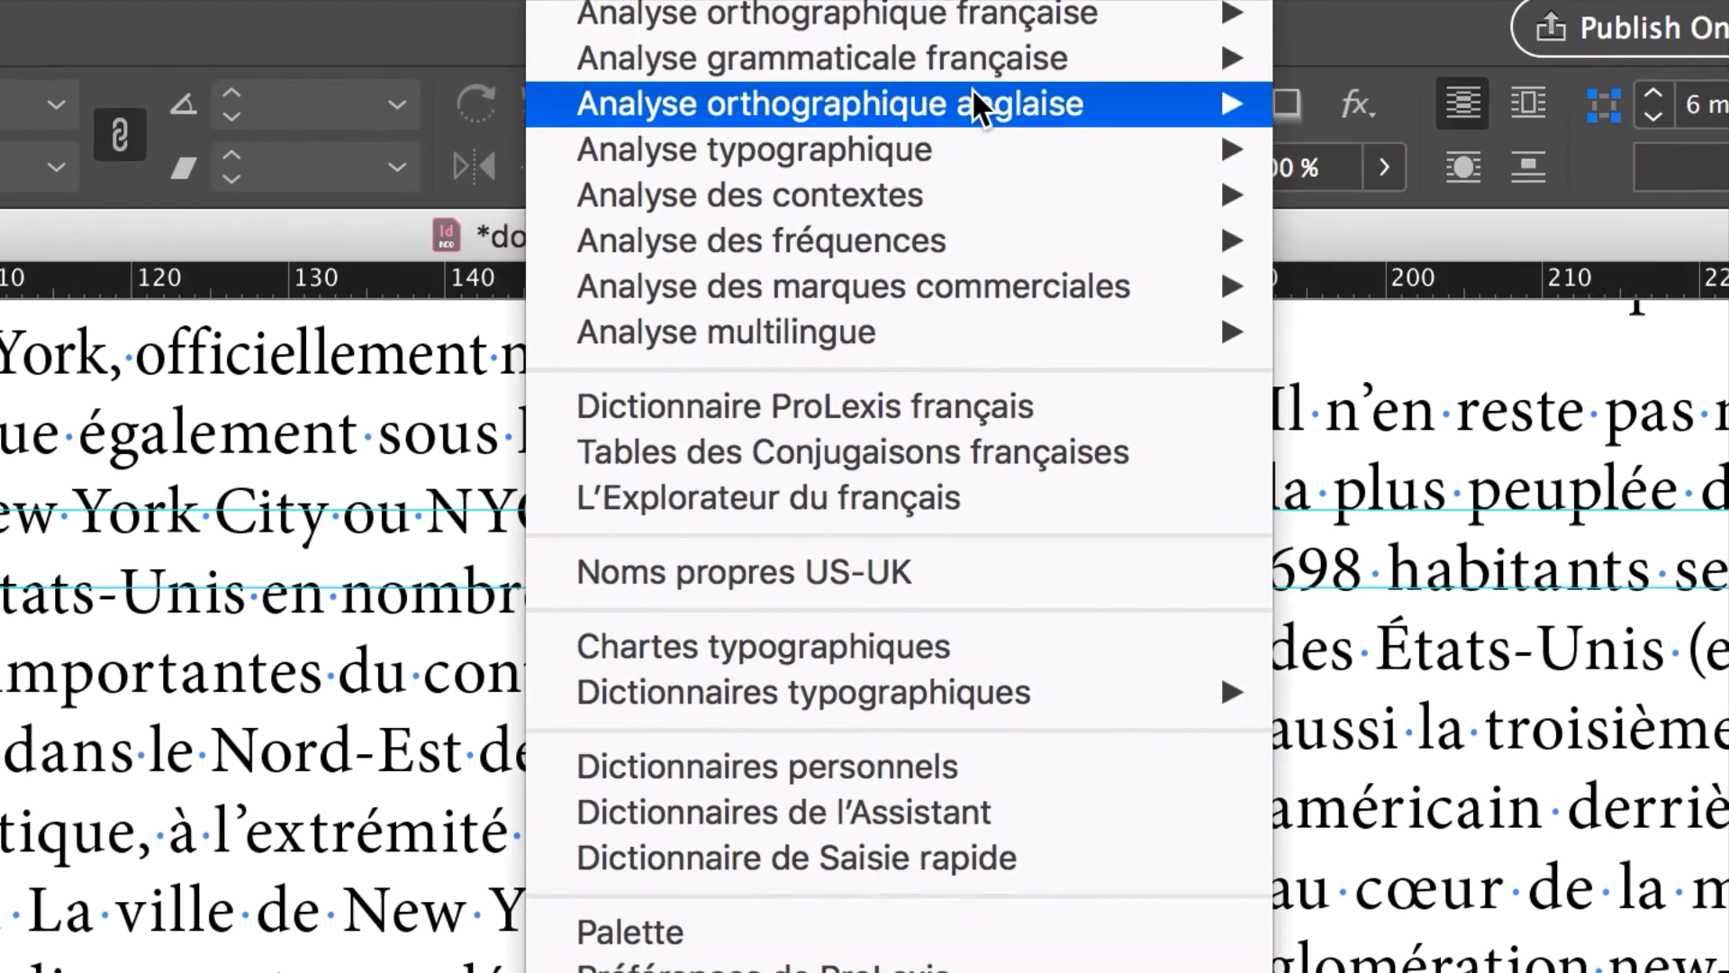
mouse_move(1038, 139)
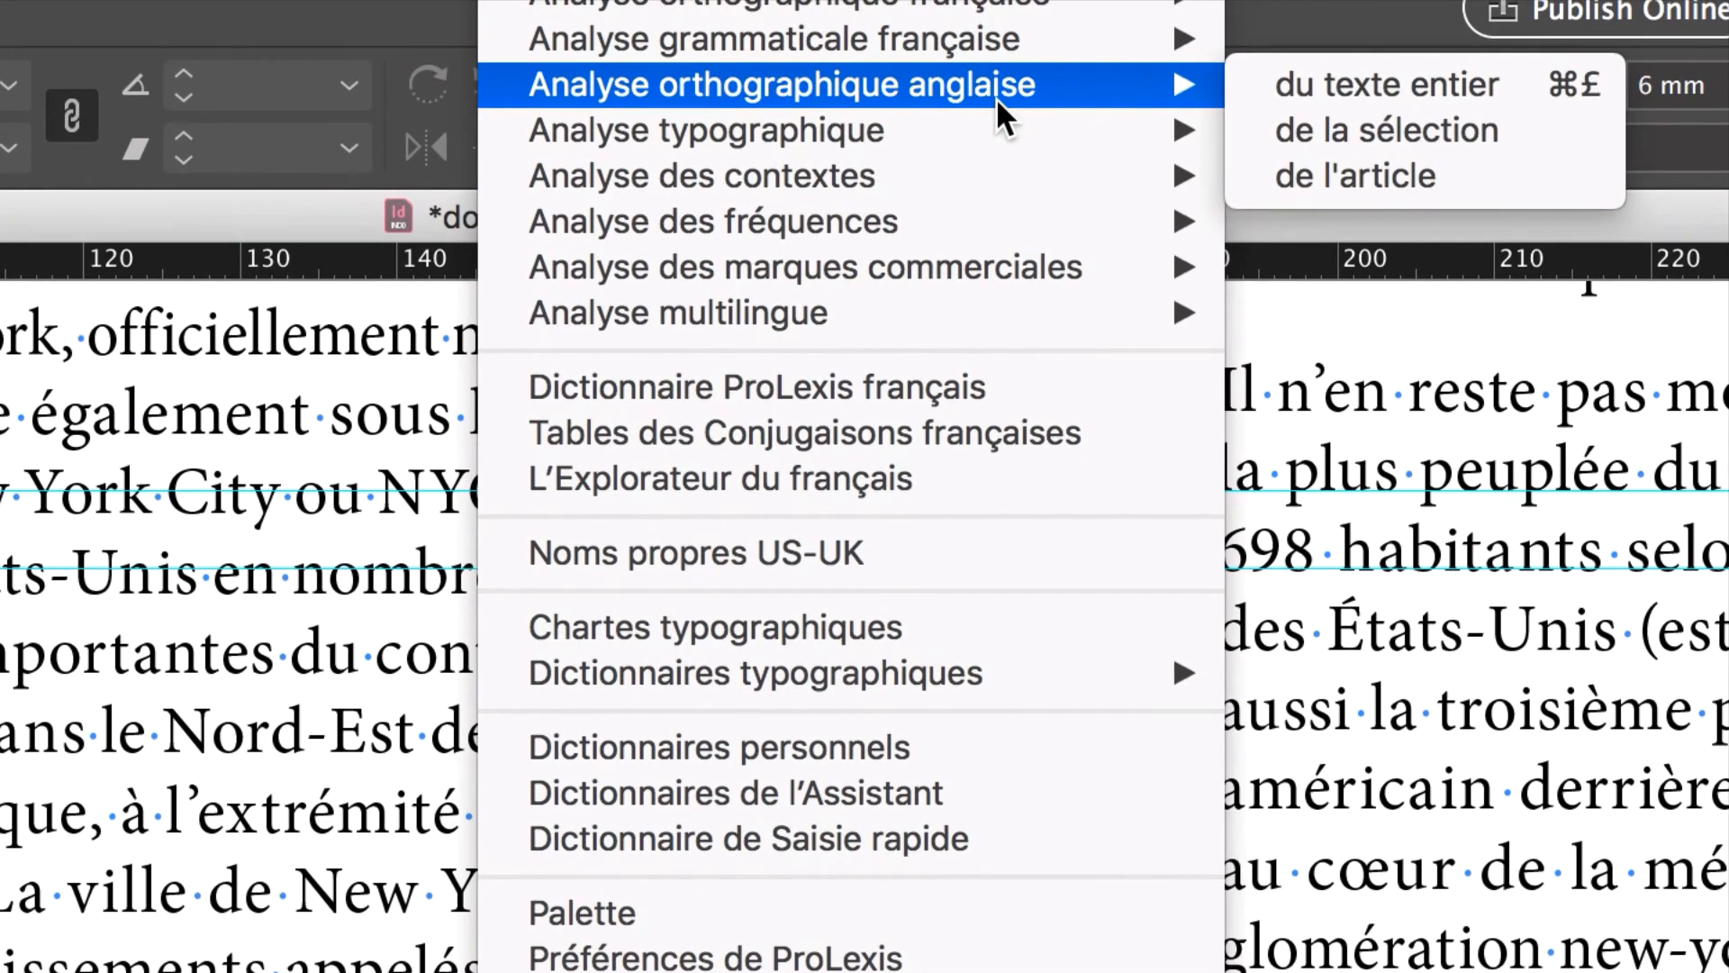
mouse_move(964, 179)
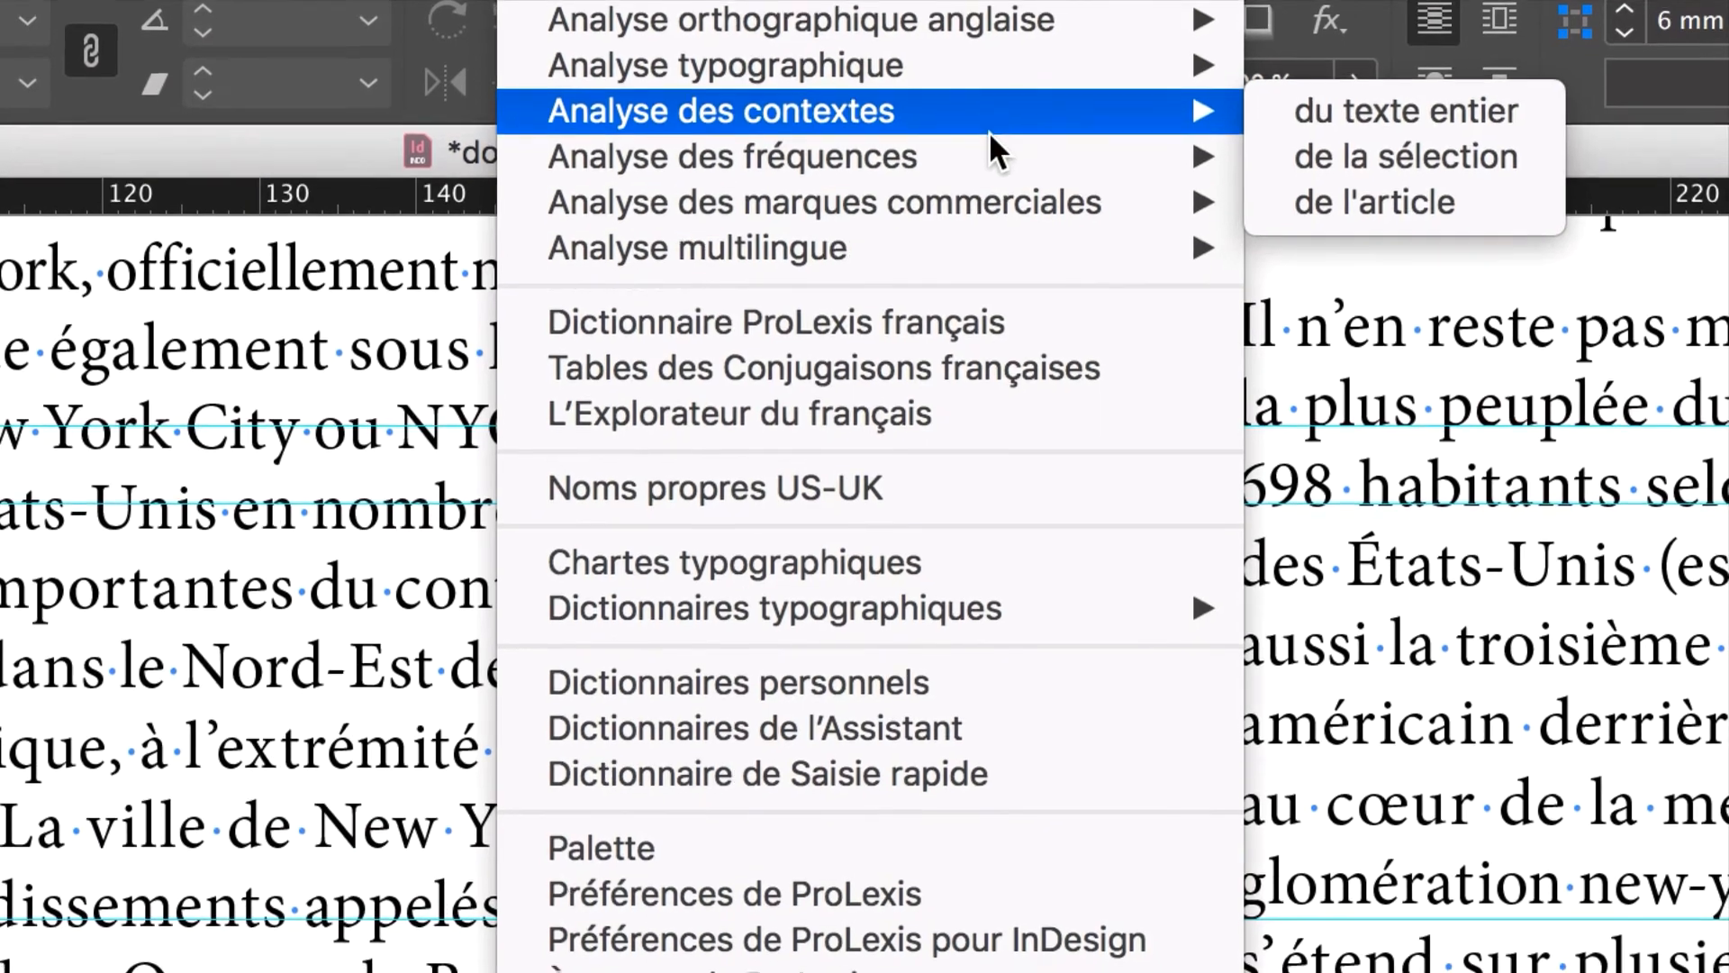
mouse_move(996, 158)
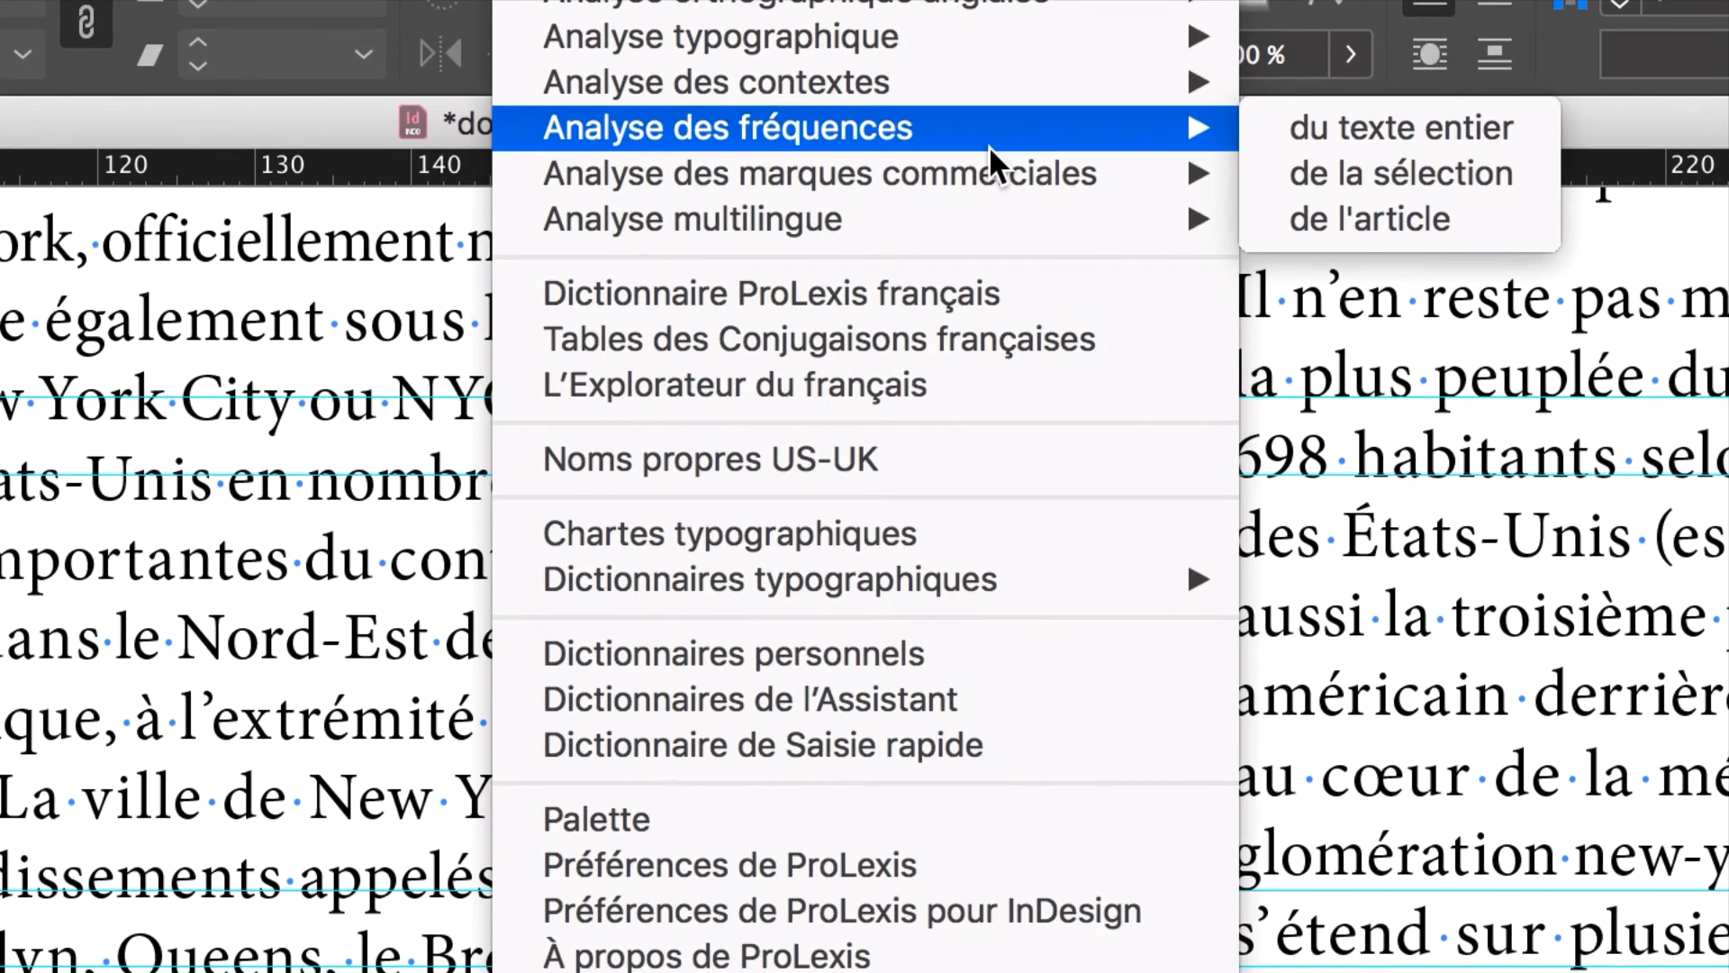
mouse_move(989, 174)
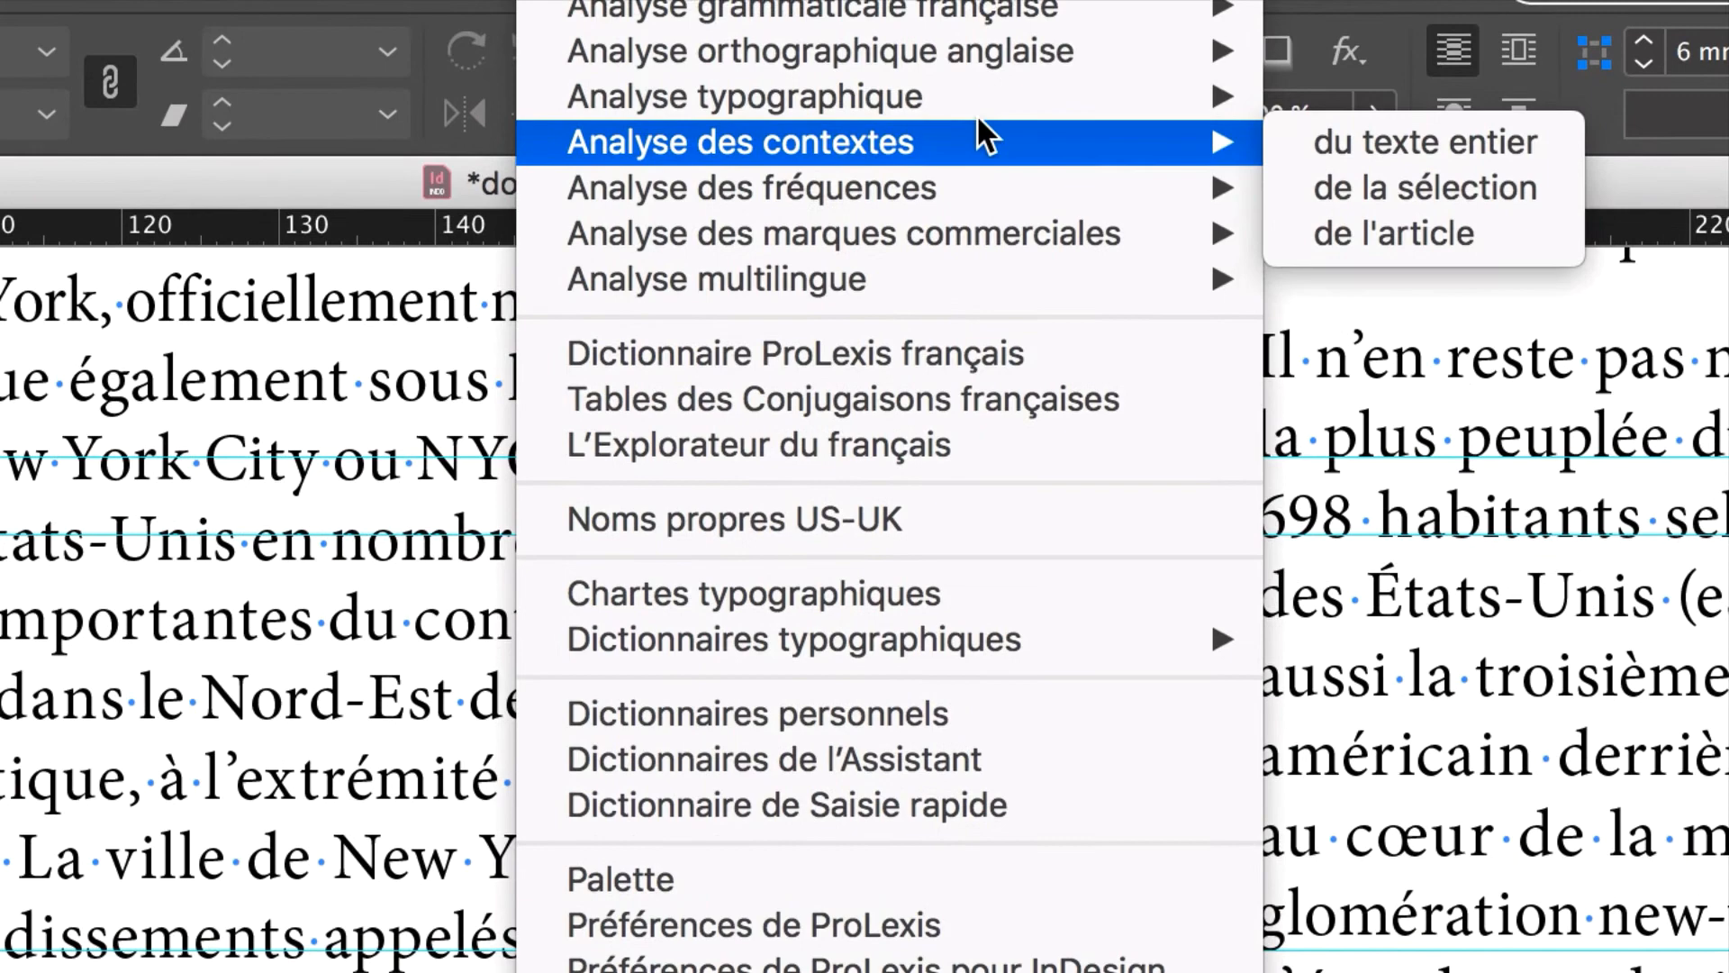
mouse_move(978, 96)
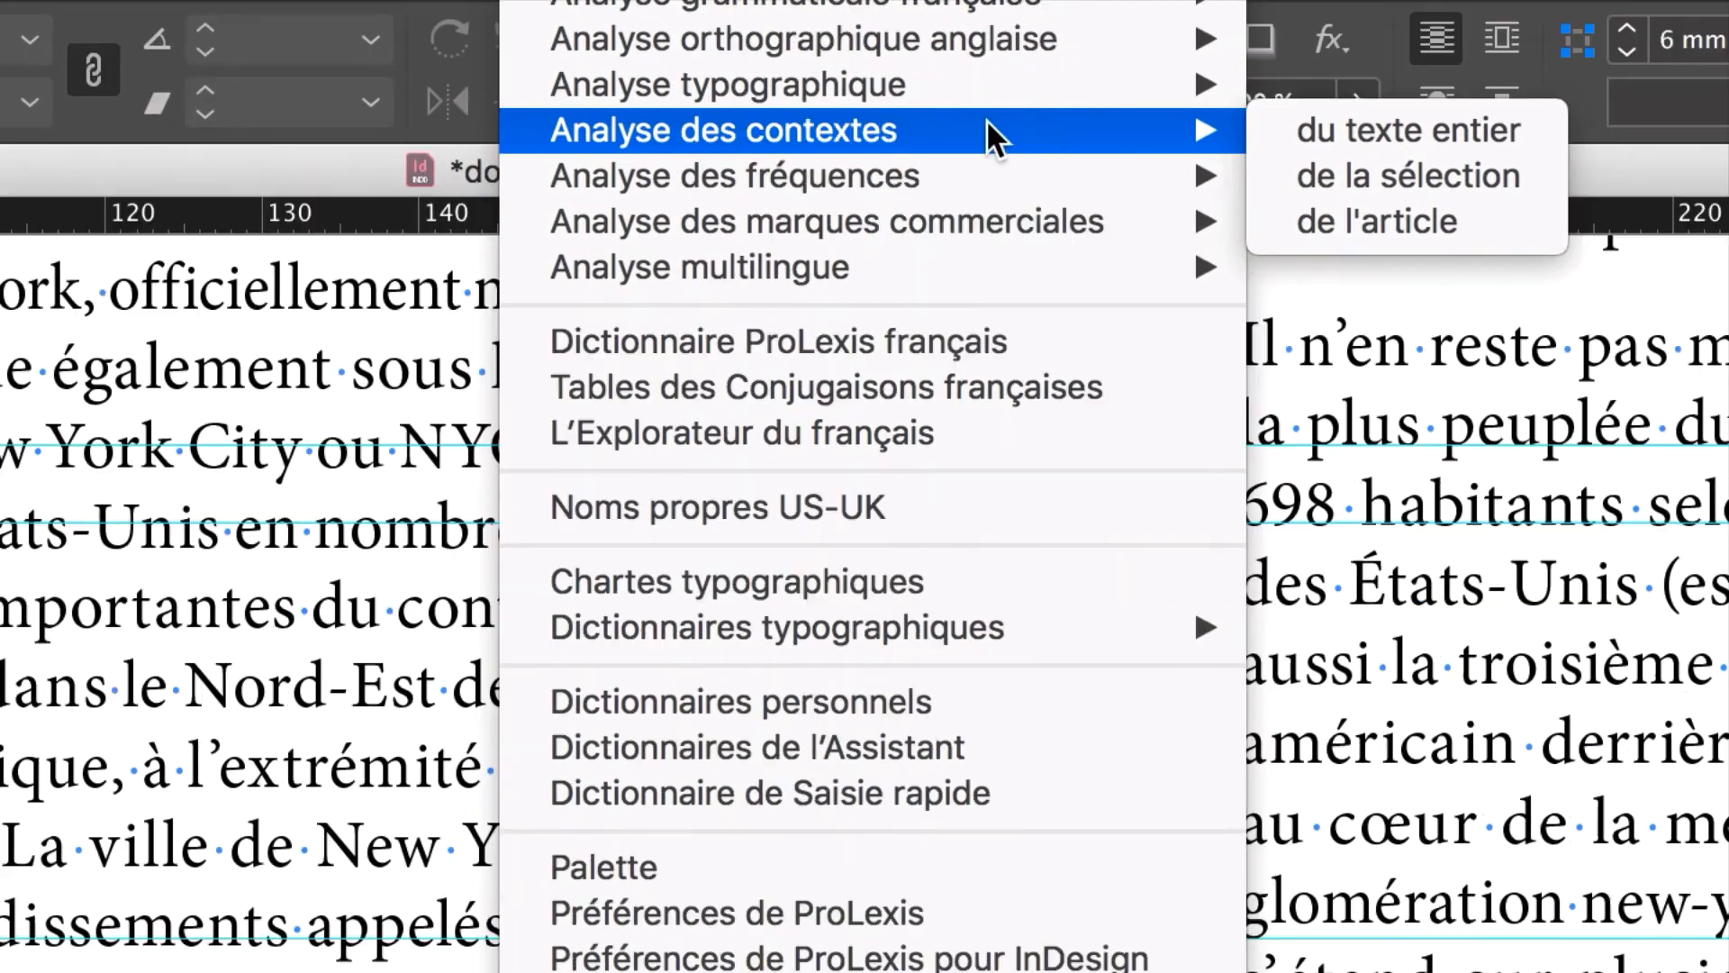
mouse_move(1000, 222)
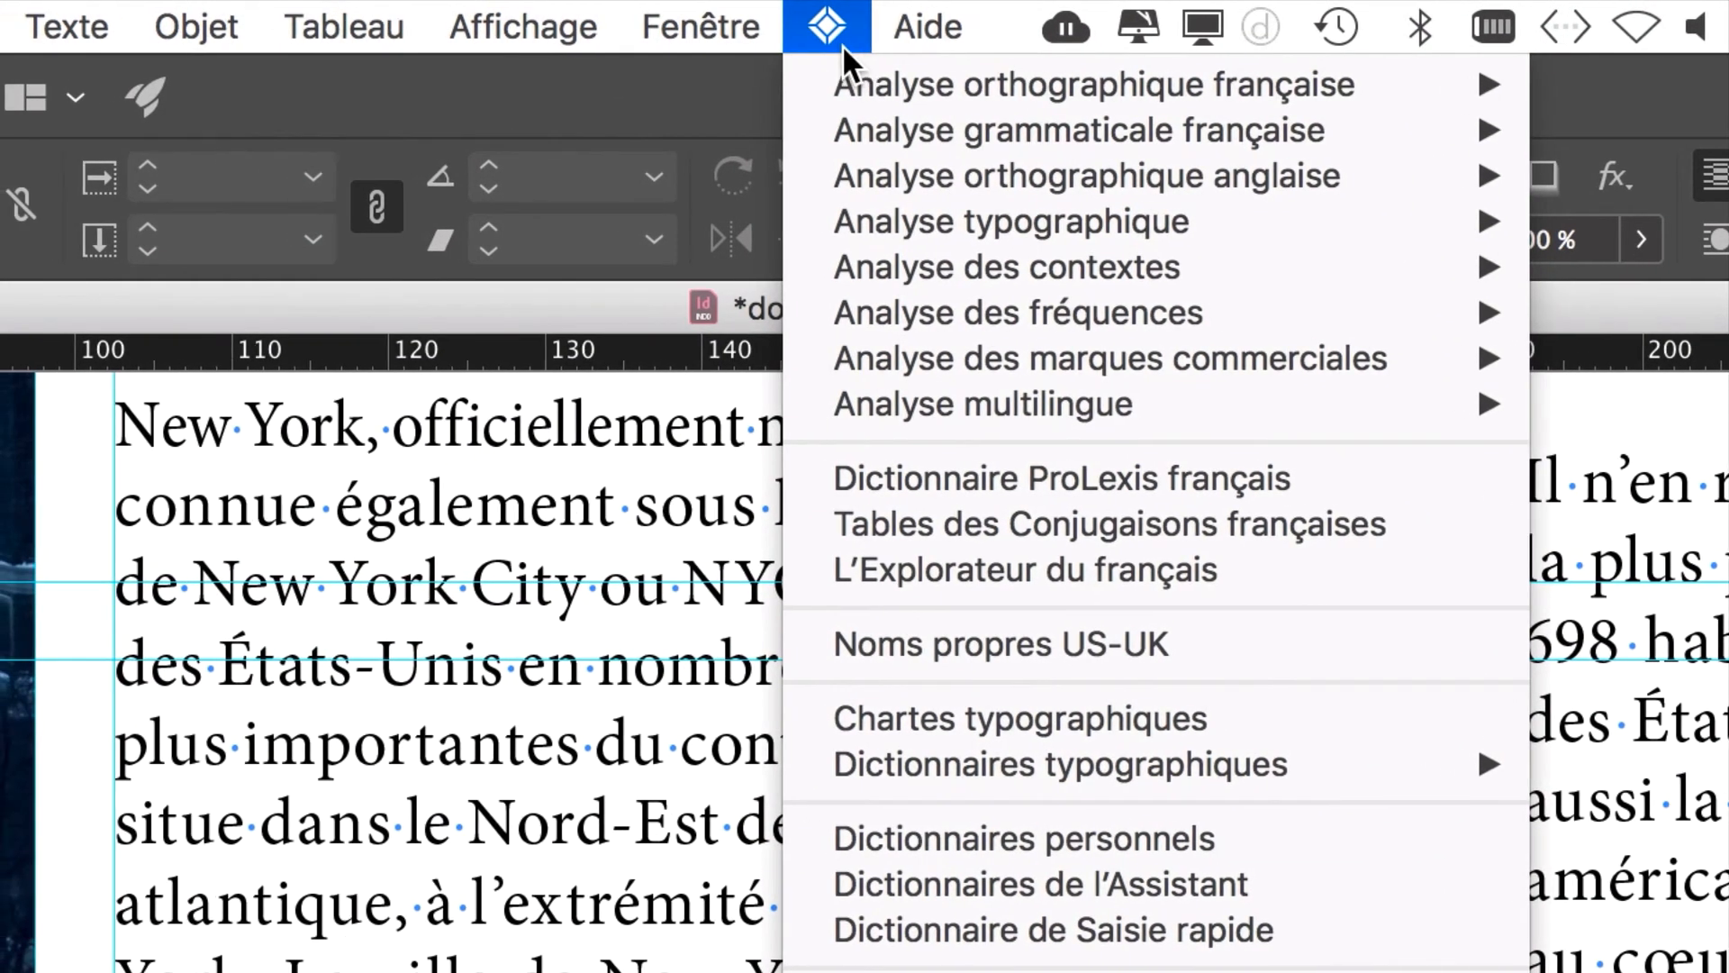
click(820, 34)
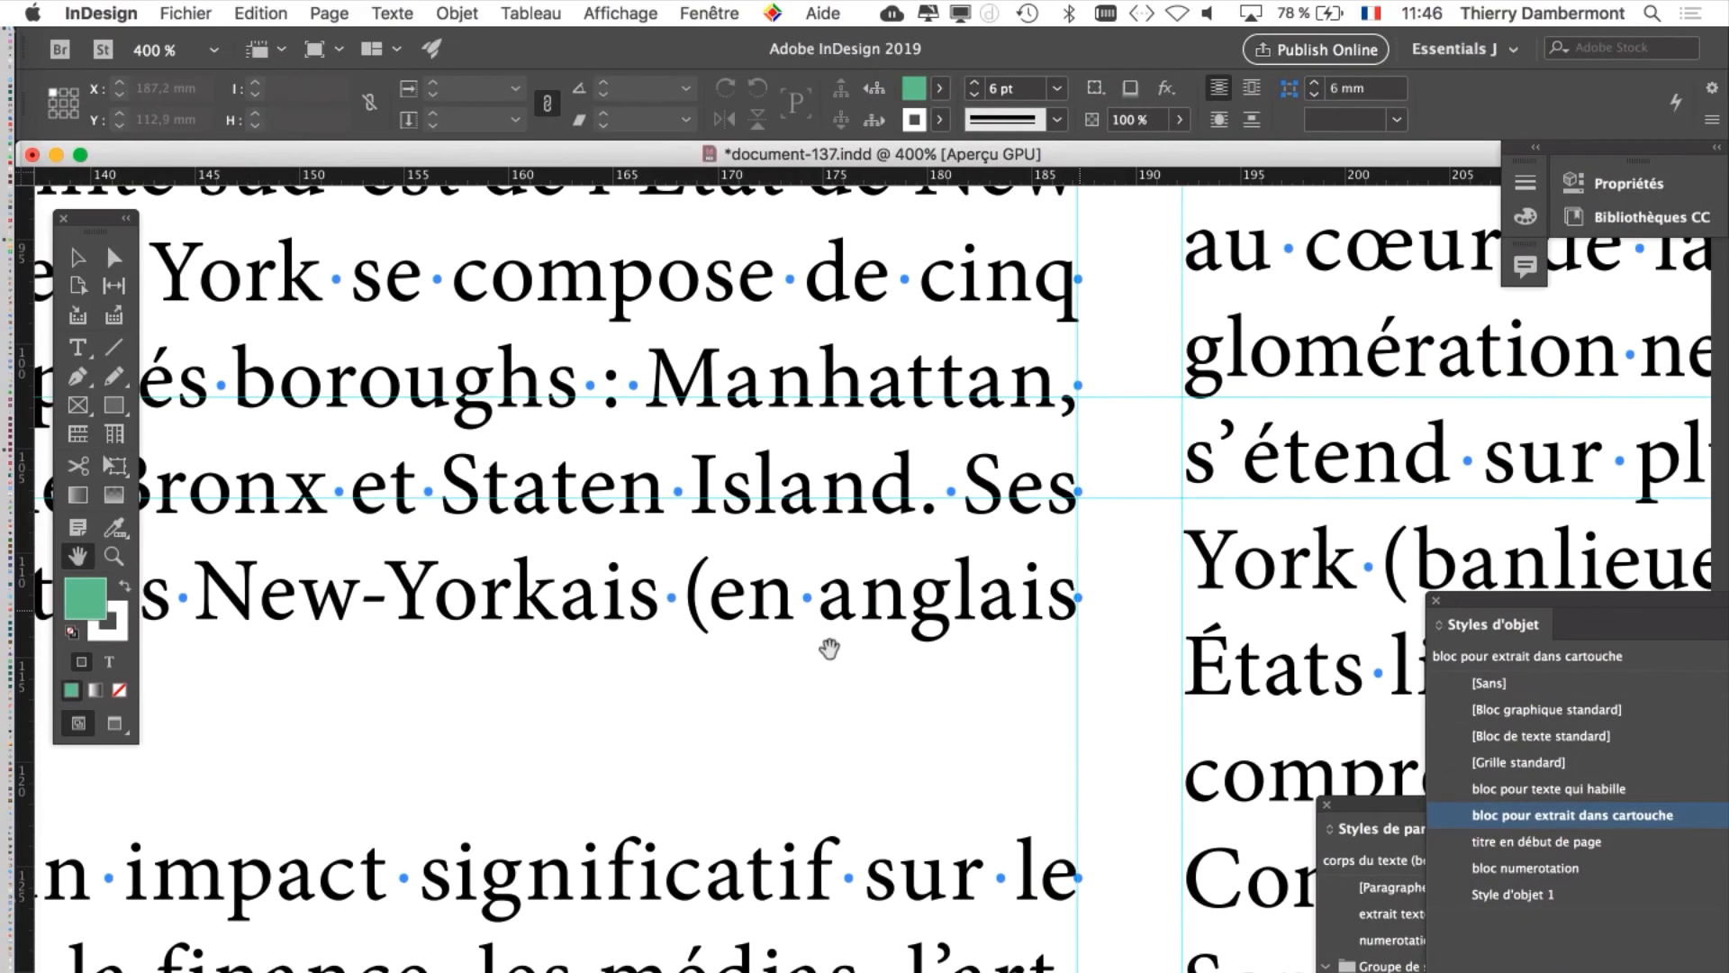
Open Find/Replace on the document and set the GREP search to an ordinary space followed by a colon
scroll(415, 733, down, 2)
drag(419, 732, 823, 634)
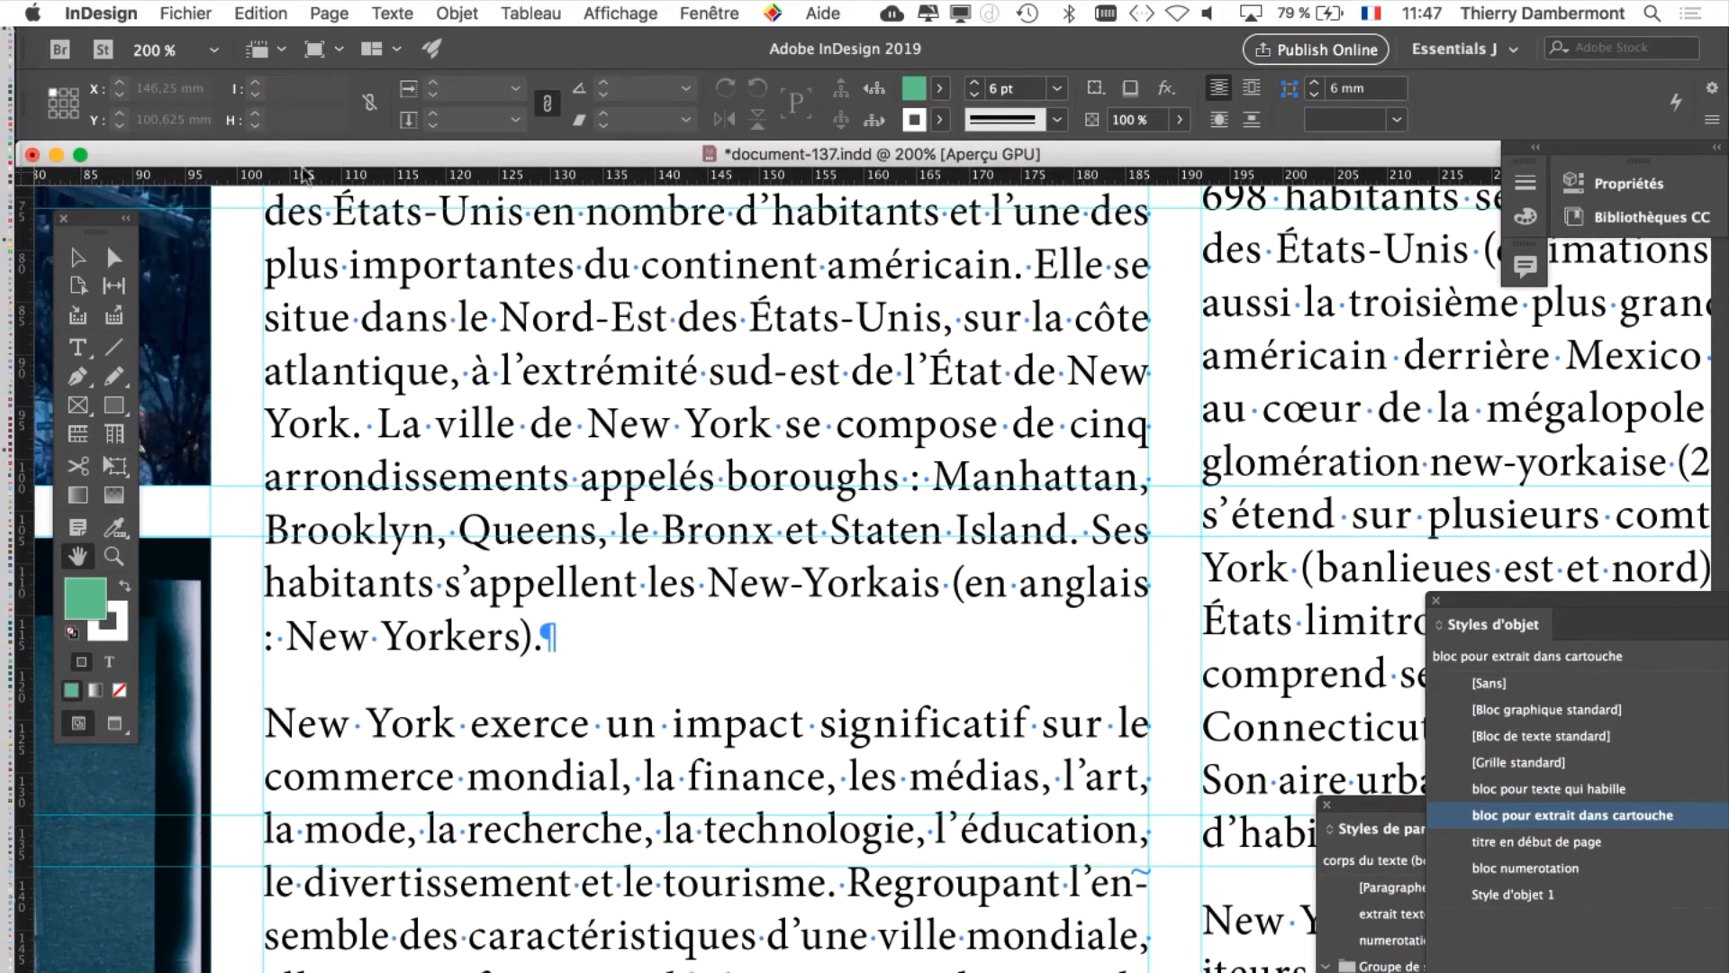
click(260, 12)
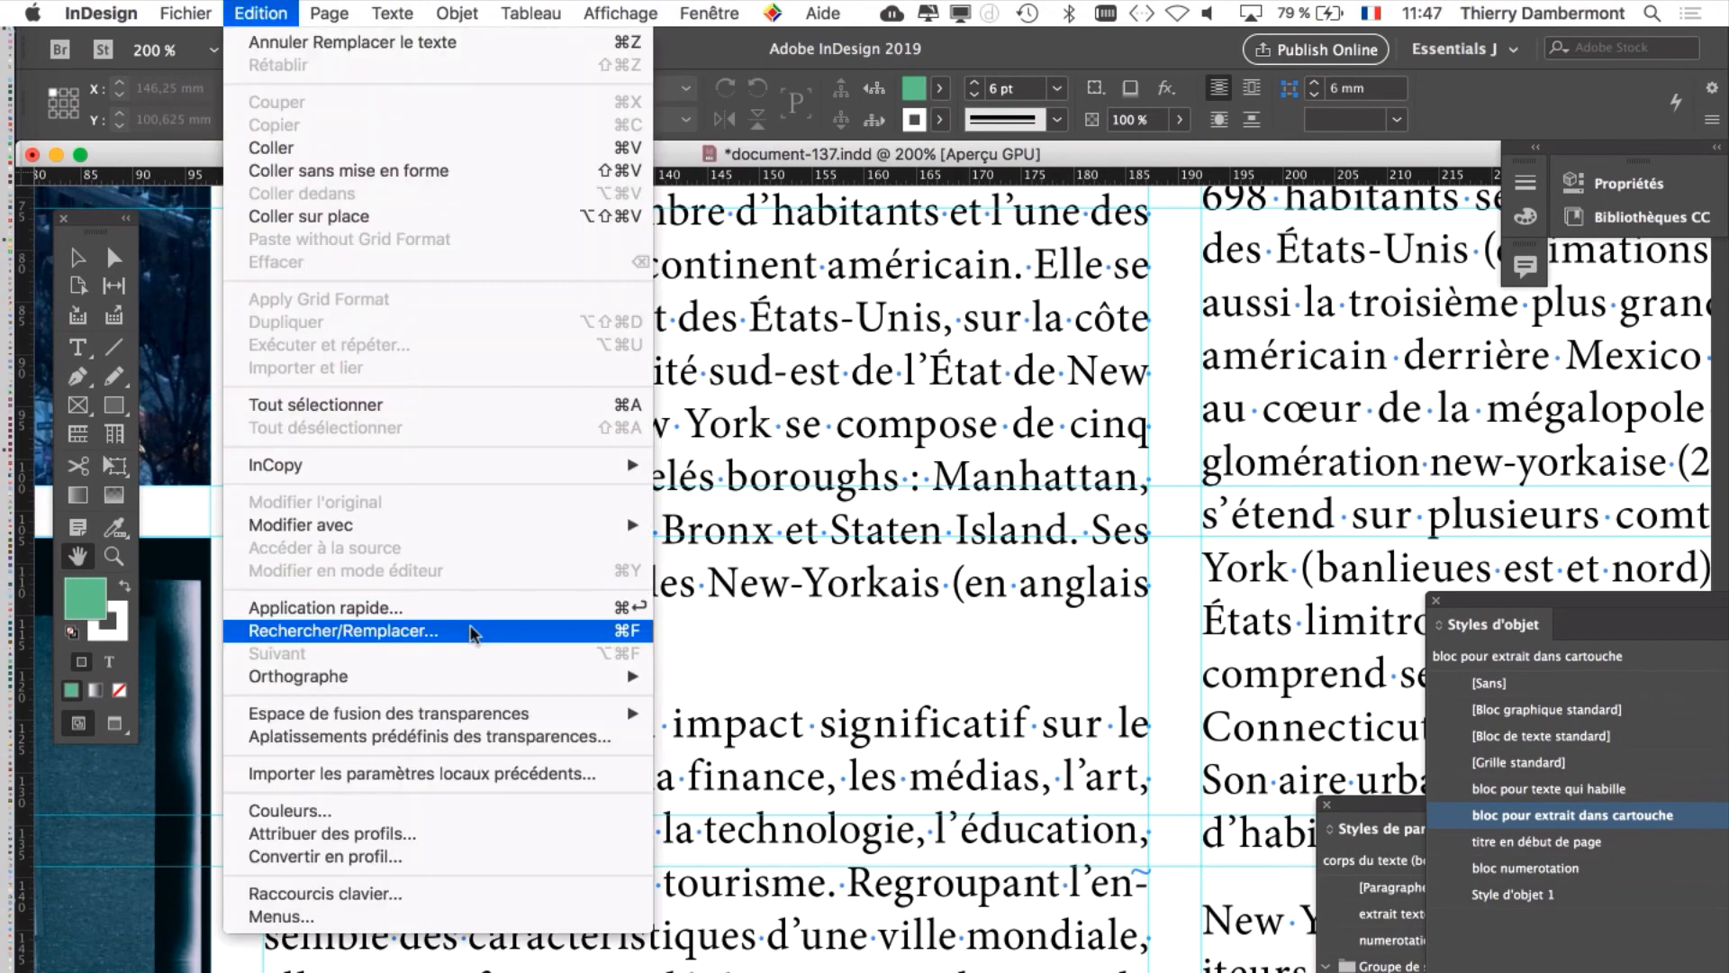
click(414, 733)
drag(728, 249, 768, 237)
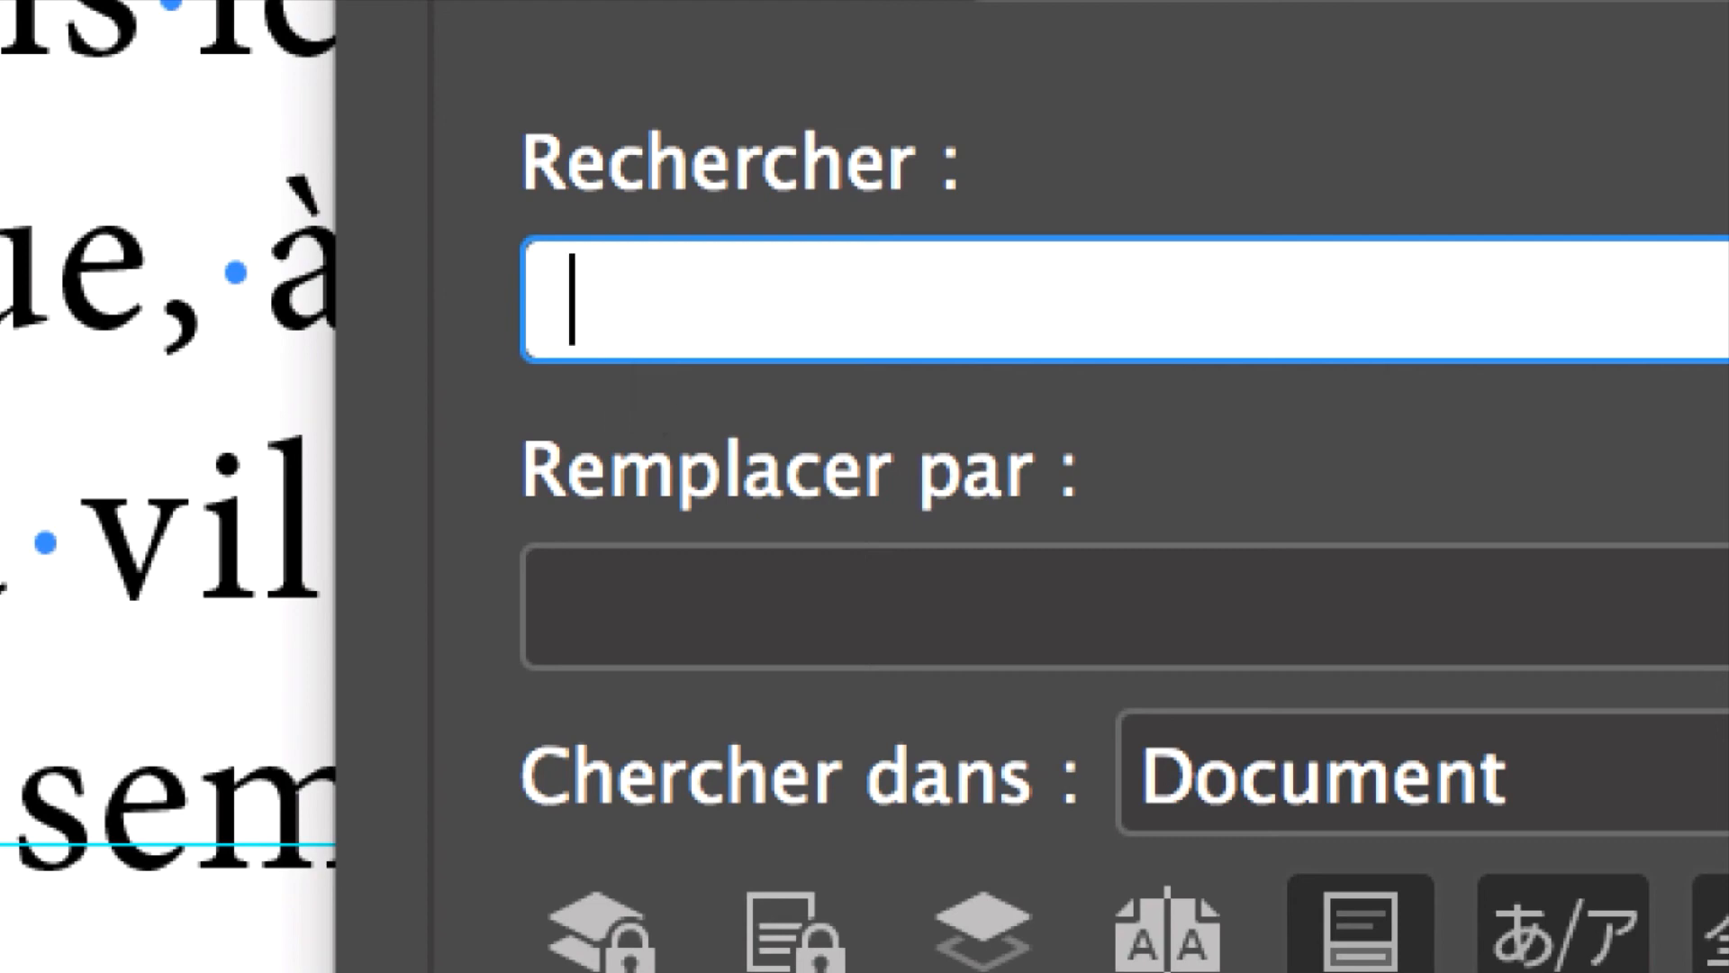
text(:)
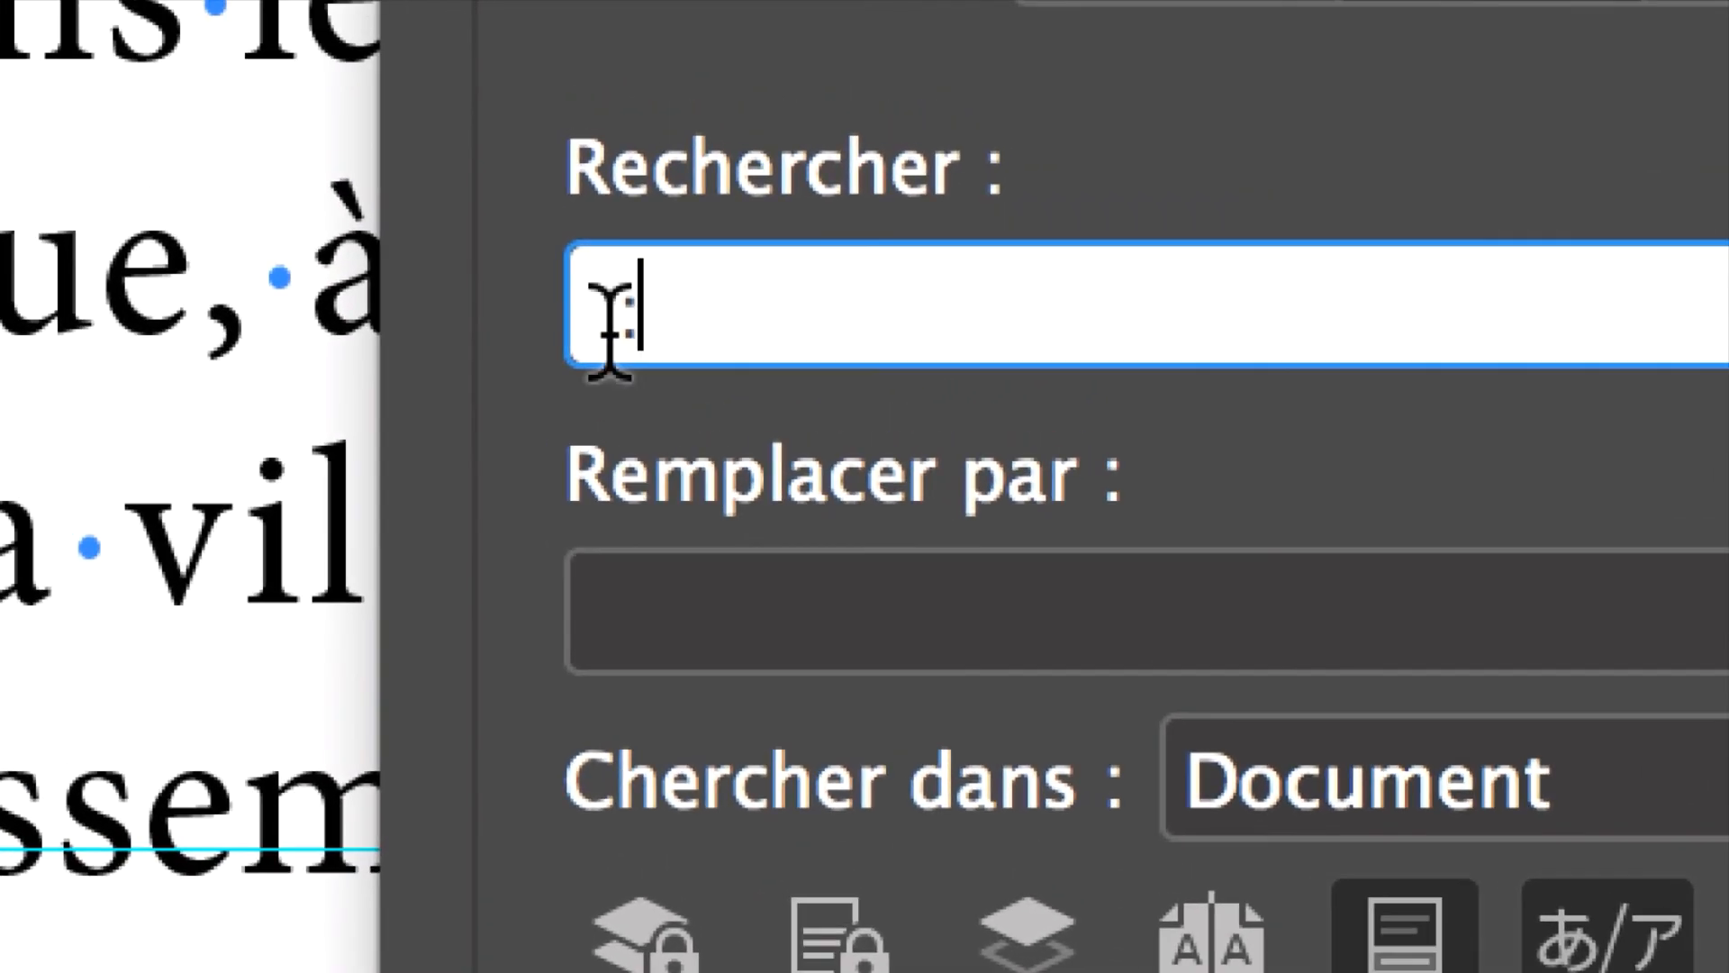
drag(712, 289, 641, 302)
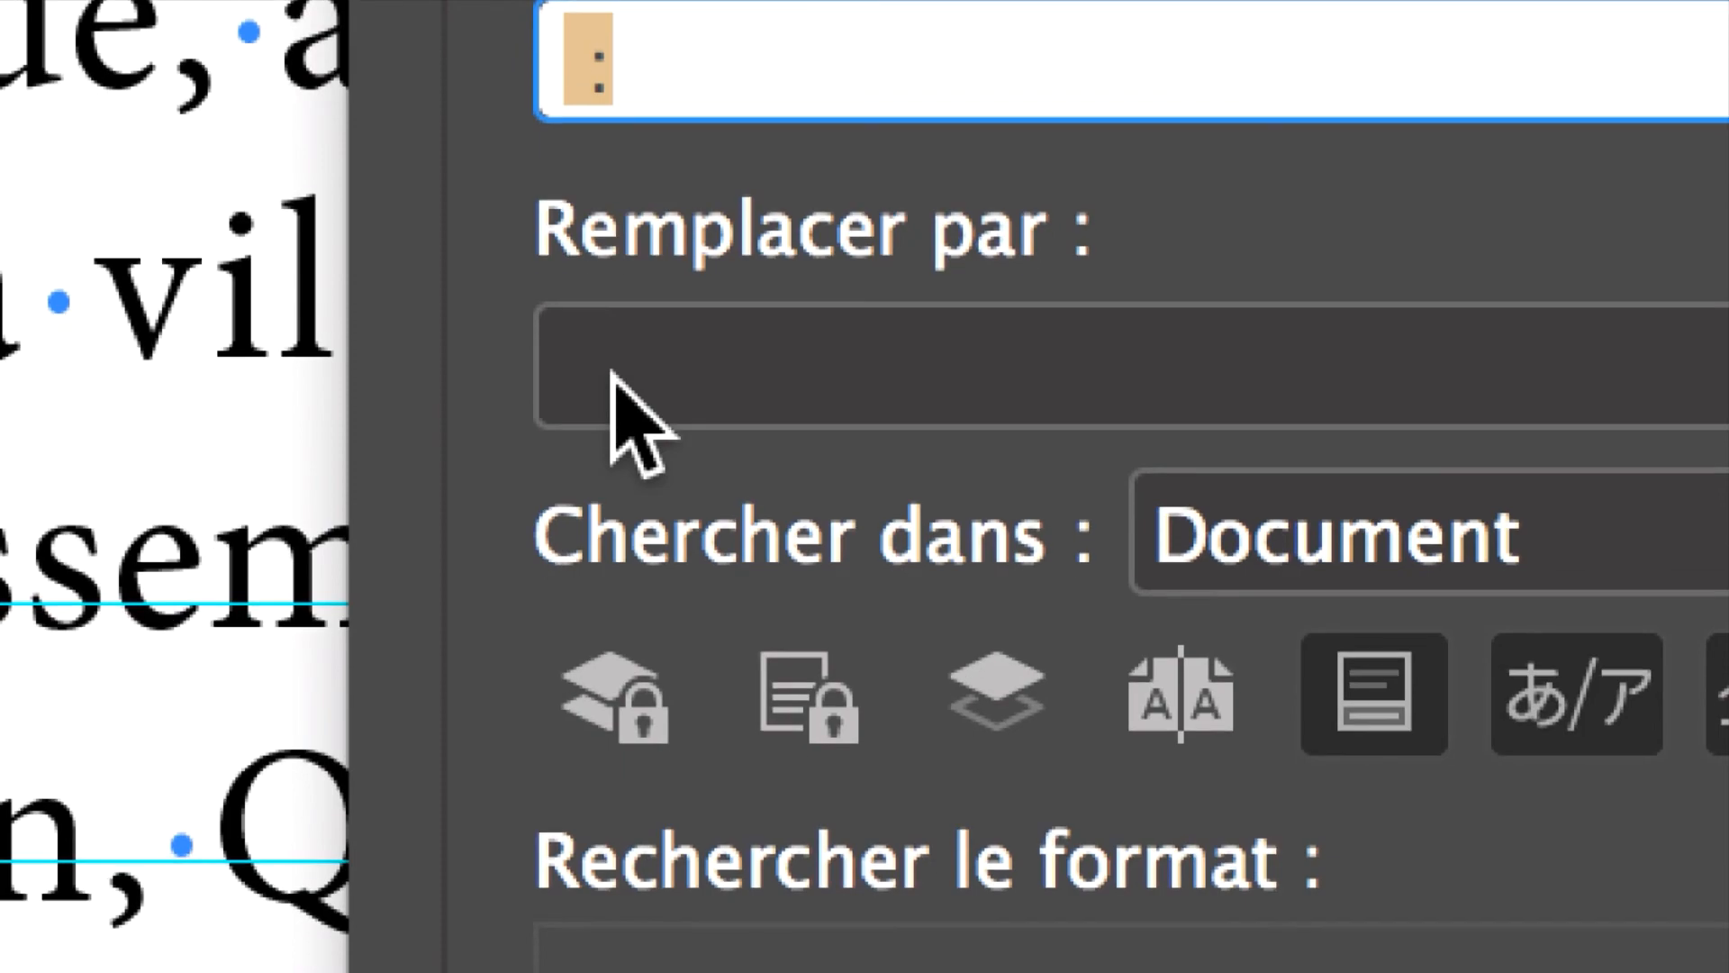
Set the replacement to a non-breaking space (Espace insécable, ~S) followed by a colon
click(681, 619)
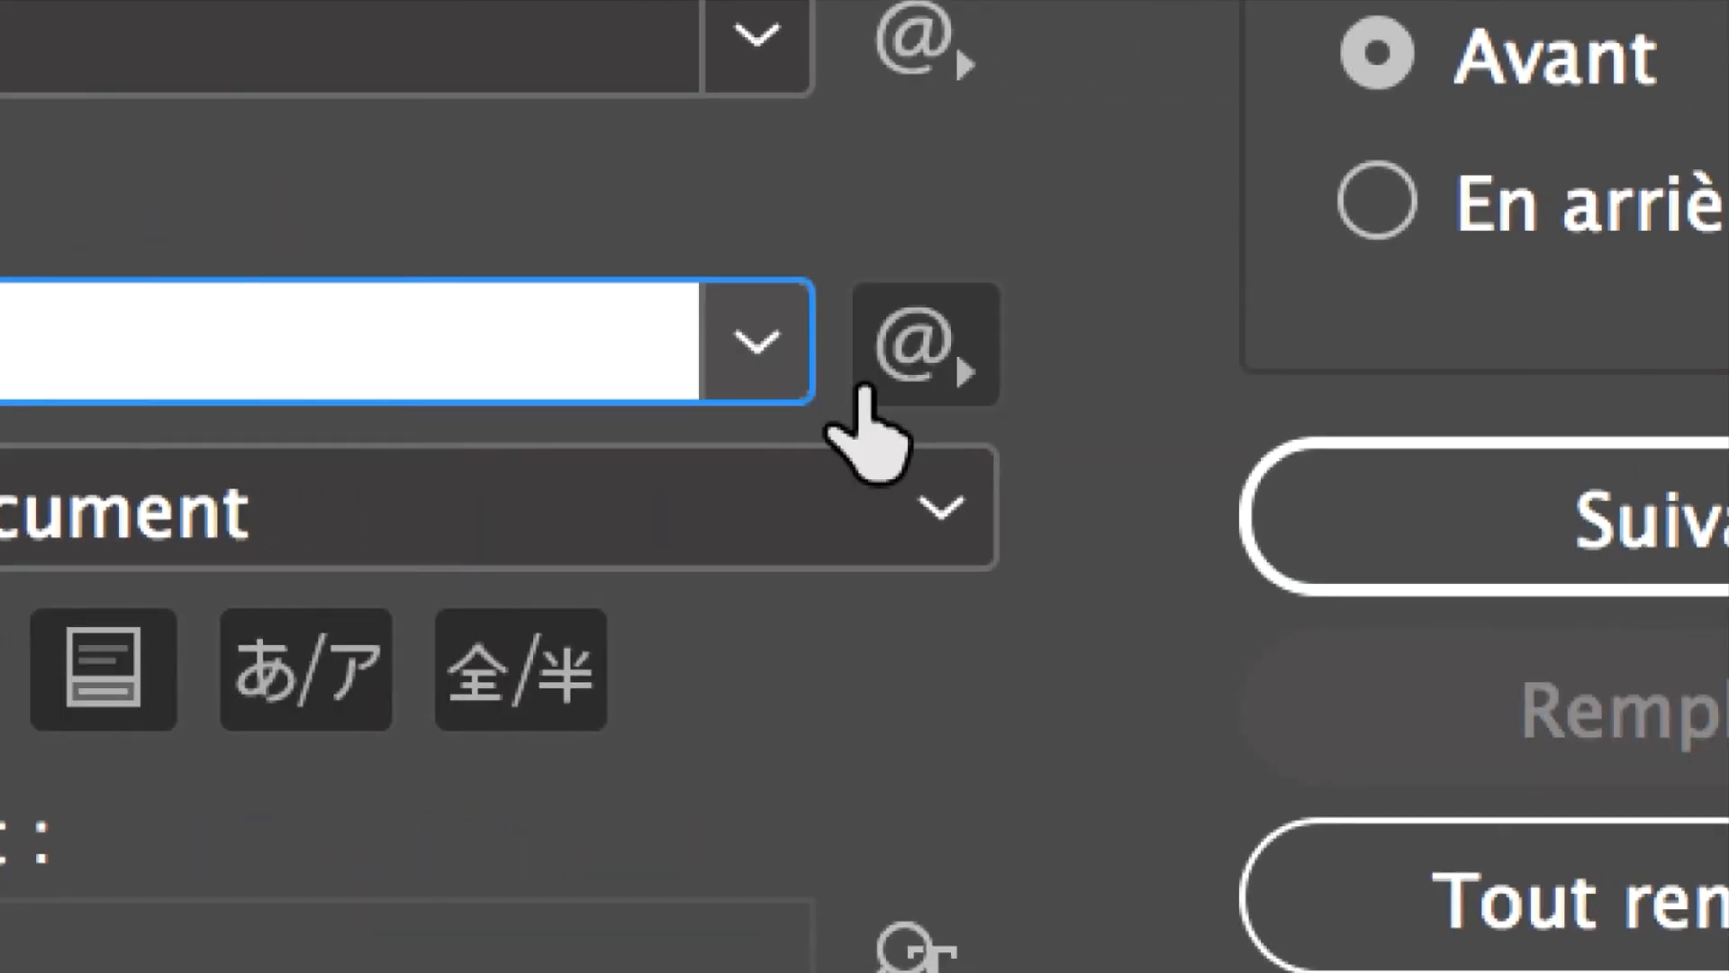
click(892, 355)
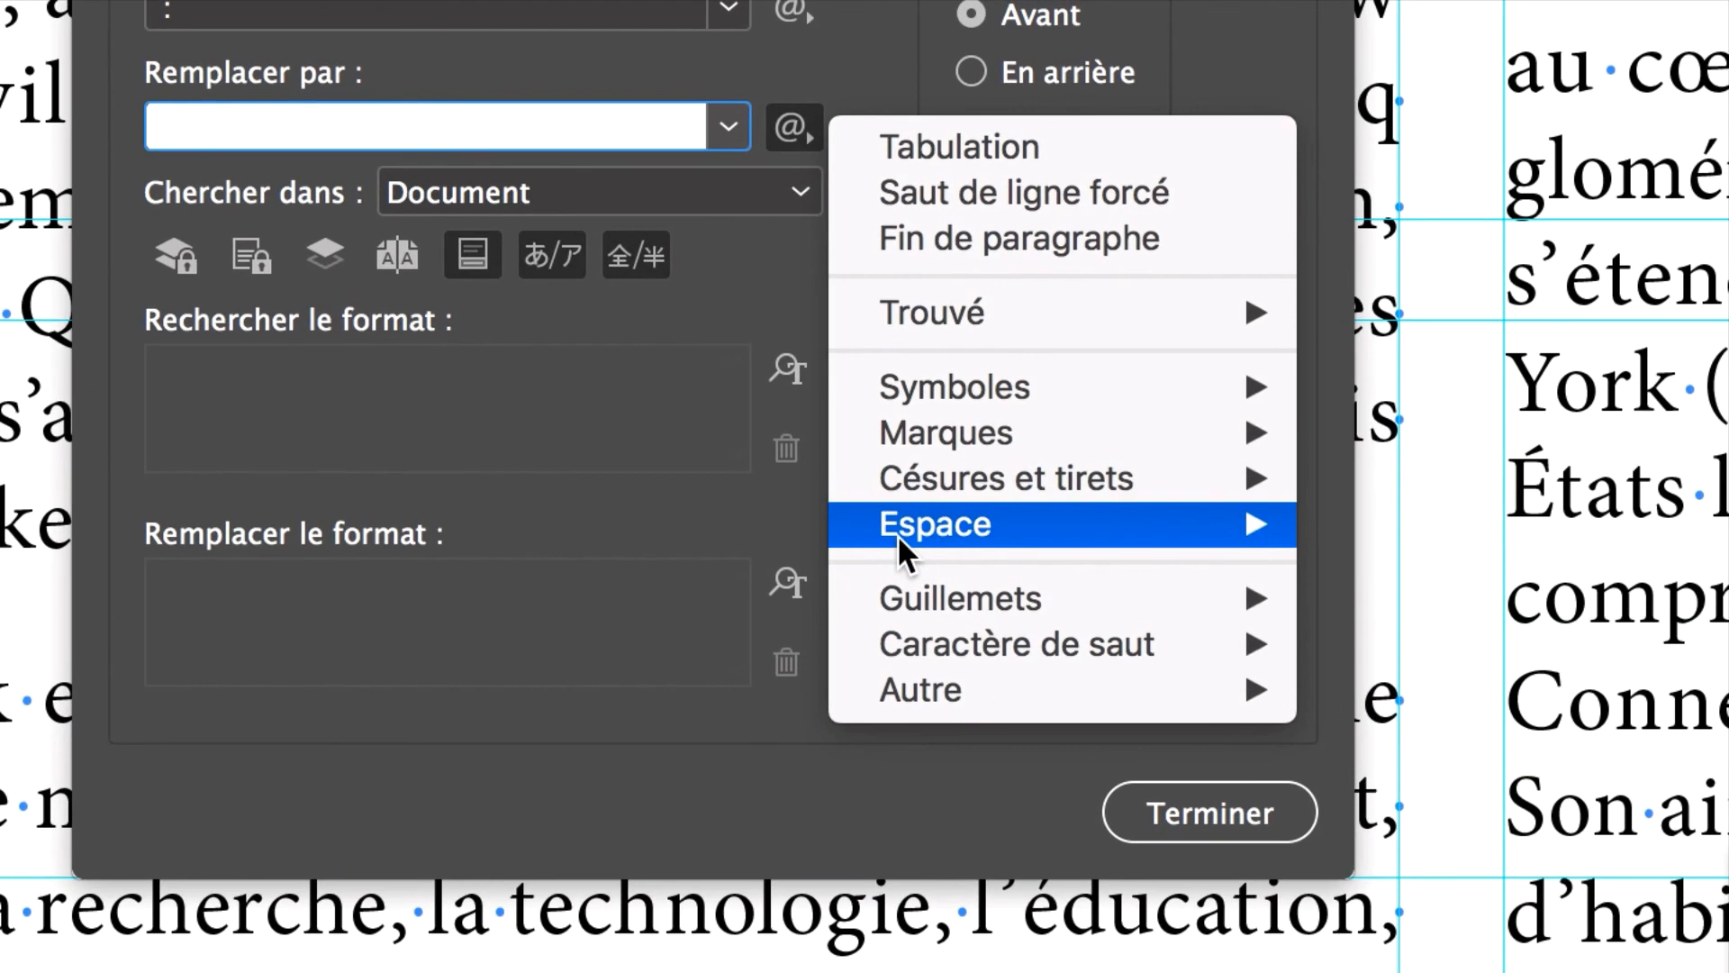
click(897, 533)
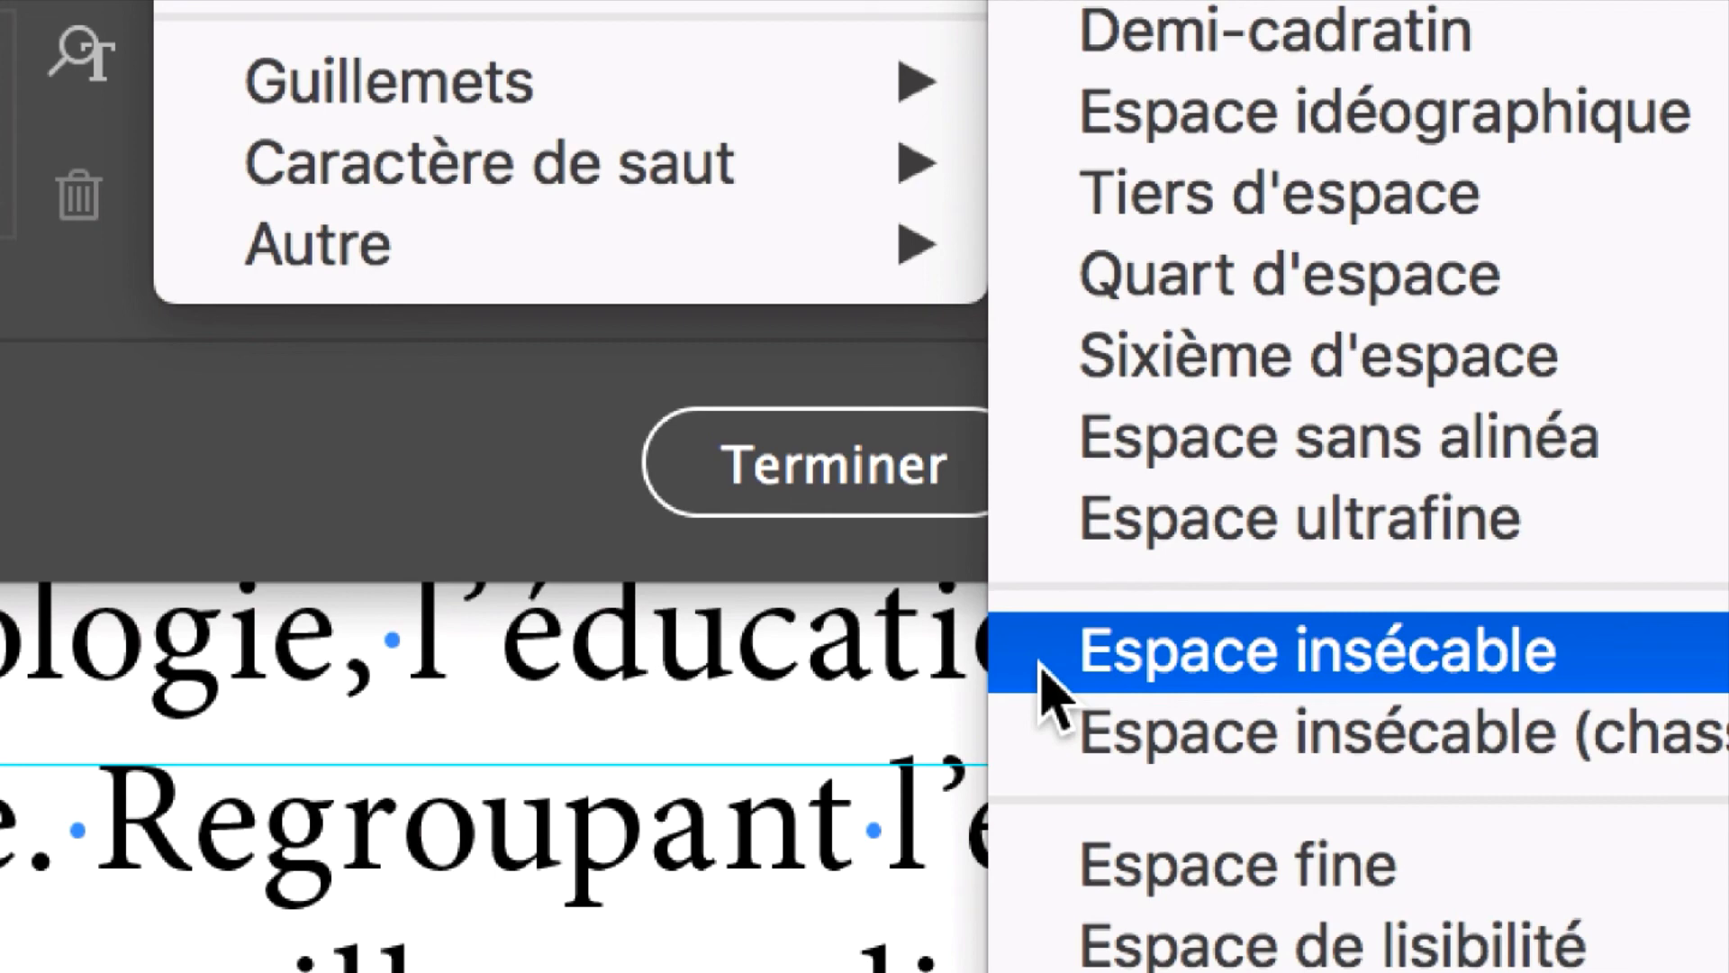
click(1044, 689)
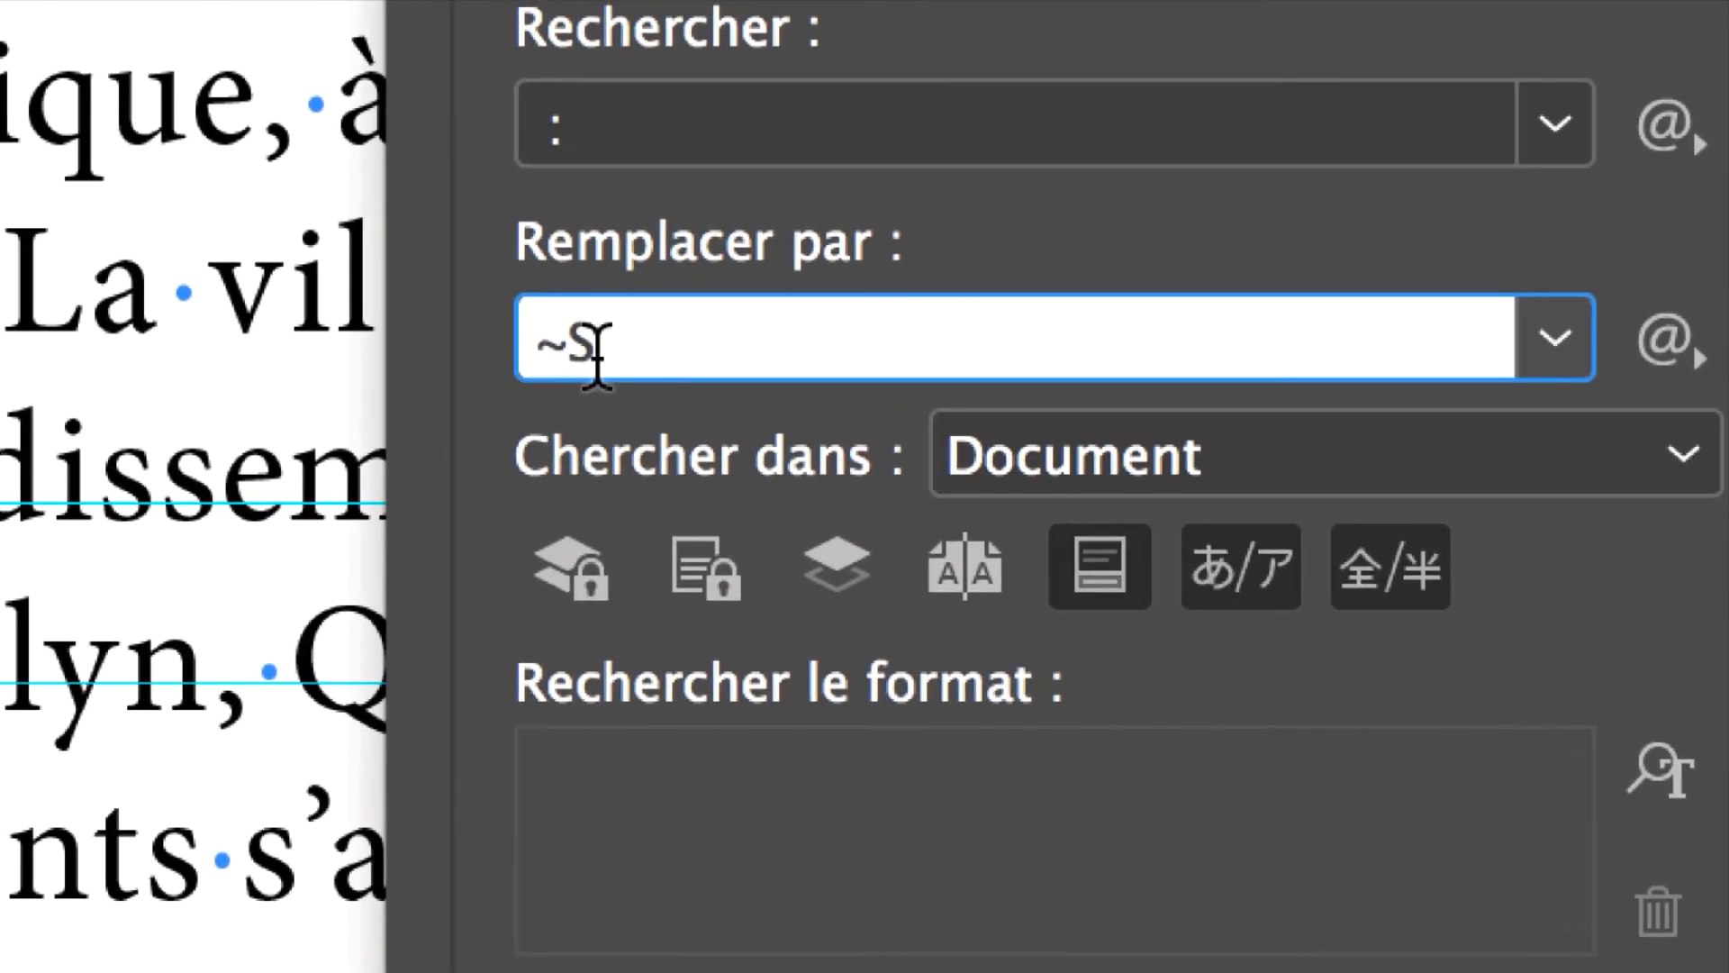
double_click(597, 357)
click(1694, 359)
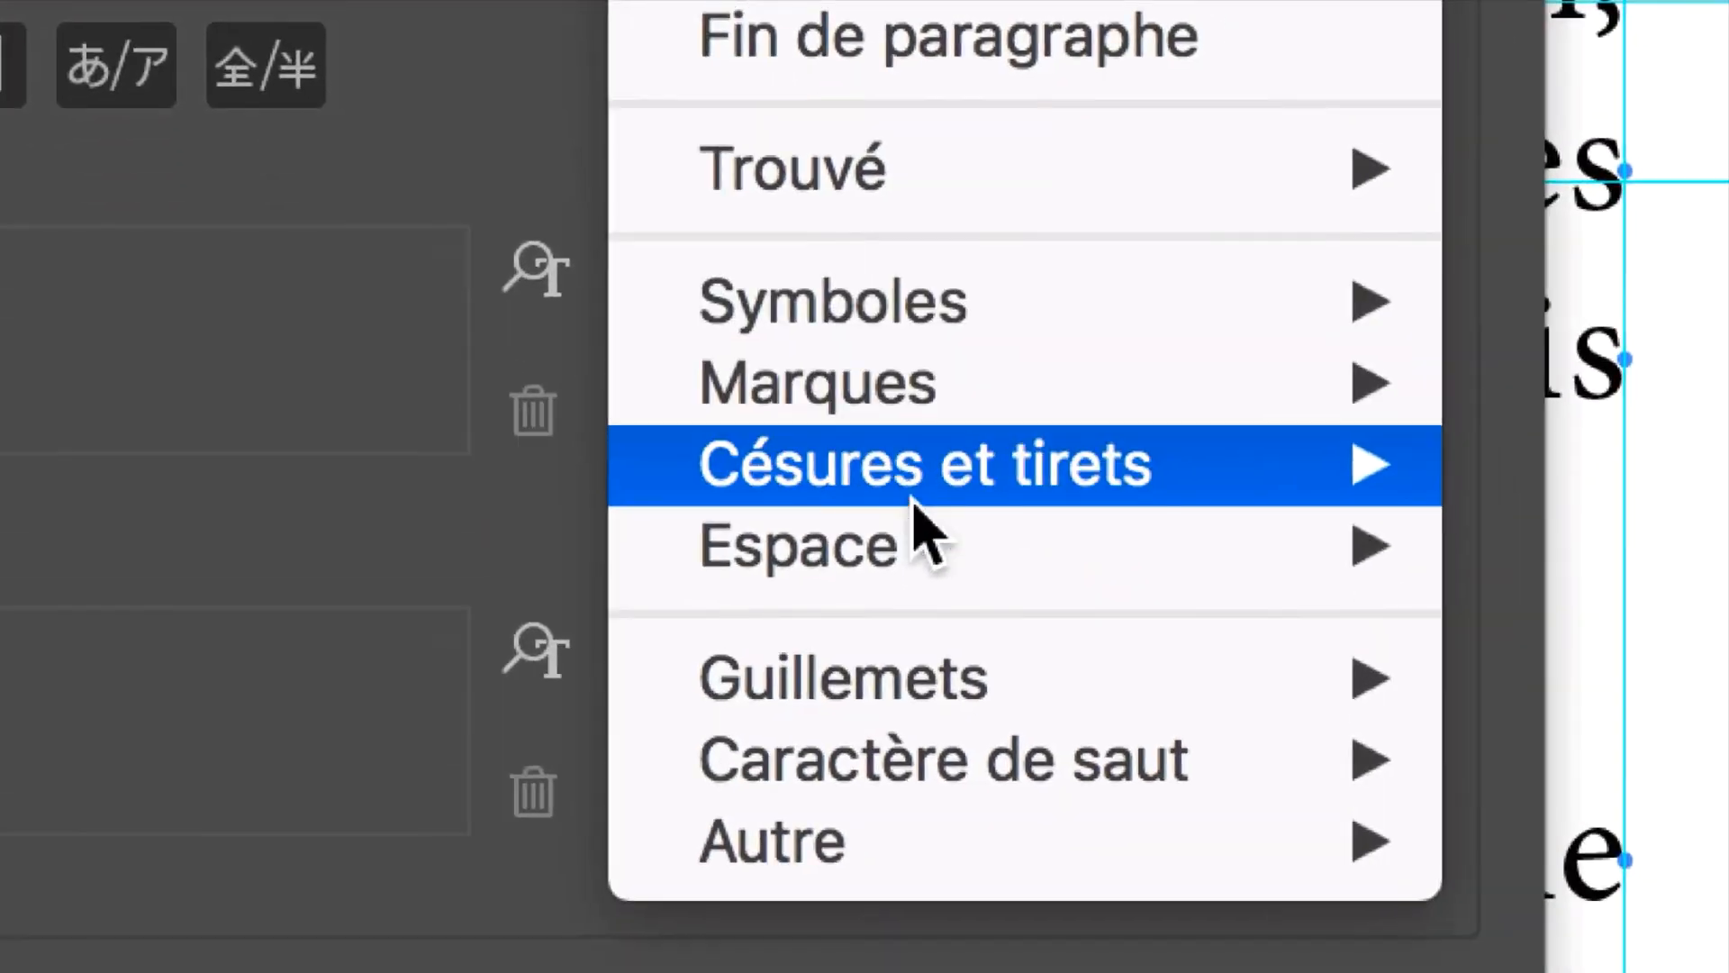
mouse_move(943, 507)
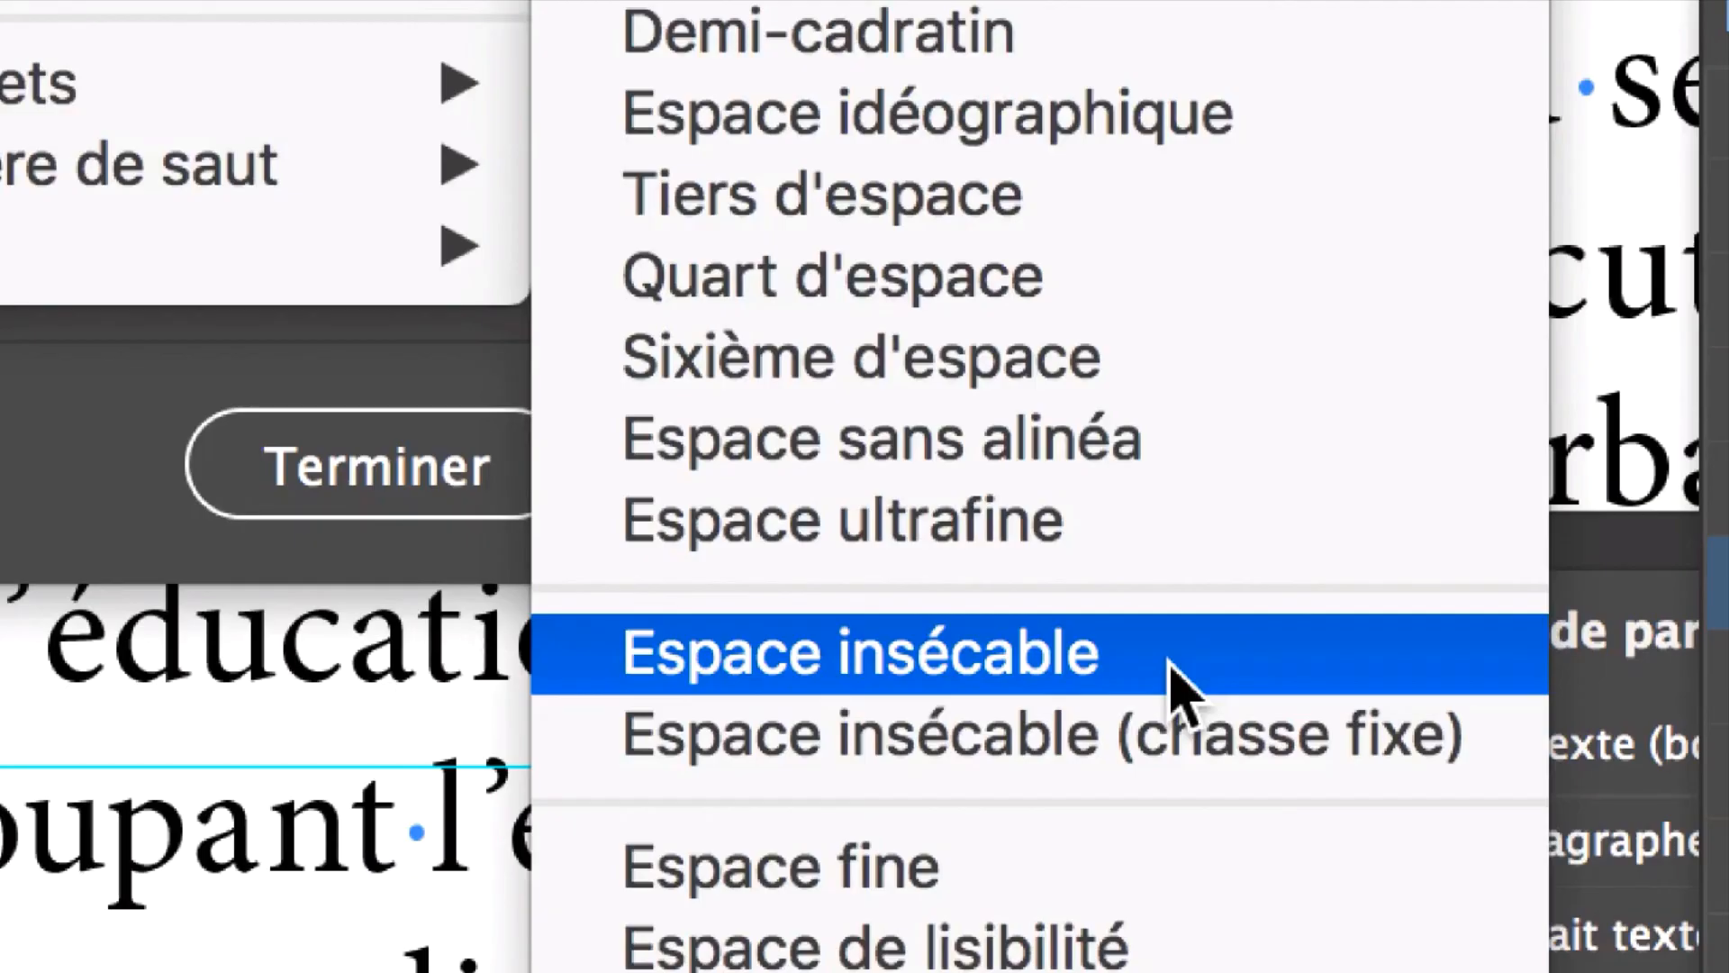
click(1171, 671)
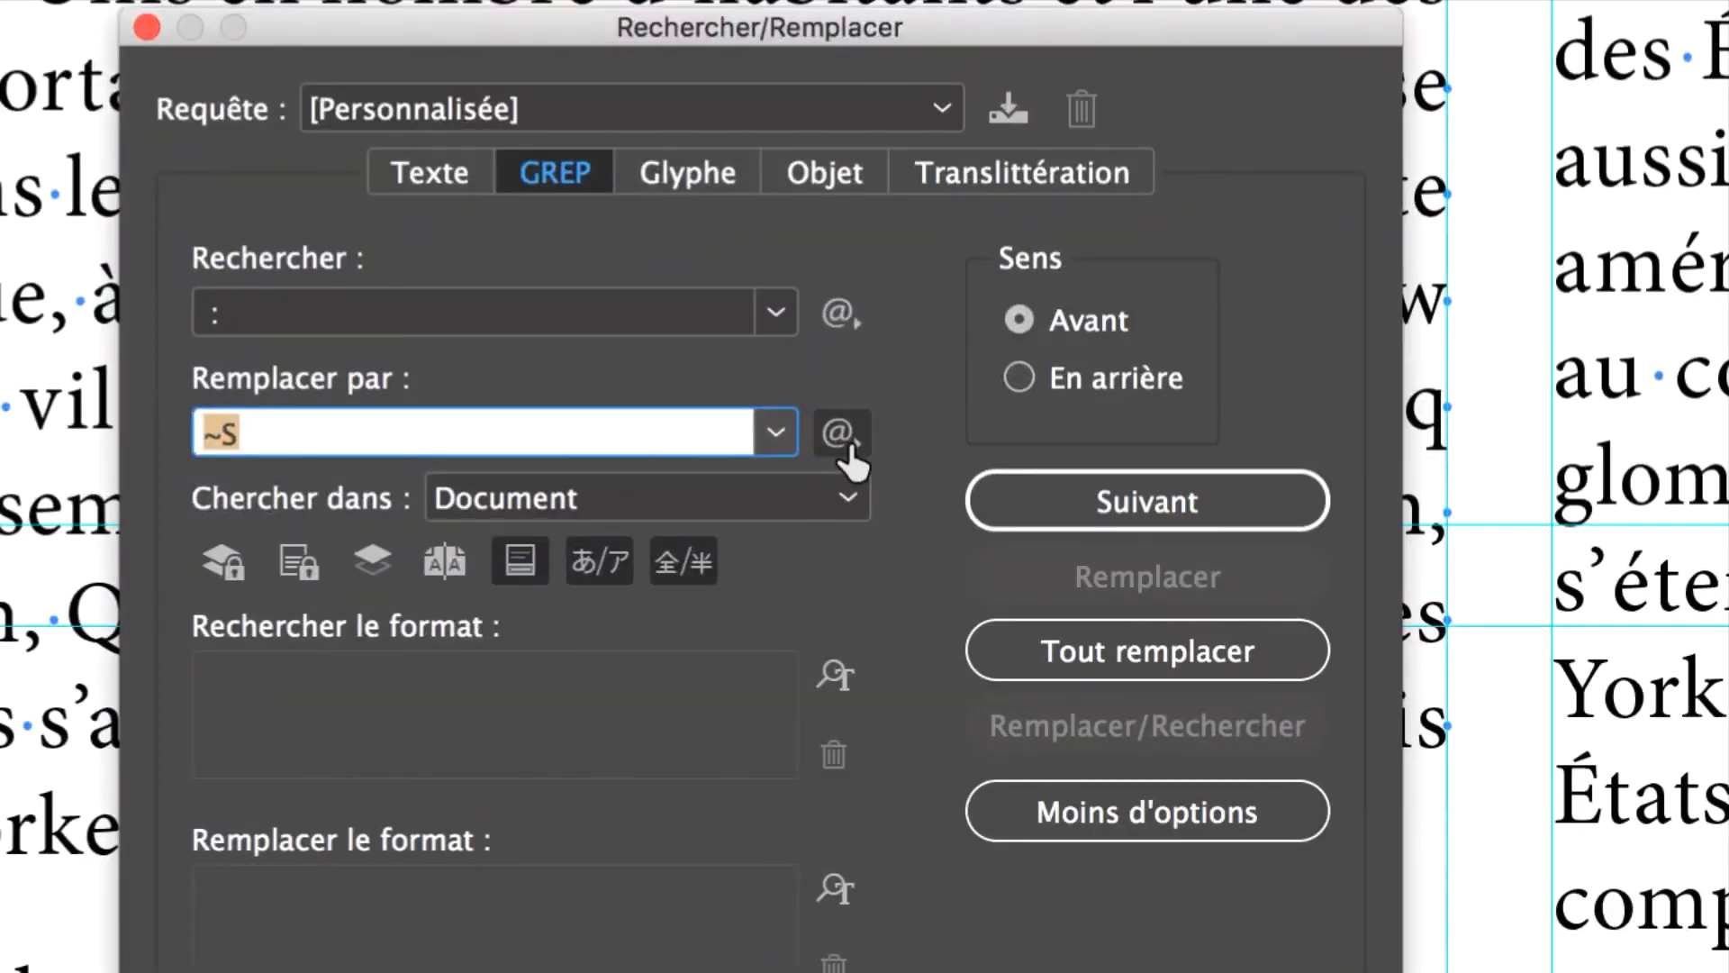
click(847, 448)
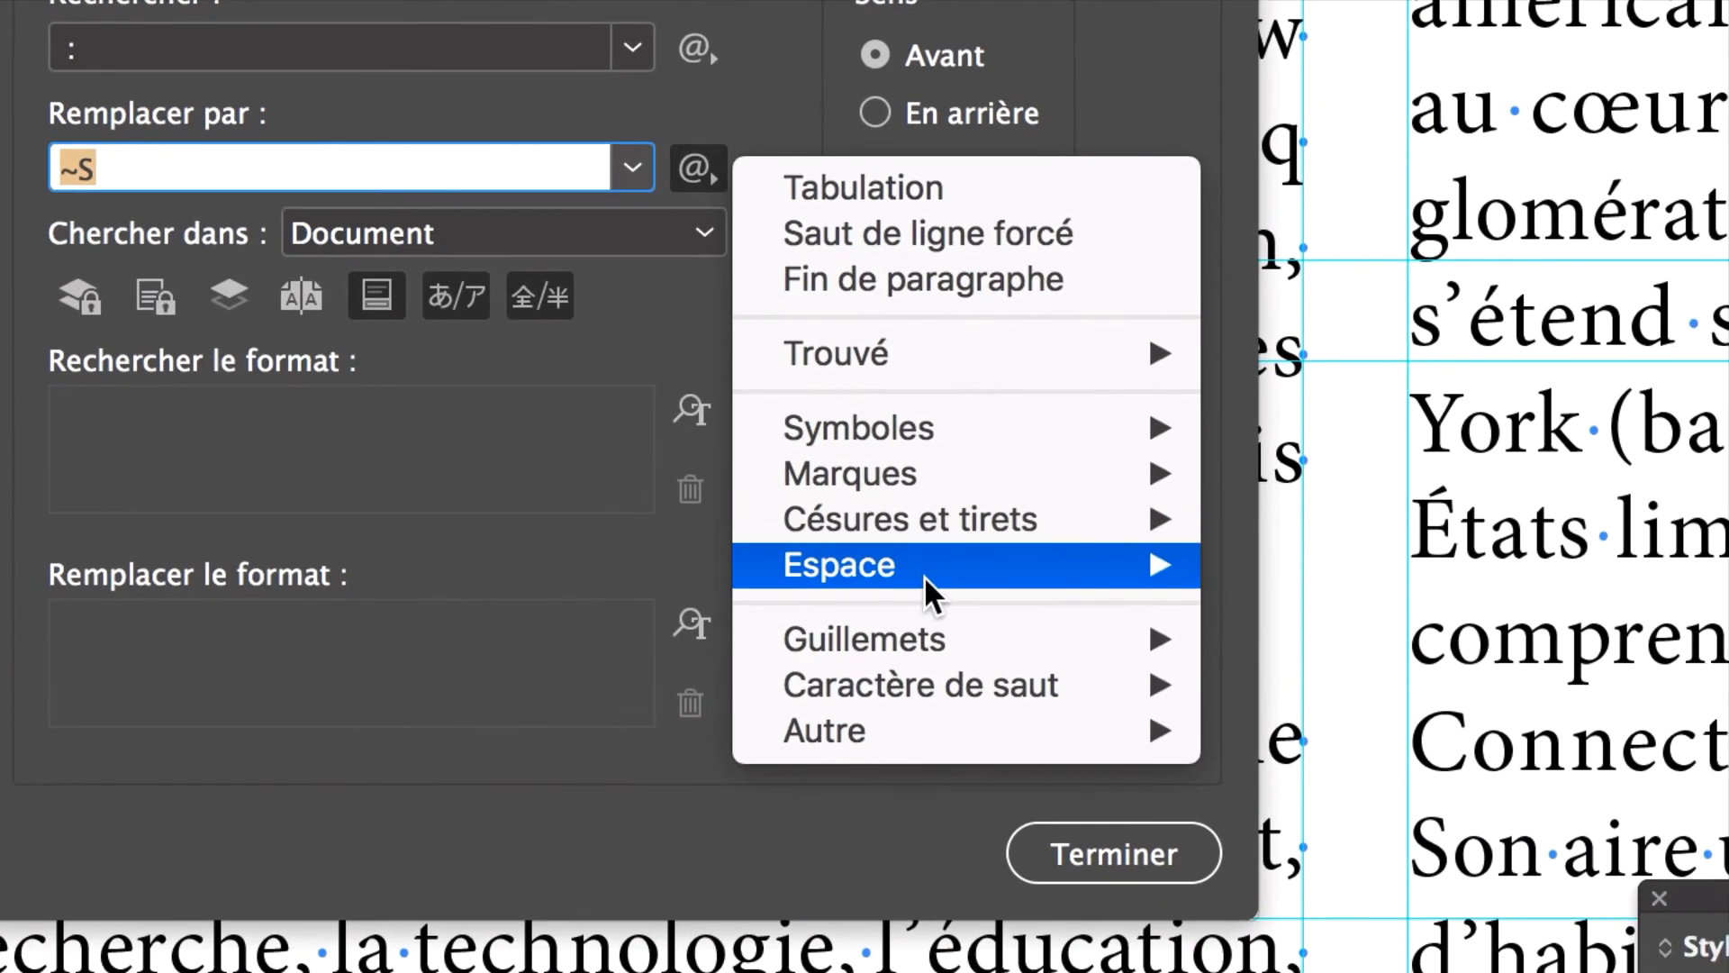
mouse_move(1092, 838)
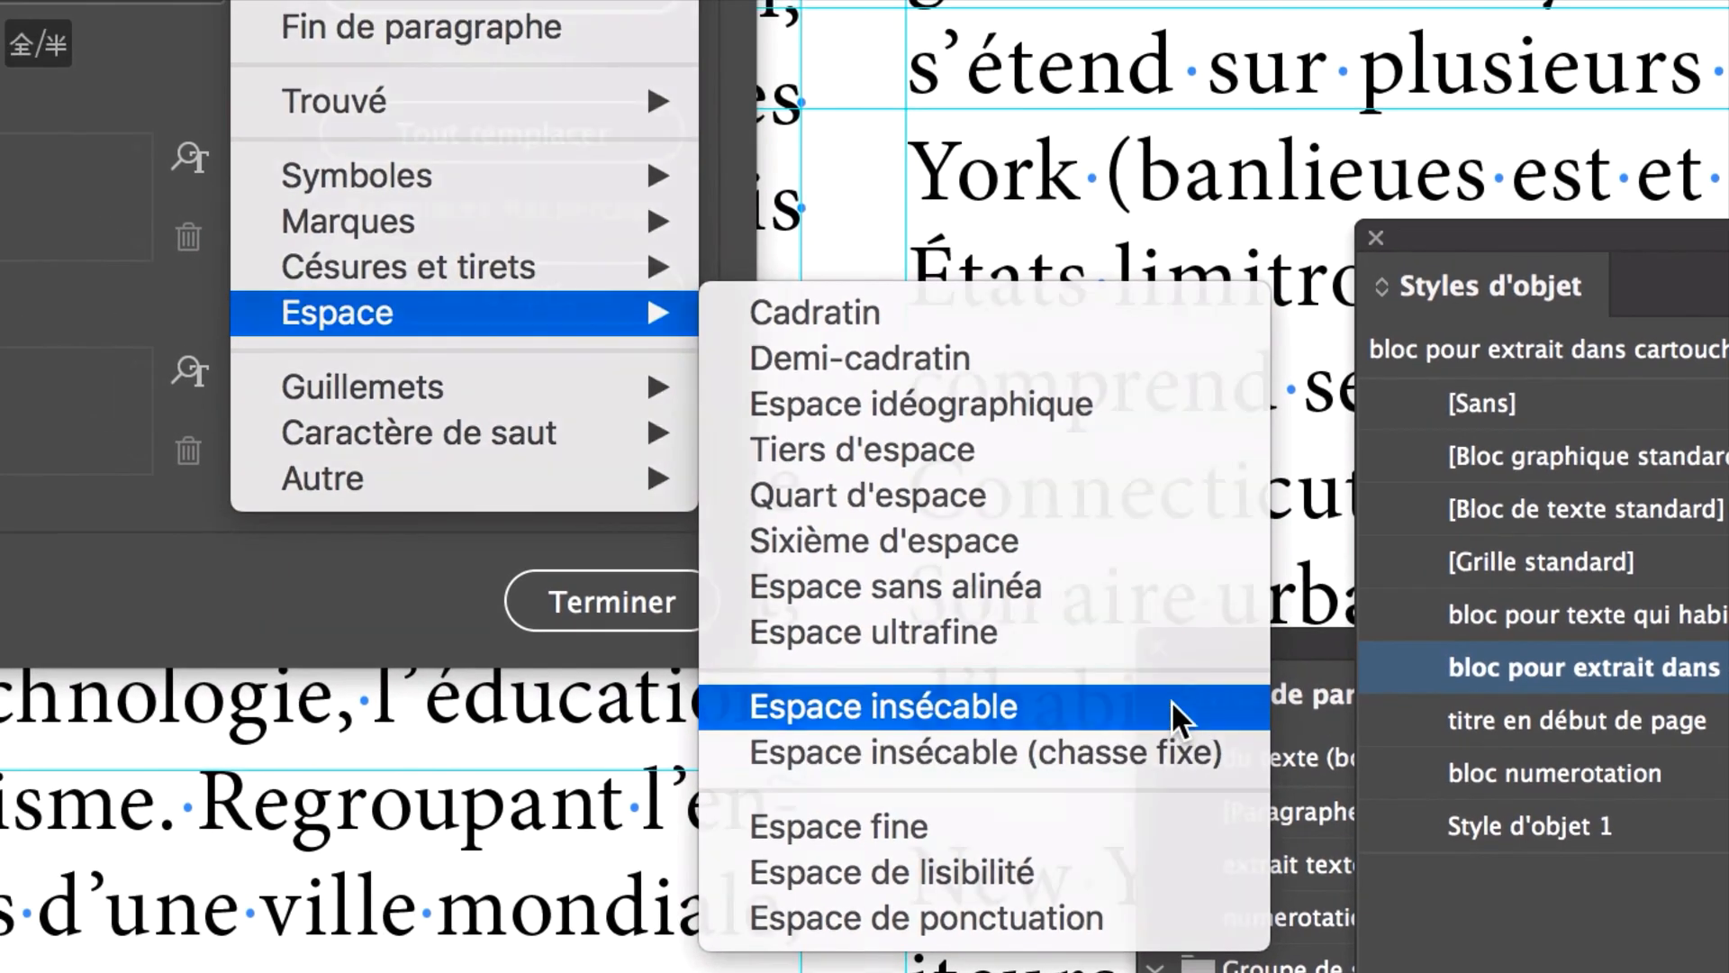
click(1138, 668)
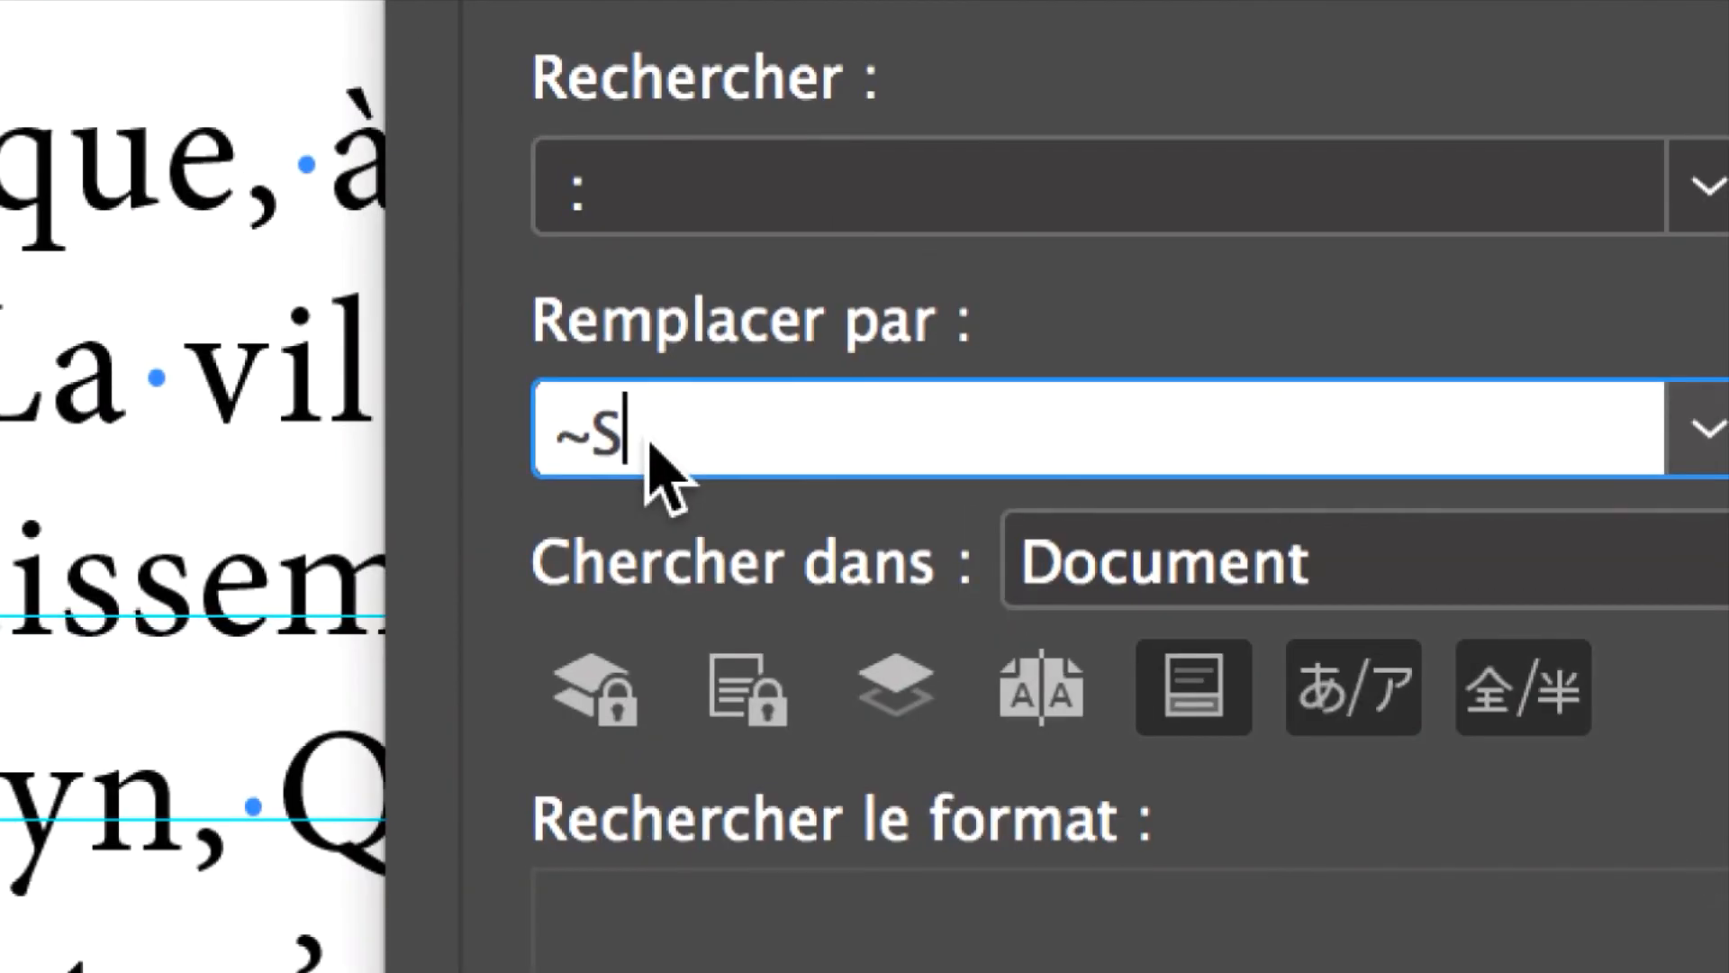
text(:)
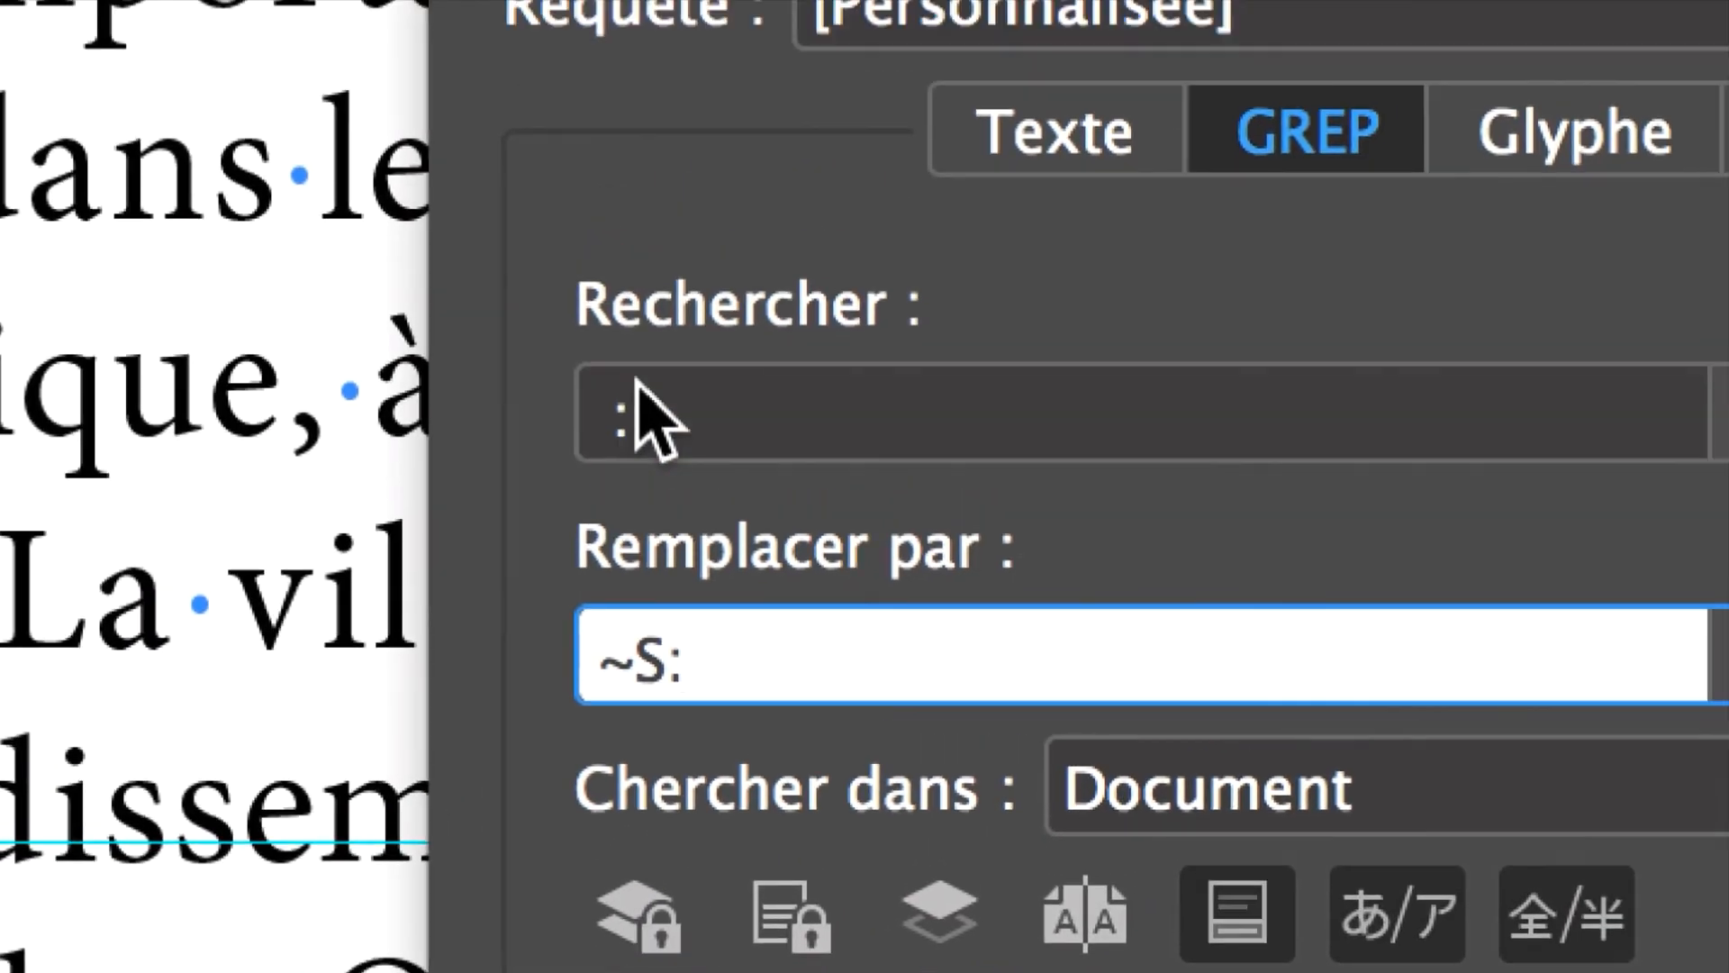
Replace every space-and-colon match in the document with the non-breaking version and close Find/Replace
click(606, 176)
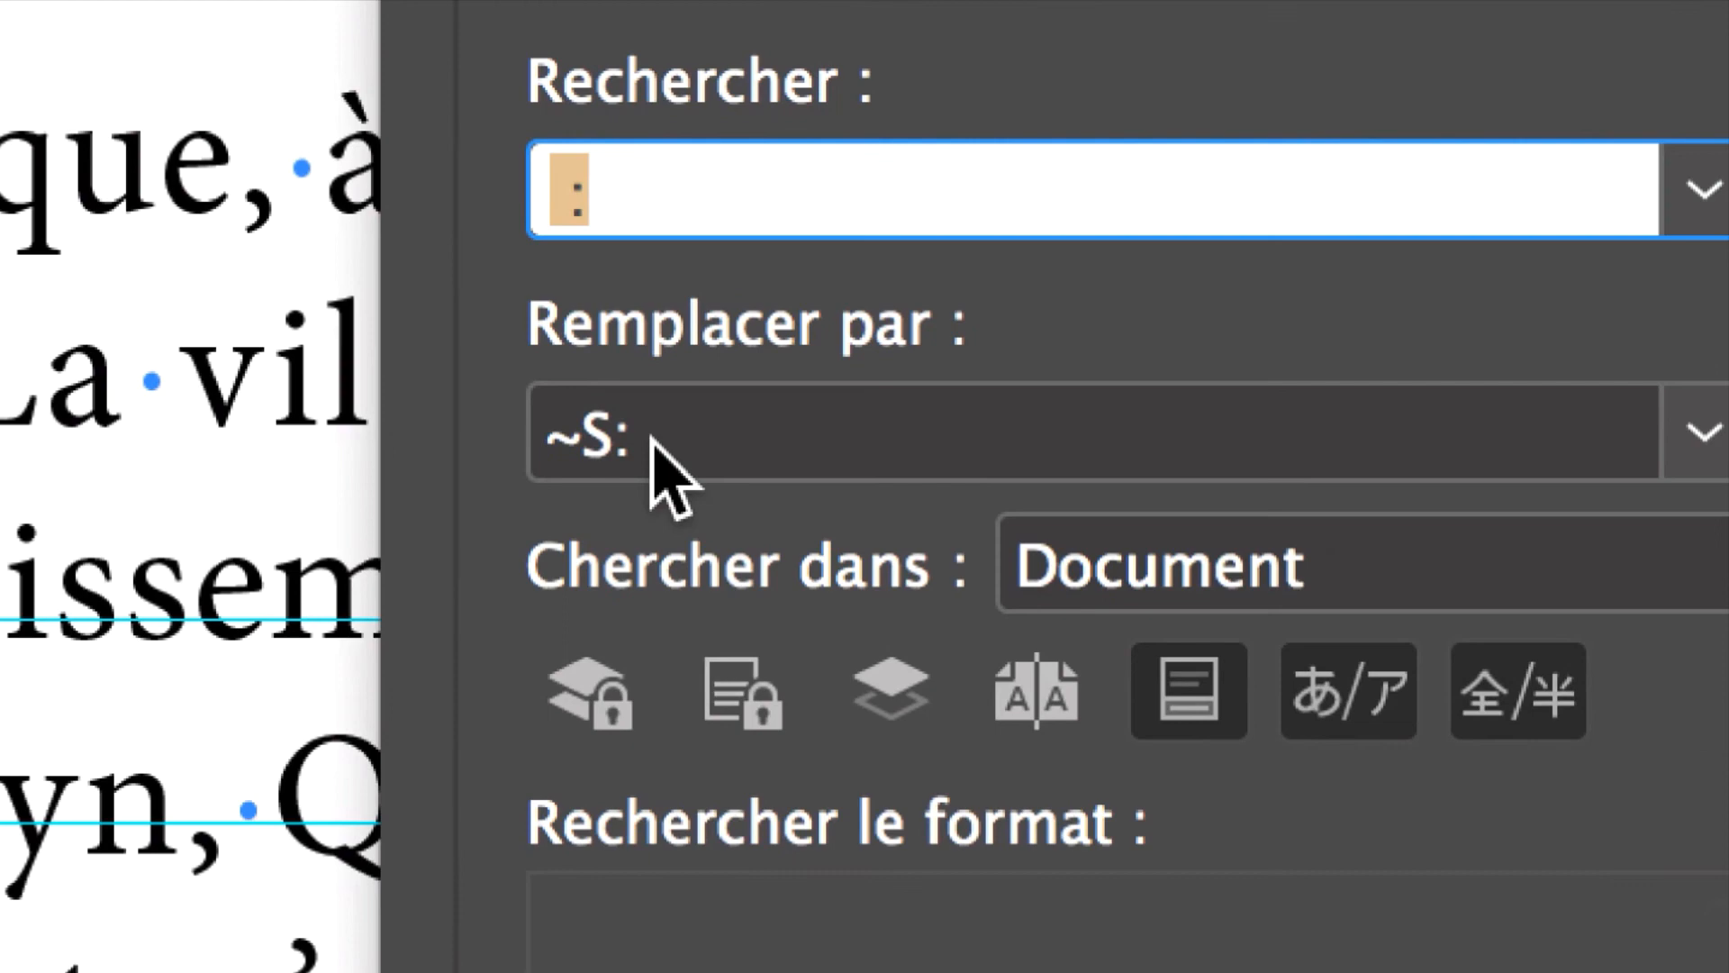
drag(698, 667, 573, 666)
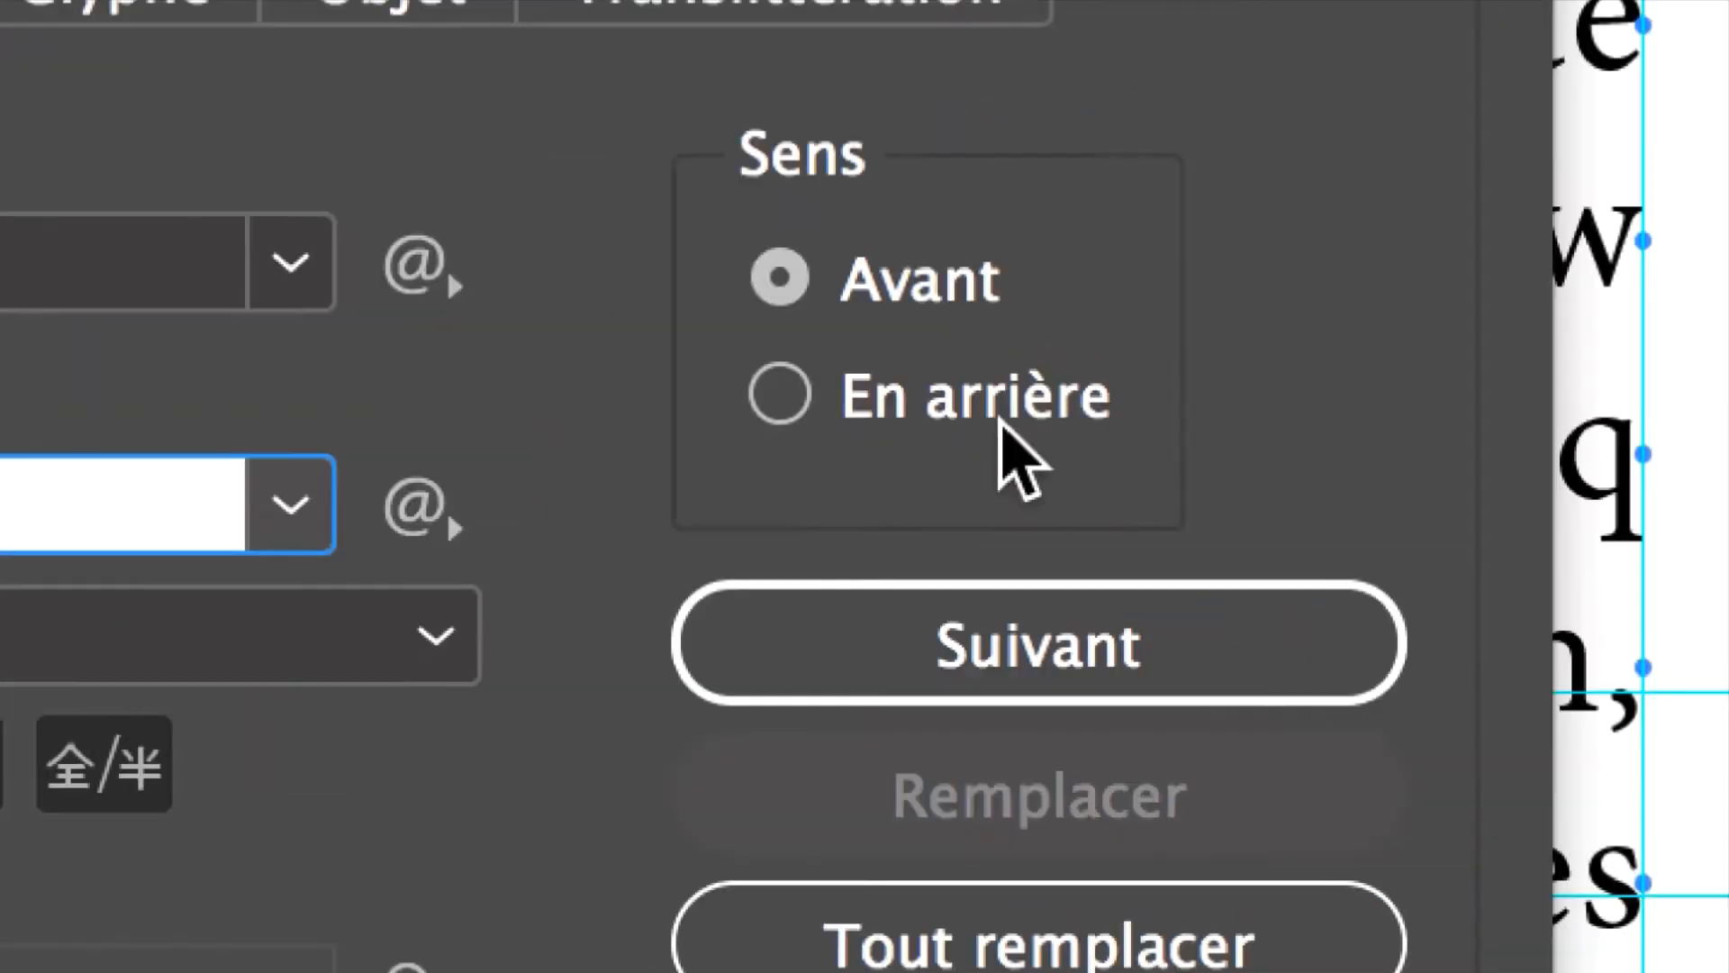
click(1190, 945)
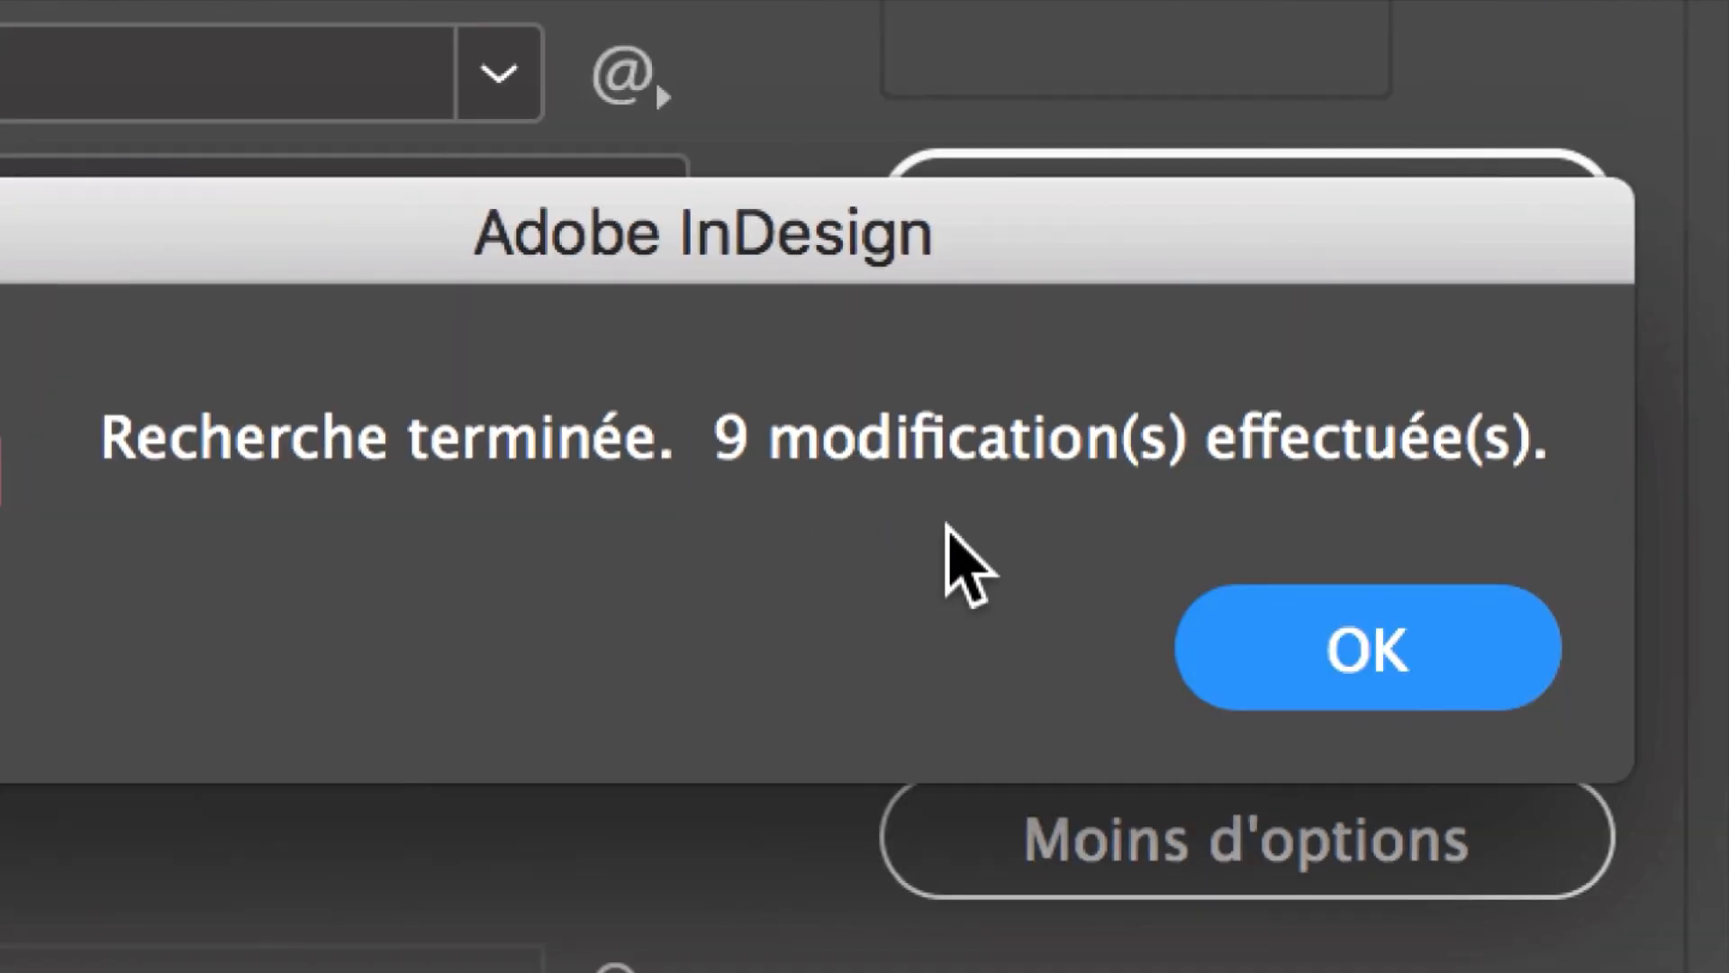
key(Return)
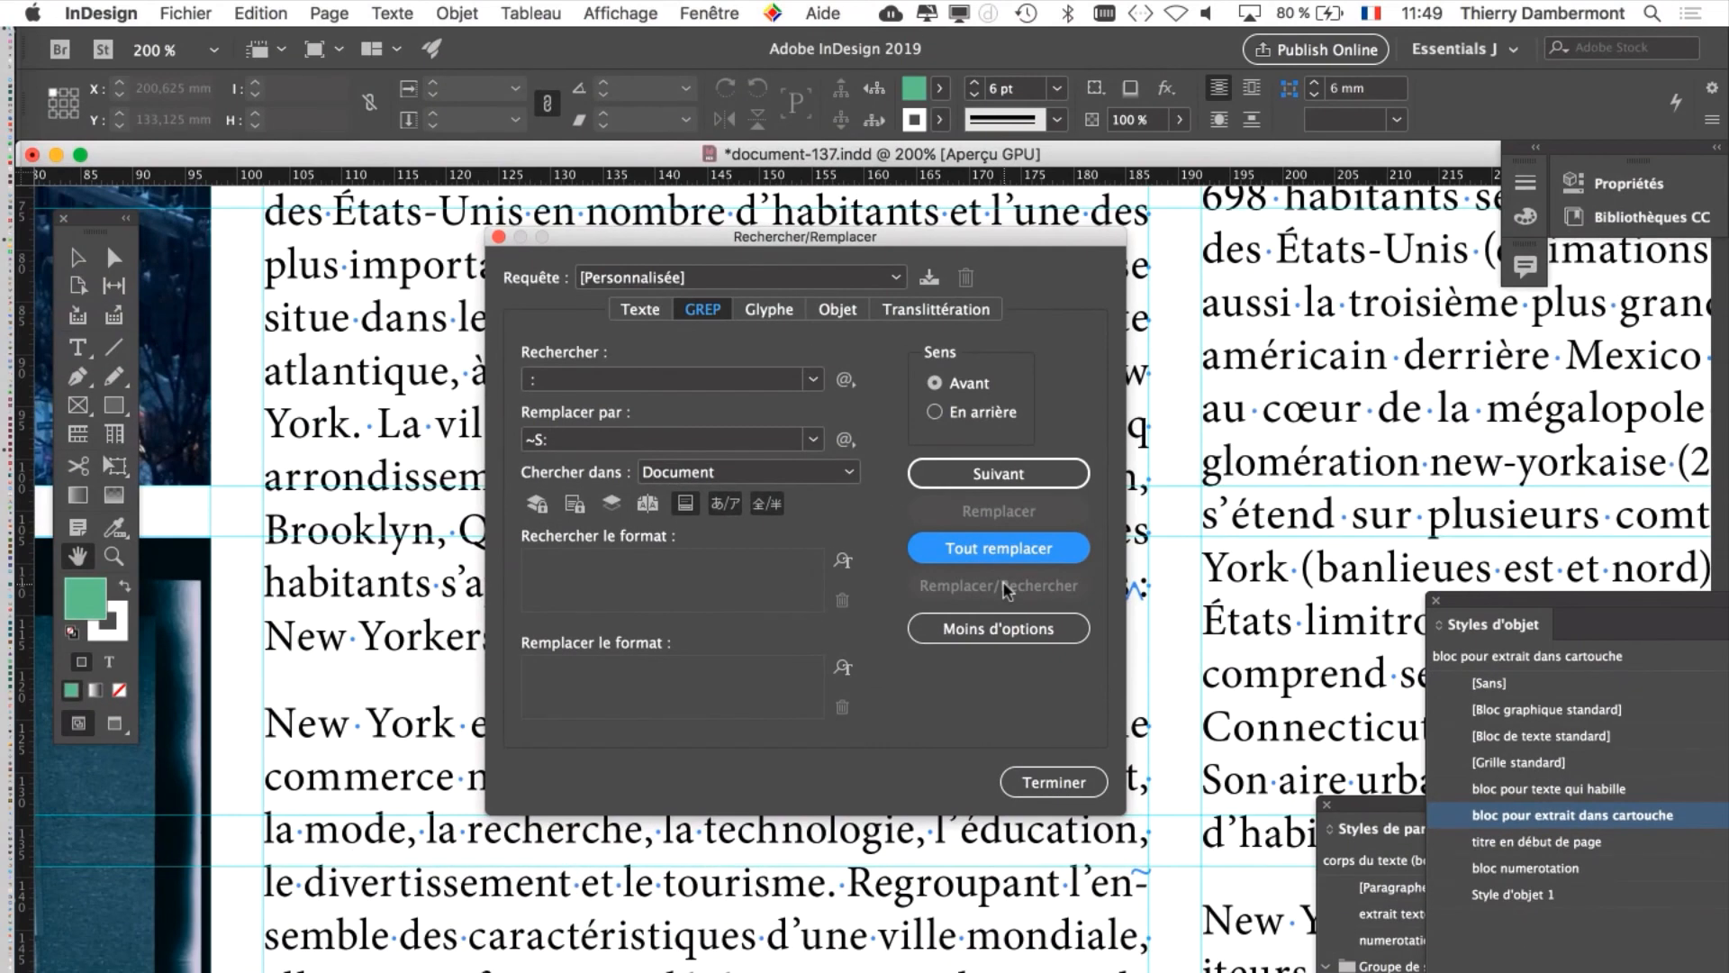
click(1056, 782)
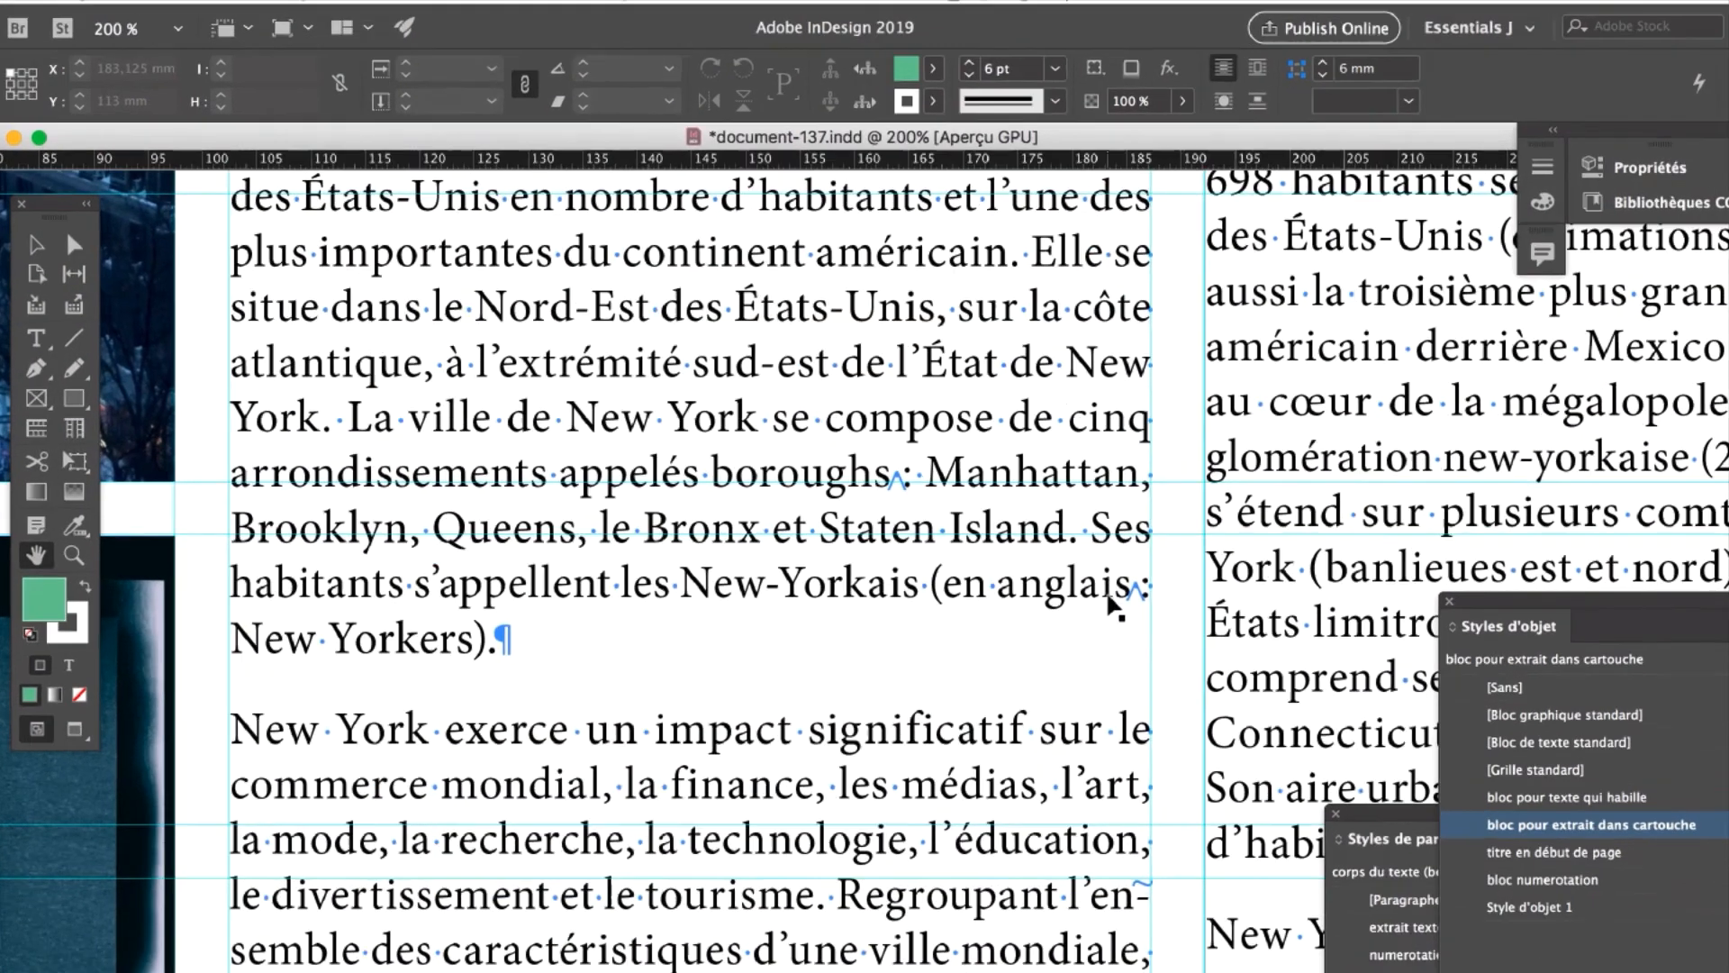